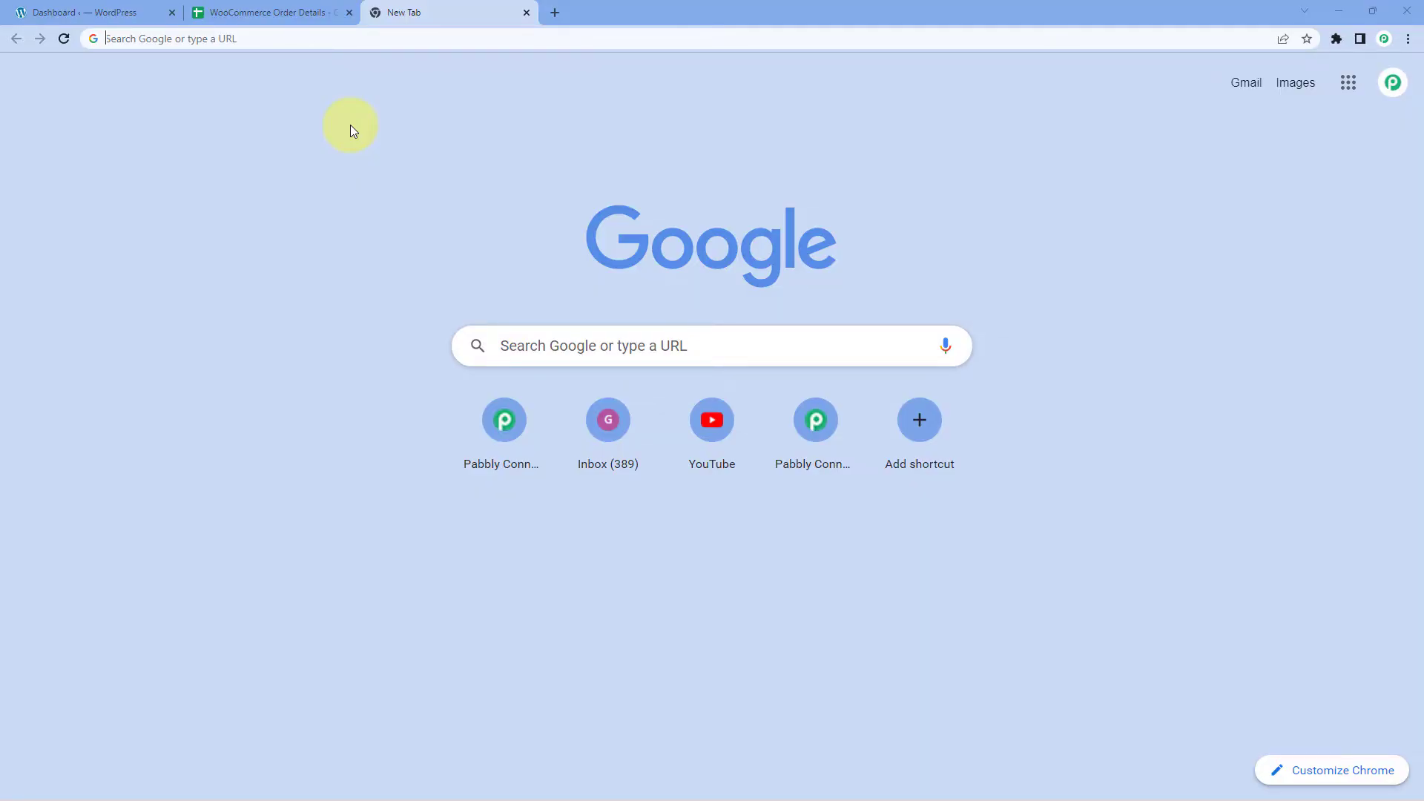
Load pabbly.com/connect and sign in to reach the Pabbly All Apps page.
{"action": "type", "text": "pabbly.com/connec"}
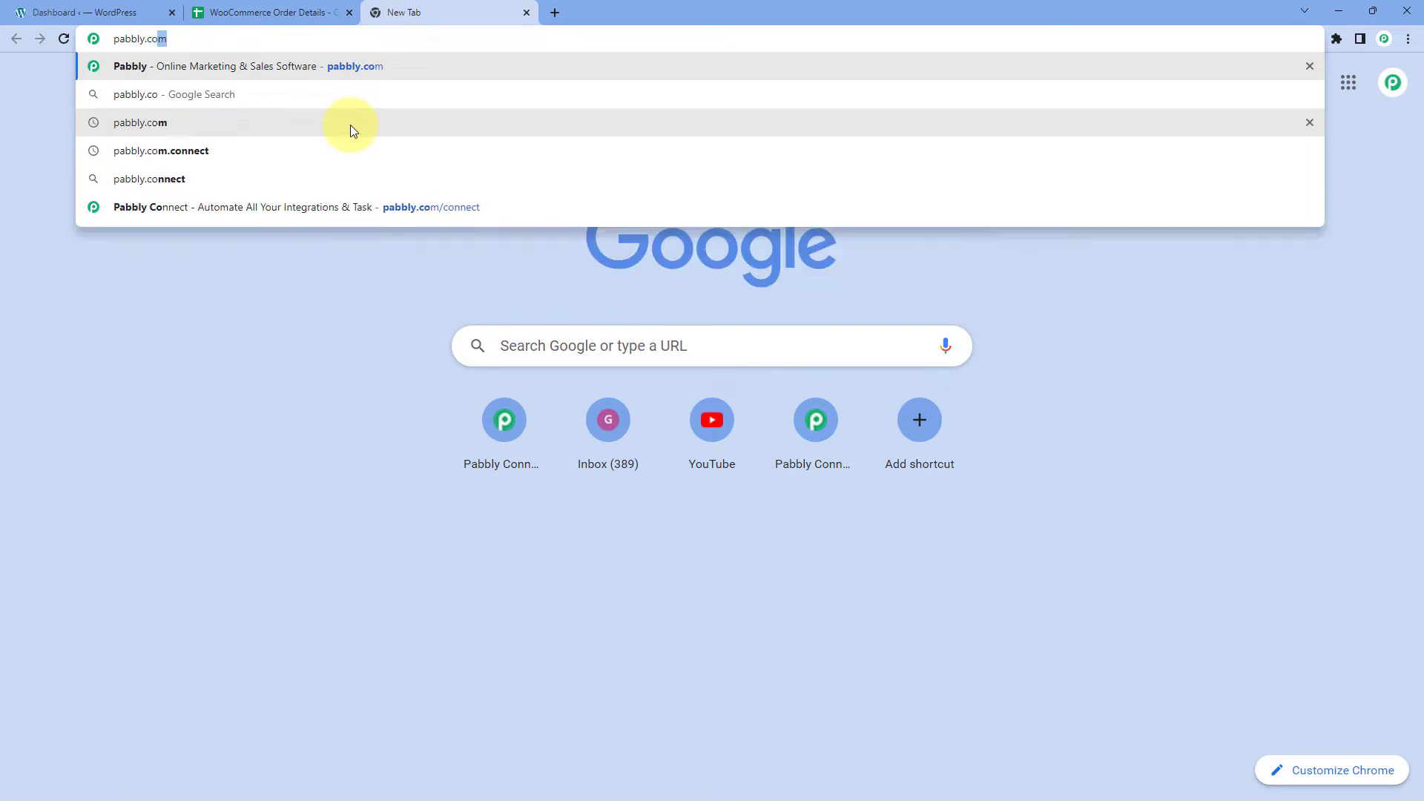
{"action": "type", "text": "t"}
{"action": "key", "text": "Return"}
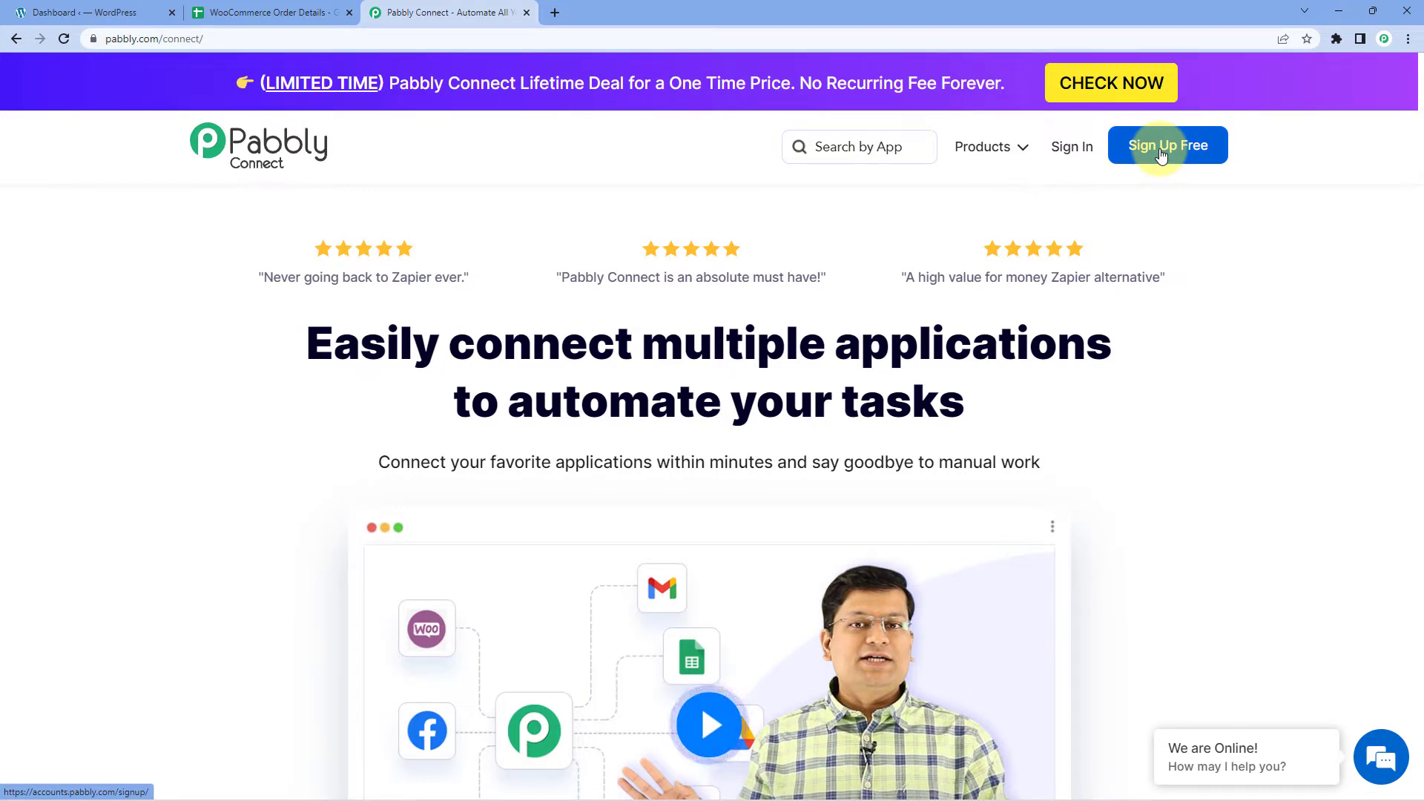
{"action": "left_click", "coordinate": [1072, 149]}
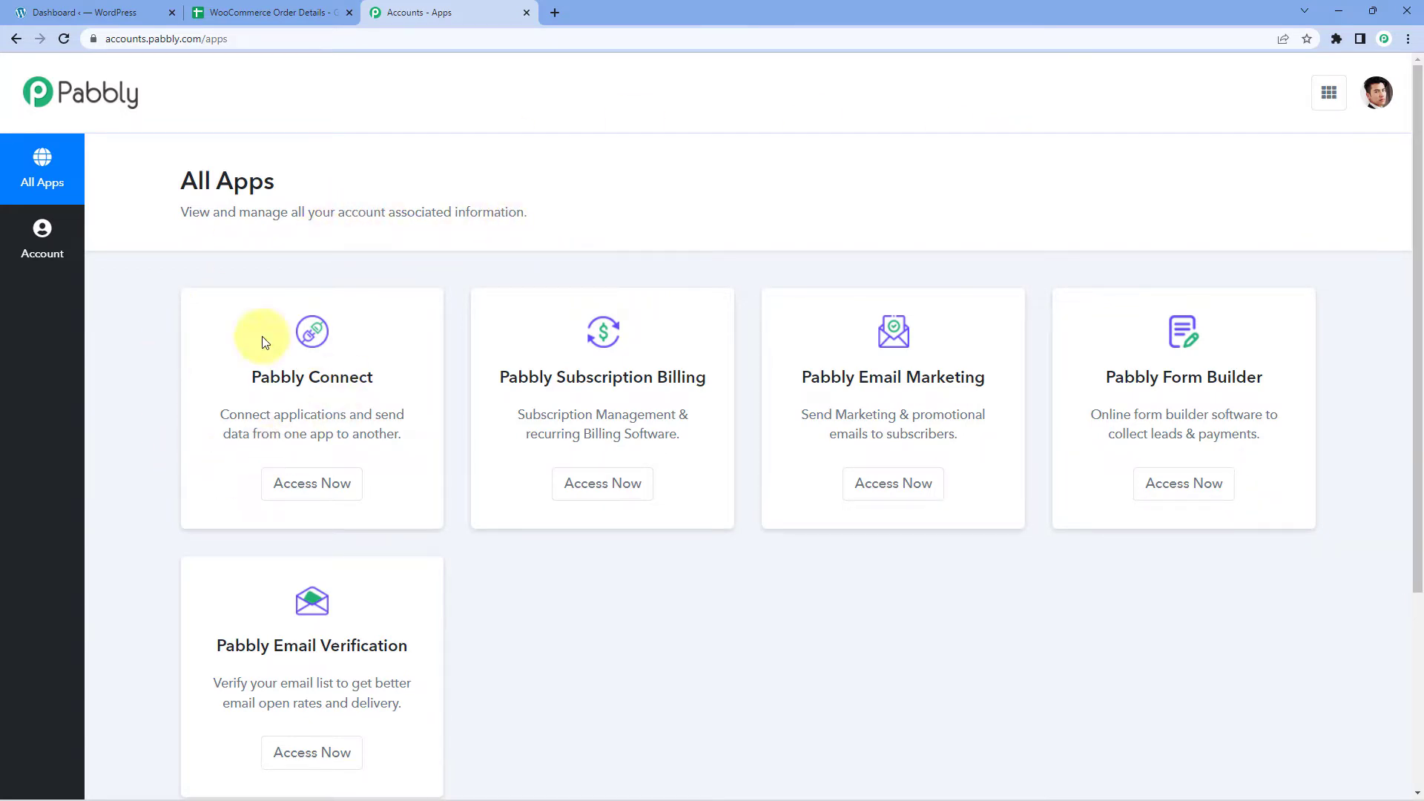
Open Pabbly Connect and create a workflow named 'WooCommerce to Google Sheets'.
{"action": "left_click", "coordinate": [301, 496]}
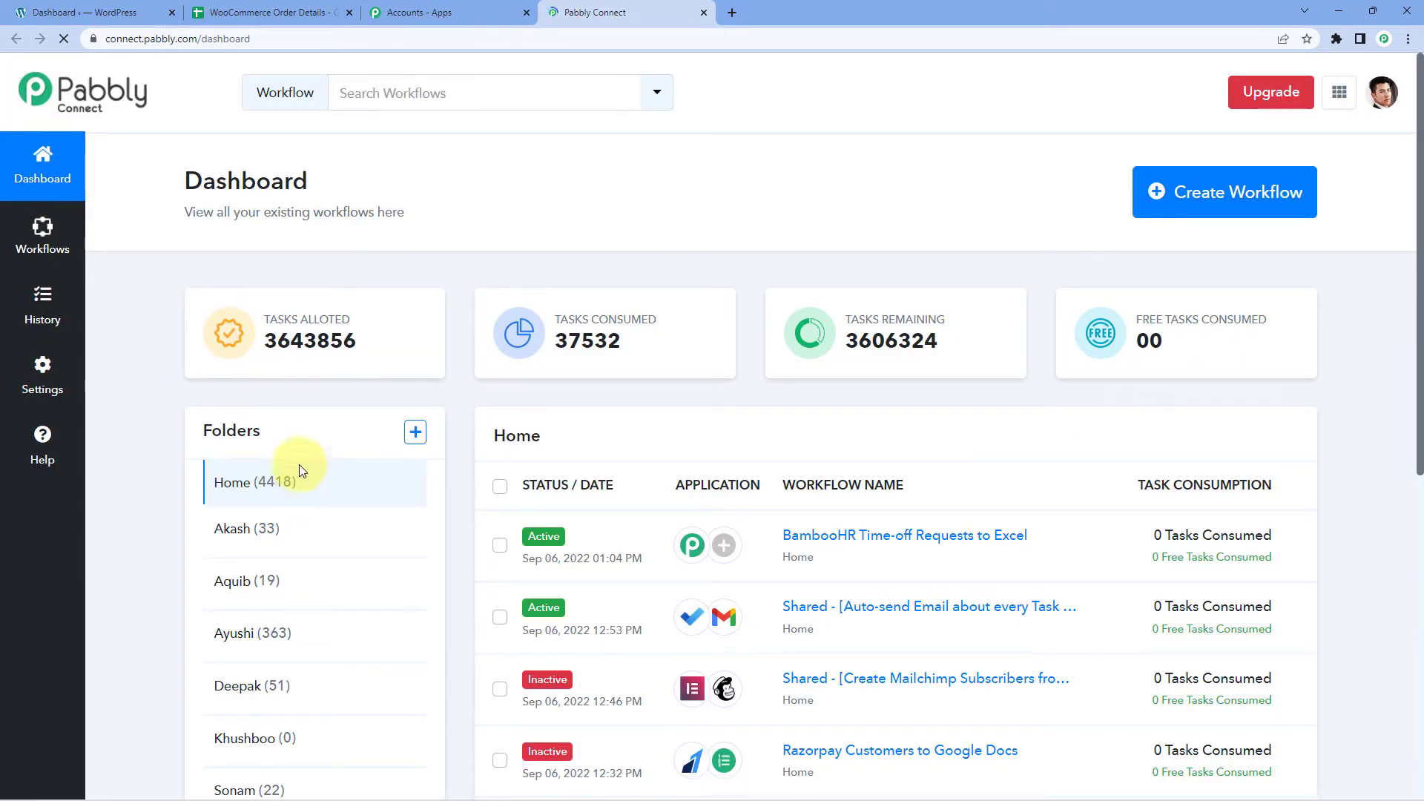
{"action": "mouse_move", "coordinate": [301, 318]}
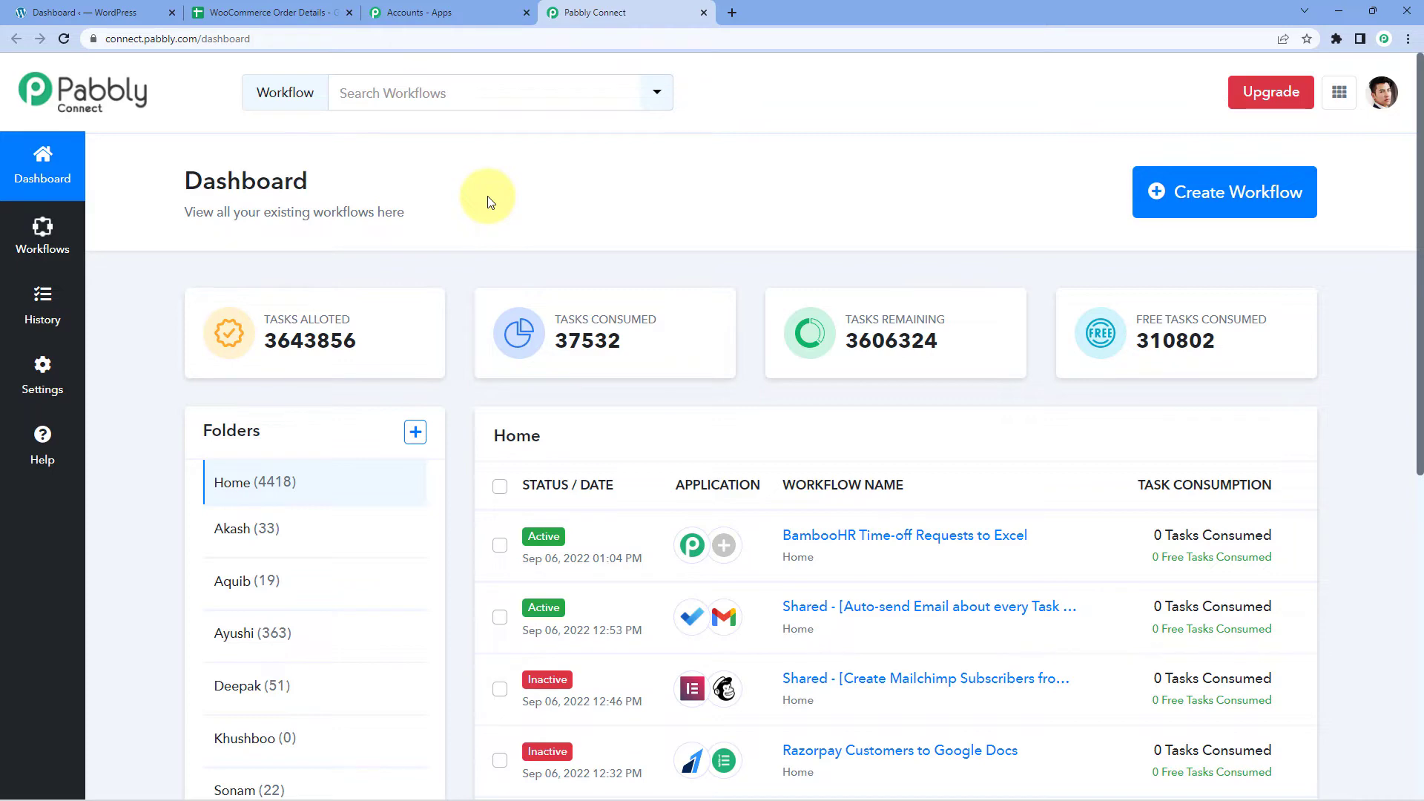
{"action": "left_click", "coordinate": [1204, 186]}
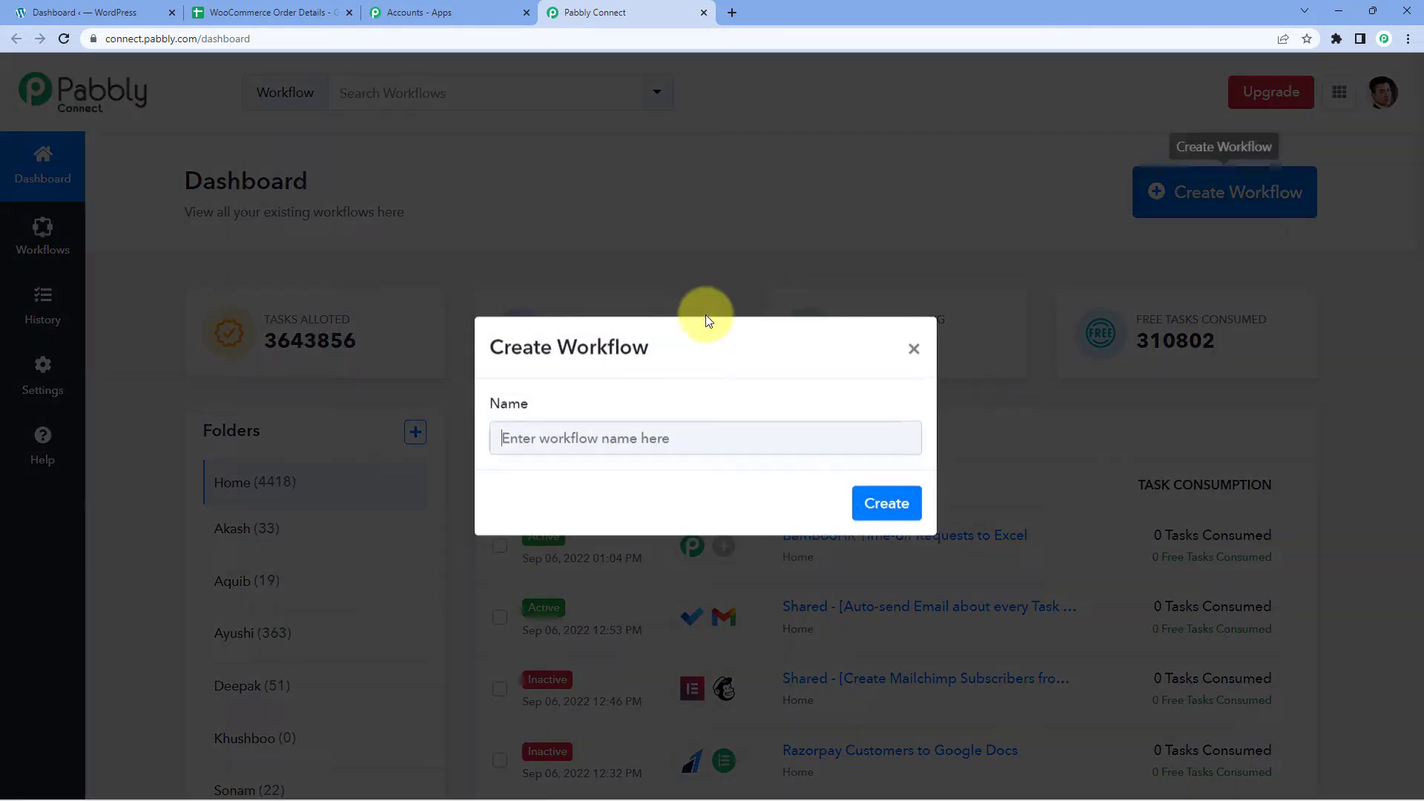
{"action": "type", "text": "WooCommerce to Google Sheets"}
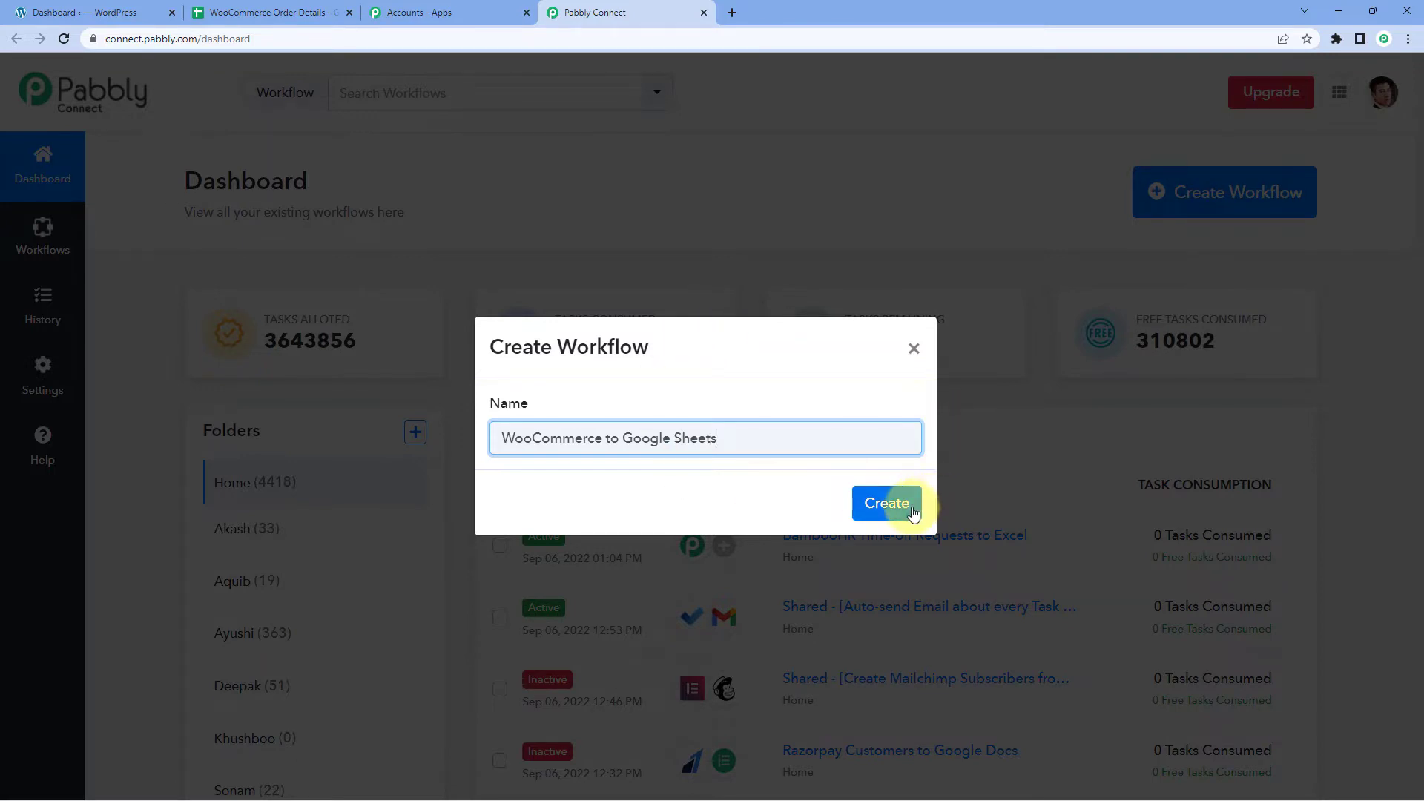
{"action": "left_click", "coordinate": [900, 501]}
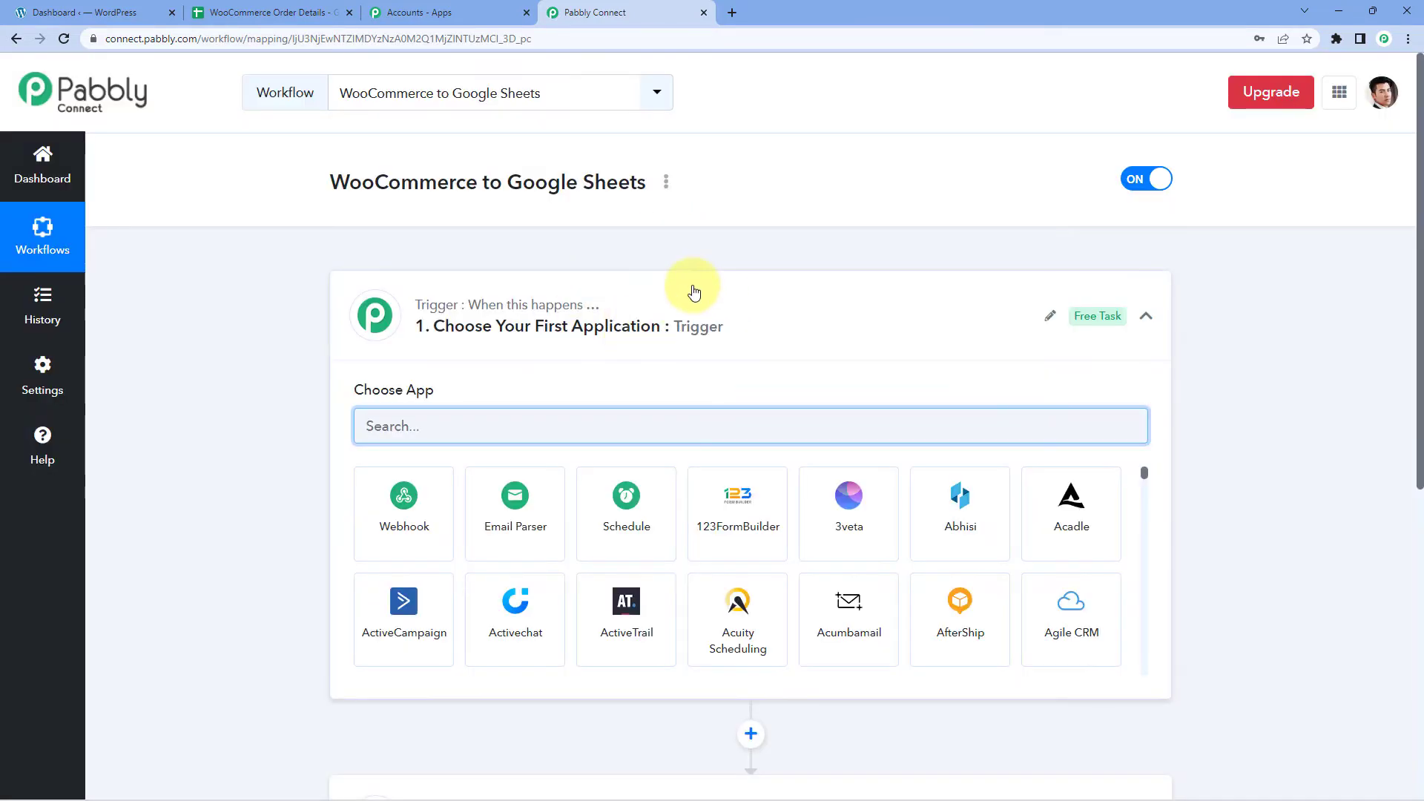
{"action": "left_click", "coordinate": [693, 292]}
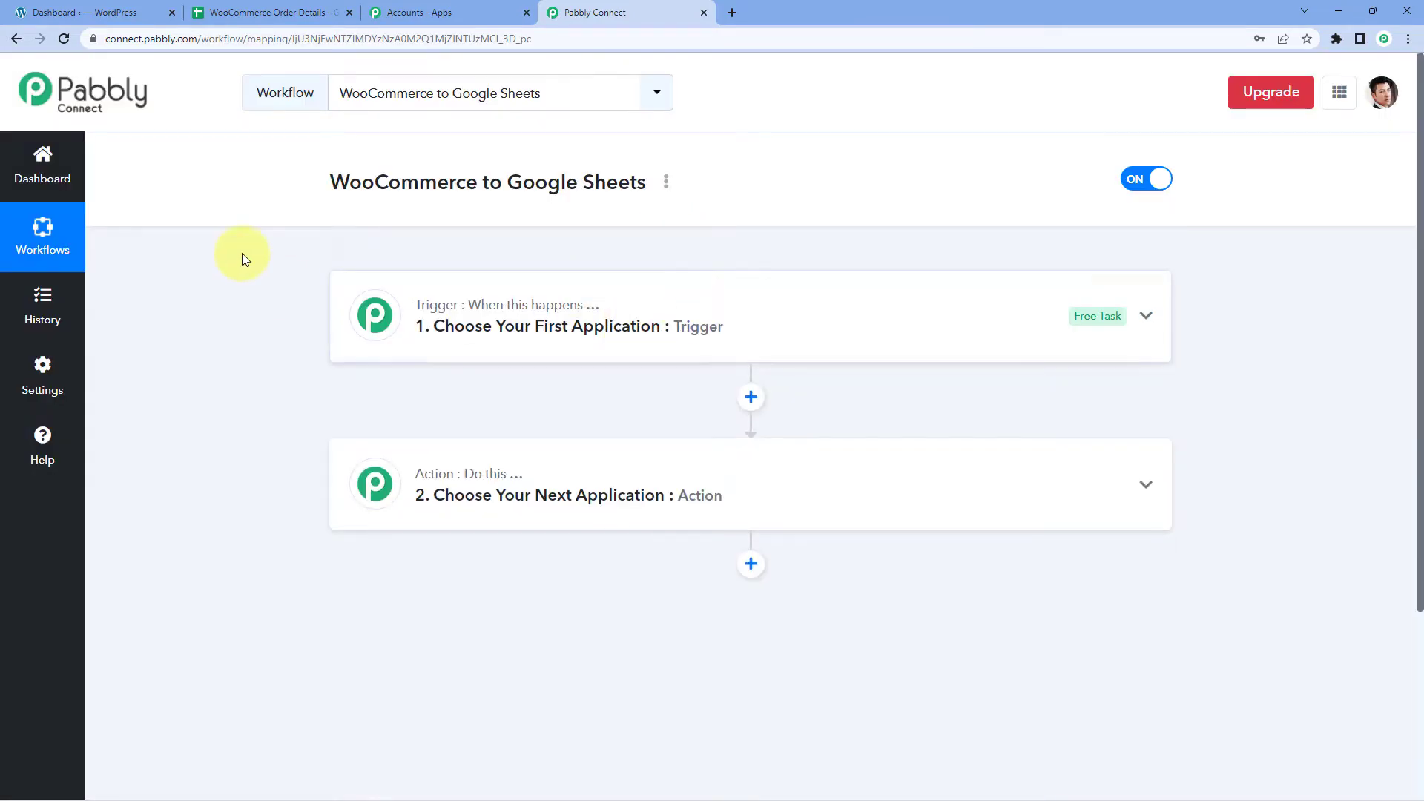
Expand the '1. Choose Your First Application' trigger card to show its Choose App panel.
{"action": "scroll", "coordinate": [266, 242], "scroll_direction": "down", "scroll_amount": 1}
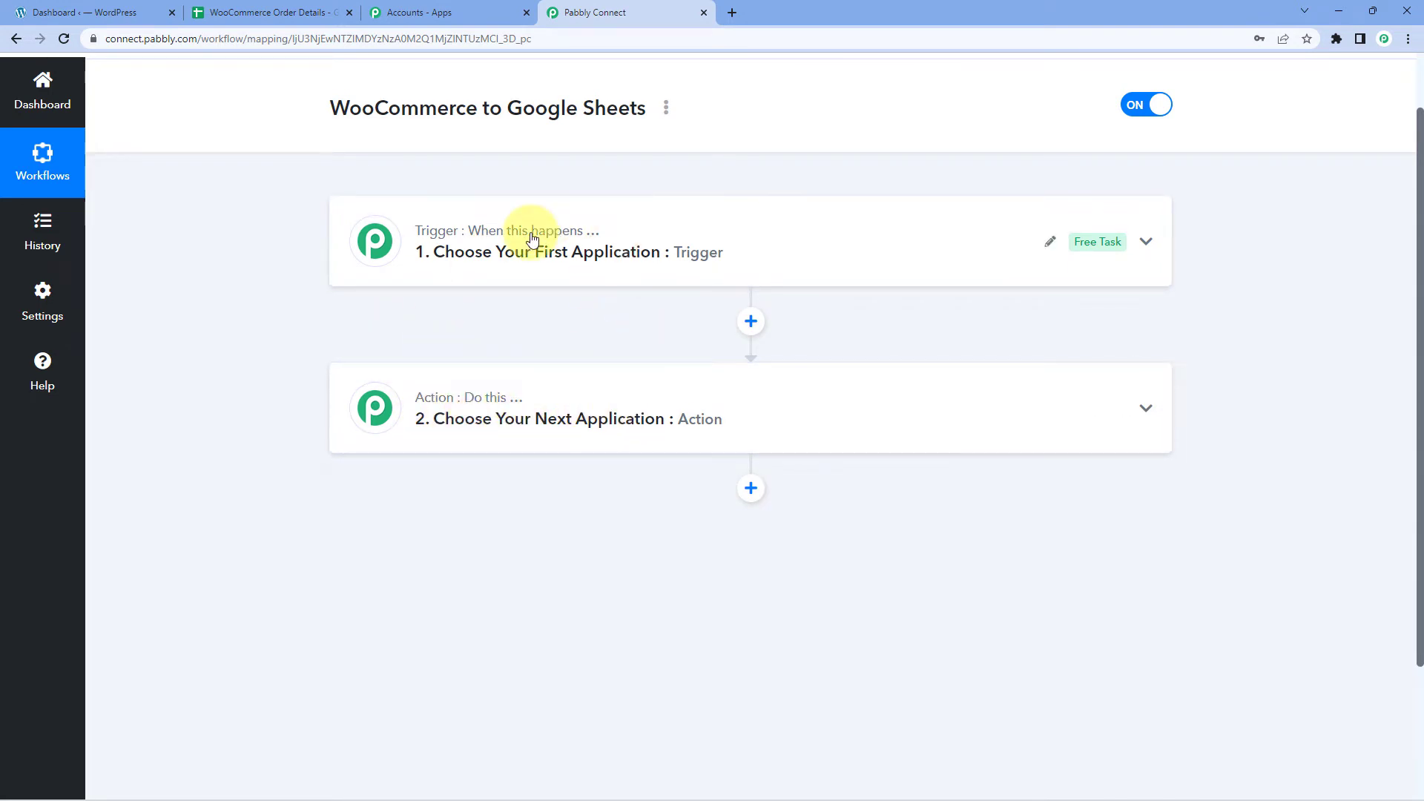
{"action": "left_click", "coordinate": [566, 226]}
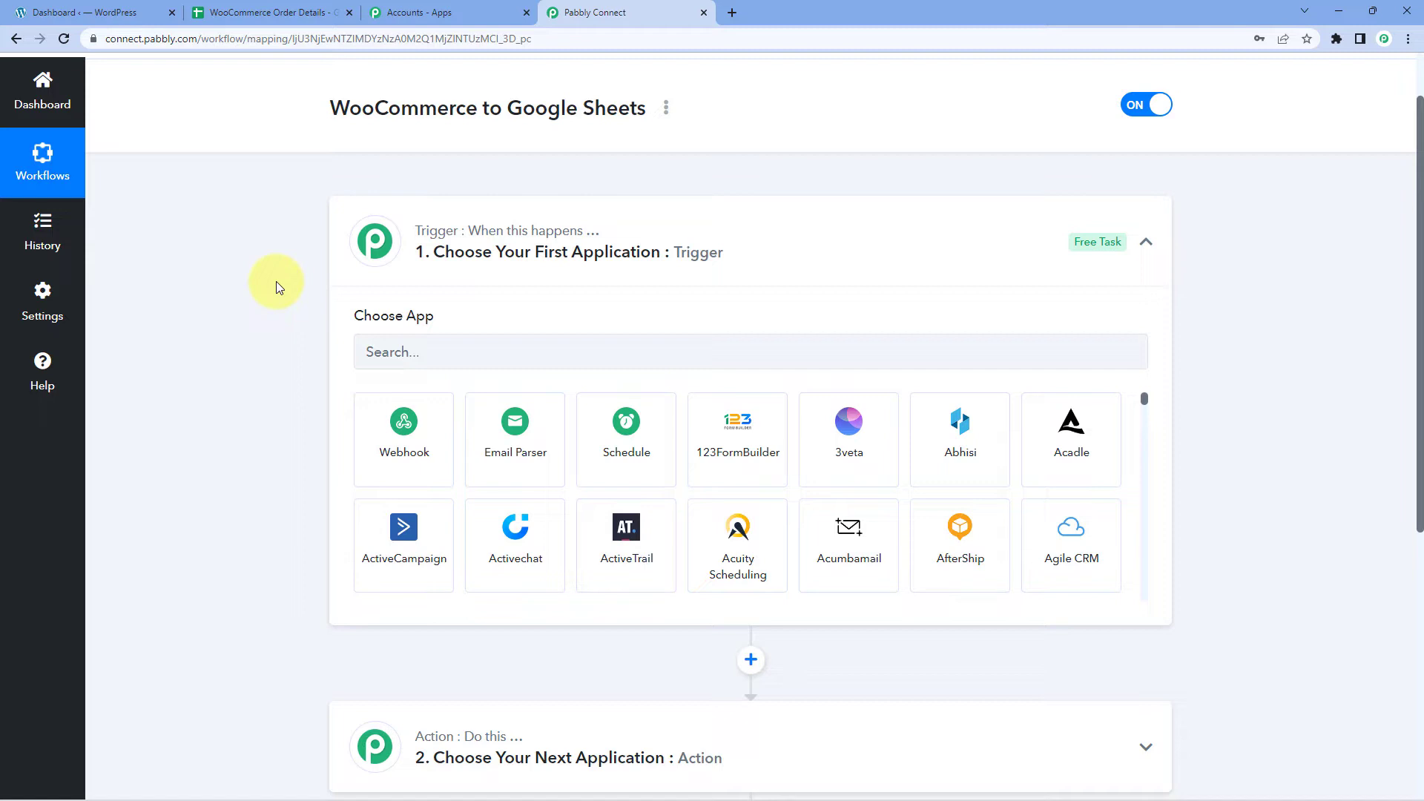
Set WooCommerce as the trigger app with New Order Created as the trigger event.
{"action": "scroll", "coordinate": [276, 282], "scroll_direction": "down", "scroll_amount": 2}
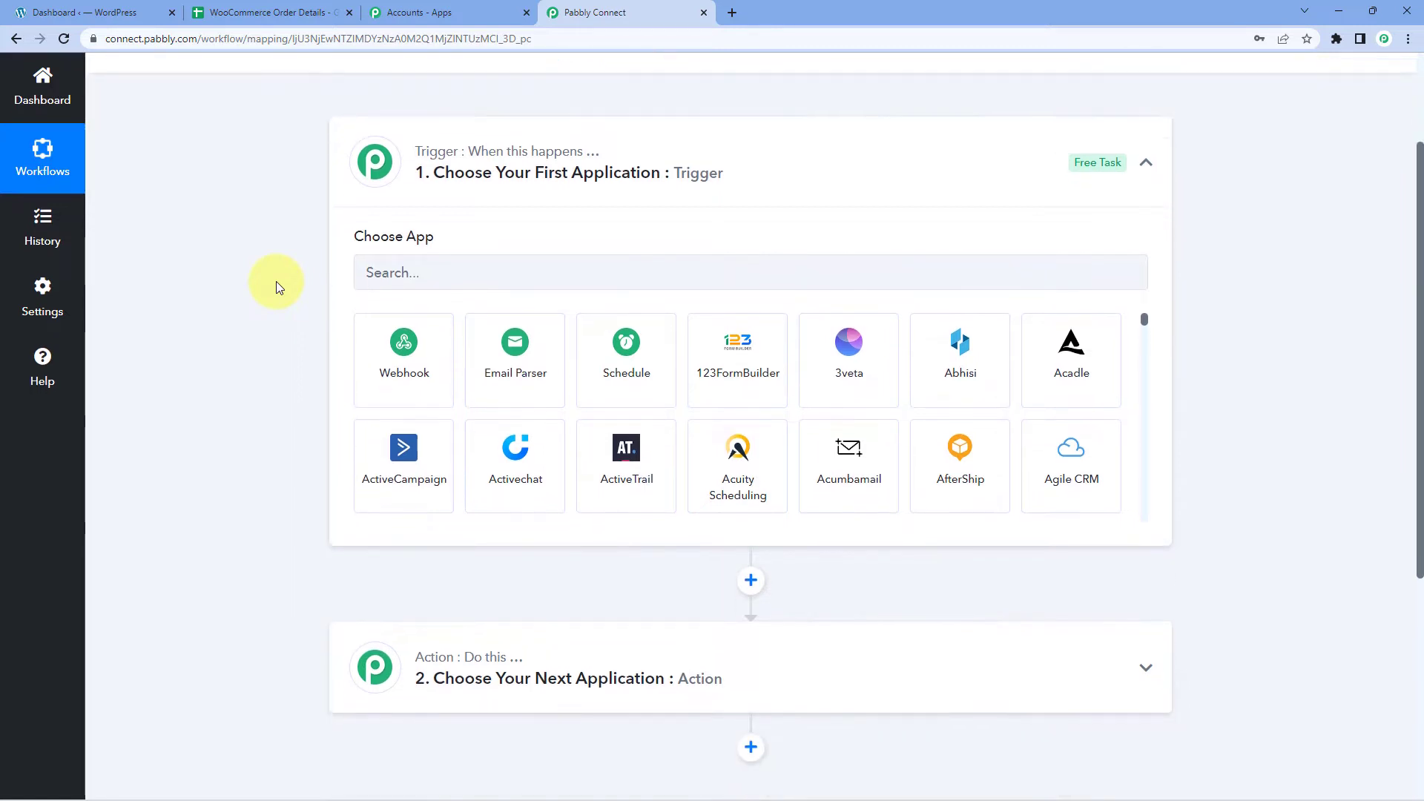
{"action": "left_click", "coordinate": [409, 203]}
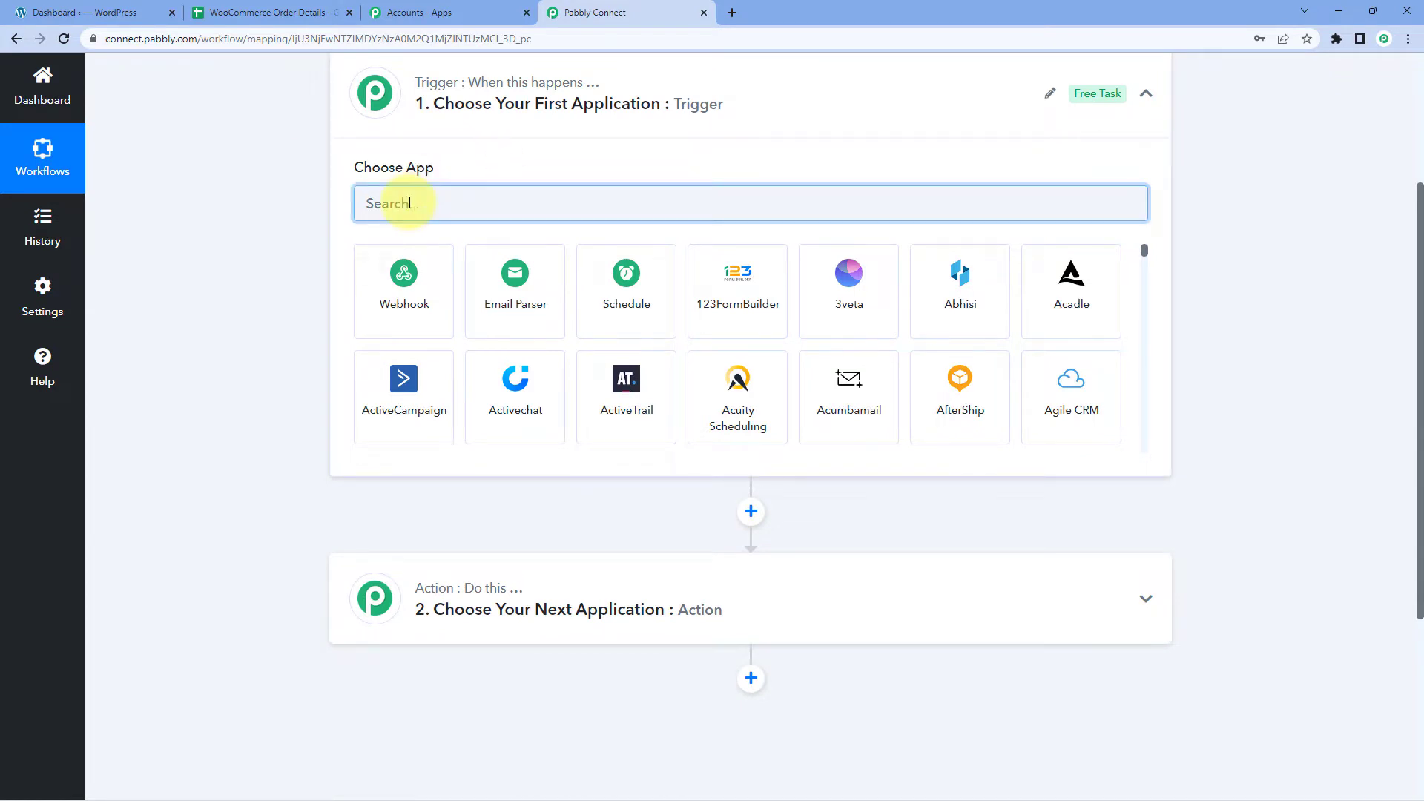
{"action": "type", "text": "WooComme"}
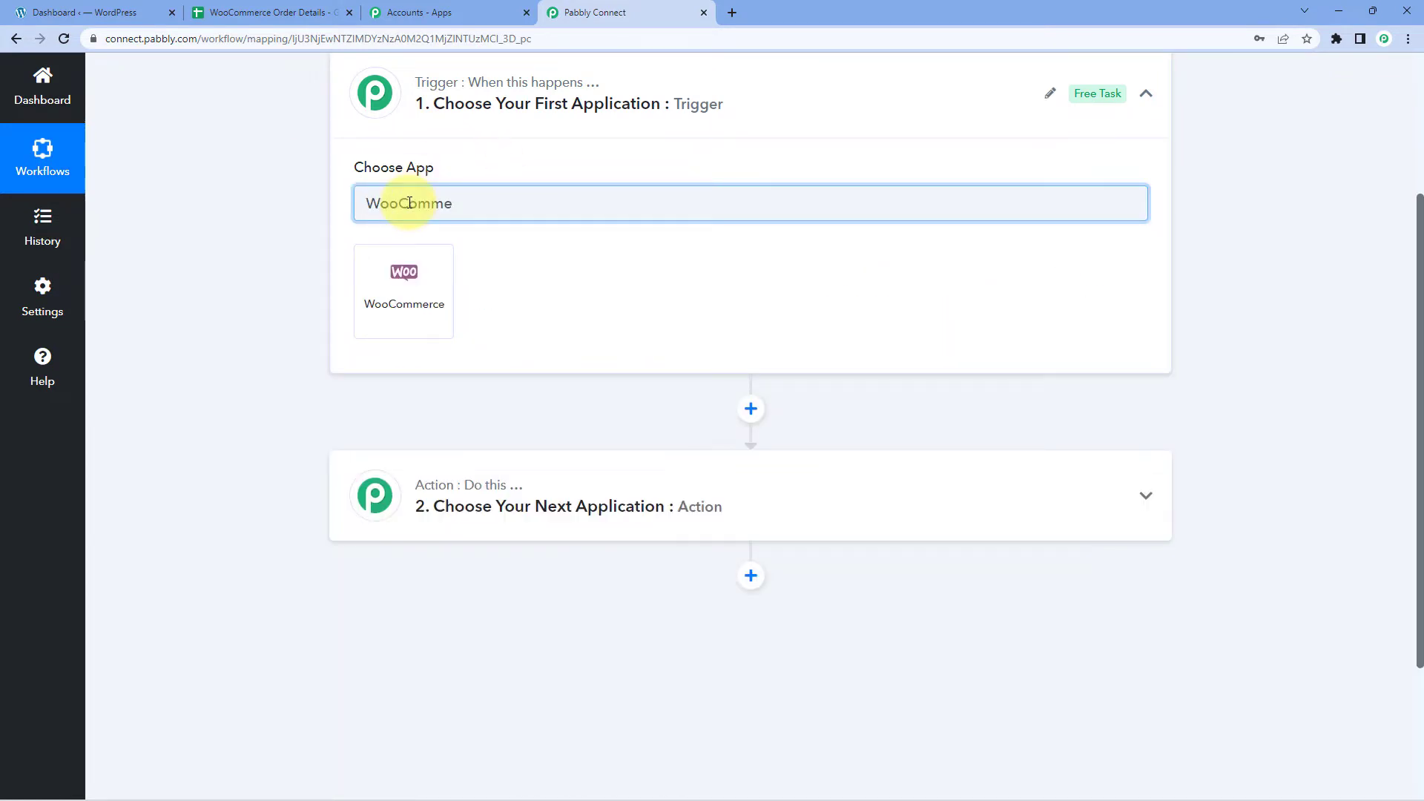
{"action": "left_click", "coordinate": [441, 266]}
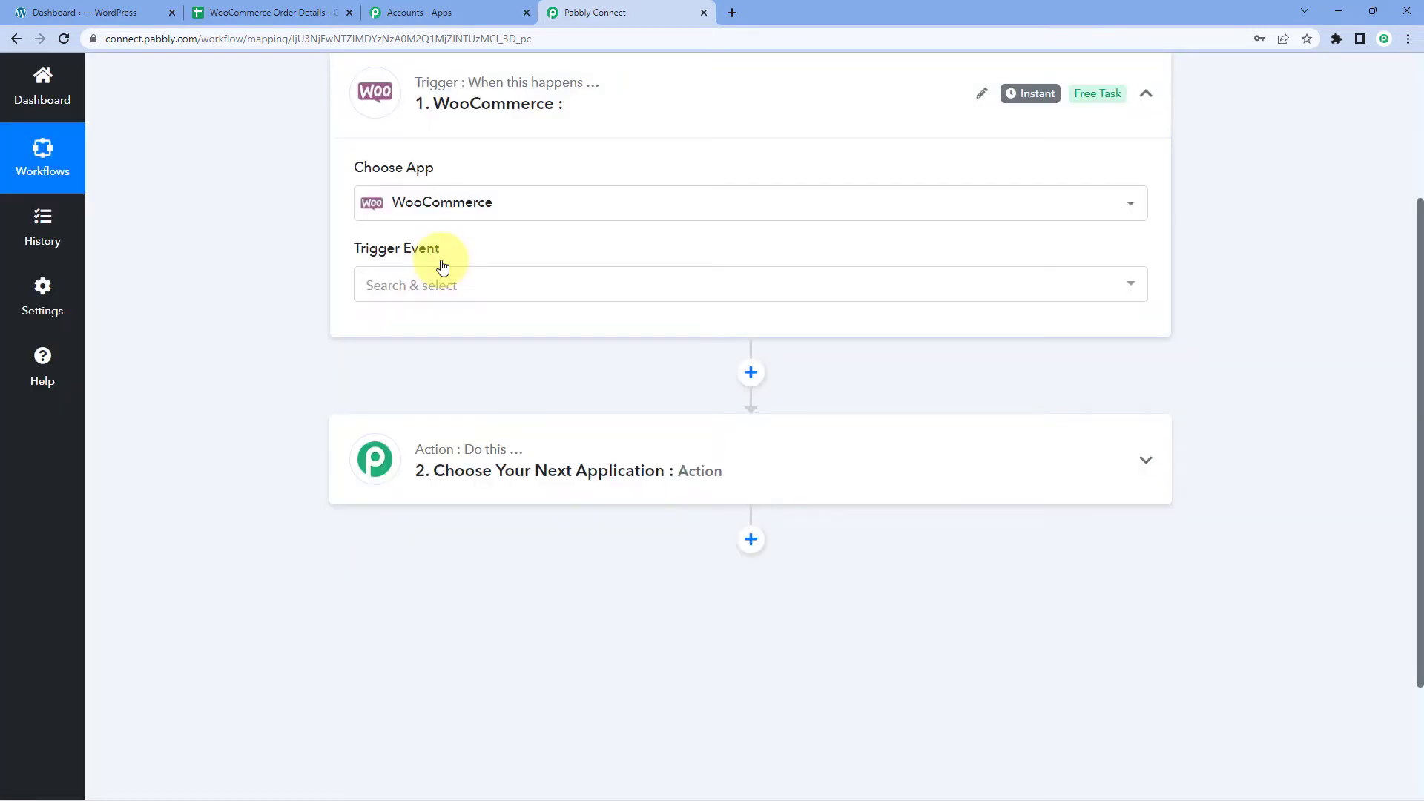
{"action": "left_click", "coordinate": [467, 291]}
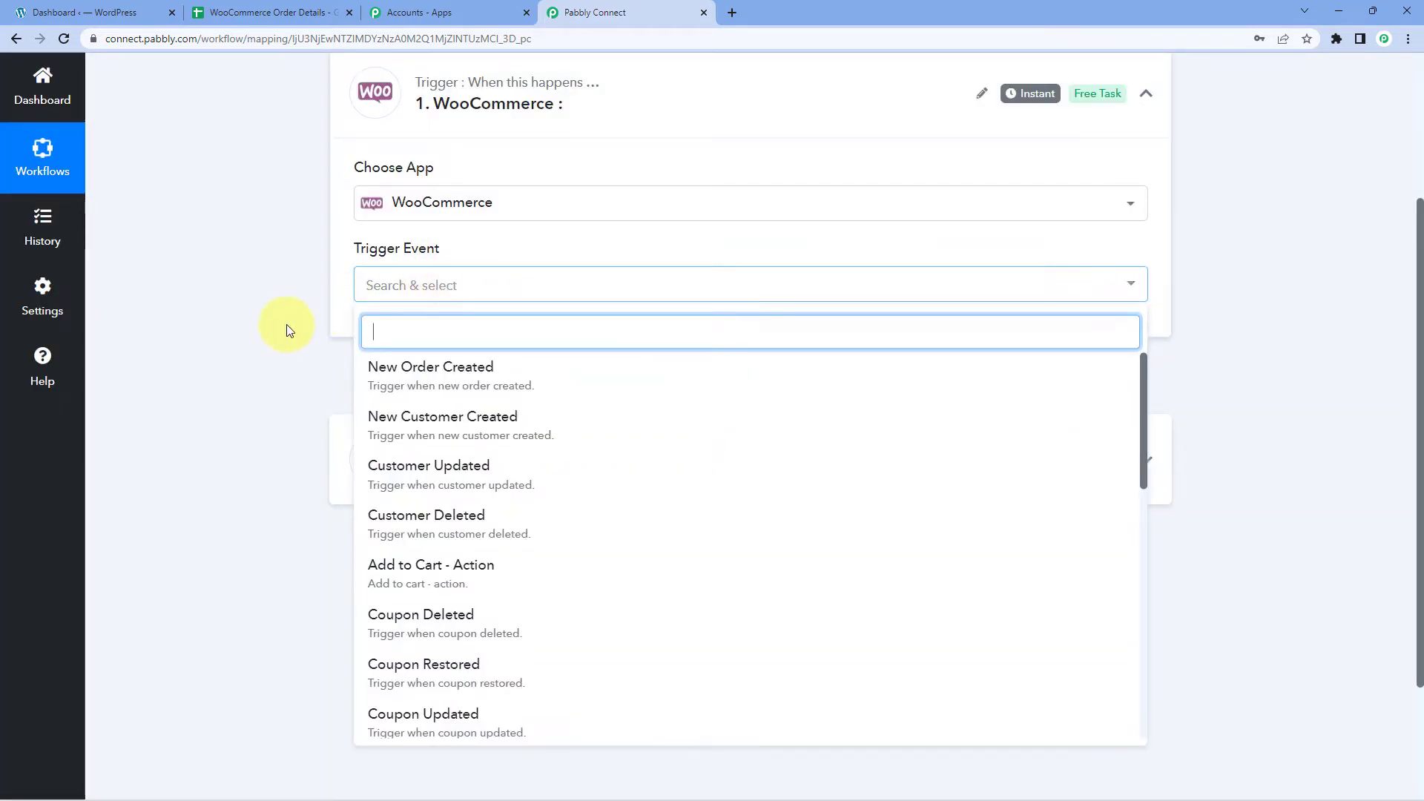
{"action": "scroll", "coordinate": [271, 324], "scroll_direction": "down", "scroll_amount": 1}
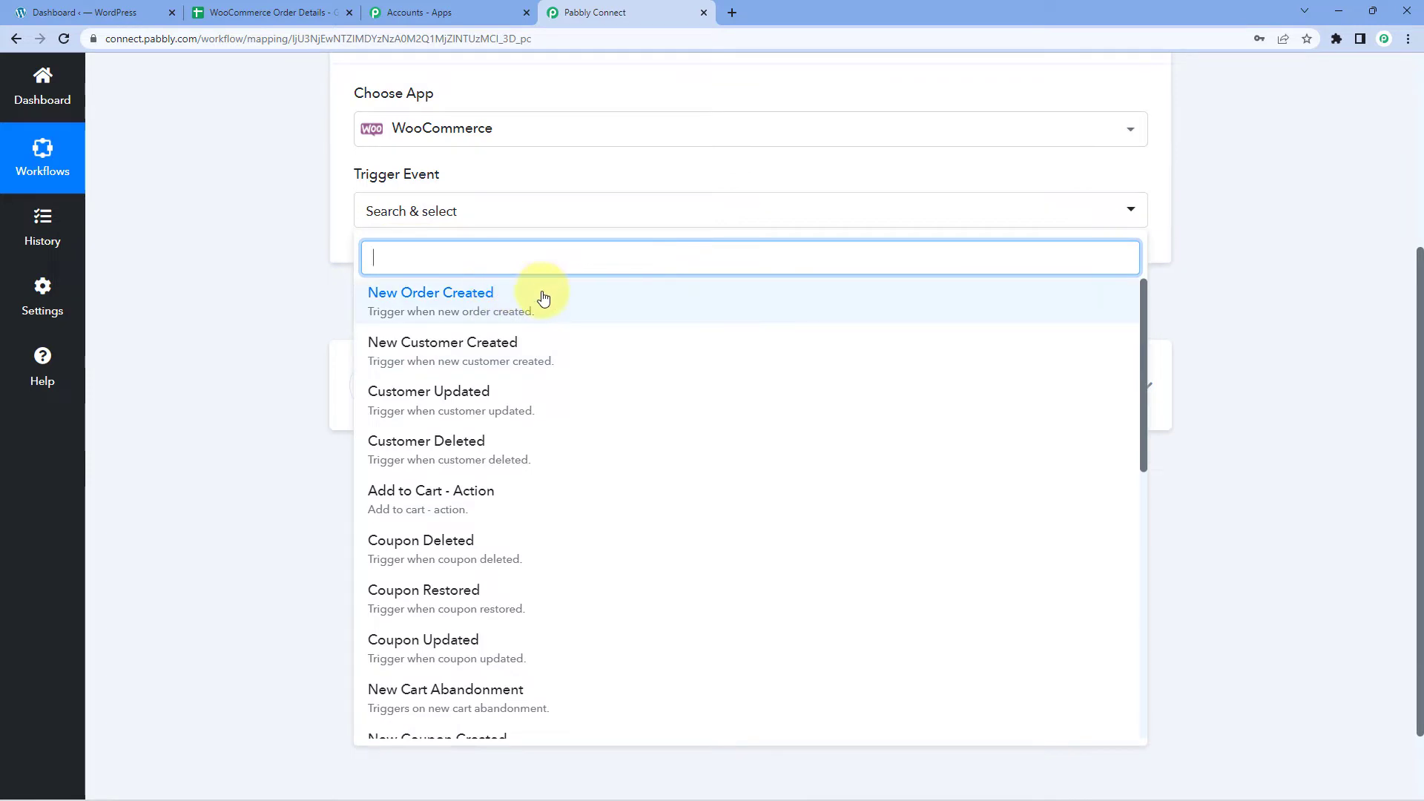
{"action": "left_click", "coordinate": [543, 298]}
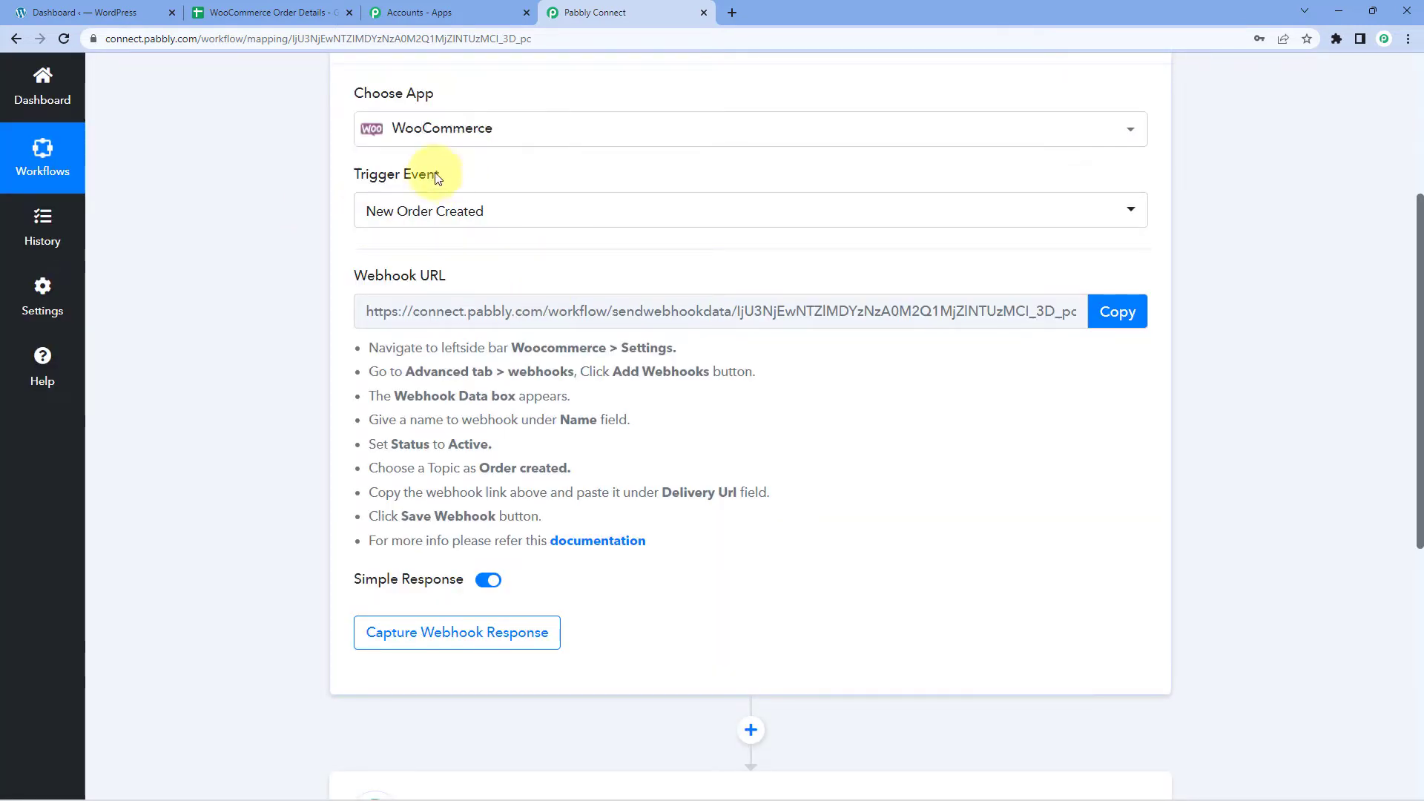
Copy the New Order Created webhook URL and switch to the WordPress dashboard.
{"action": "mouse_move", "coordinate": [356, 286]}
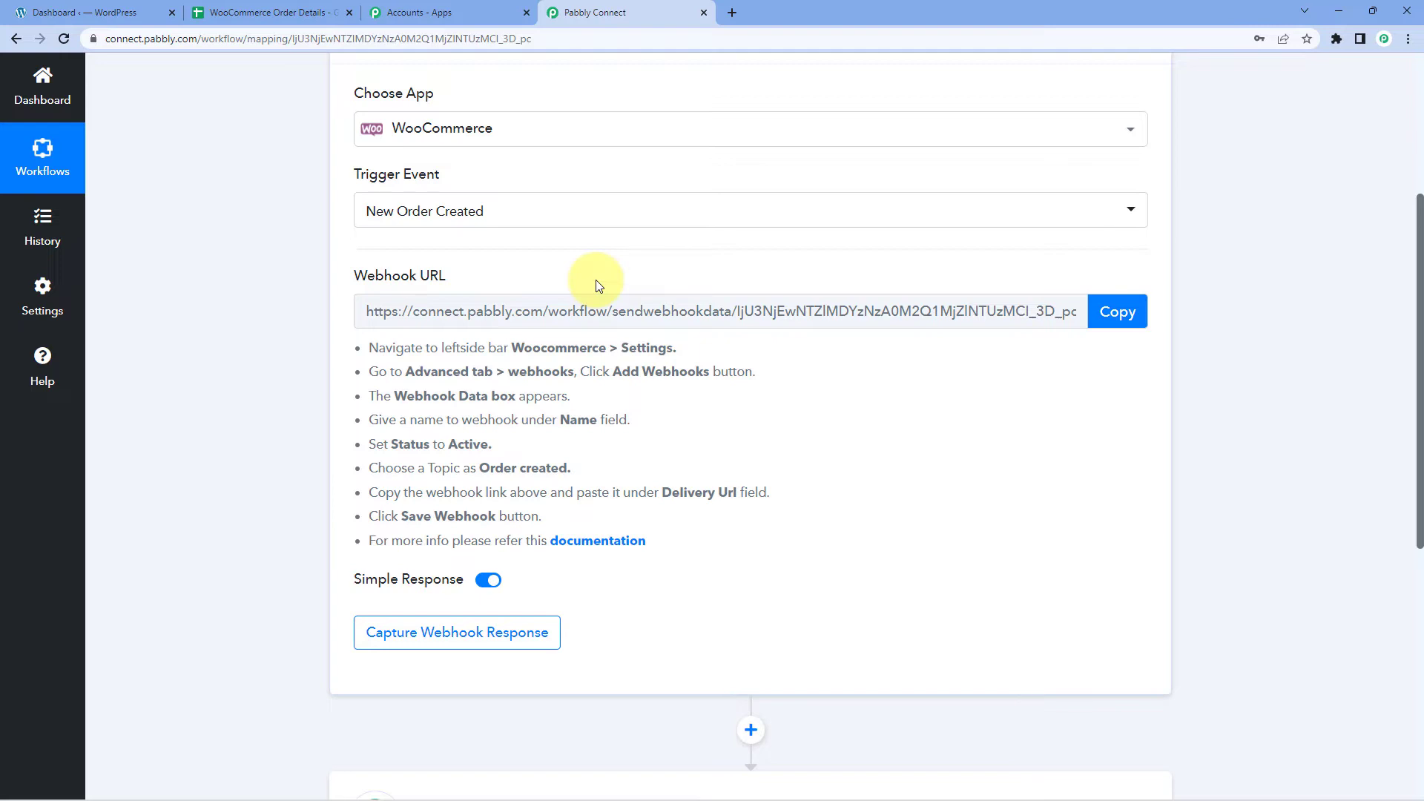
{"action": "left_click_drag", "start_coordinate": [369, 348], "coordinate": [665, 541]}
{"action": "left_click", "coordinate": [606, 478]}
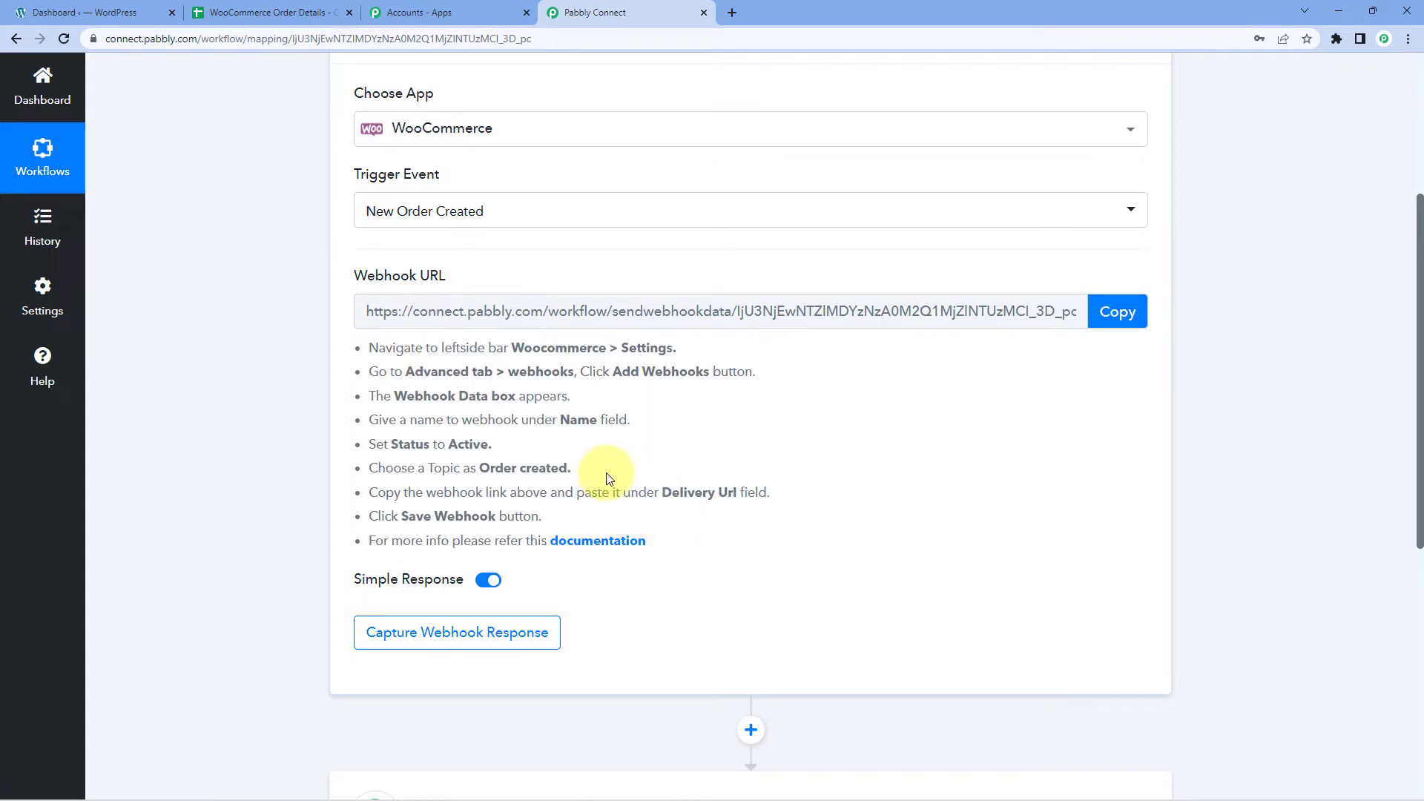
{"action": "left_click", "coordinate": [1120, 319]}
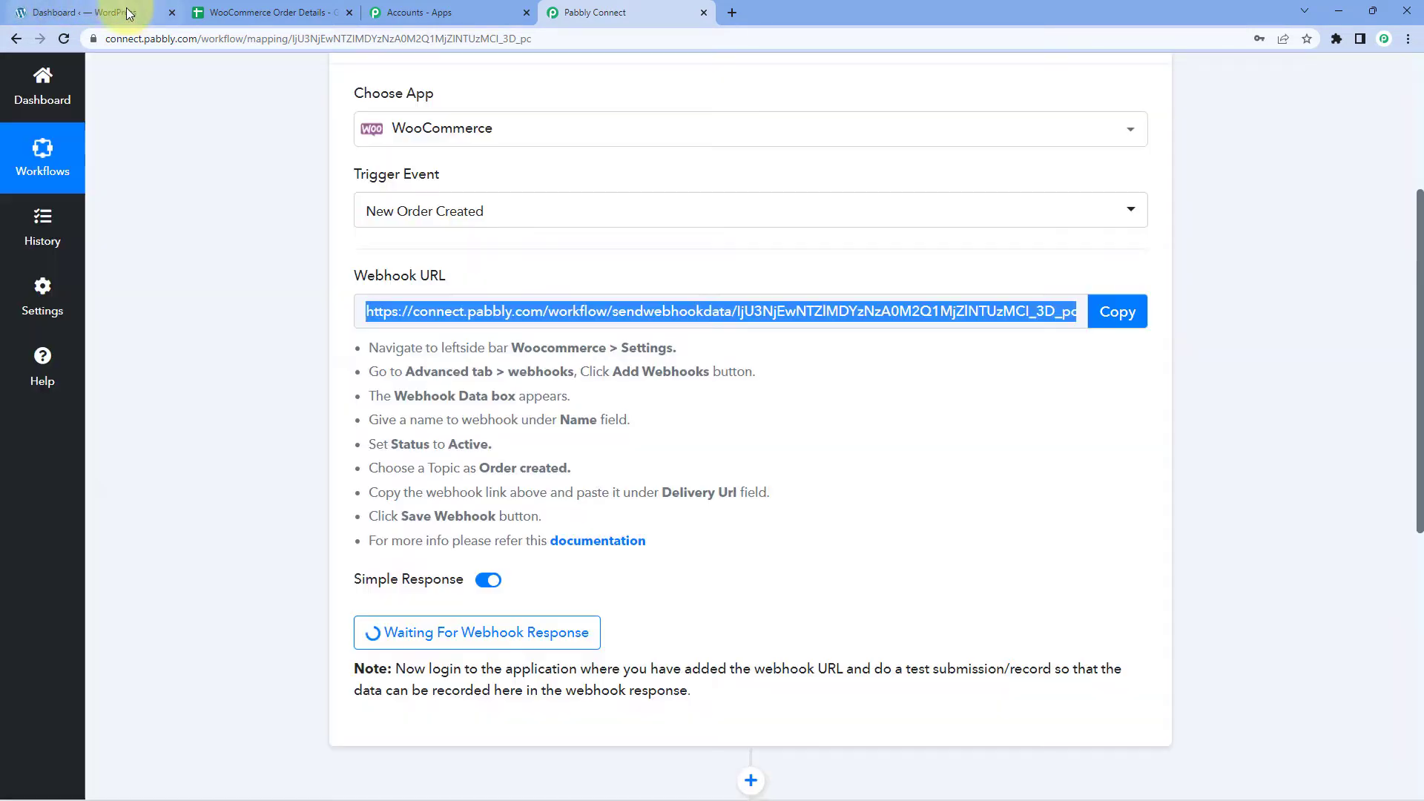
{"action": "left_click", "coordinate": [132, 14]}
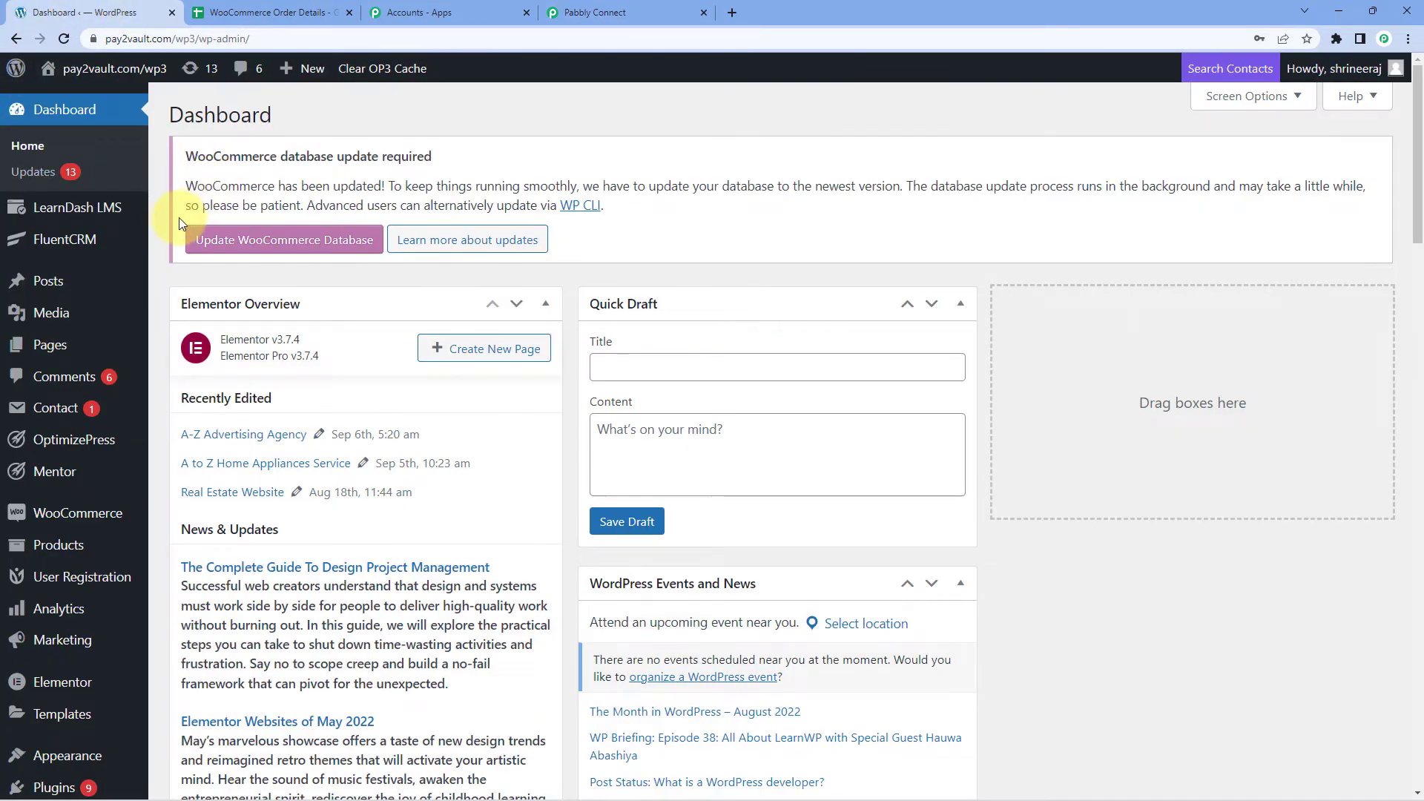
Go to WooCommerce Settings > Advanced > Webhooks and start adding a new webhook.
{"action": "scroll", "coordinate": [101, 267], "scroll_direction": "down", "scroll_amount": 3}
{"action": "mouse_move", "coordinate": [119, 292]}
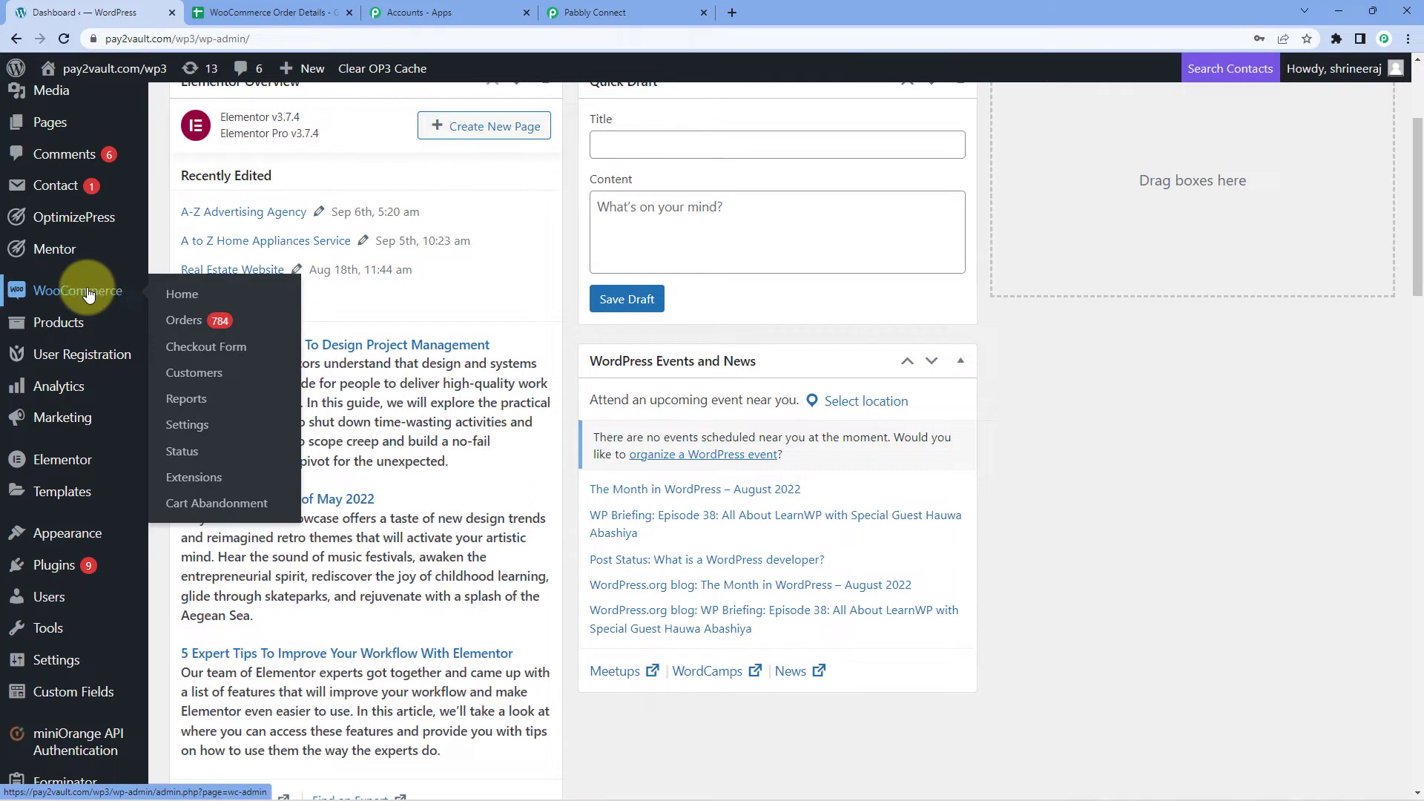
{"action": "left_click", "coordinate": [190, 424]}
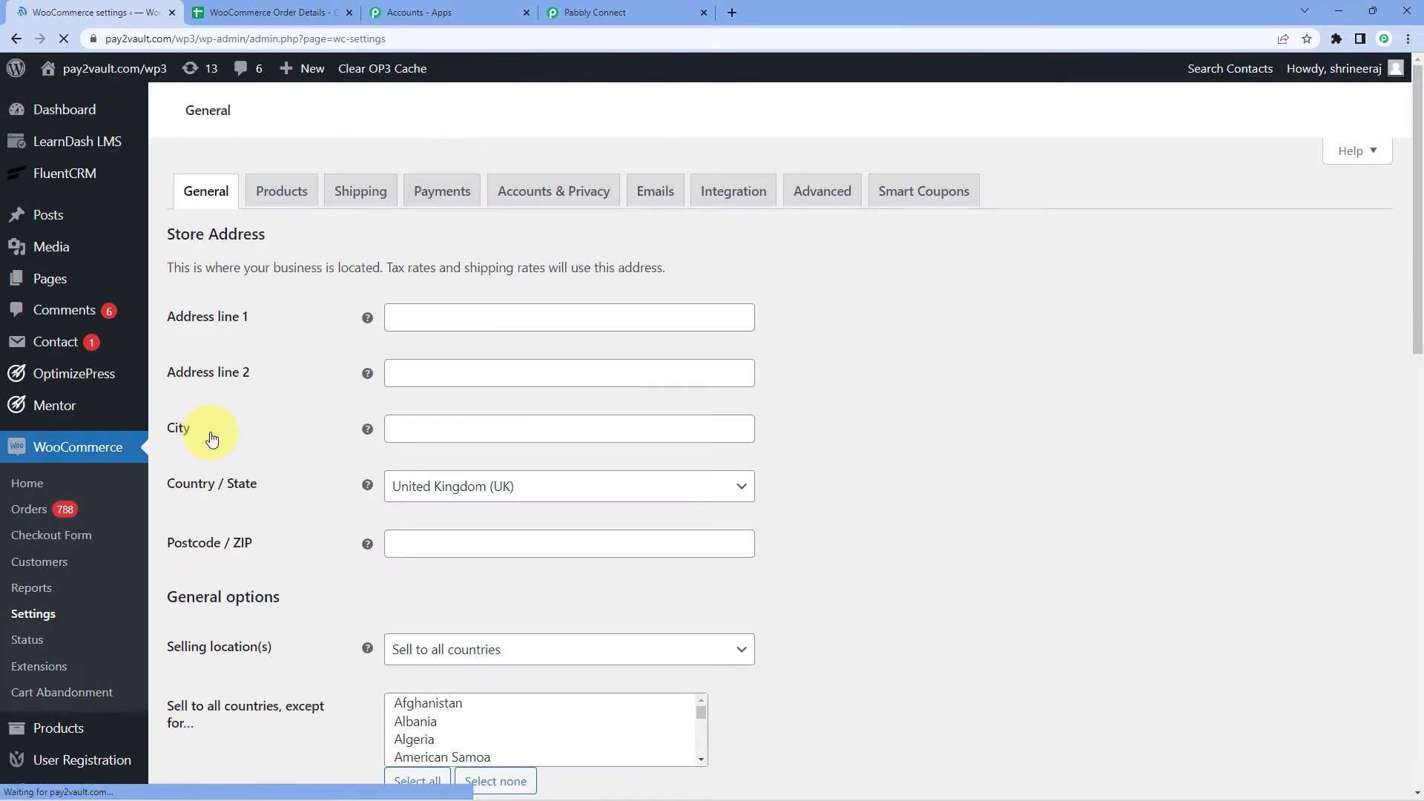
{"action": "scroll", "coordinate": [646, 363], "scroll_direction": "down", "scroll_amount": 2}
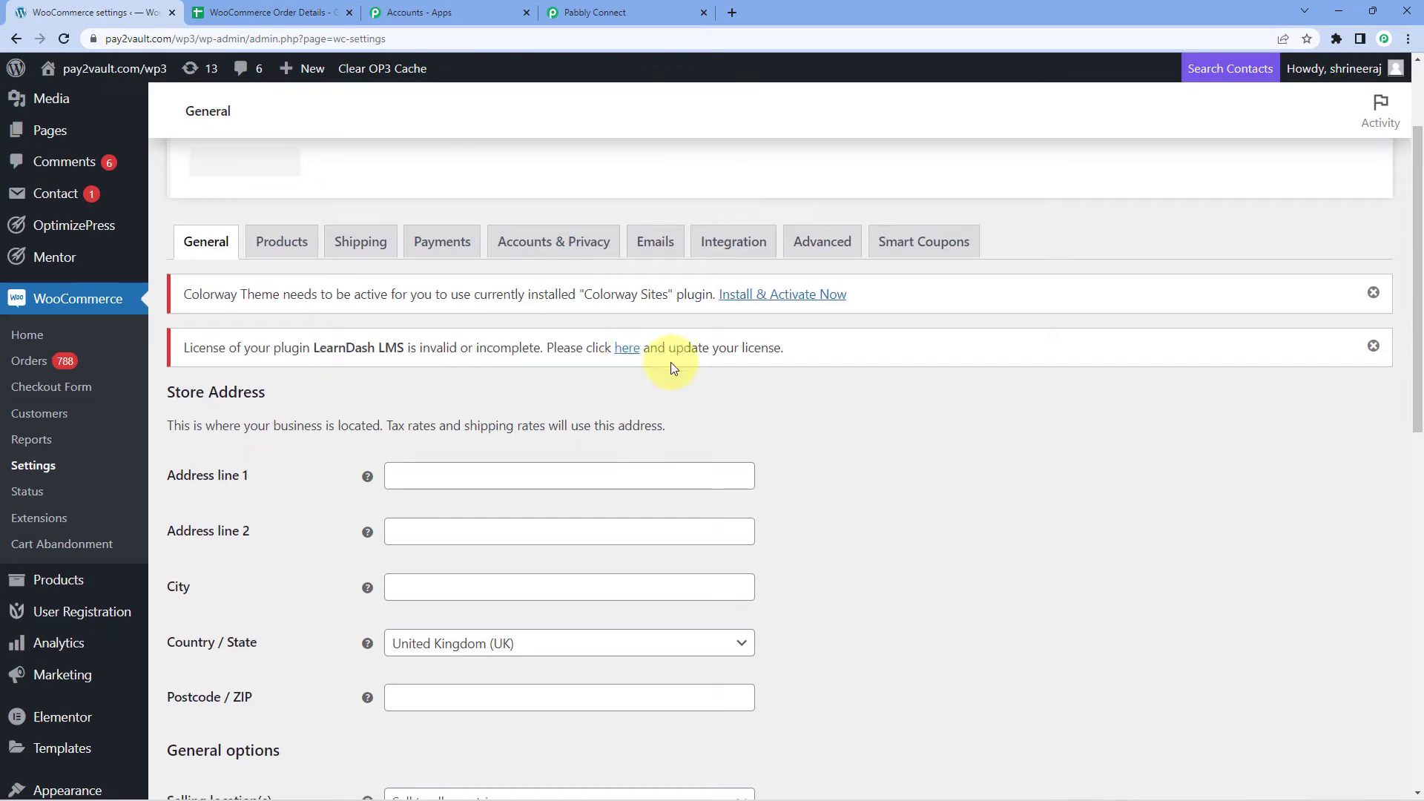
{"action": "left_click", "coordinate": [813, 254]}
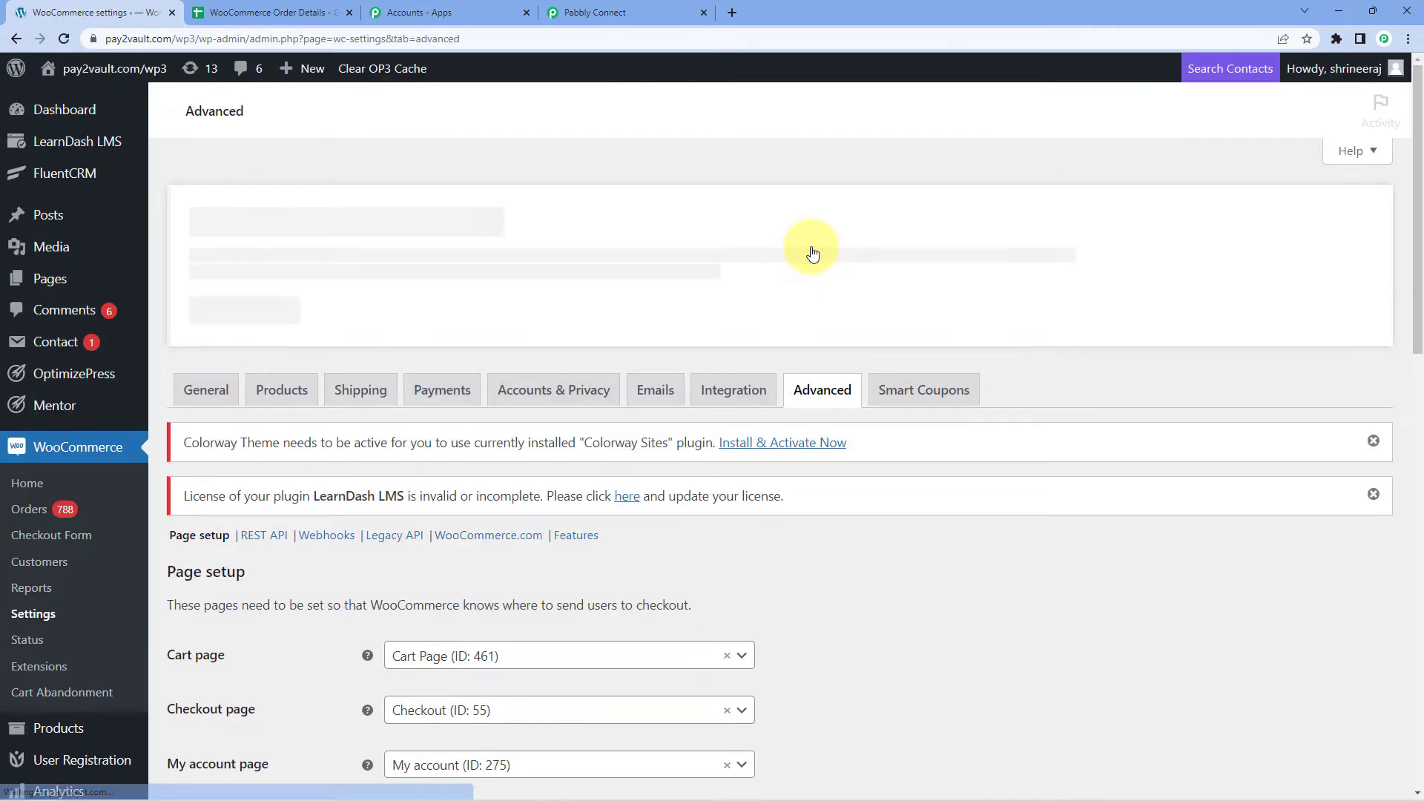
{"action": "scroll", "coordinate": [438, 380], "scroll_direction": "down", "scroll_amount": 3}
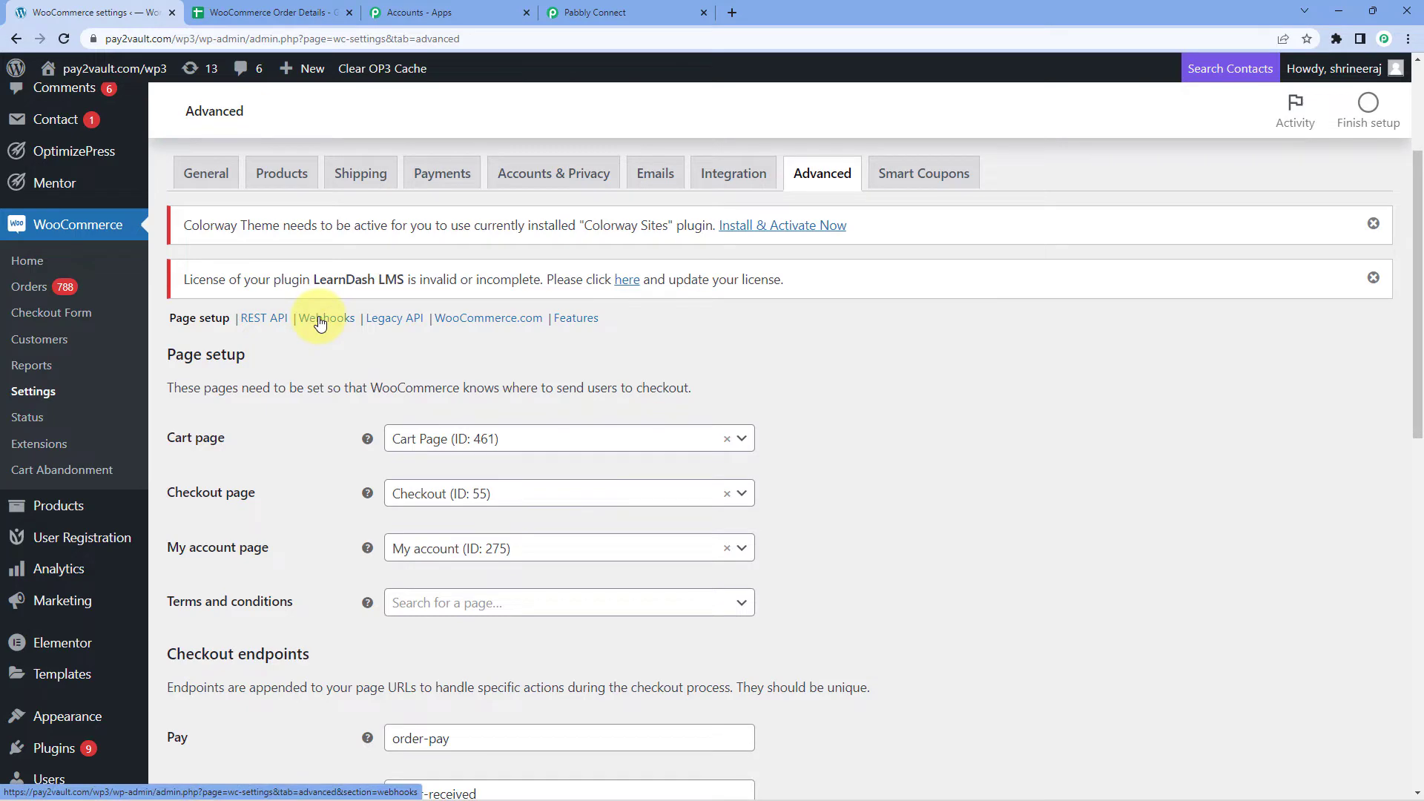
{"action": "left_click", "coordinate": [320, 319]}
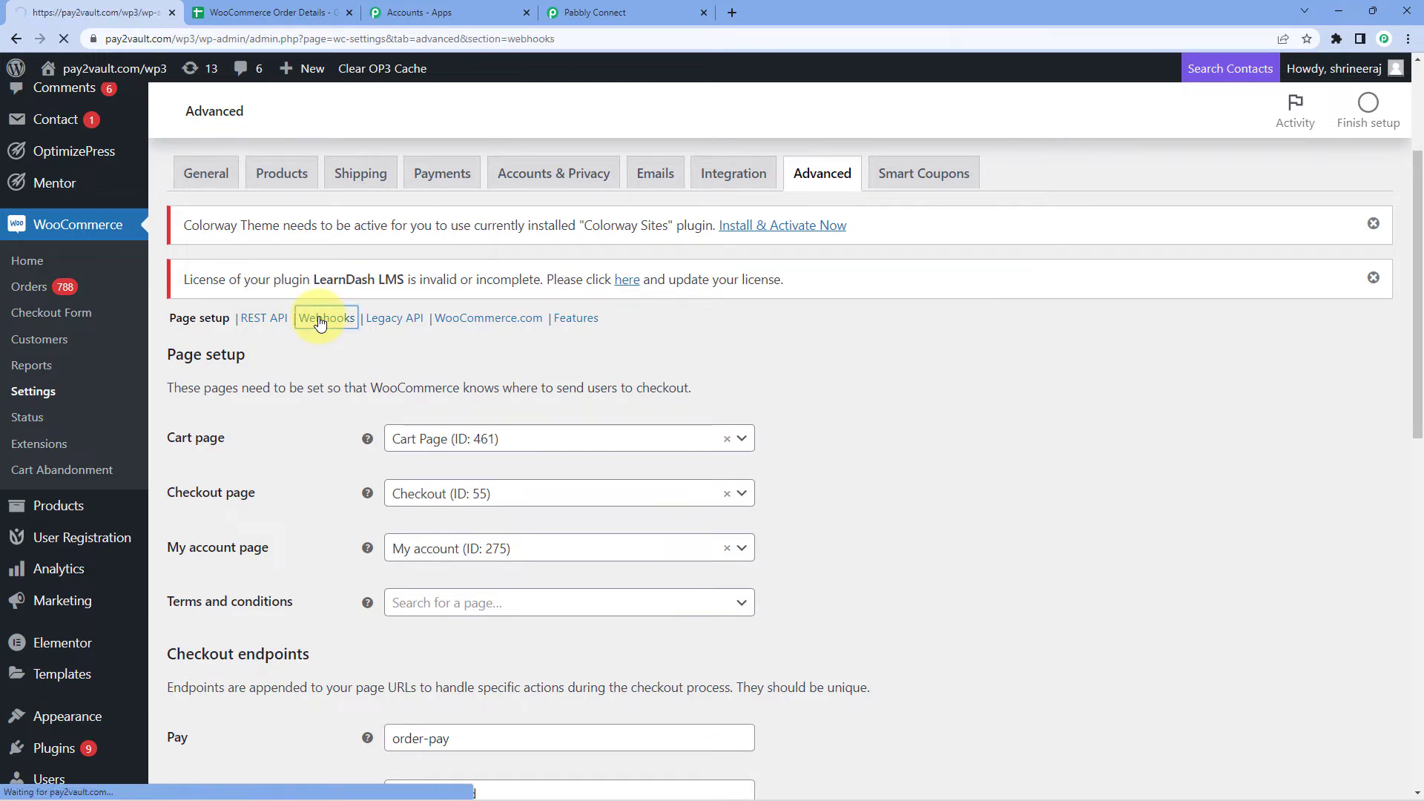
{"action": "scroll", "coordinate": [475, 371], "scroll_direction": "down", "scroll_amount": 3}
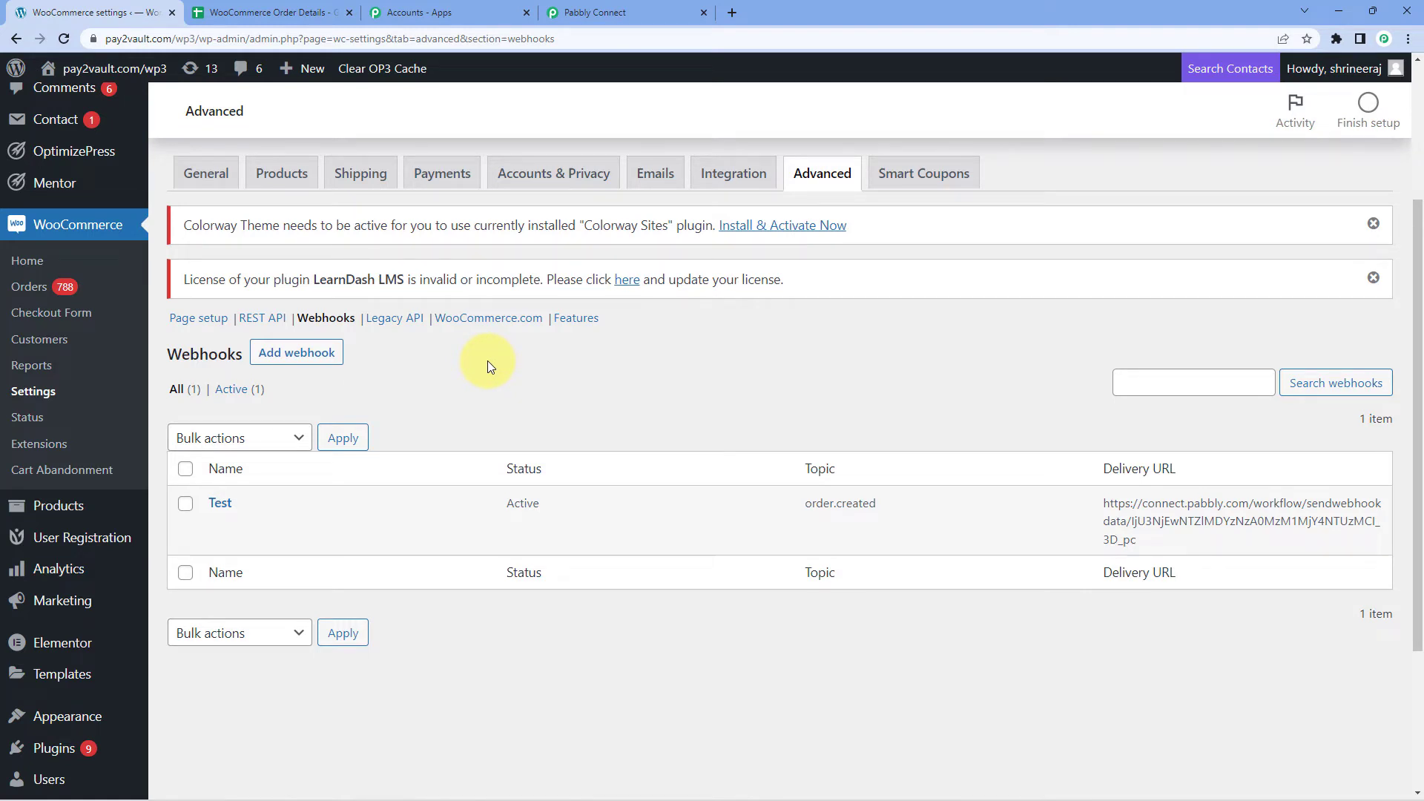
{"action": "left_click", "coordinate": [300, 358]}
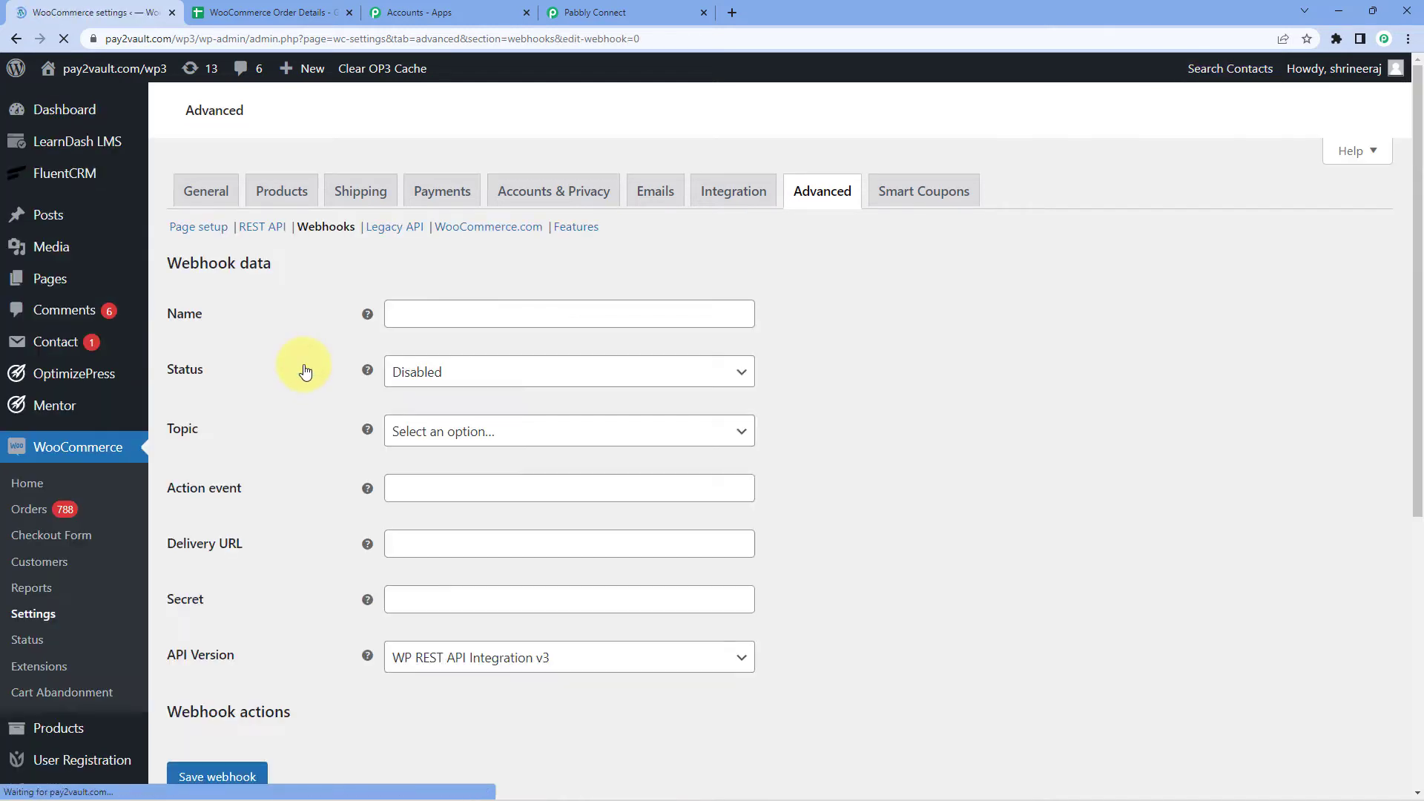
Name the webhook 'Pabbly', with status Active and topic Order created.
{"action": "scroll", "coordinate": [305, 379], "scroll_direction": "down", "scroll_amount": 5}
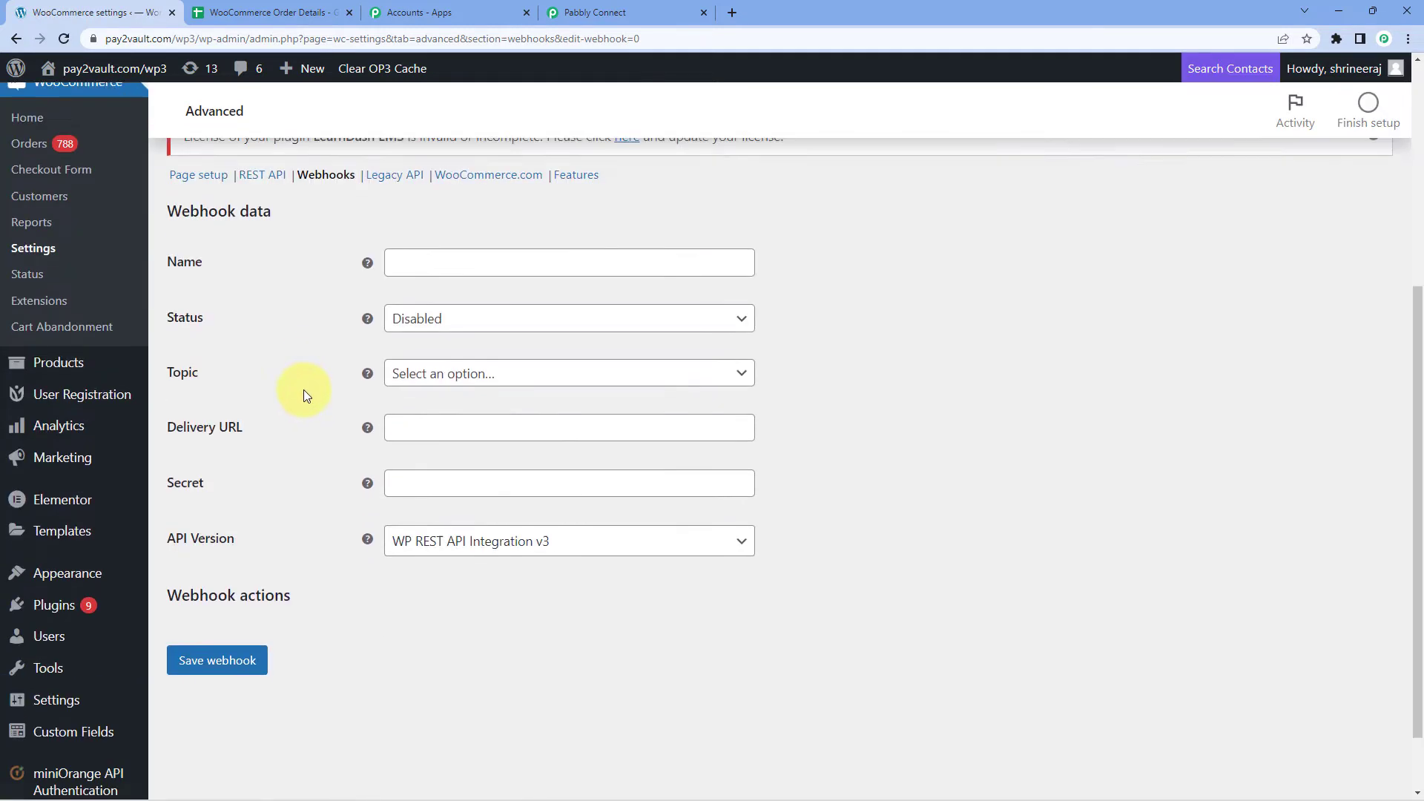
{"action": "left_click", "coordinate": [451, 267]}
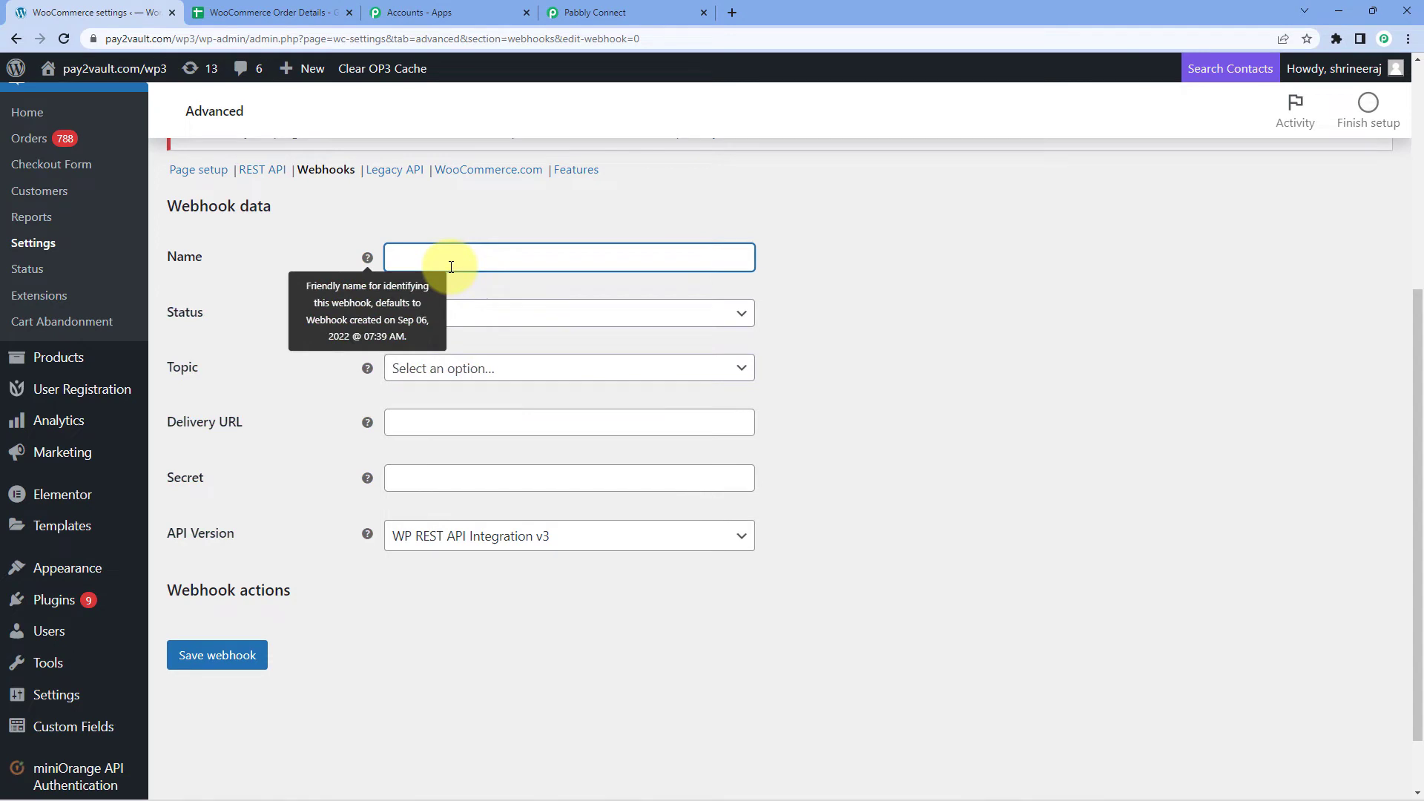
{"action": "type", "text": "Pabbly"}
{"action": "left_click", "coordinate": [469, 308]}
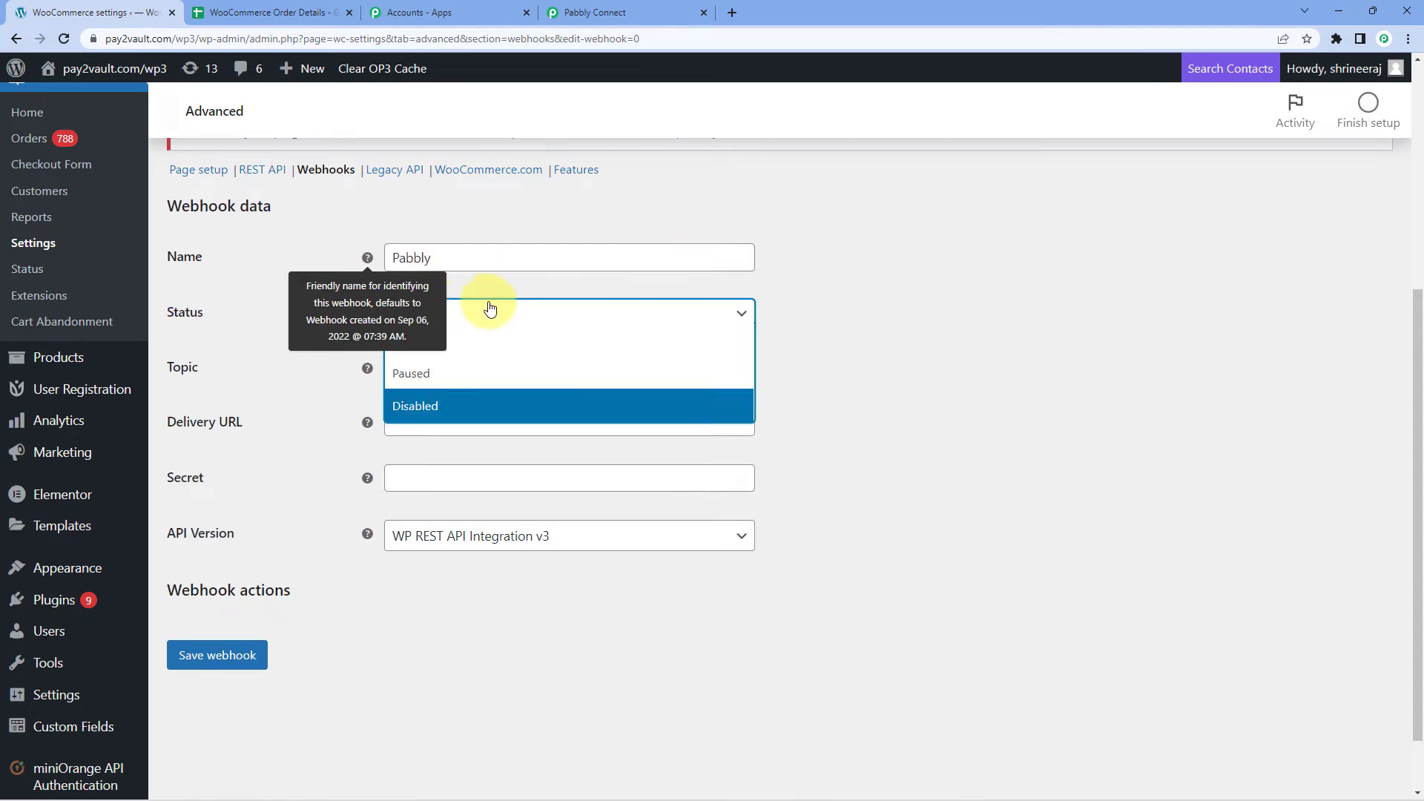
{"action": "left_click", "coordinate": [482, 346]}
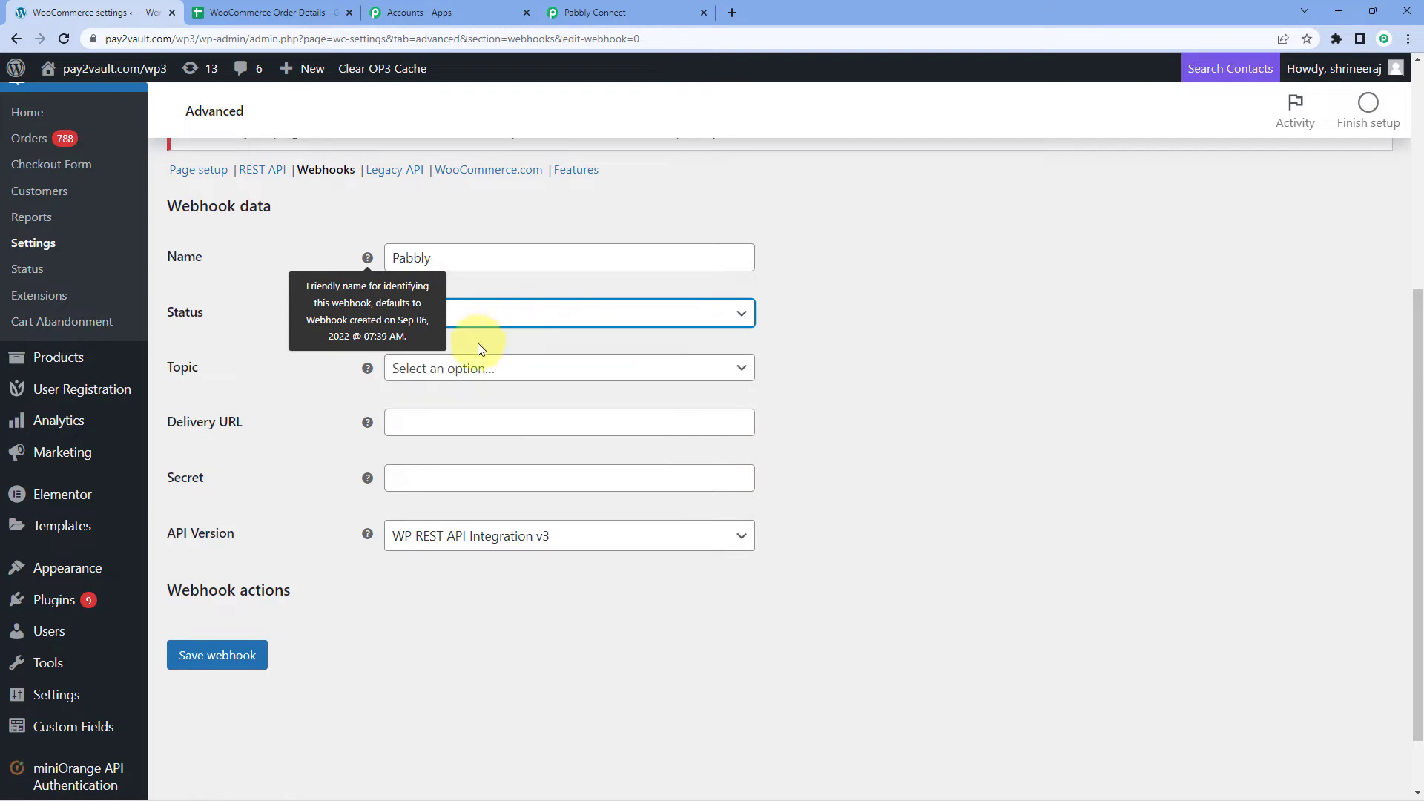
{"action": "left_click", "coordinate": [528, 371]}
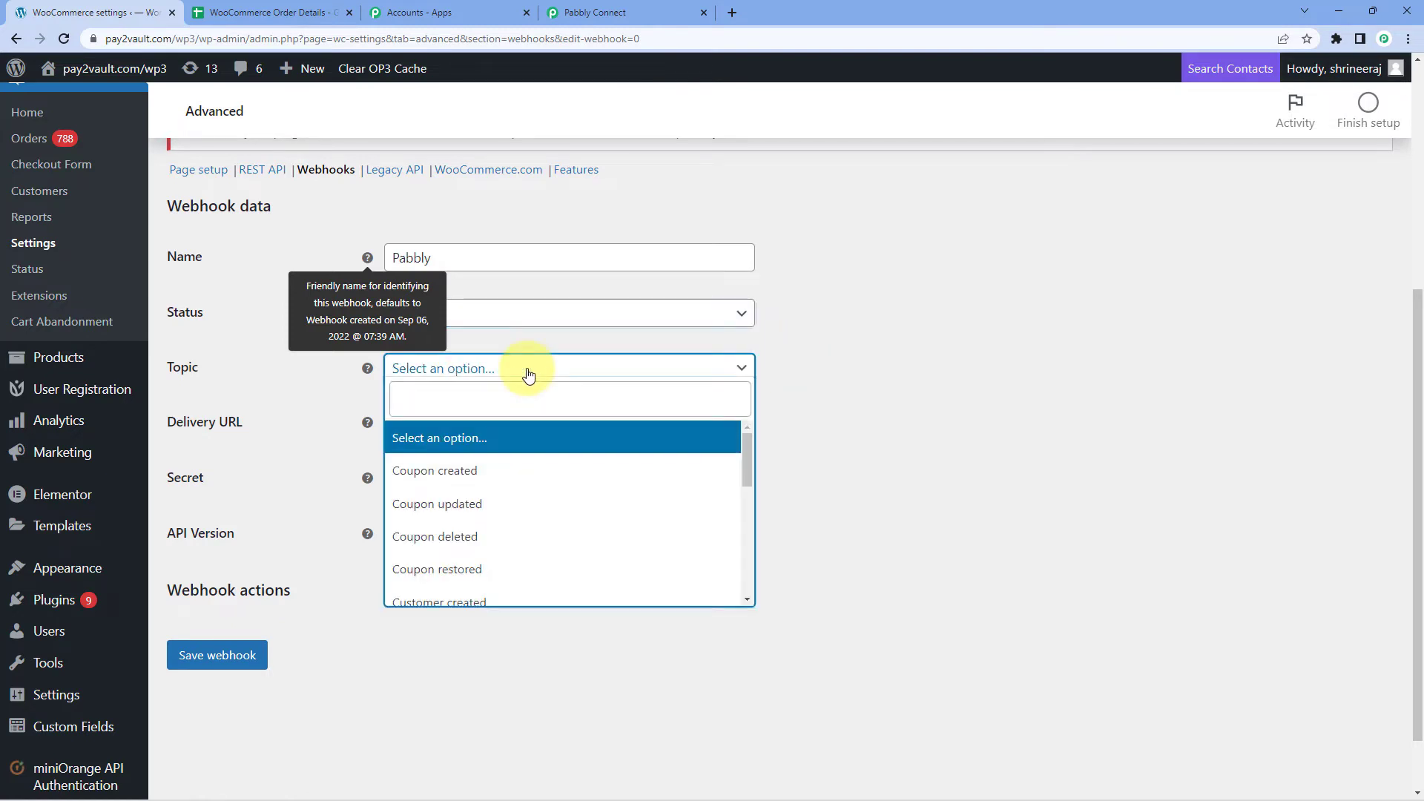
{"action": "scroll", "coordinate": [526, 471], "scroll_direction": "down", "scroll_amount": 2}
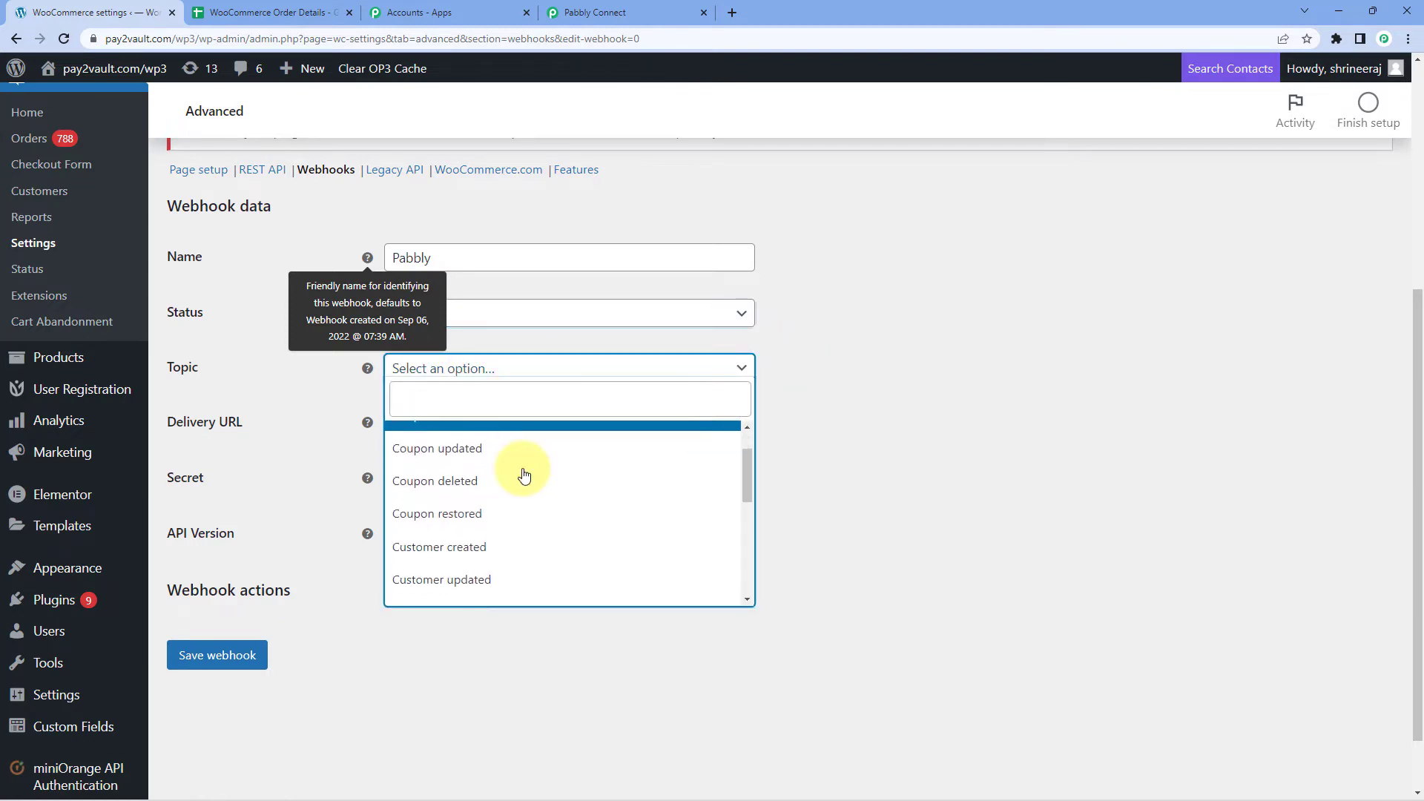
{"action": "scroll", "coordinate": [523, 475], "scroll_direction": "down", "scroll_amount": 3}
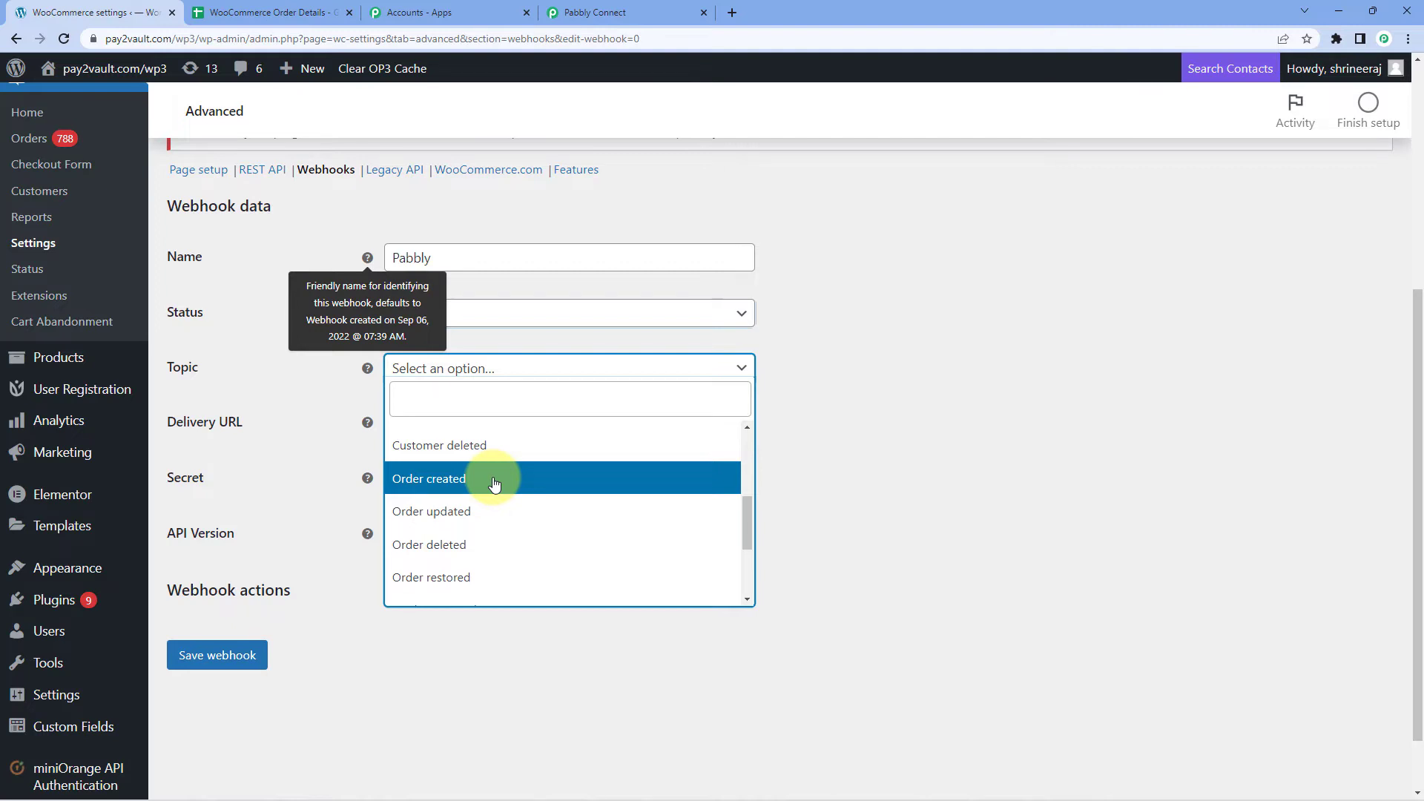
{"action": "left_click", "coordinate": [495, 483]}
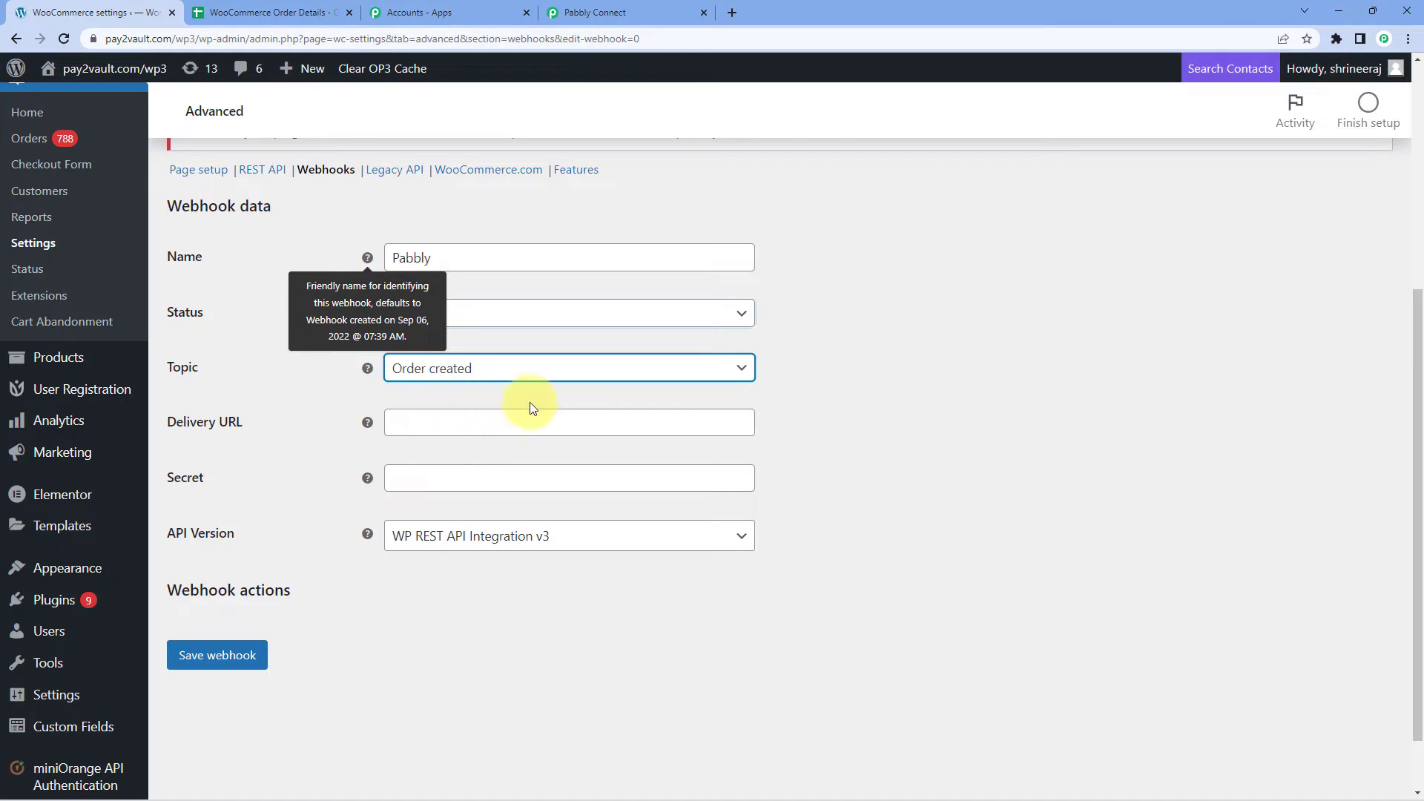
Paste the Pabbly webhook URL as the Delivery URL and save the webhook.
{"action": "left_click", "coordinate": [437, 423]}
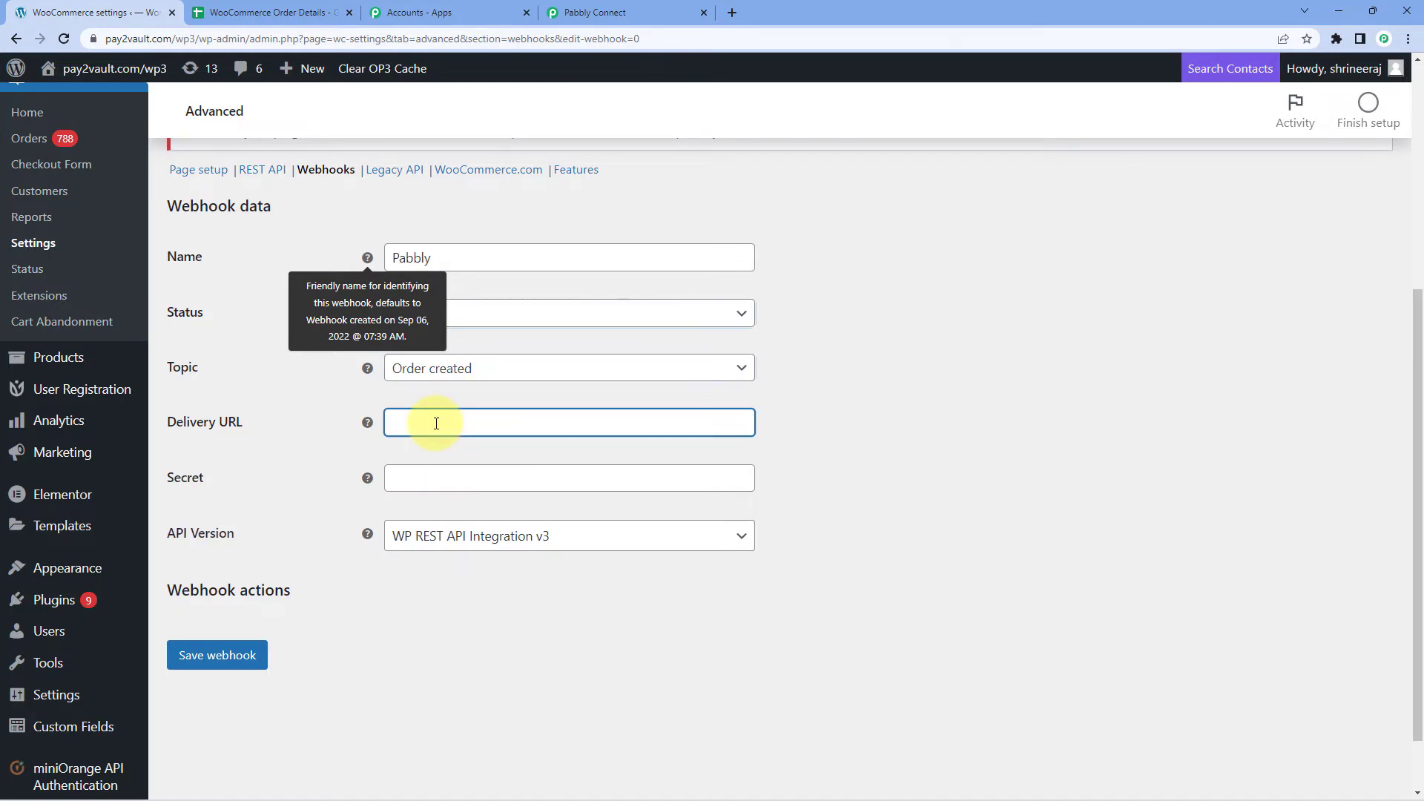
{"action": "left_click", "coordinate": [601, 12]}
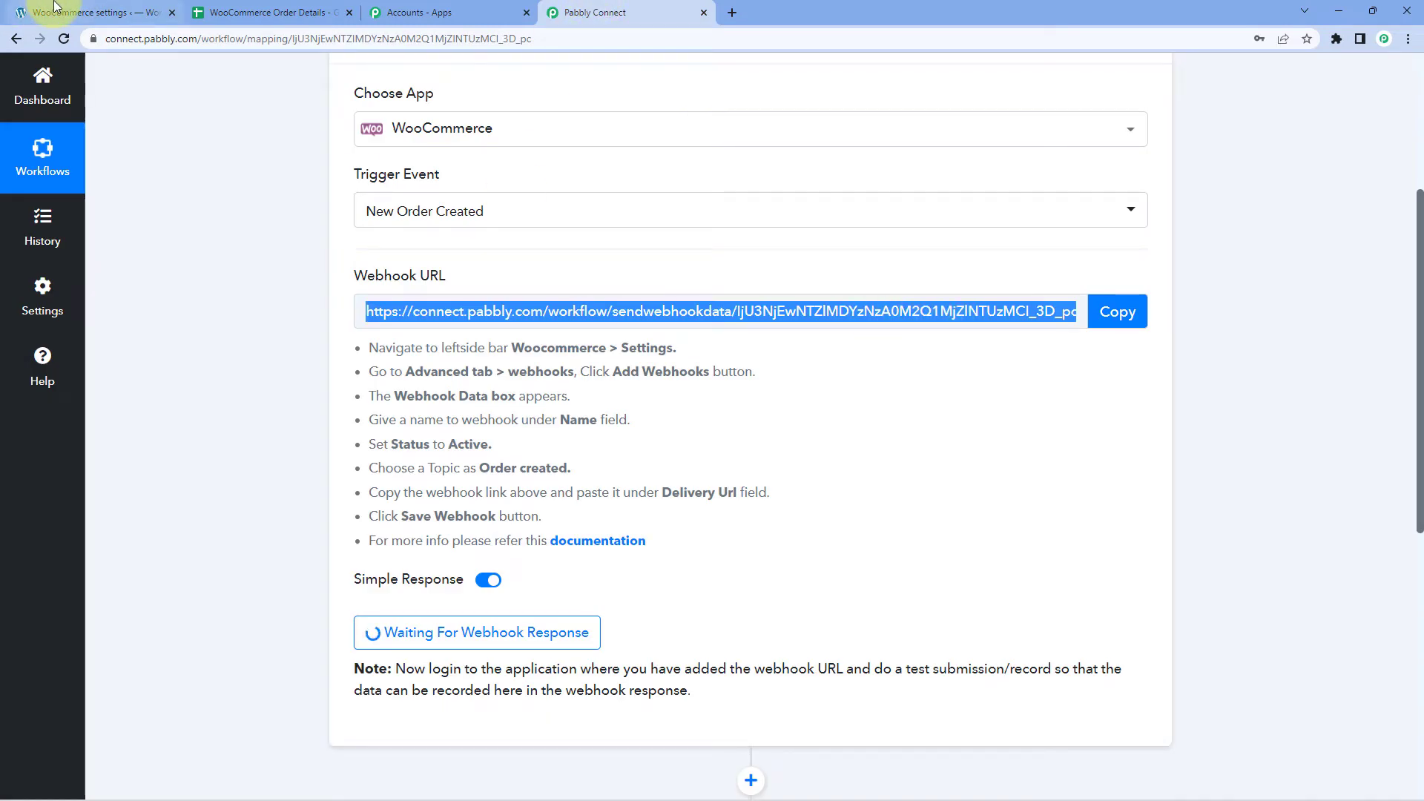
{"action": "left_click", "coordinate": [53, 9]}
{"action": "right_click", "coordinate": [420, 429]}
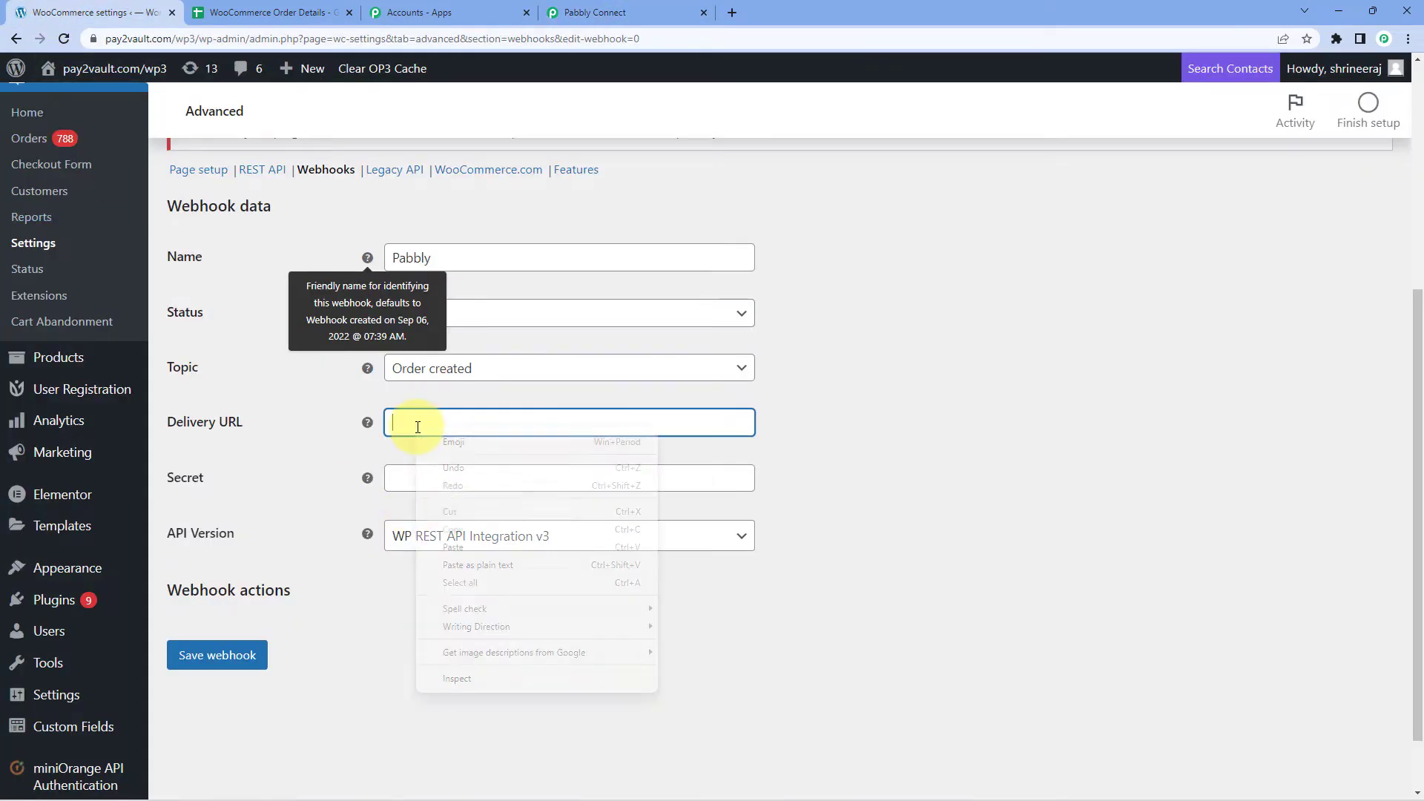
{"action": "left_click", "coordinate": [453, 549]}
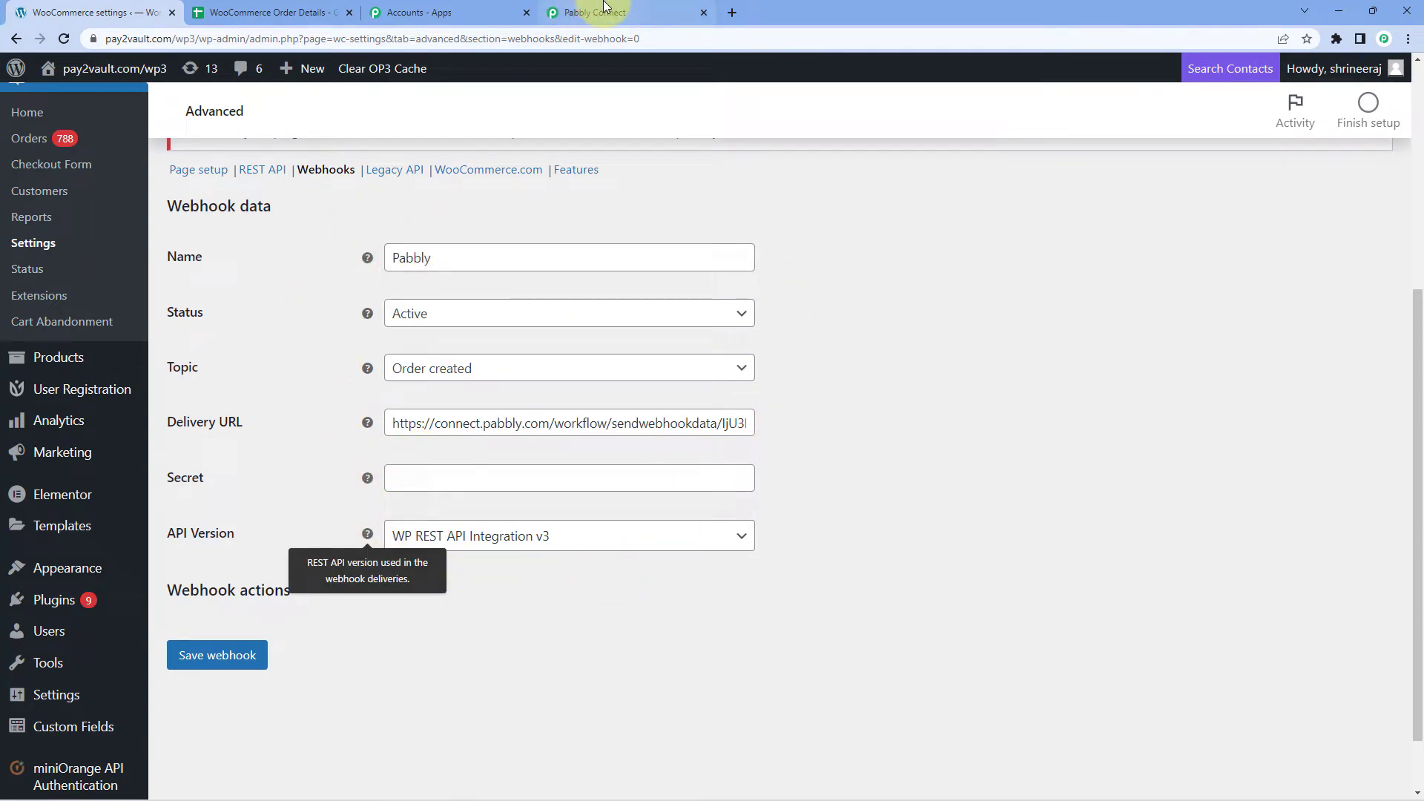
{"action": "left_click", "coordinate": [578, 11]}
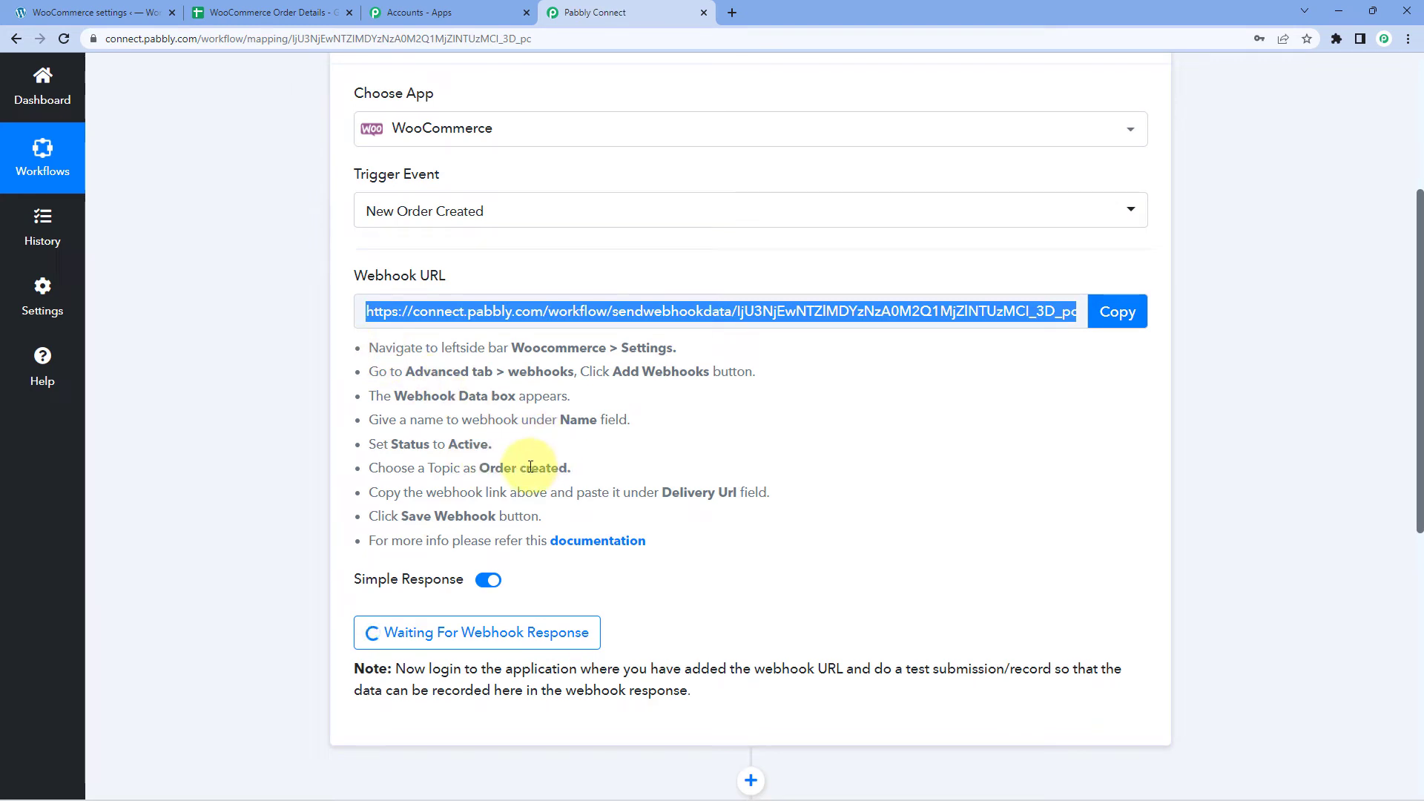
{"action": "left_click", "coordinate": [97, 12]}
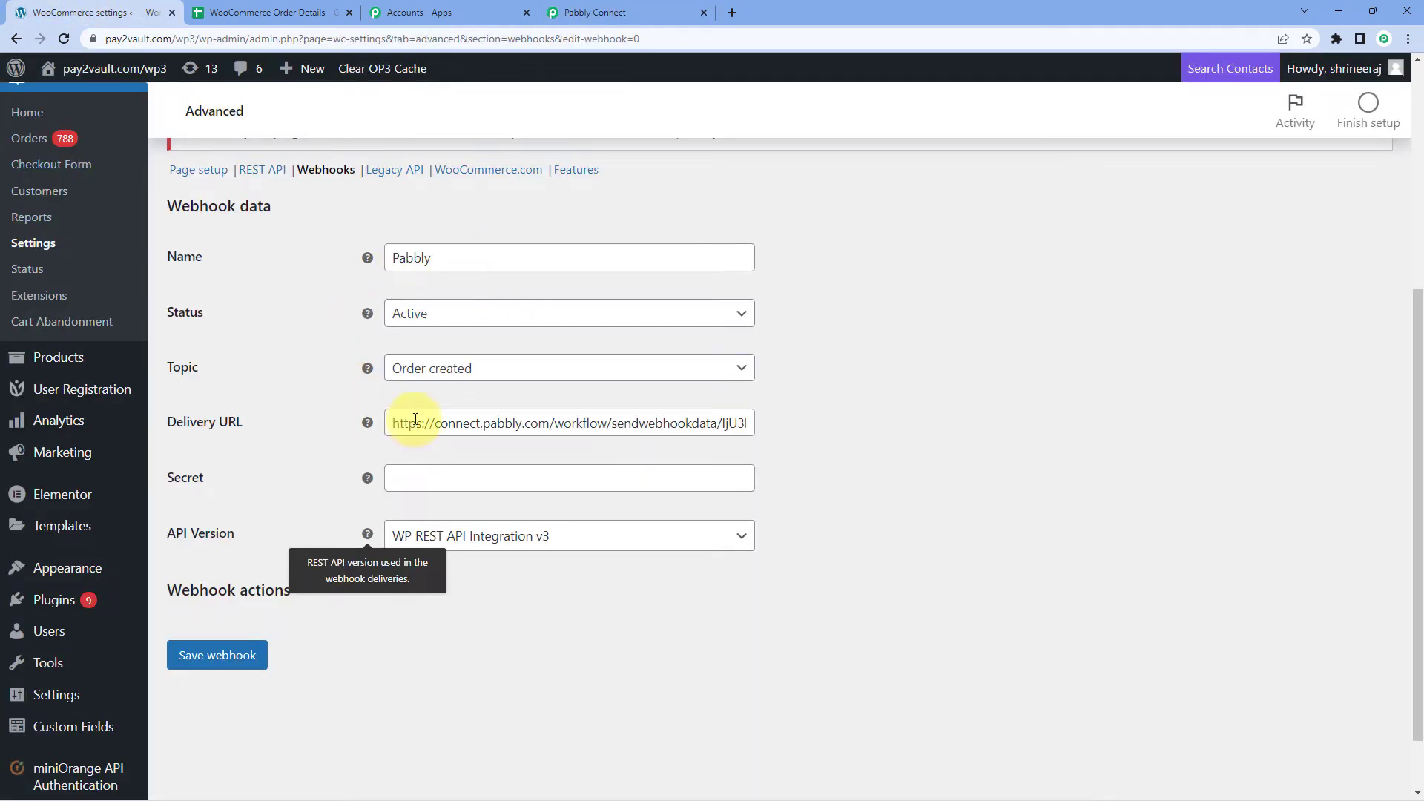
{"action": "left_click", "coordinate": [227, 665]}
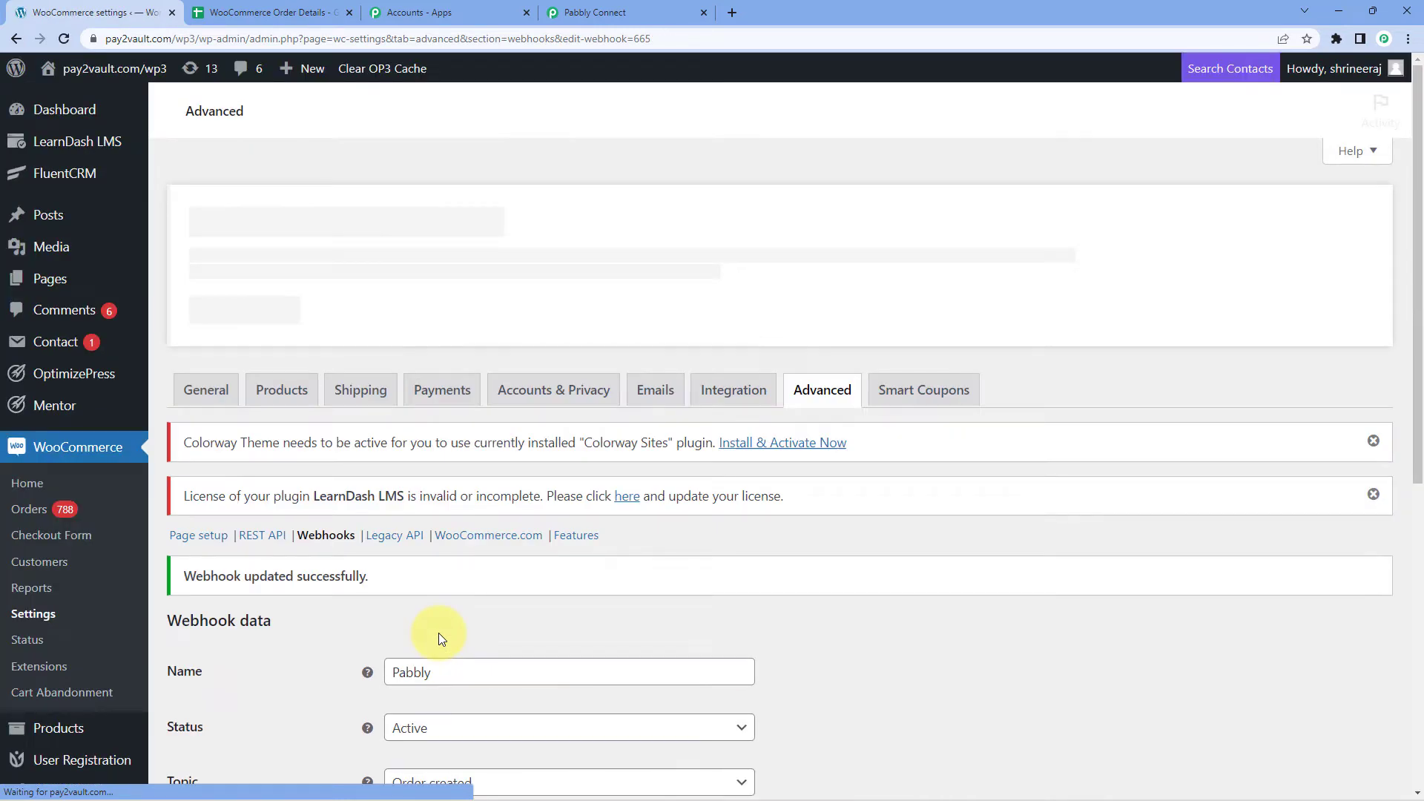
Confirm the 'Webhook updated successfully' notice, then view Webhook Id 665 captured in Pabbly Connect.
{"action": "scroll", "coordinate": [630, 550], "scroll_direction": "down", "scroll_amount": 2}
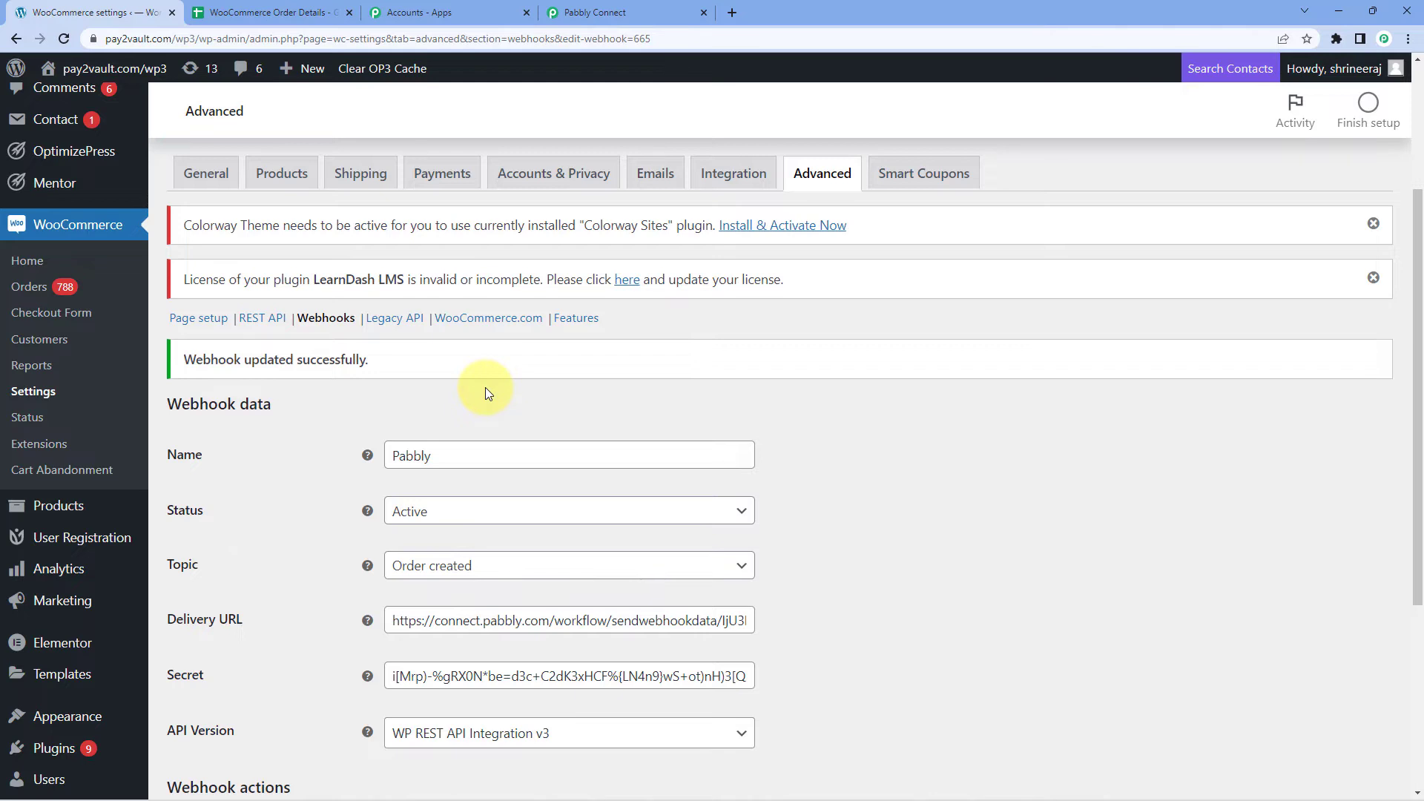
{"action": "left_click", "coordinate": [616, 12]}
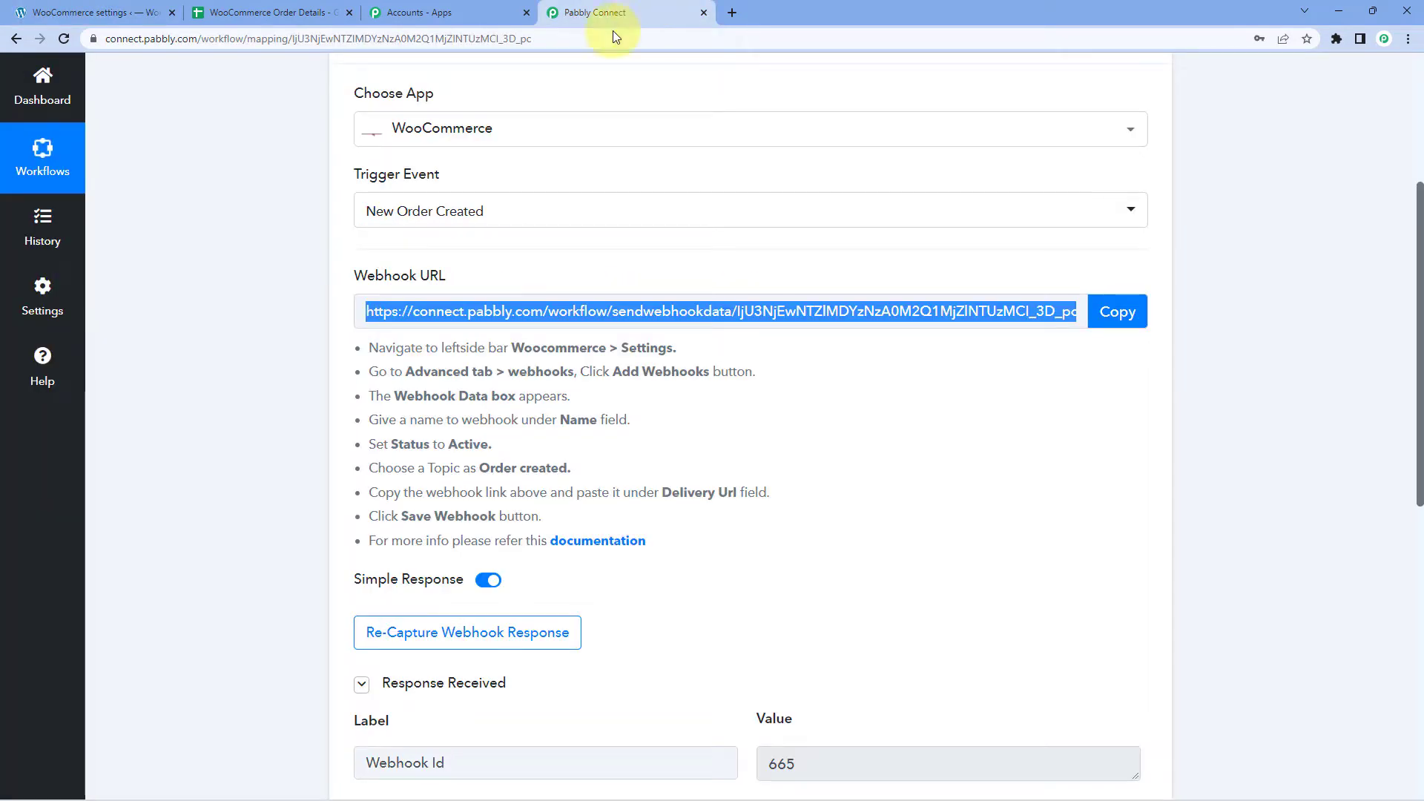
Re-capture the webhook response, confirming Yes, then return to the WordPress admin tab.
{"action": "left_click", "coordinate": [727, 454]}
{"action": "scroll", "coordinate": [742, 430], "scroll_direction": "down", "scroll_amount": 2}
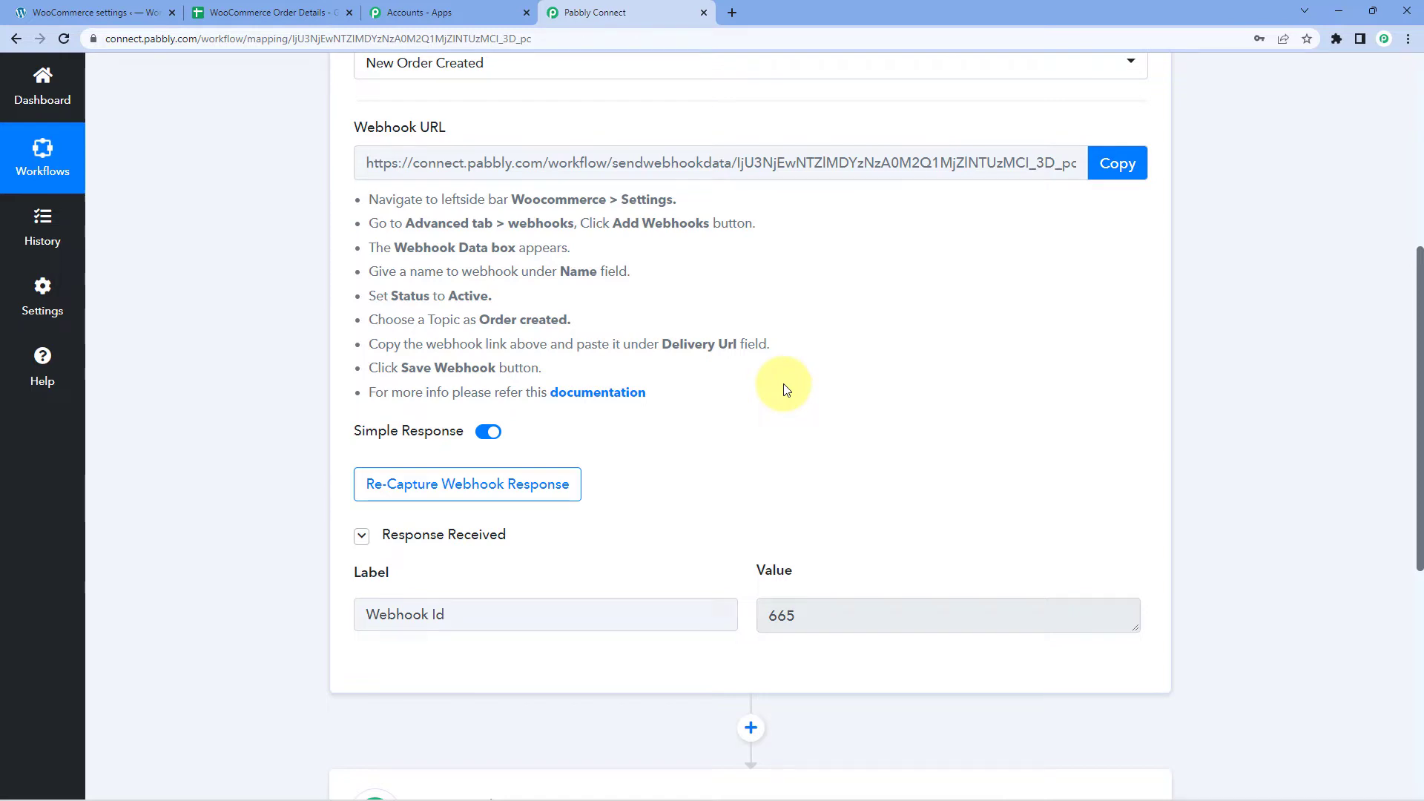
{"action": "left_click", "coordinate": [389, 496]}
{"action": "left_click", "coordinate": [686, 535]}
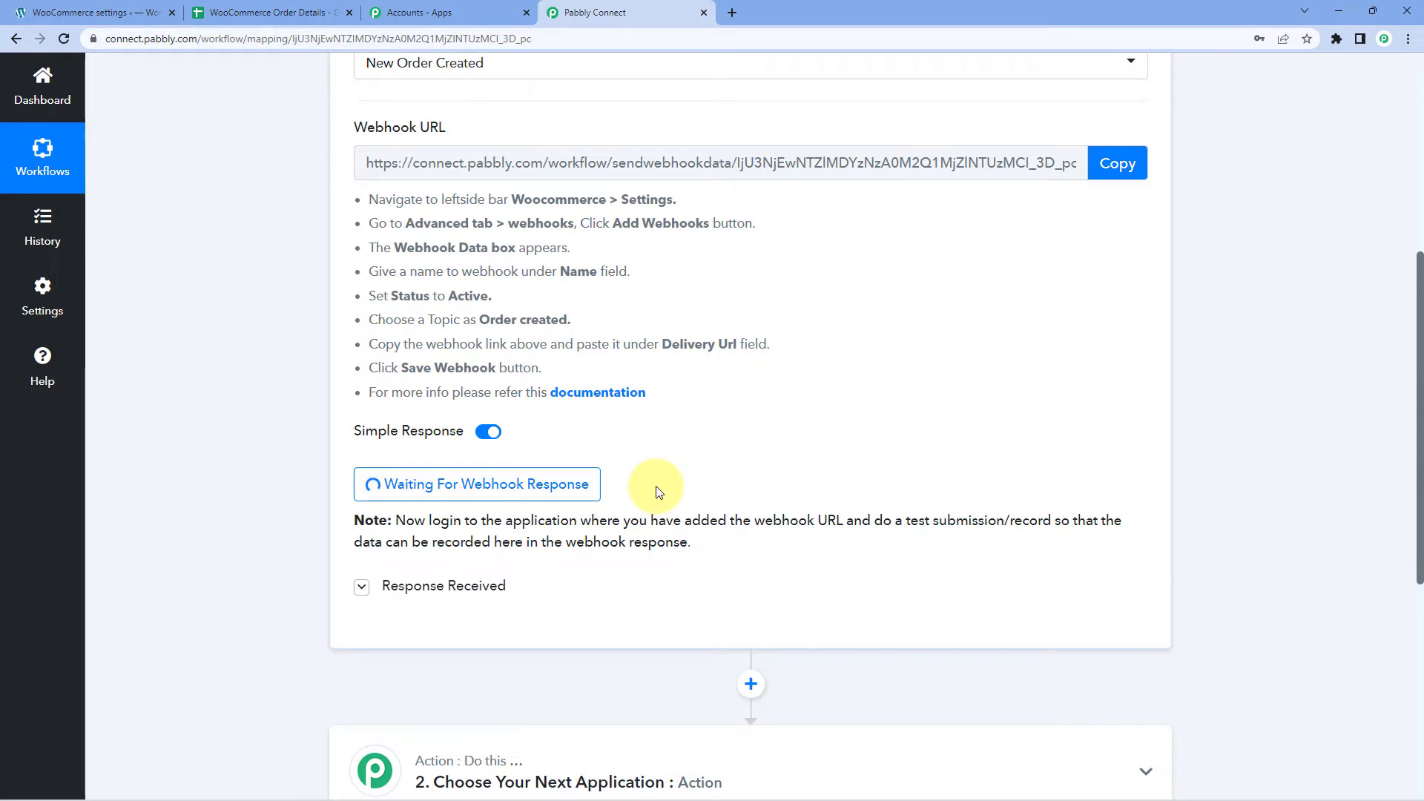
{"action": "left_click", "coordinate": [107, 13]}
Open the WooCommerce storefront in a new tab via Visit Store.
{"action": "mouse_move", "coordinate": [119, 69]}
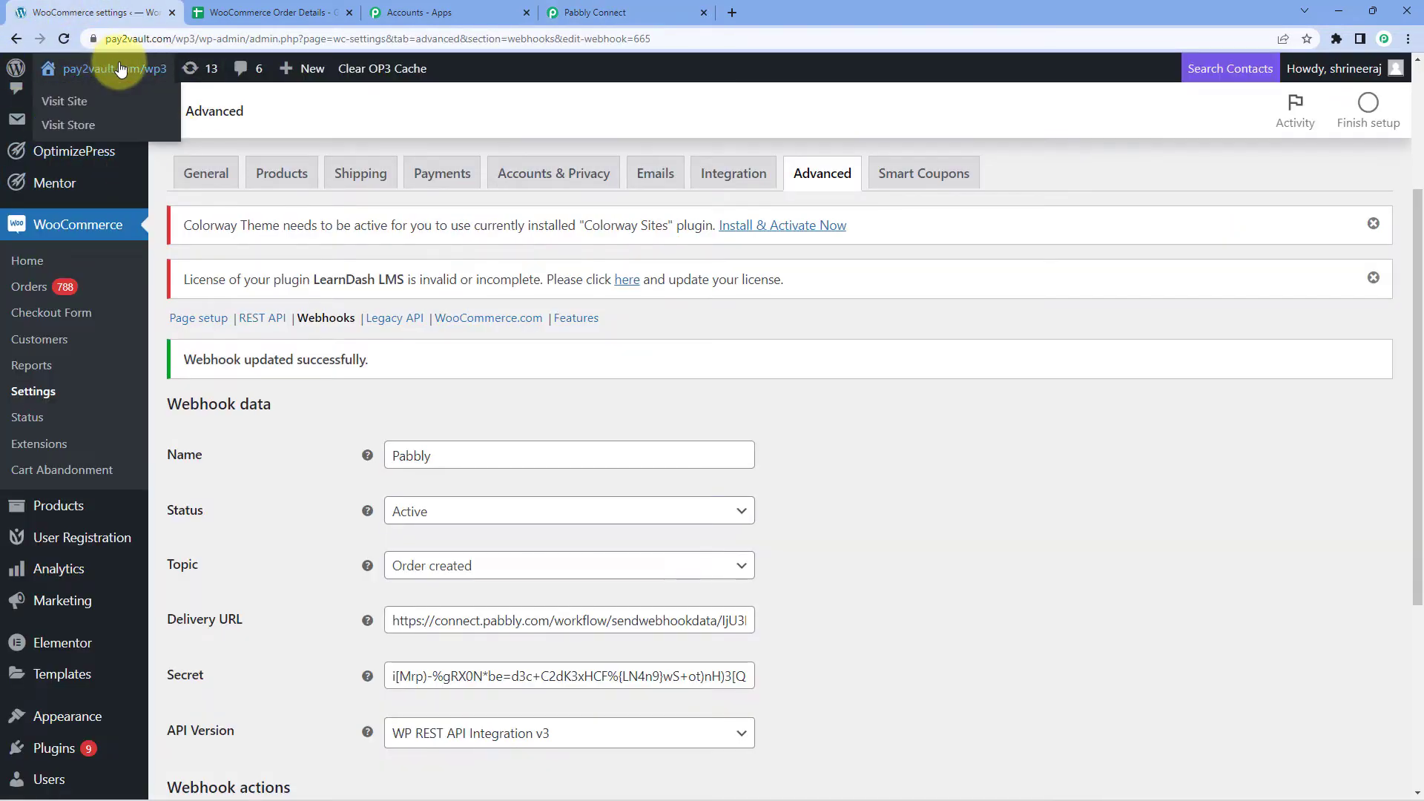
{"action": "right_click", "coordinate": [96, 123]}
{"action": "left_click", "coordinate": [126, 131]}
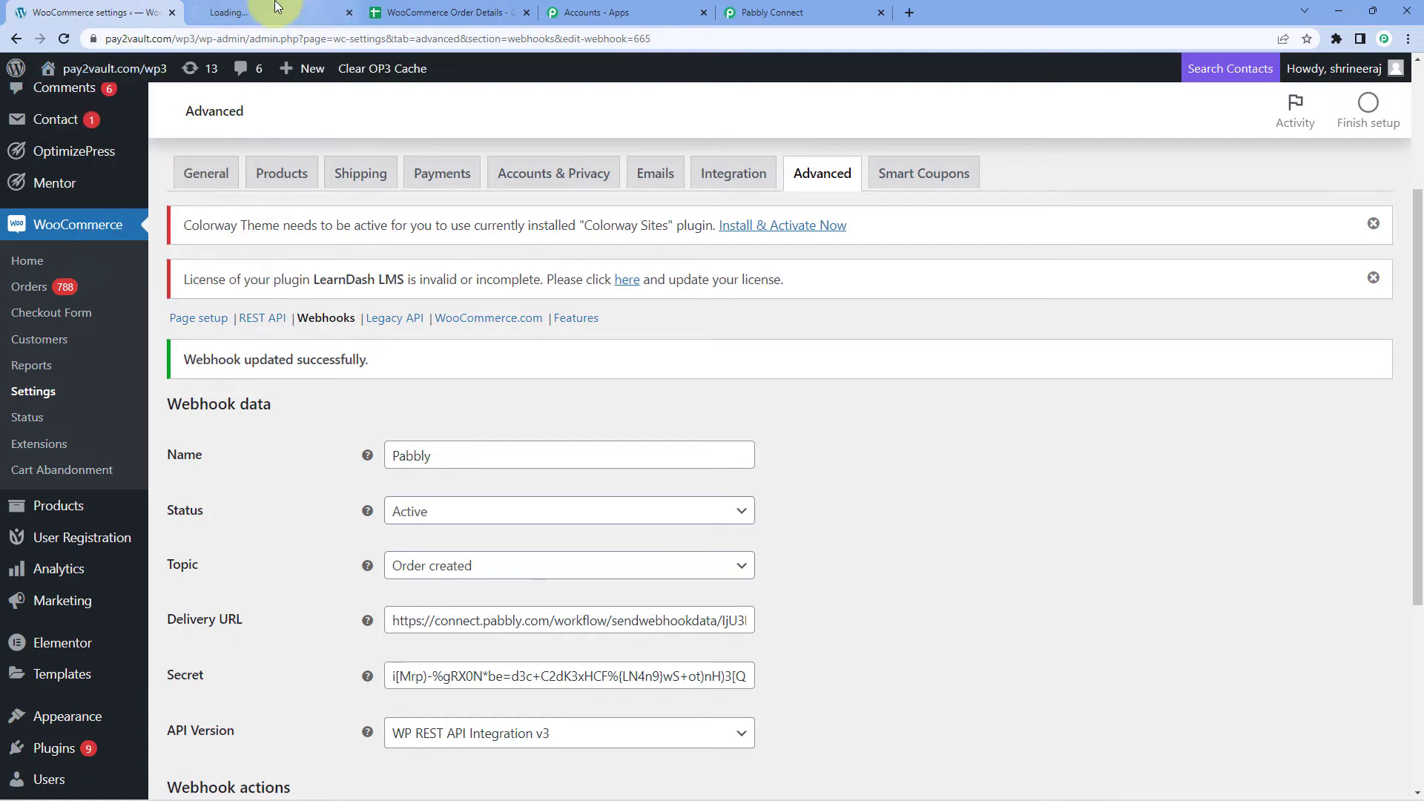
{"action": "left_click", "coordinate": [276, 6]}
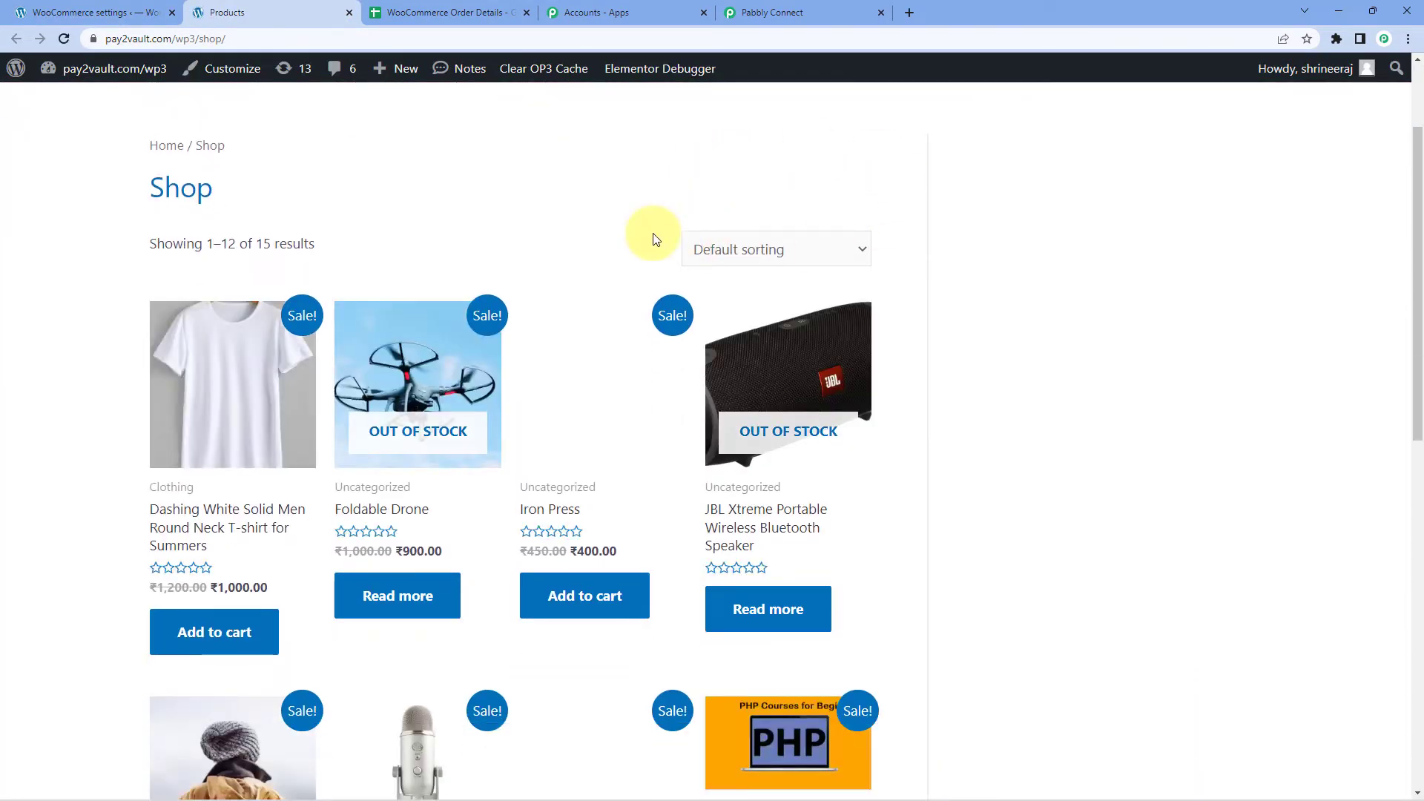
Add the Round Neck Black T-shirt to the cart and proceed to the ₹1,000.00 checkout.
{"action": "scroll", "coordinate": [638, 204], "scroll_direction": "down", "scroll_amount": 1}
{"action": "scroll", "coordinate": [634, 194], "scroll_direction": "down", "scroll_amount": 1}
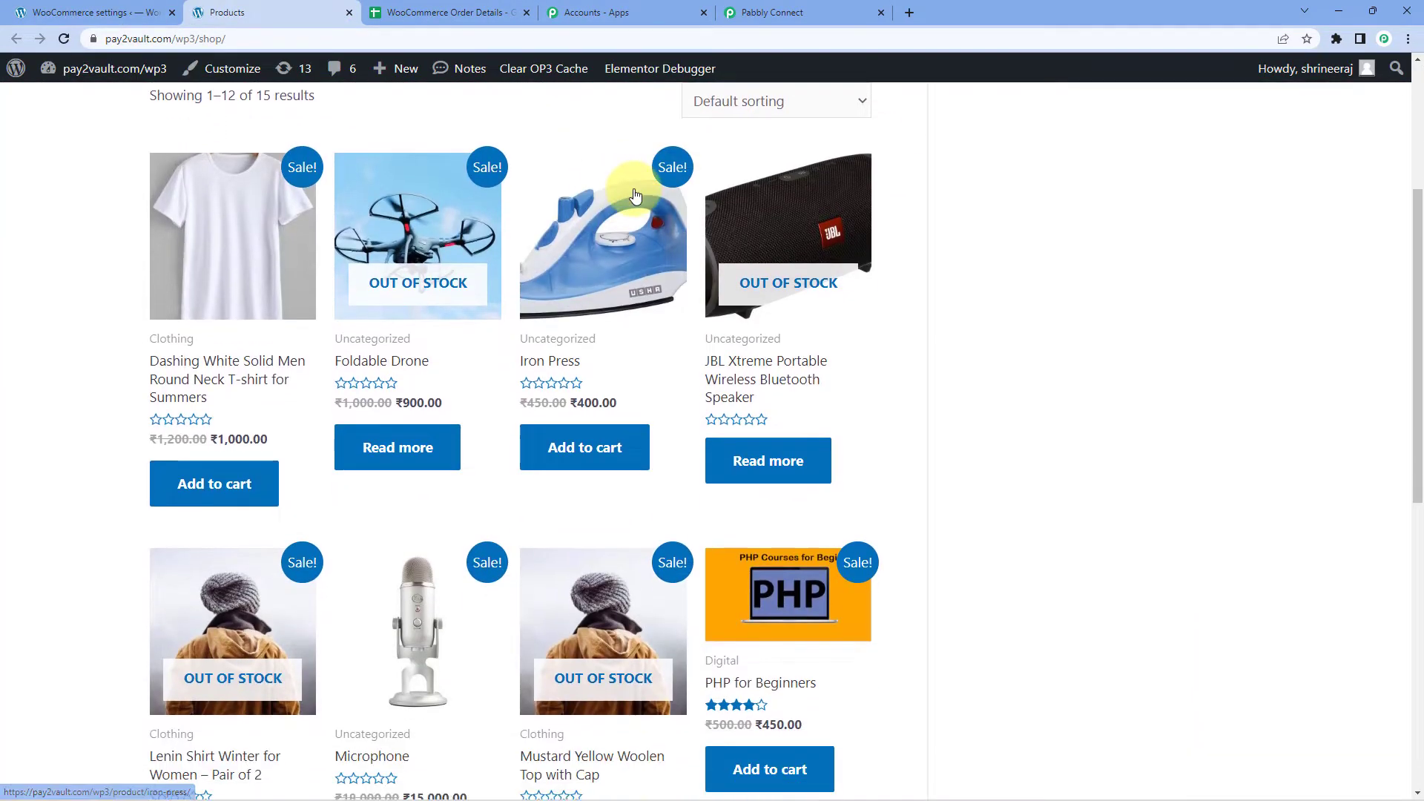
{"action": "scroll", "coordinate": [634, 194], "scroll_direction": "down", "scroll_amount": 9}
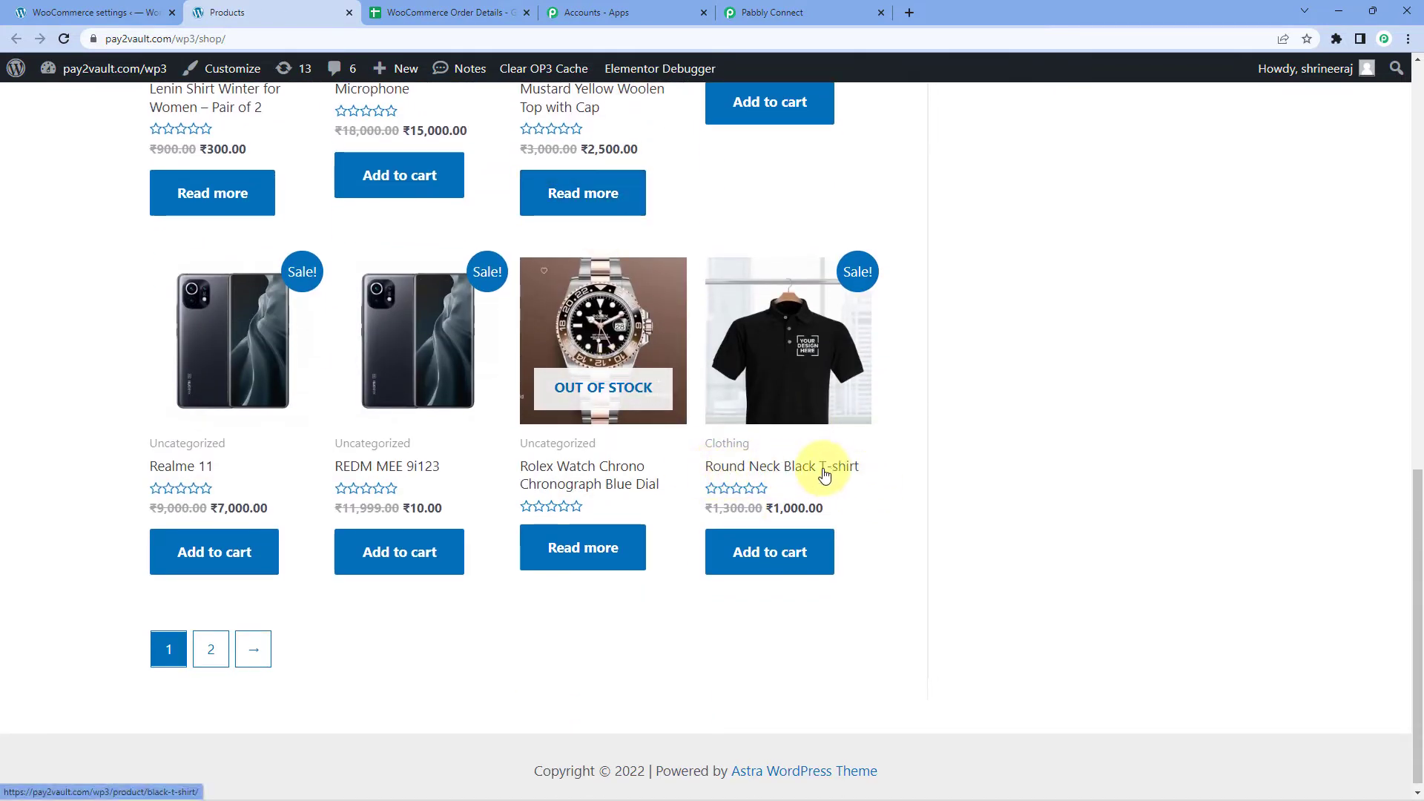
{"action": "left_click", "coordinate": [770, 562]}
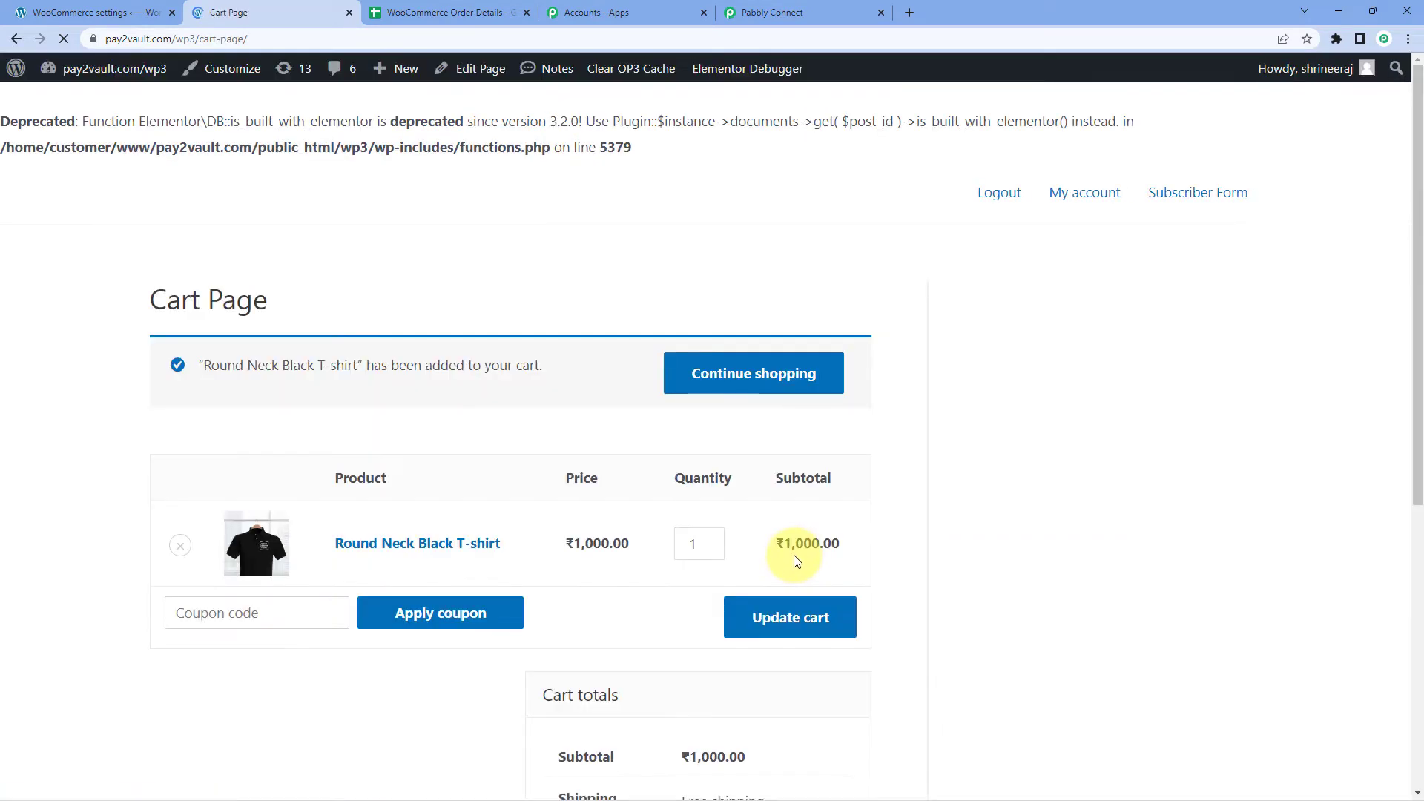
{"action": "scroll", "coordinate": [789, 554], "scroll_direction": "down", "scroll_amount": 5}
{"action": "left_click", "coordinate": [756, 673]}
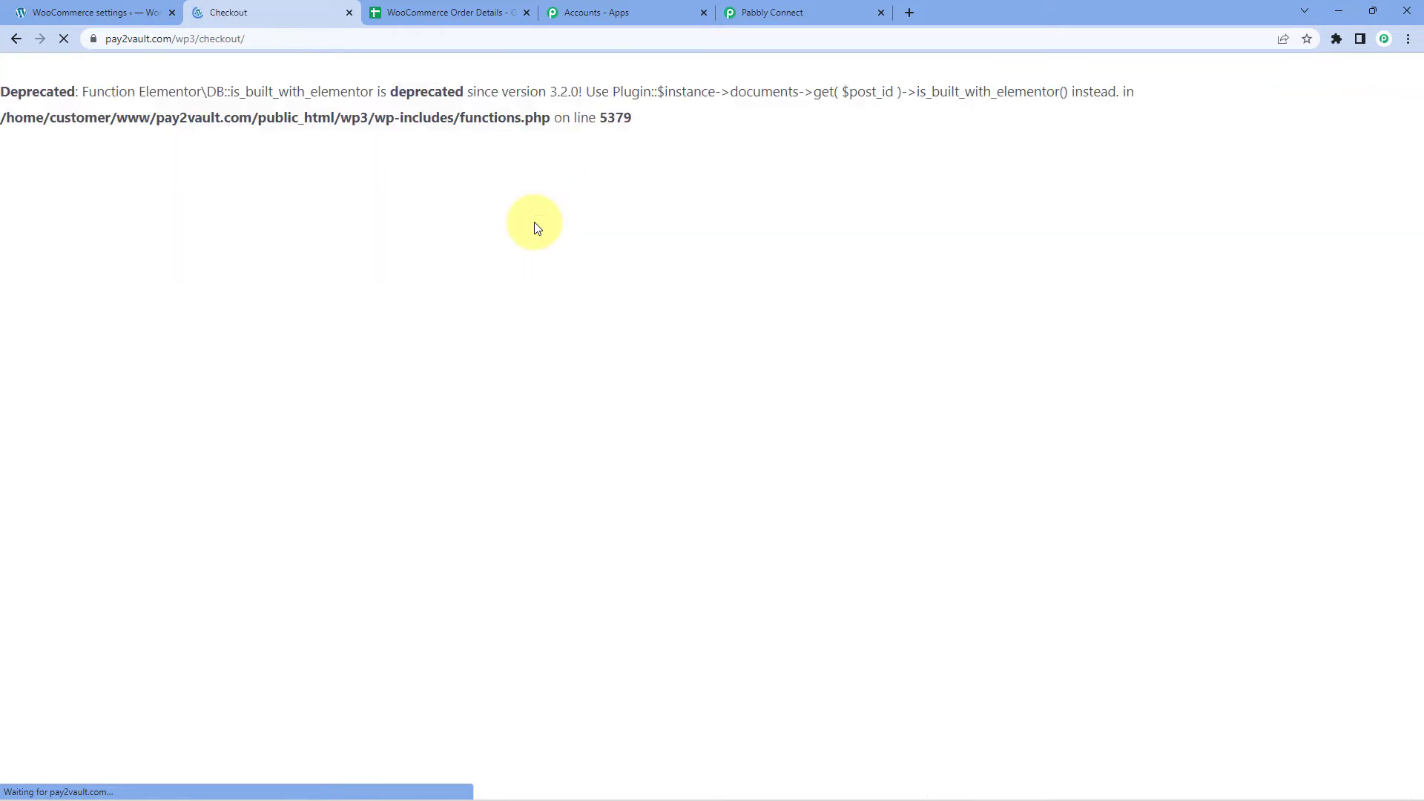
{"action": "scroll", "coordinate": [549, 221], "scroll_direction": "down", "scroll_amount": 5}
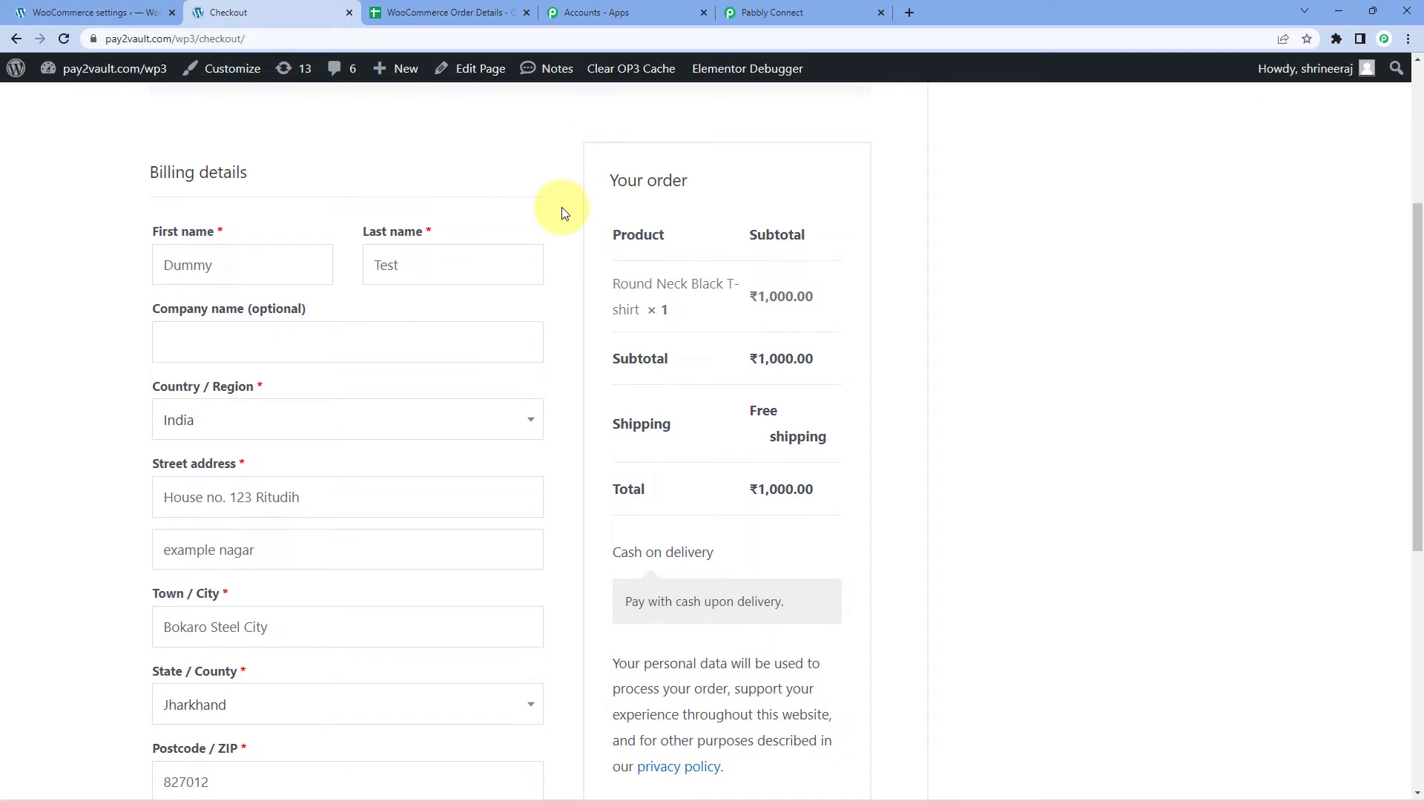
Clear the old phone number in the checkout billing details.
{"action": "left_click_drag", "start_coordinate": [222, 266], "coordinate": [130, 269]}
{"action": "left_click_drag", "start_coordinate": [396, 267], "coordinate": [296, 292]}
{"action": "scroll", "coordinate": [414, 276], "scroll_direction": "down", "scroll_amount": 3}
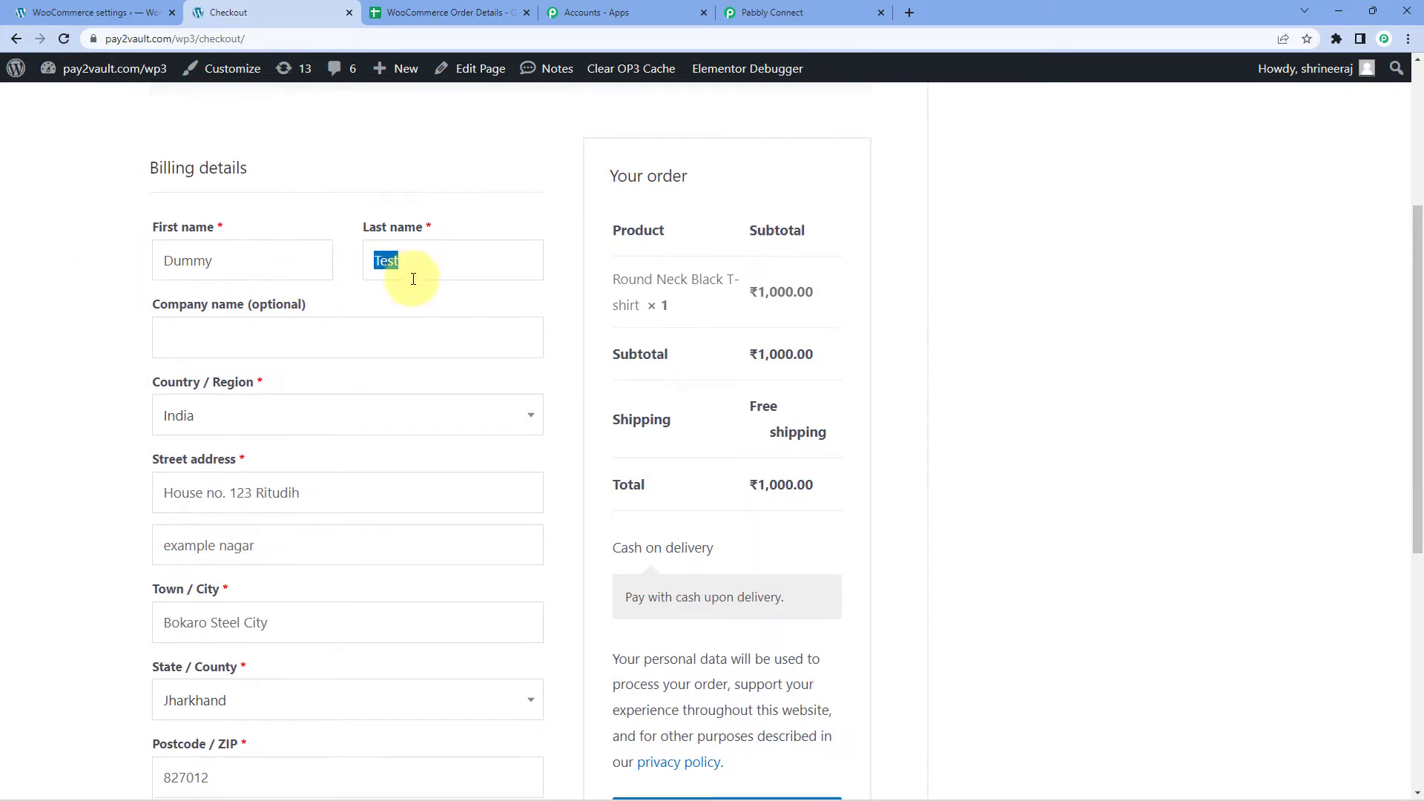
{"action": "scroll", "coordinate": [279, 204], "scroll_direction": "down", "scroll_amount": 1}
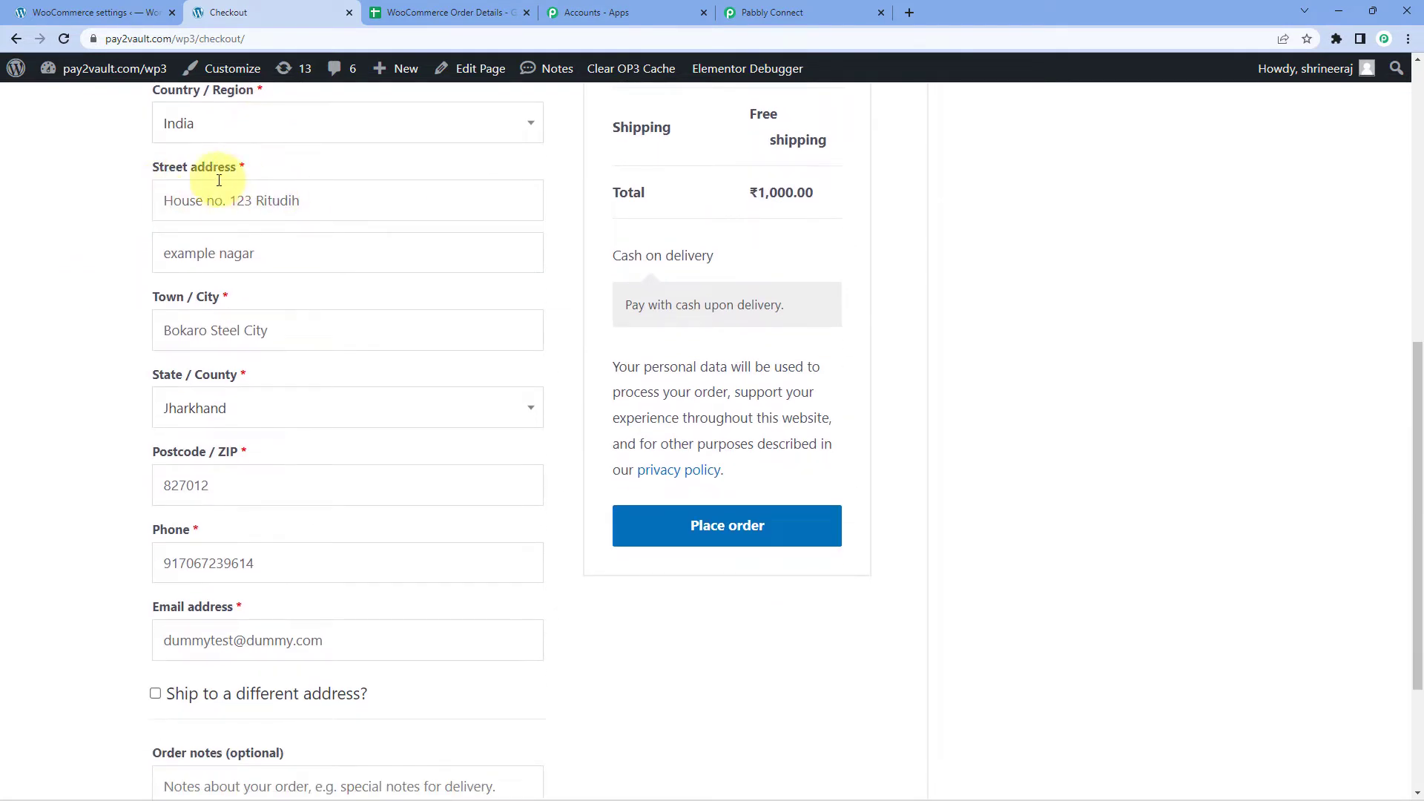
{"action": "scroll", "coordinate": [178, 337], "scroll_direction": "down", "scroll_amount": 2}
{"action": "scroll", "coordinate": [223, 349], "scroll_direction": "down", "scroll_amount": 1}
{"action": "left_click_drag", "start_coordinate": [293, 340], "coordinate": [240, 324]}
{"action": "key", "text": "BackSpace"}
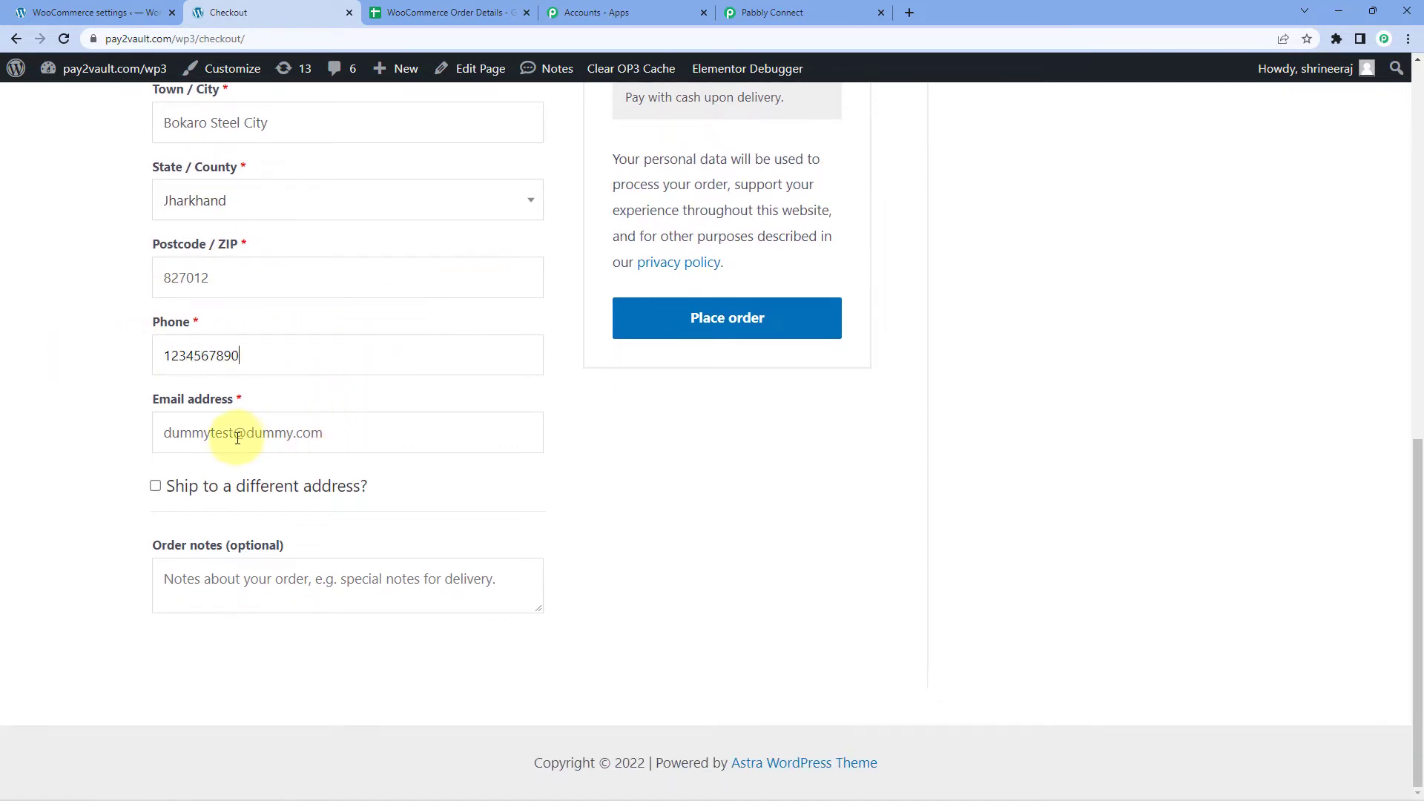
Replace part of the billing e-mail address with 'p'.
{"action": "left_click_drag", "start_coordinate": [293, 436], "coordinate": [248, 440]}
{"action": "type", "text": "pabblytuts"}
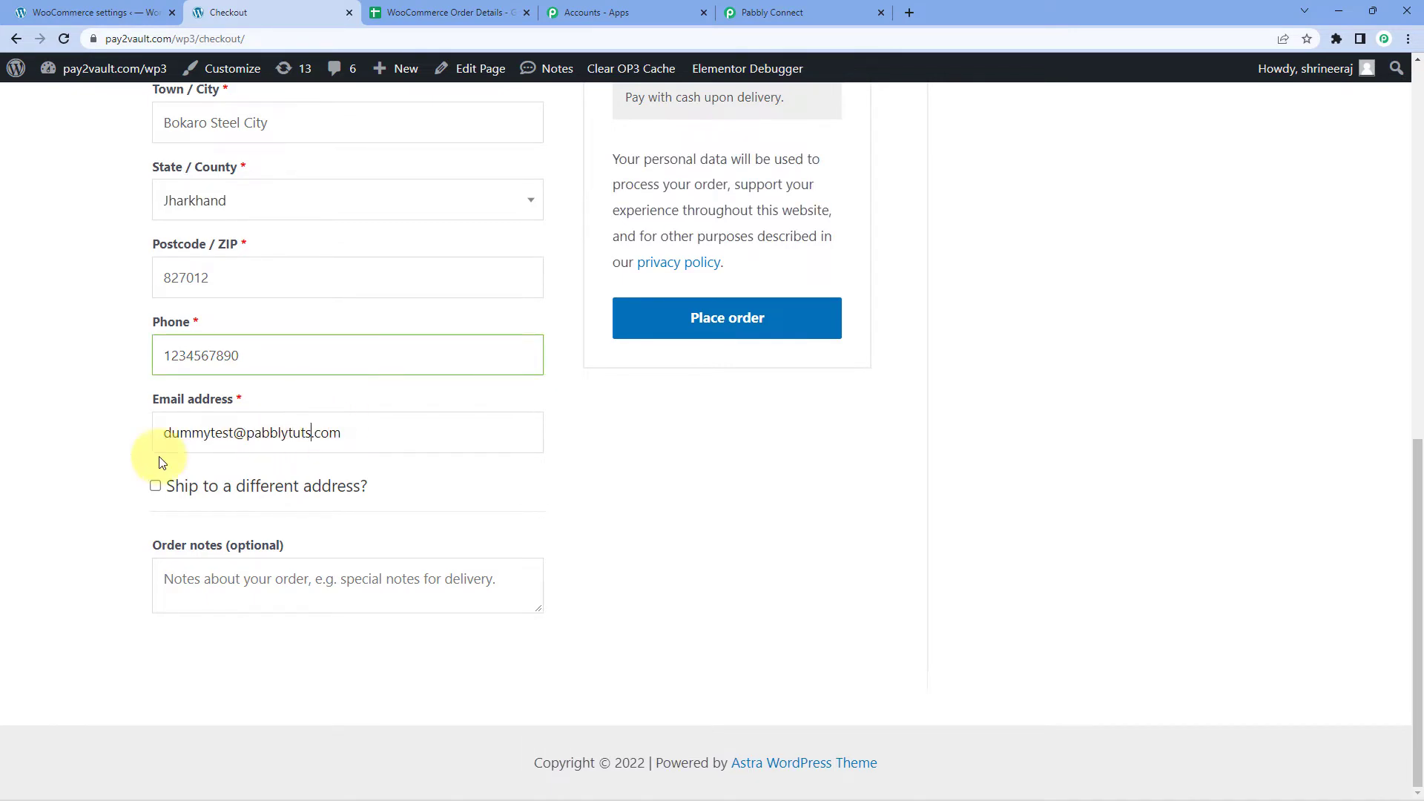
{"action": "left_click", "coordinate": [80, 452]}
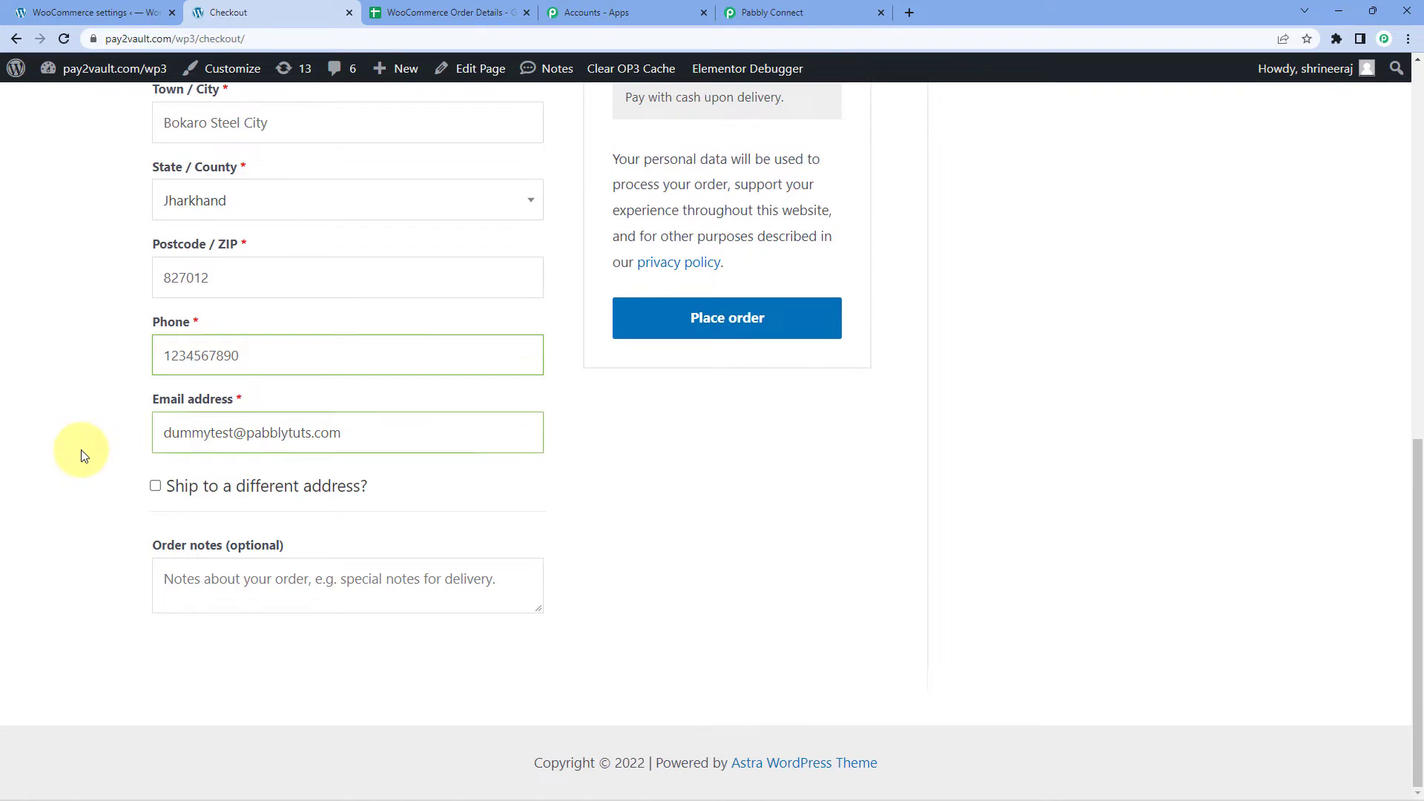
Place the test order from the checkout page.
{"action": "scroll", "coordinate": [107, 444], "scroll_direction": "up", "scroll_amount": 3}
{"action": "scroll", "coordinate": [213, 276], "scroll_direction": "up", "scroll_amount": 4}
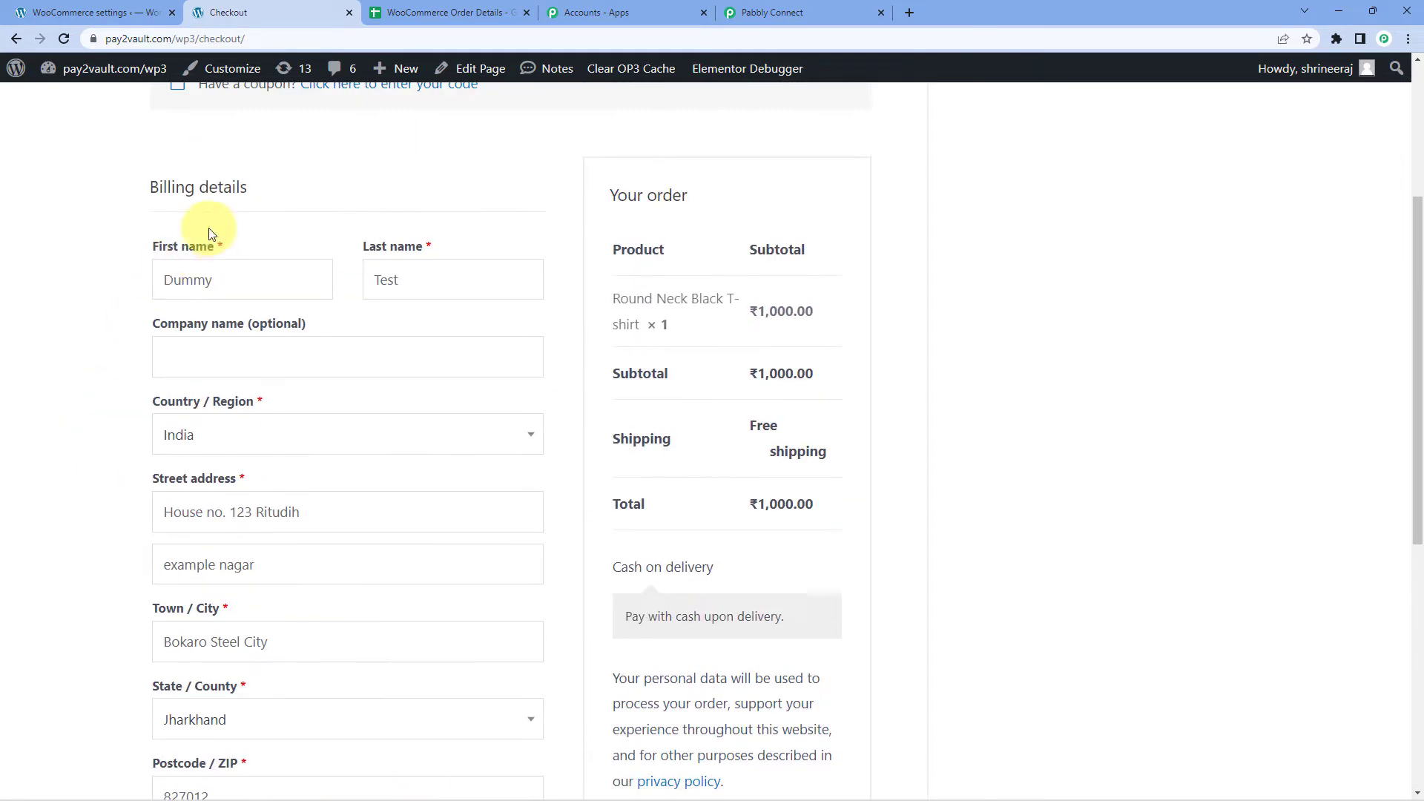
{"action": "scroll", "coordinate": [156, 379], "scroll_direction": "down", "scroll_amount": 1}
{"action": "scroll", "coordinate": [166, 374], "scroll_direction": "down", "scroll_amount": 2}
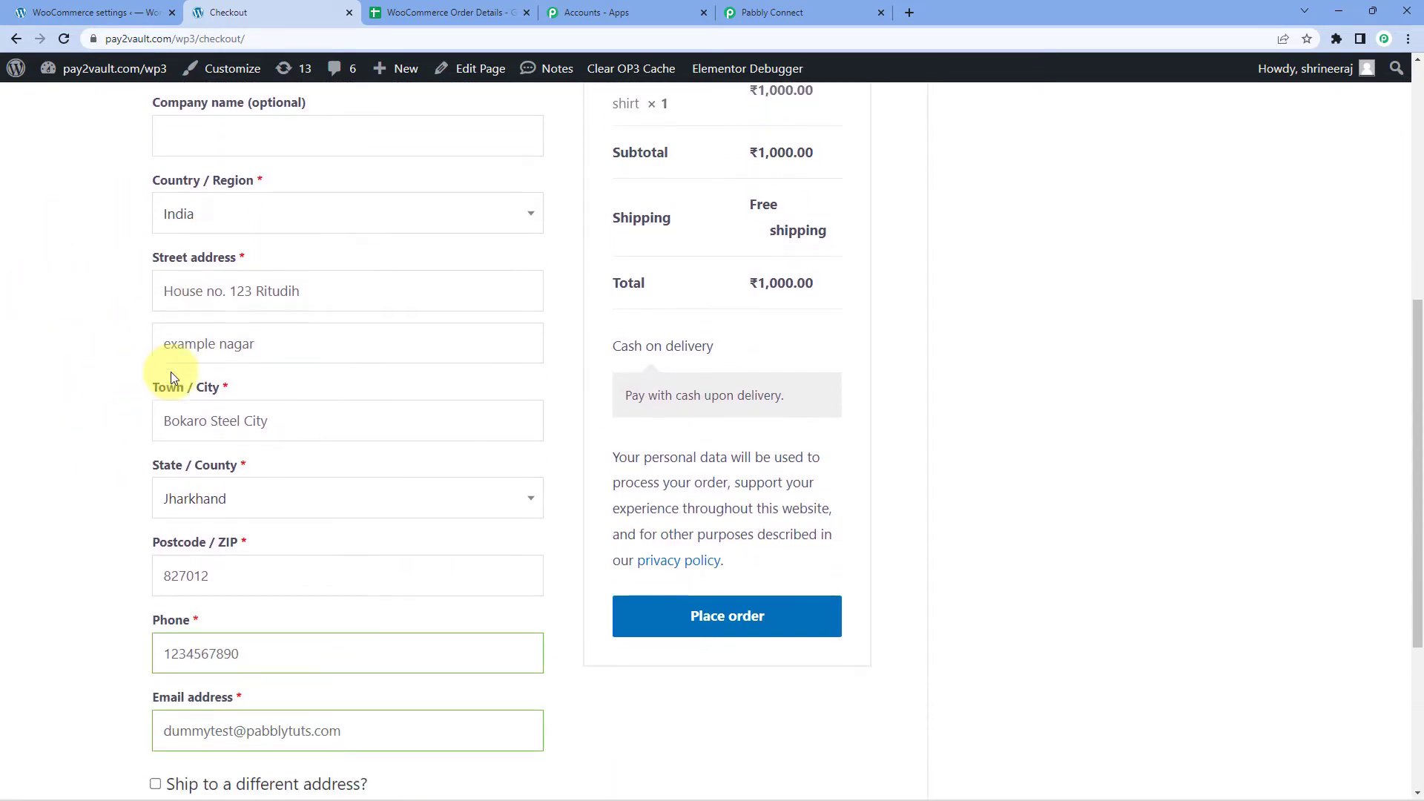
{"action": "left_click", "coordinate": [793, 626]}
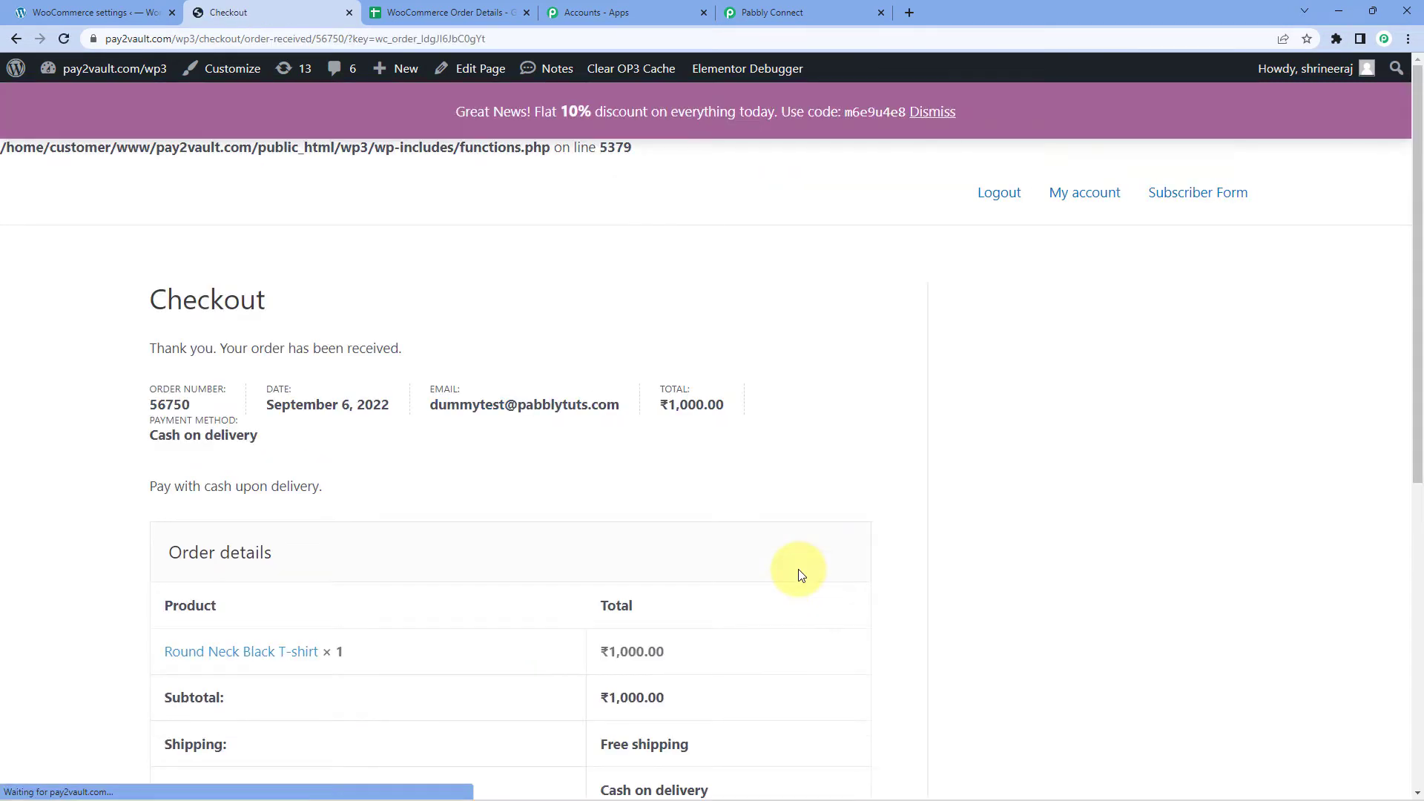
Review the order-received page: Round Neck Black T-shirt, ₹1,000.00, free shipping, cash on delivery.
{"action": "scroll", "coordinate": [445, 416], "scroll_direction": "down", "scroll_amount": 2}
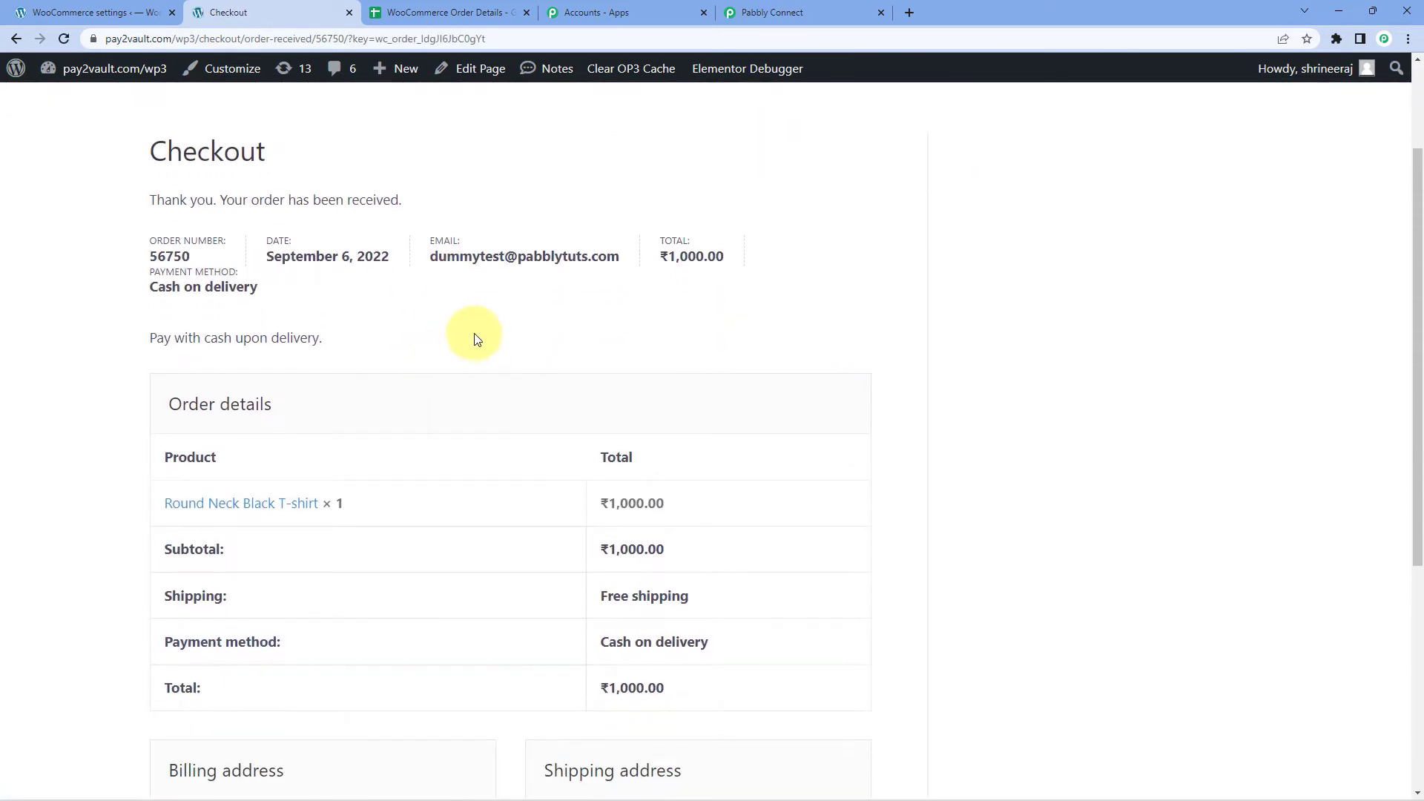
{"action": "scroll", "coordinate": [520, 315], "scroll_direction": "down", "scroll_amount": 1}
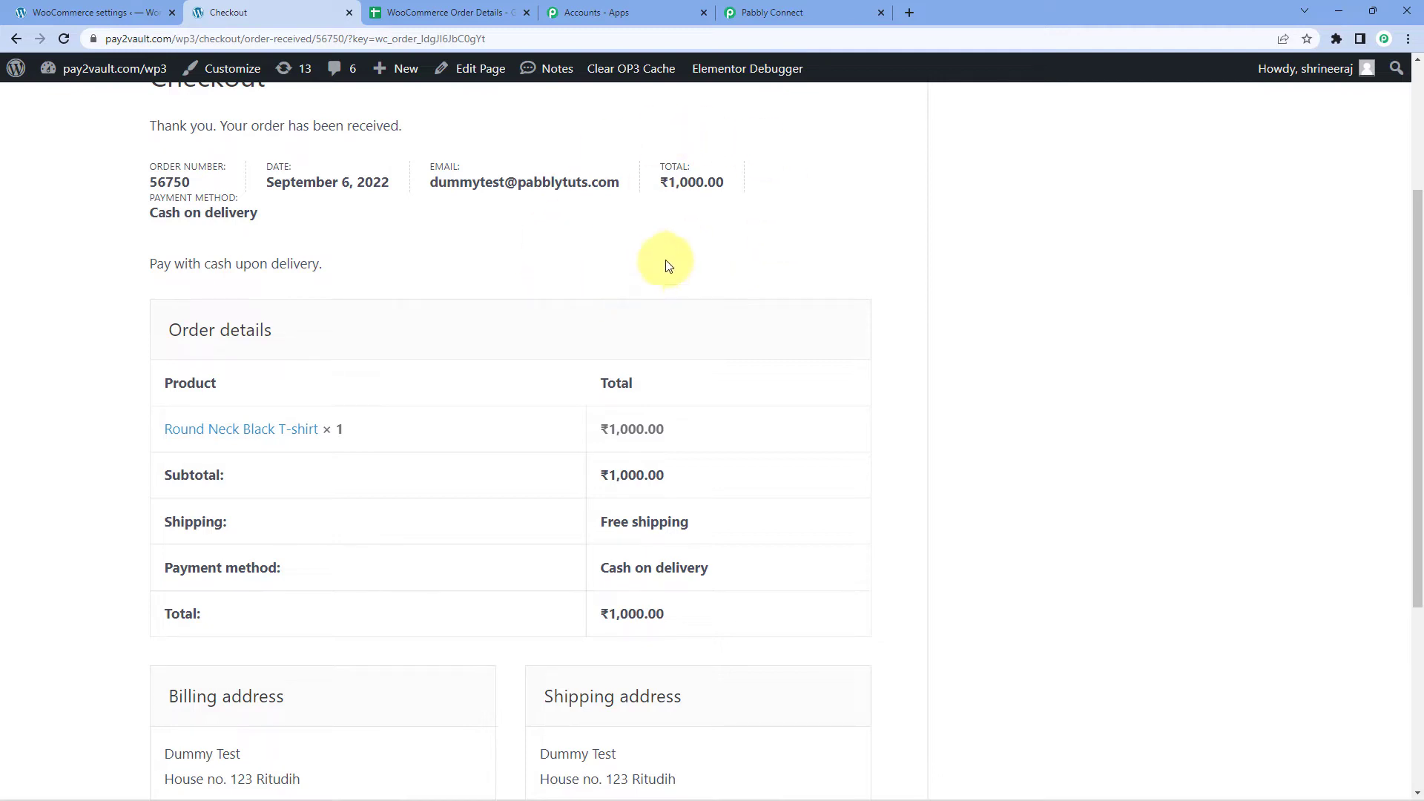
Compare the captured webhook Id with the order number on the confirmation page.
{"action": "left_click", "coordinate": [786, 13]}
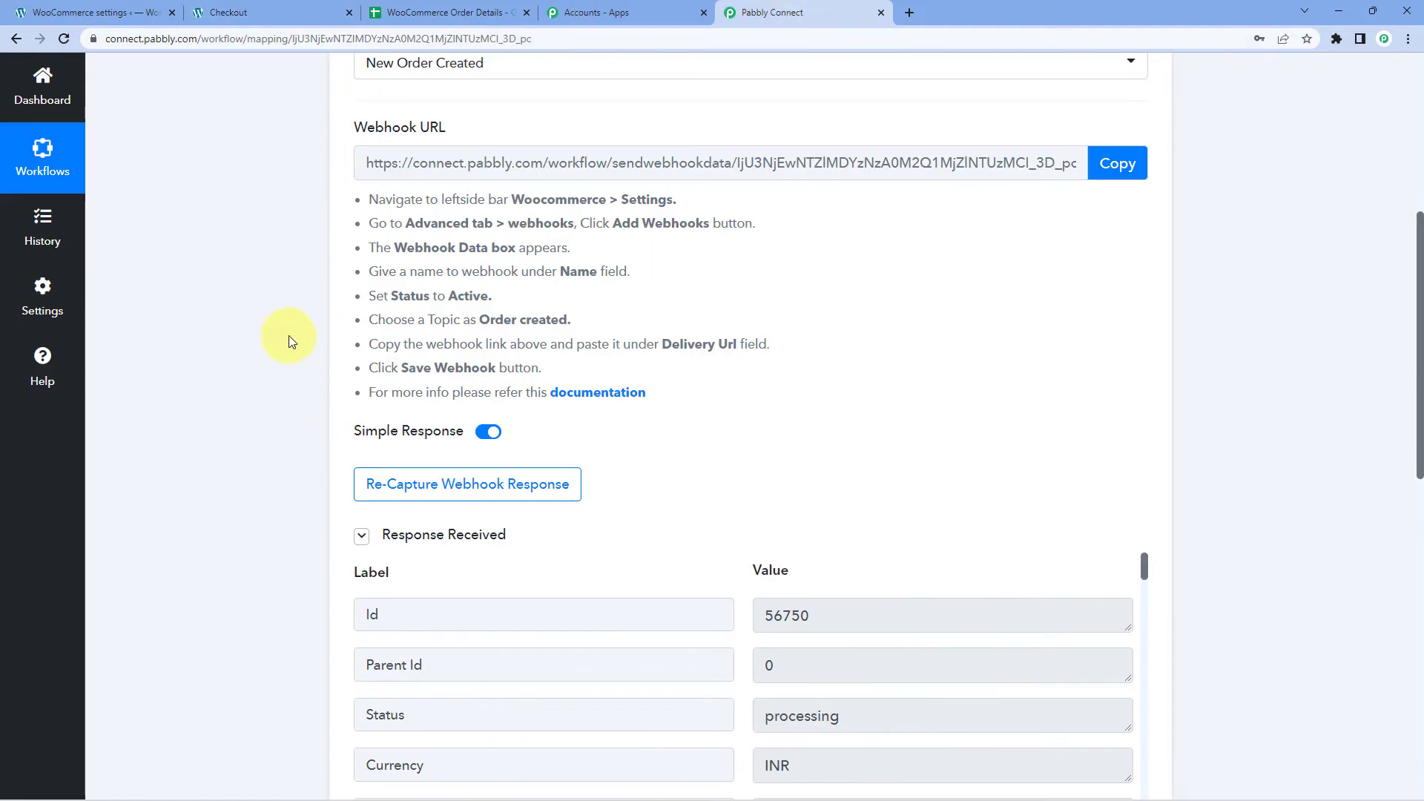
{"action": "scroll", "coordinate": [285, 344], "scroll_direction": "down", "scroll_amount": 2}
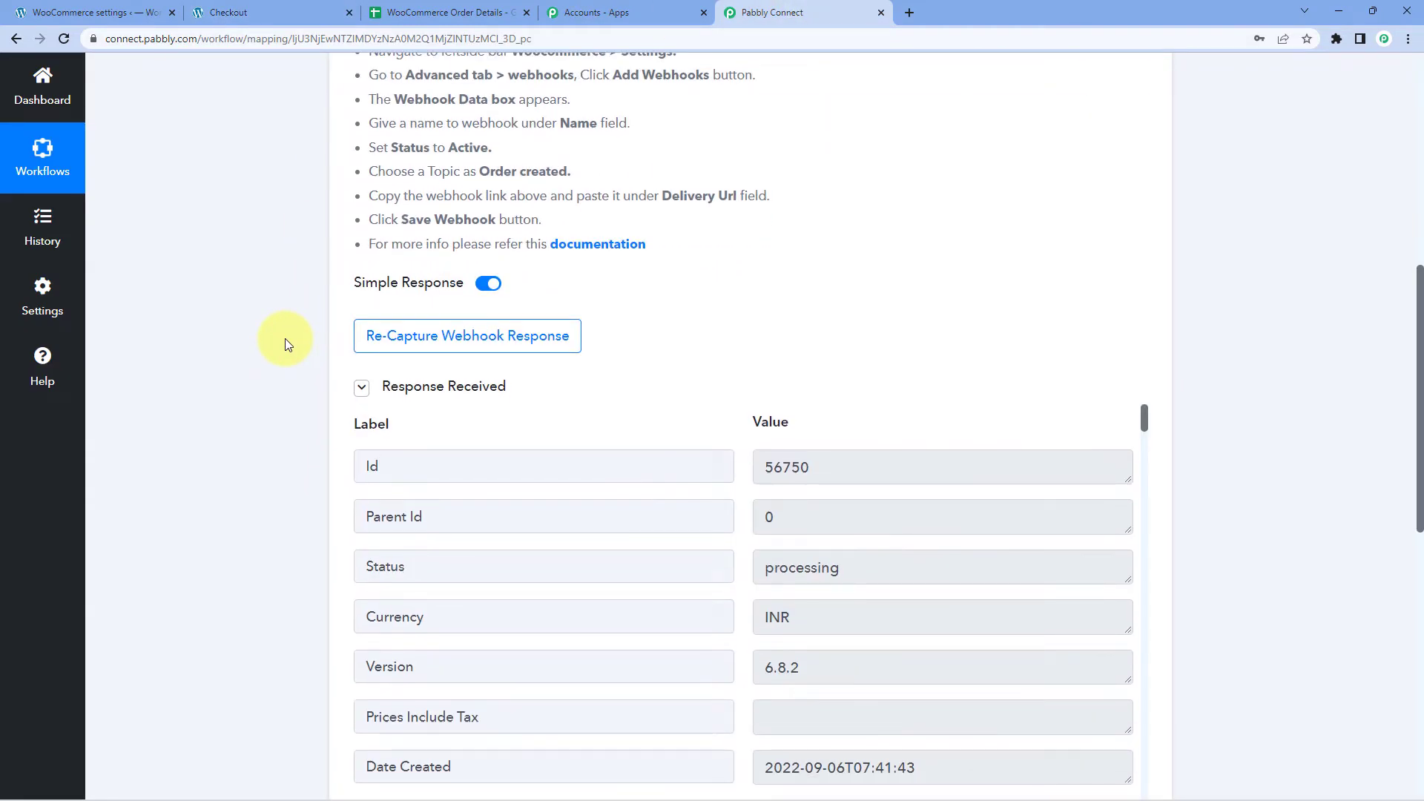
{"action": "scroll", "coordinate": [285, 339], "scroll_direction": "down", "scroll_amount": 2}
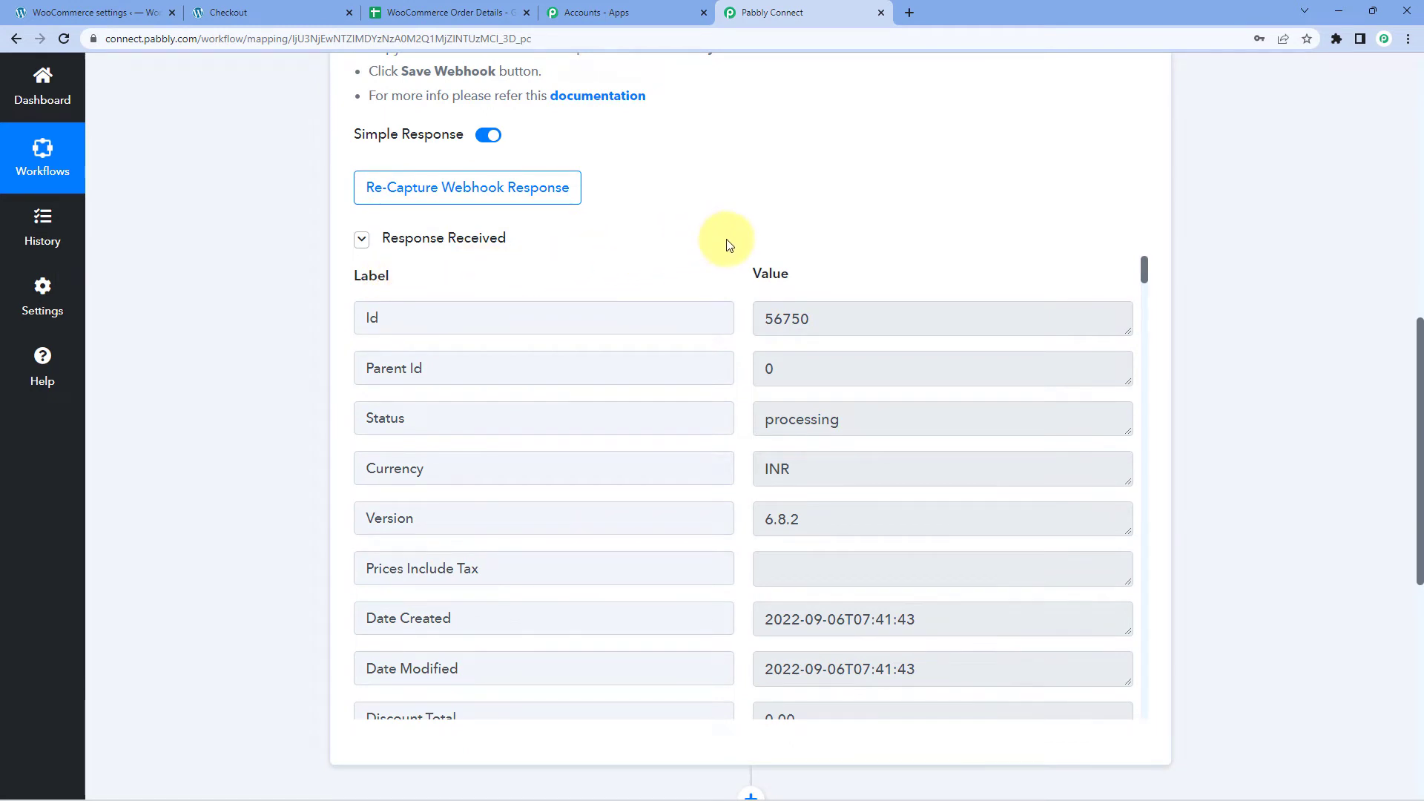
{"action": "scroll", "coordinate": [731, 253], "scroll_direction": "down", "scroll_amount": 5}
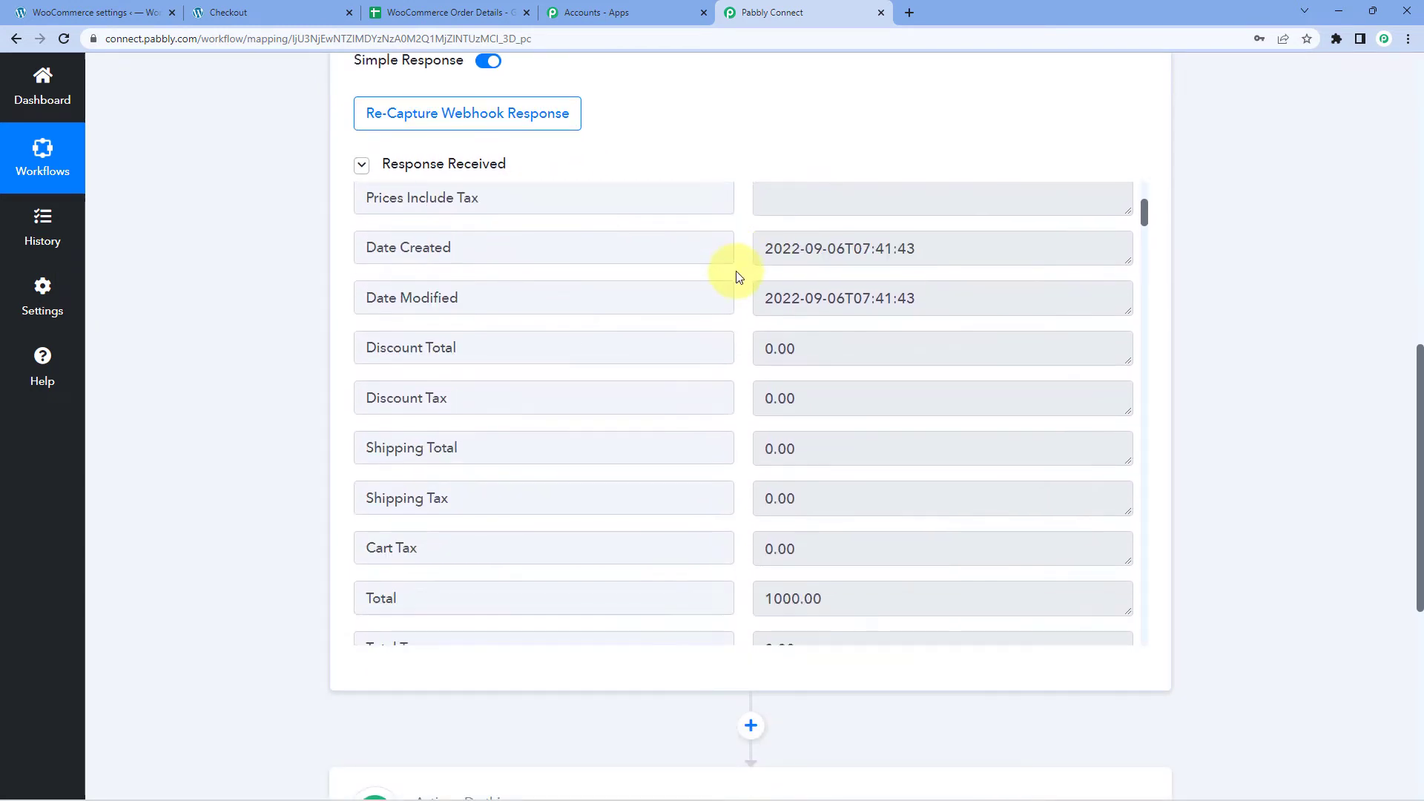
{"action": "scroll", "coordinate": [738, 277], "scroll_direction": "up", "scroll_amount": 4}
{"action": "left_click_drag", "start_coordinate": [810, 245], "coordinate": [682, 249]}
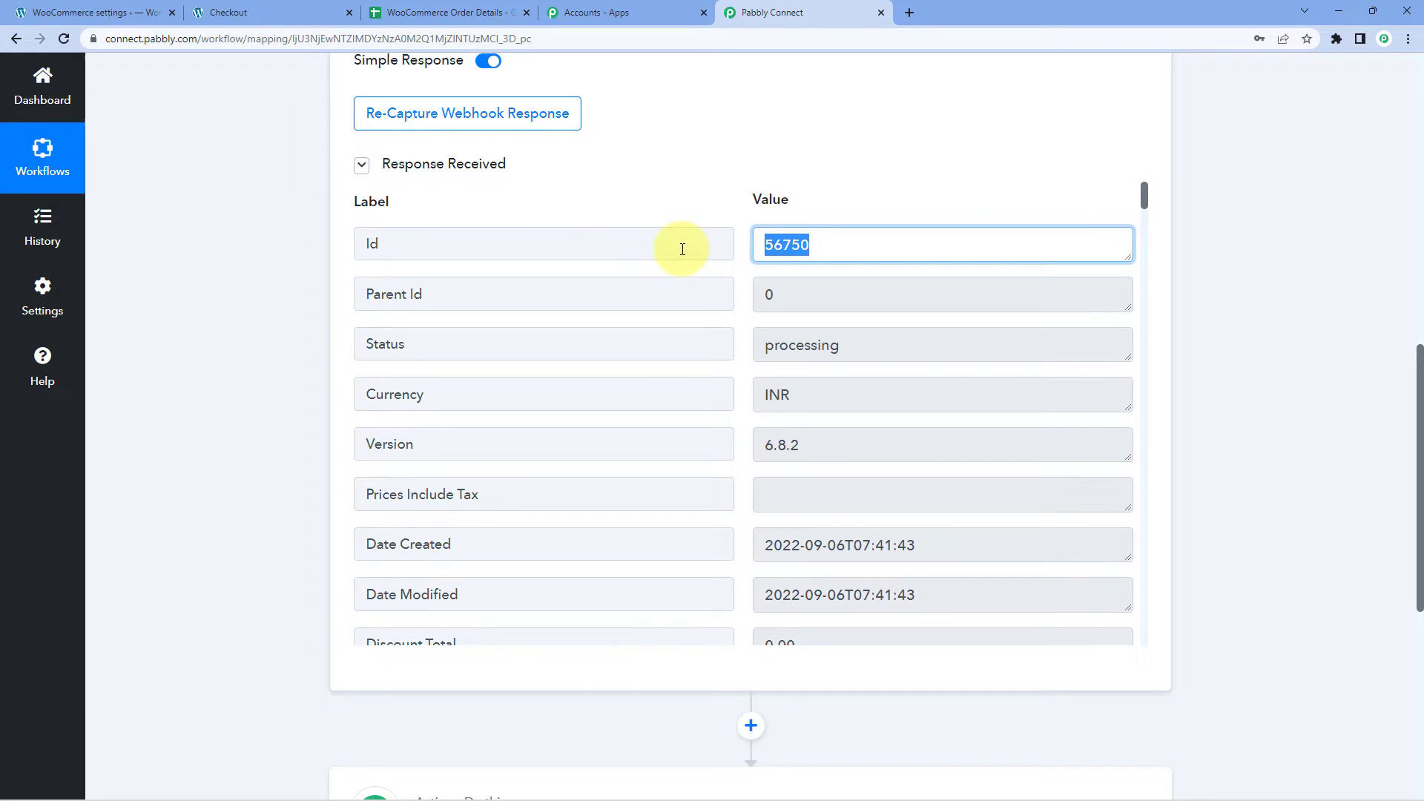
{"action": "left_click", "coordinate": [245, 13]}
{"action": "left_click_drag", "start_coordinate": [210, 184], "coordinate": [153, 180]}
{"action": "left_click", "coordinate": [786, 15]}
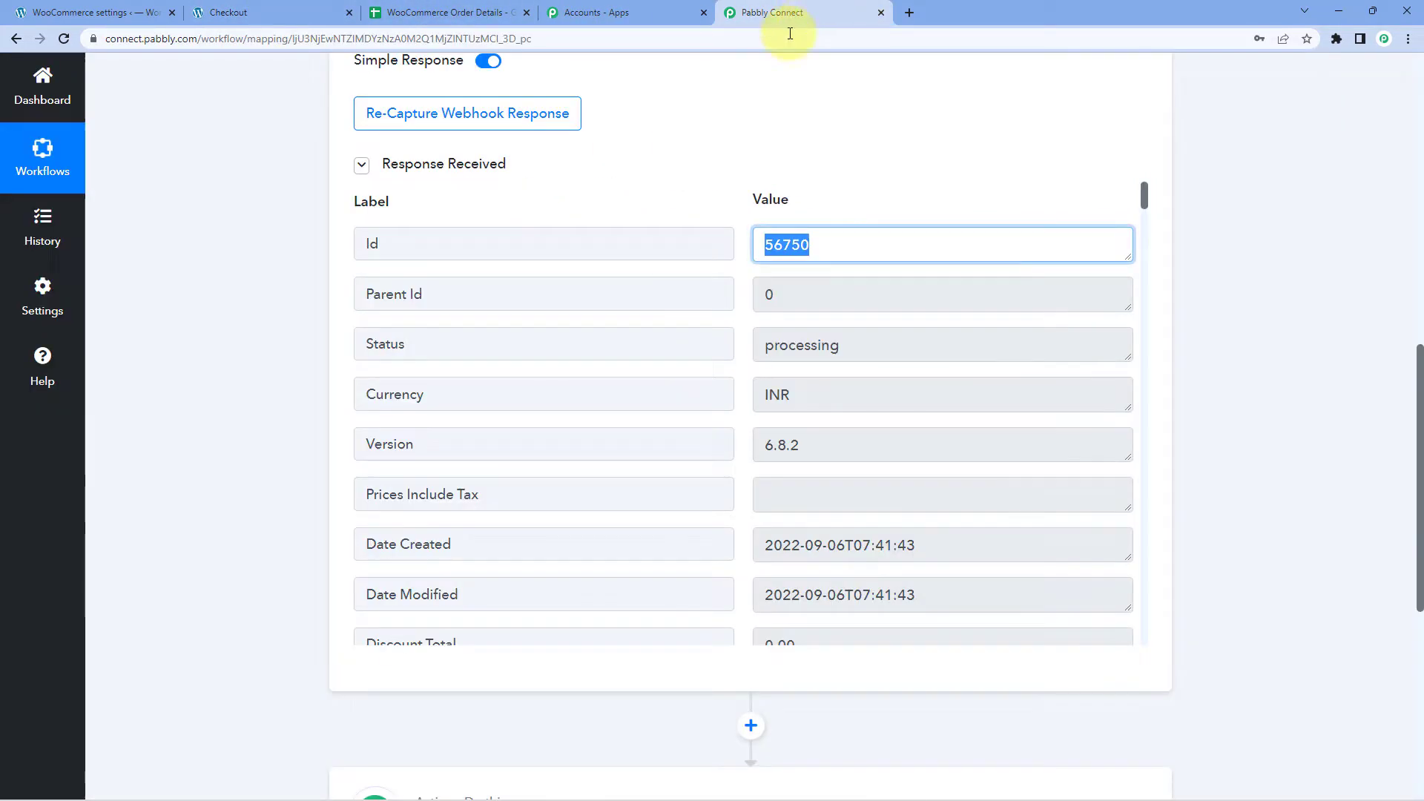
{"action": "left_click", "coordinate": [743, 304]}
Scroll through the captured order response fields, highlighting values along the way.
{"action": "scroll", "coordinate": [743, 304], "scroll_direction": "down", "scroll_amount": 1}
{"action": "left_click_drag", "start_coordinate": [846, 272], "coordinate": [969, 309]}
{"action": "scroll", "coordinate": [738, 301], "scroll_direction": "down", "scroll_amount": 3}
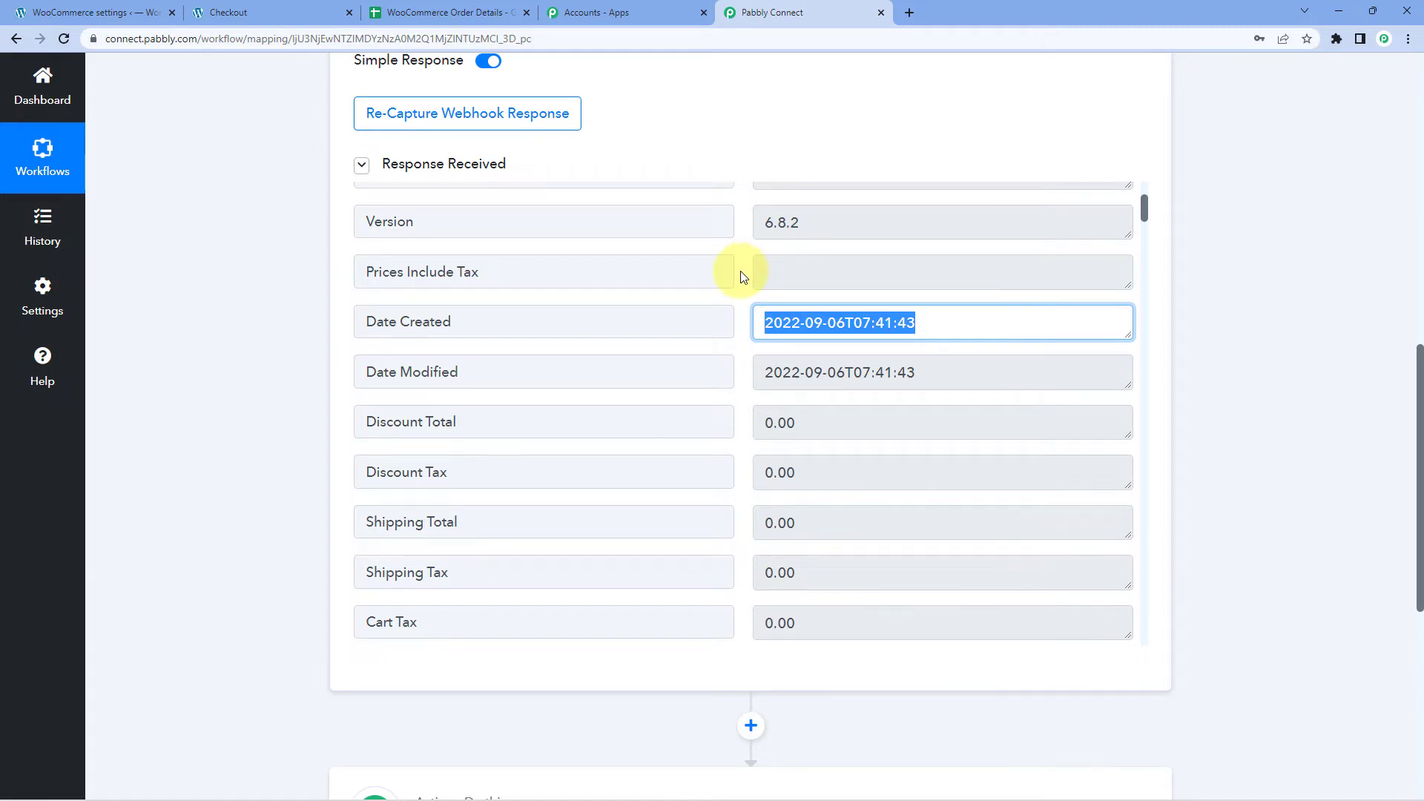
{"action": "scroll", "coordinate": [742, 278], "scroll_direction": "down", "scroll_amount": 4}
{"action": "left_click_drag", "start_coordinate": [865, 369], "coordinate": [710, 373]}
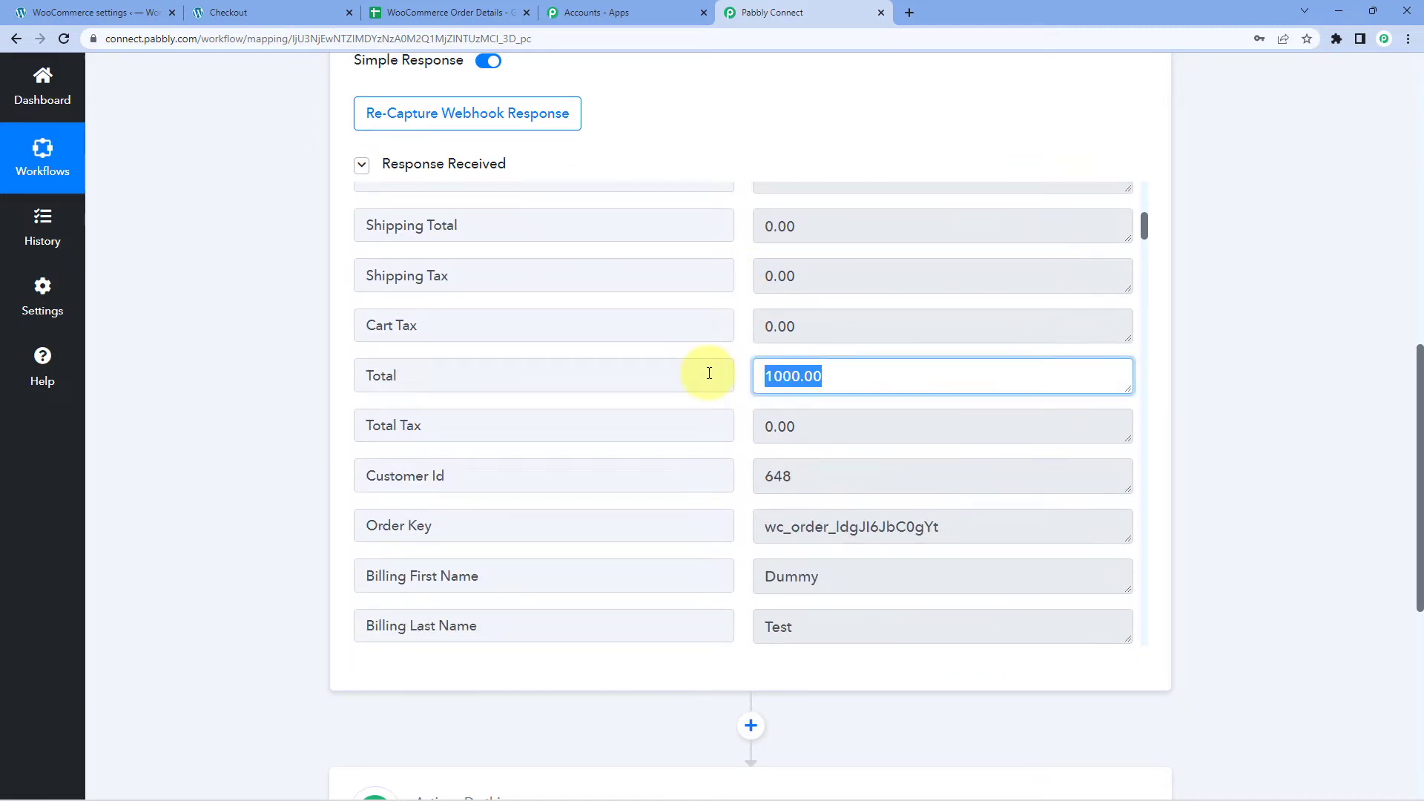
{"action": "scroll", "coordinate": [710, 373], "scroll_direction": "down", "scroll_amount": 3}
{"action": "left_click_drag", "start_coordinate": [845, 420], "coordinate": [763, 429]}
{"action": "left_click_drag", "start_coordinate": [825, 488], "coordinate": [741, 423]}
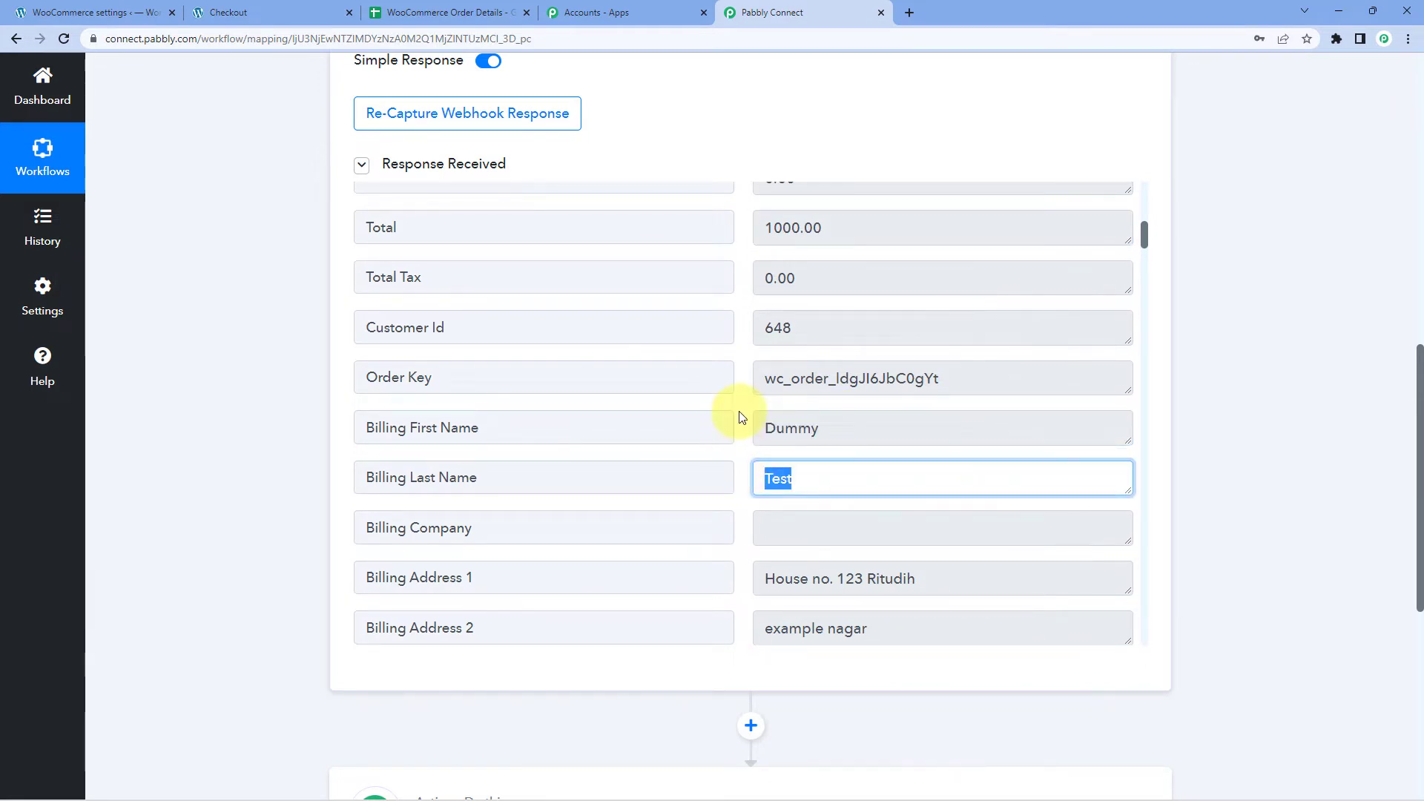
{"action": "scroll", "coordinate": [772, 371], "scroll_direction": "down", "scroll_amount": 3}
{"action": "scroll", "coordinate": [798, 327], "scroll_direction": "down", "scroll_amount": 5}
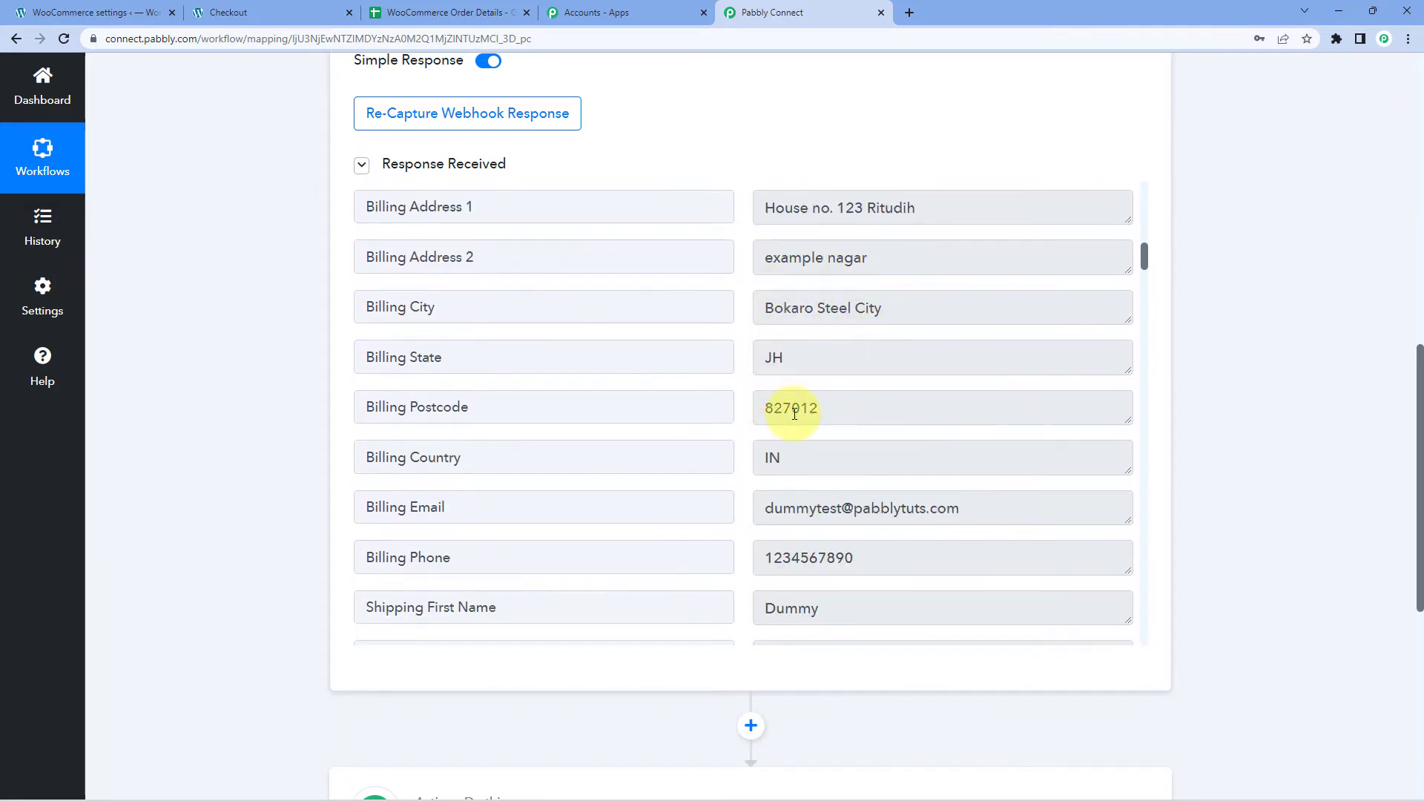
{"action": "scroll", "coordinate": [810, 407], "scroll_direction": "down", "scroll_amount": 4}
{"action": "left_click_drag", "start_coordinate": [974, 299], "coordinate": [591, 321]}
{"action": "left_click_drag", "start_coordinate": [853, 337], "coordinate": [725, 369]}
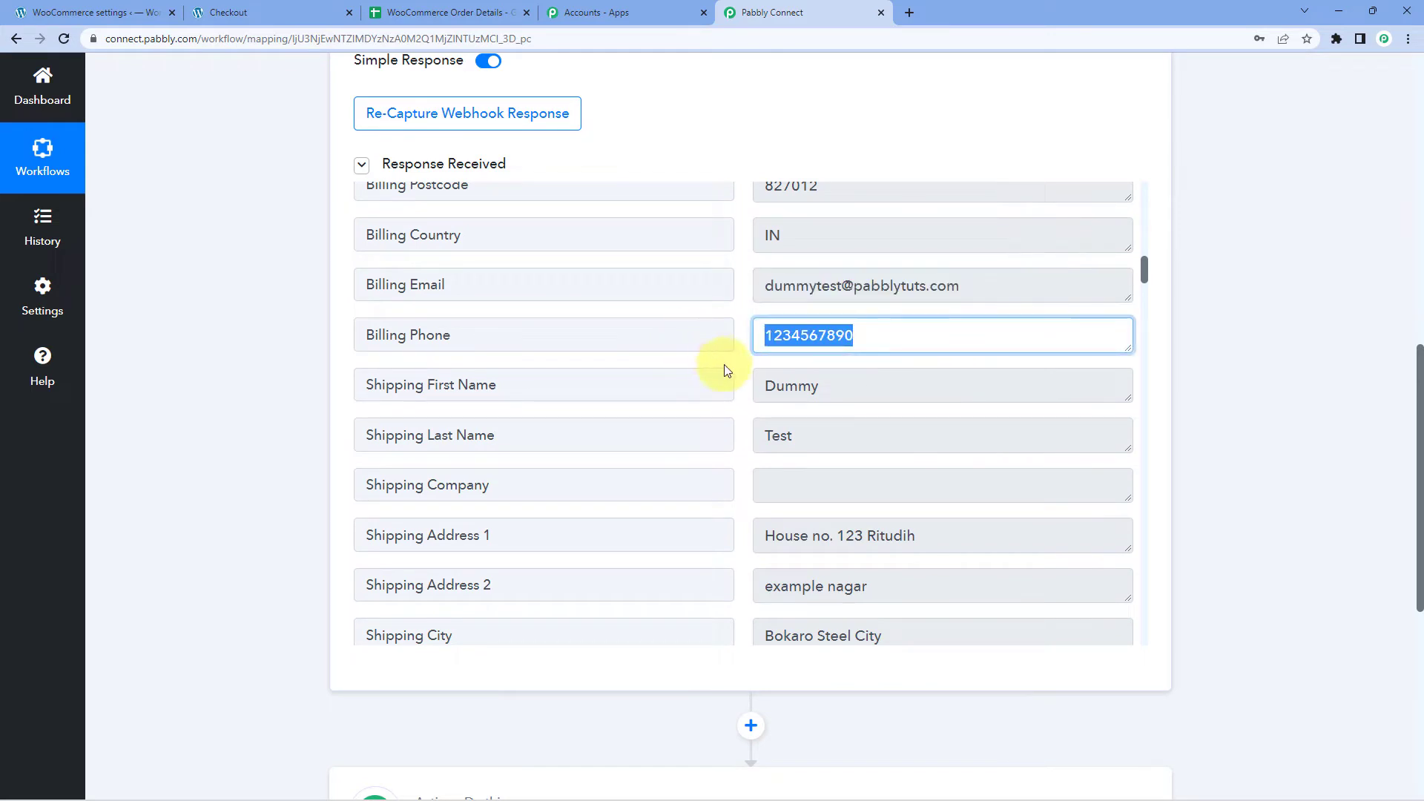
{"action": "scroll", "coordinate": [727, 382], "scroll_direction": "down", "scroll_amount": 3}
{"action": "scroll", "coordinate": [735, 401], "scroll_direction": "down", "scroll_amount": 10}
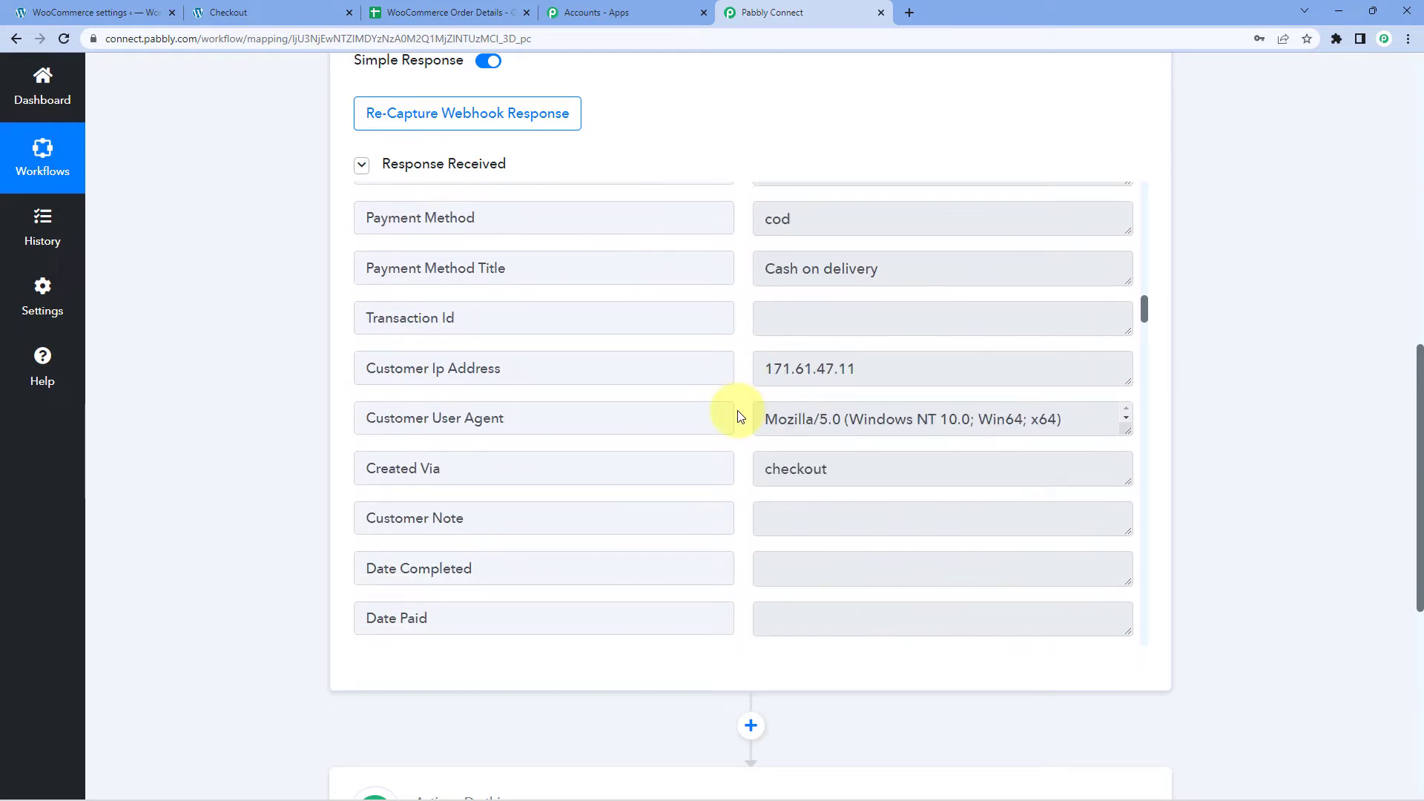
Check the captured payment method title and continue down to '2. Choose Your Next Application'.
{"action": "left_click_drag", "start_coordinate": [893, 270], "coordinate": [750, 296]}
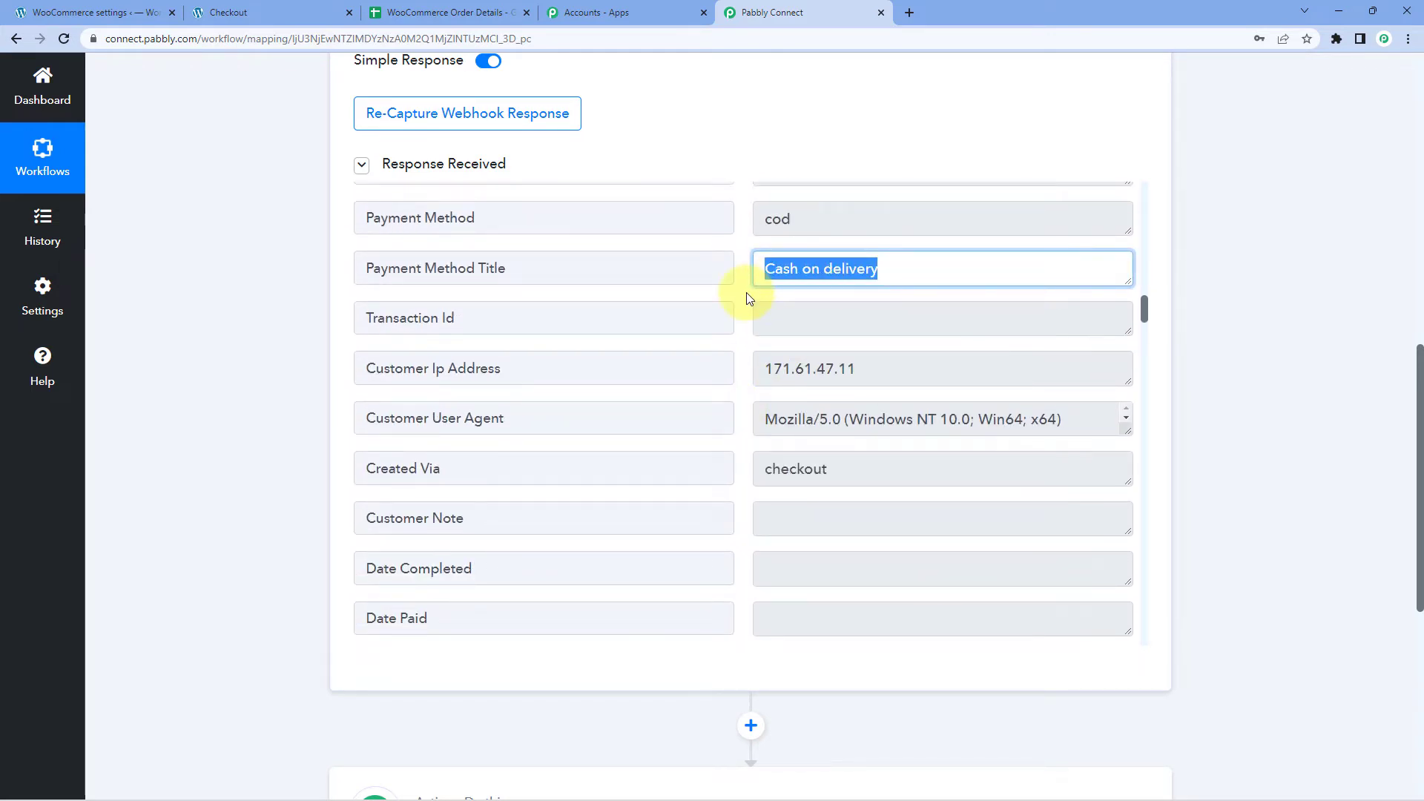
{"action": "scroll", "coordinate": [746, 293], "scroll_direction": "down", "scroll_amount": 14}
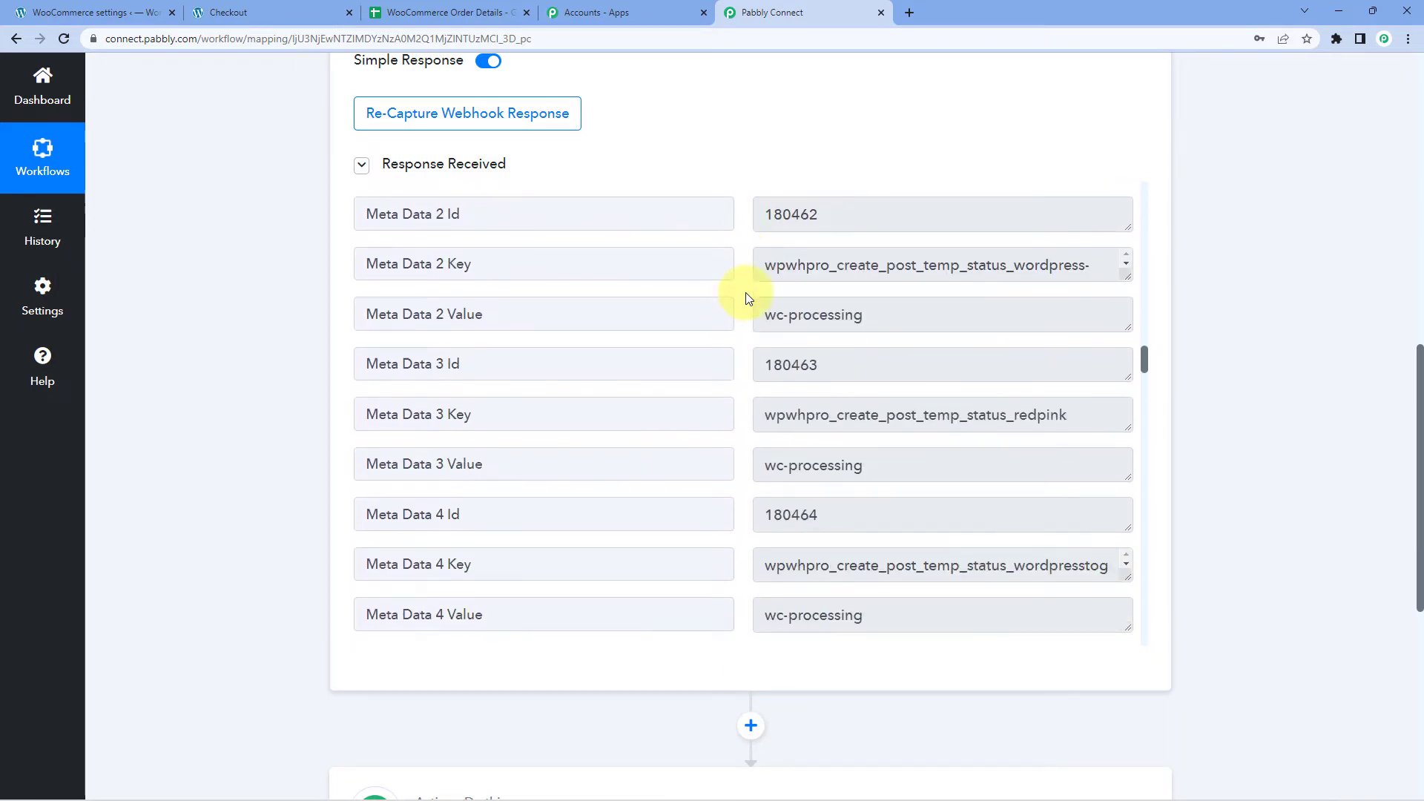
{"action": "scroll", "coordinate": [745, 293], "scroll_direction": "down", "scroll_amount": 13}
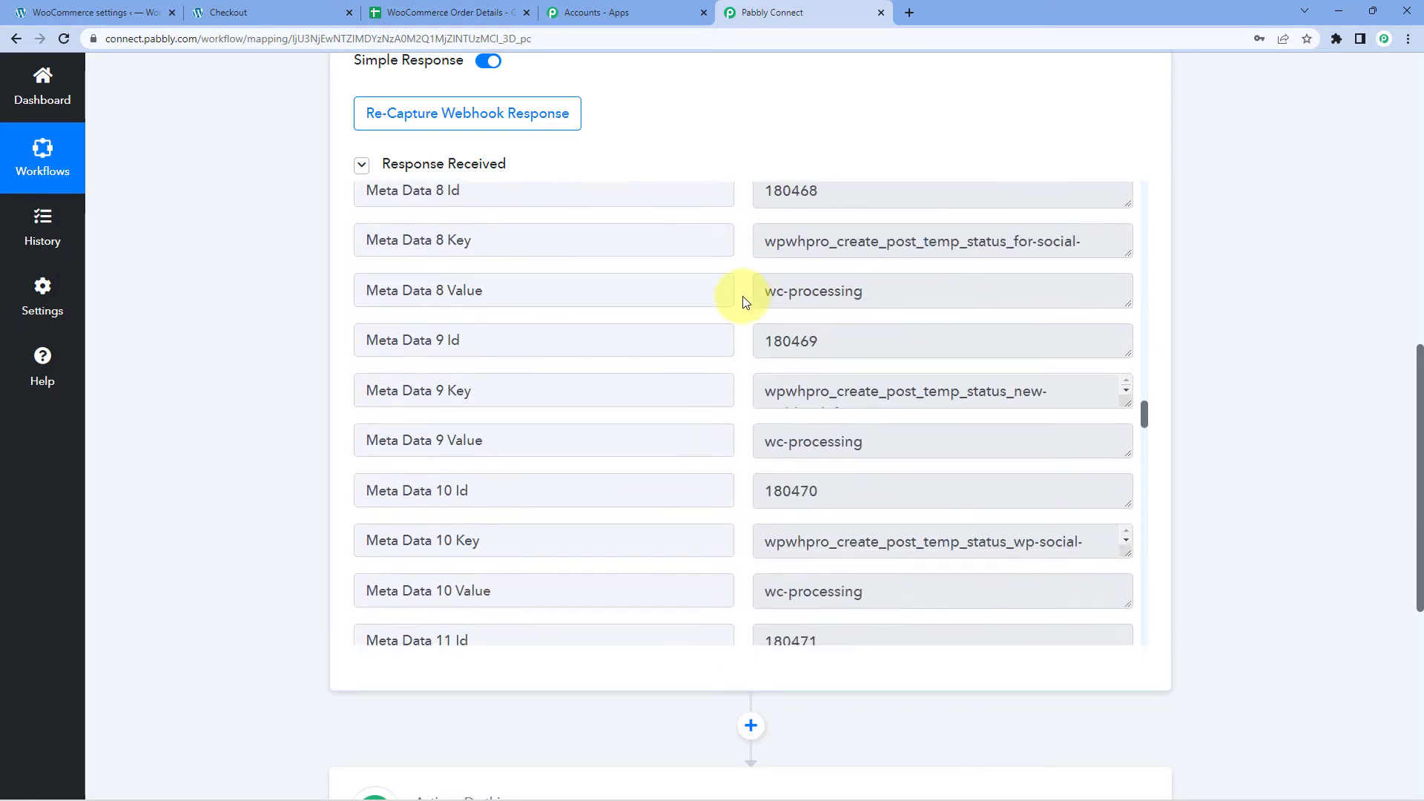
{"action": "scroll", "coordinate": [742, 296], "scroll_direction": "down", "scroll_amount": 12}
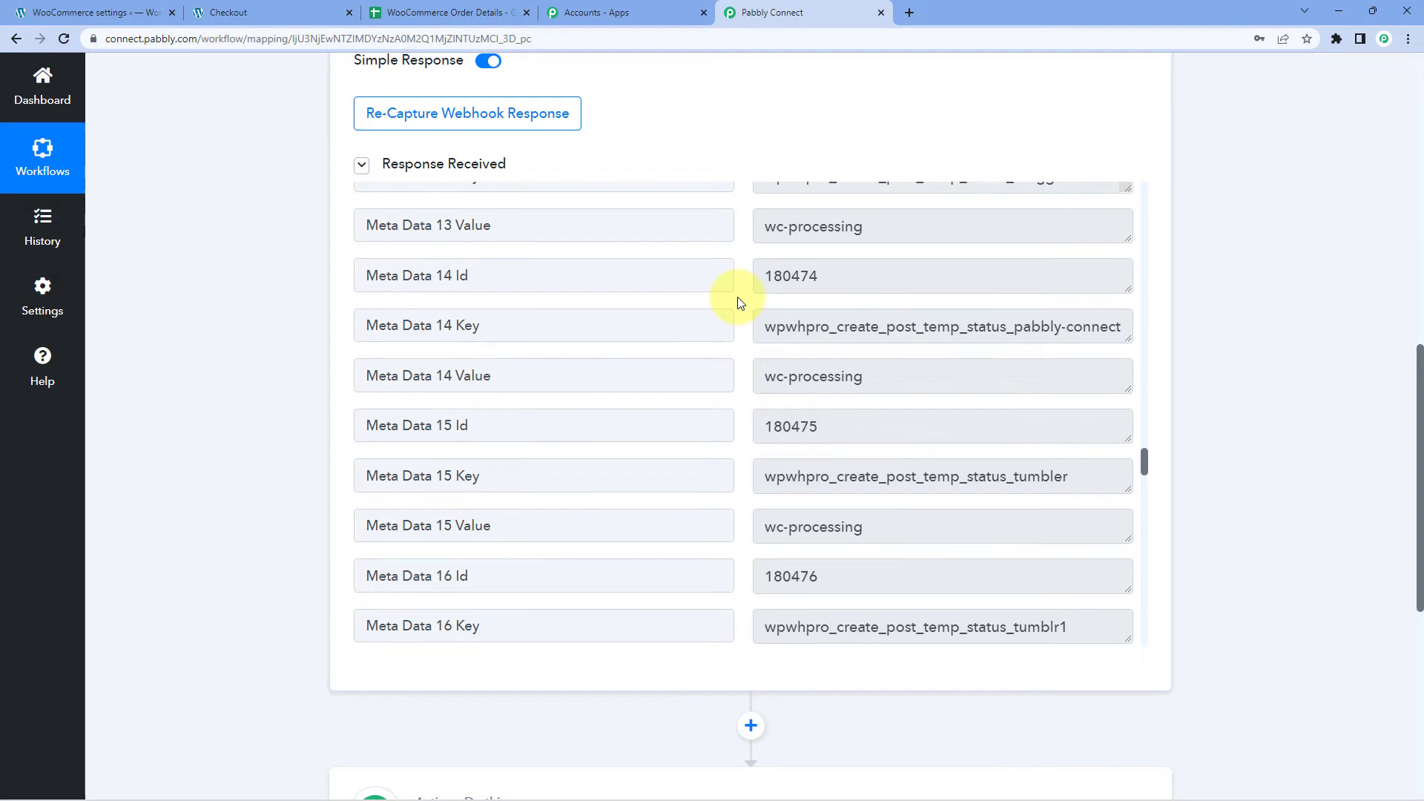
{"action": "scroll", "coordinate": [738, 306], "scroll_direction": "down", "scroll_amount": 14}
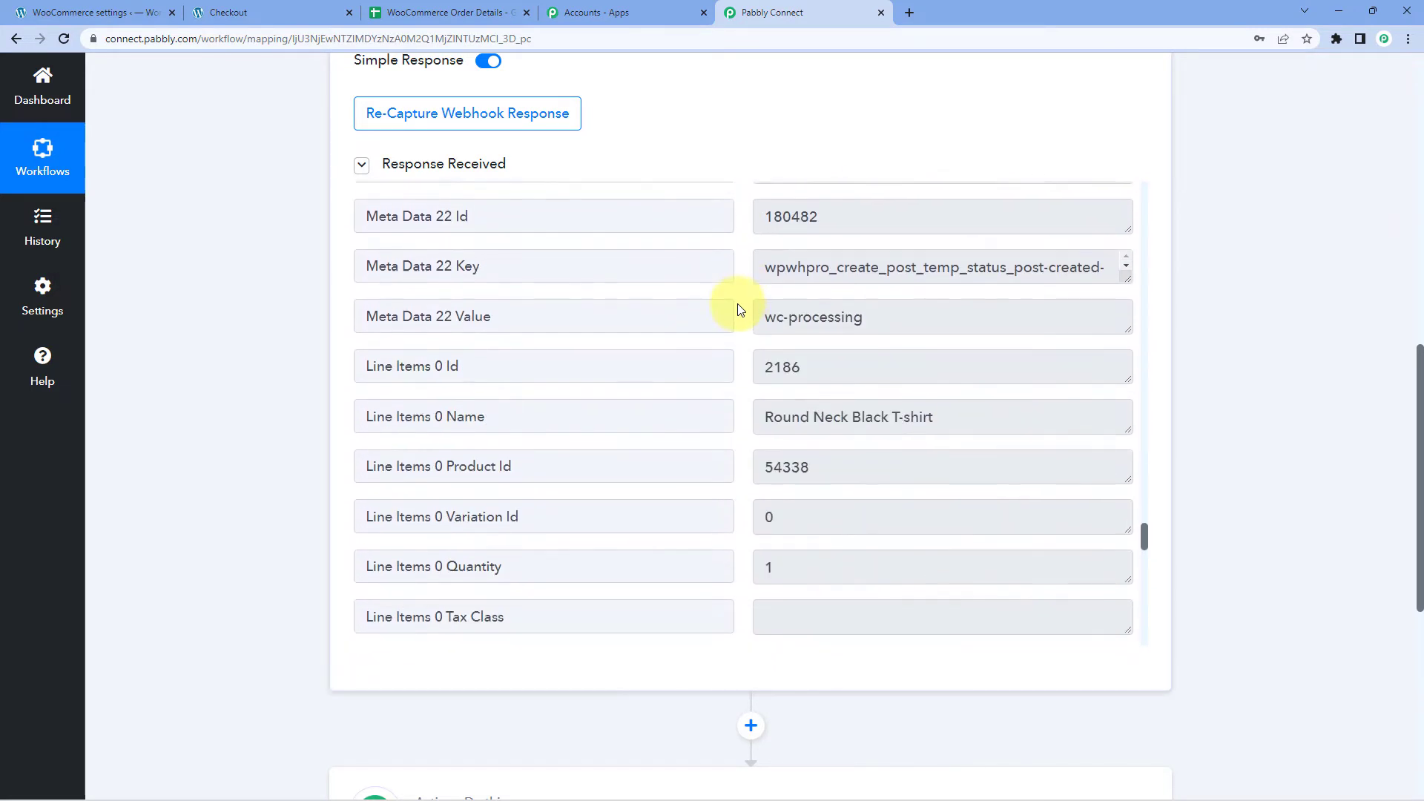
{"action": "left_click_drag", "start_coordinate": [977, 274], "coordinate": [763, 270]}
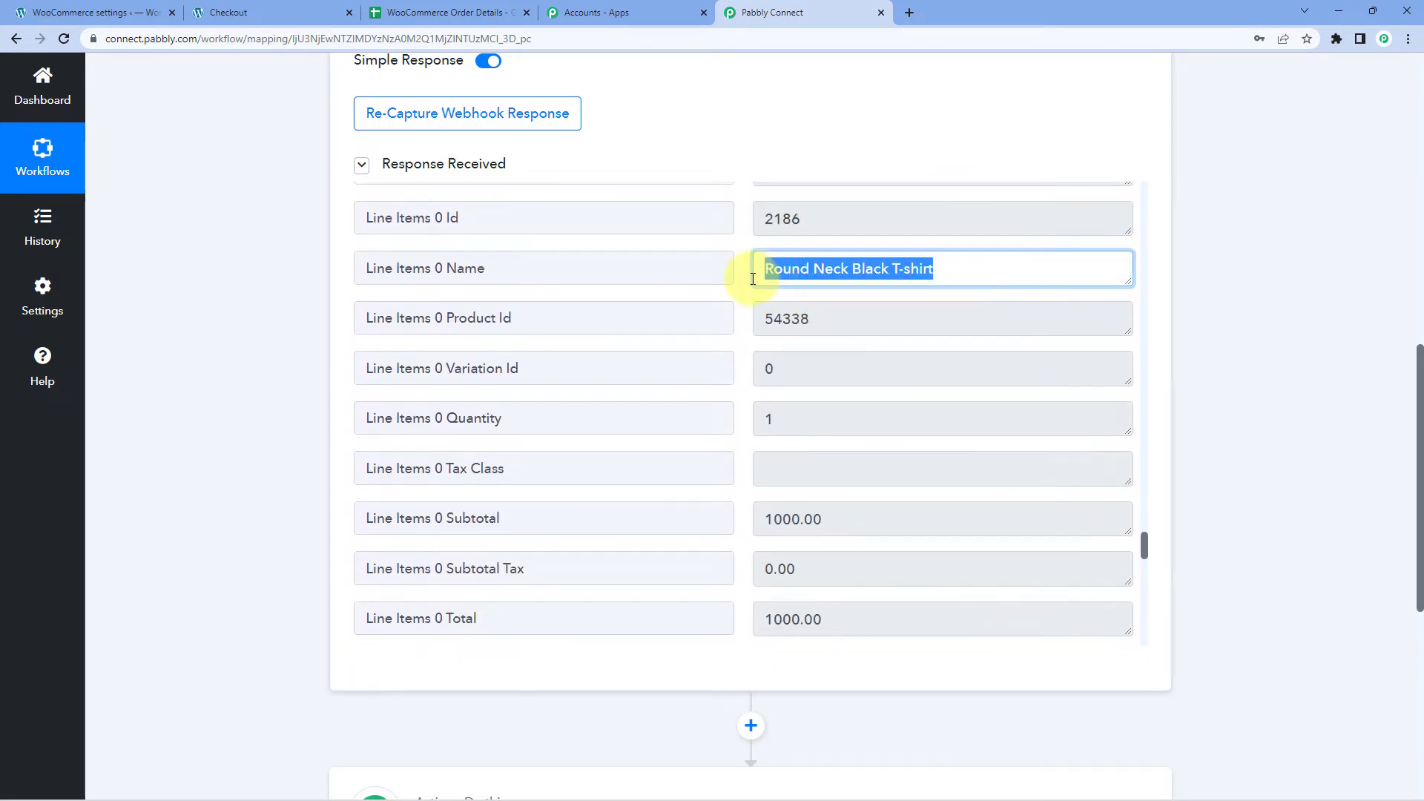
{"action": "scroll", "coordinate": [737, 291], "scroll_direction": "down", "scroll_amount": 1}
{"action": "left_click_drag", "start_coordinate": [853, 260], "coordinate": [738, 254]}
{"action": "scroll", "coordinate": [773, 295], "scroll_direction": "down", "scroll_amount": 2}
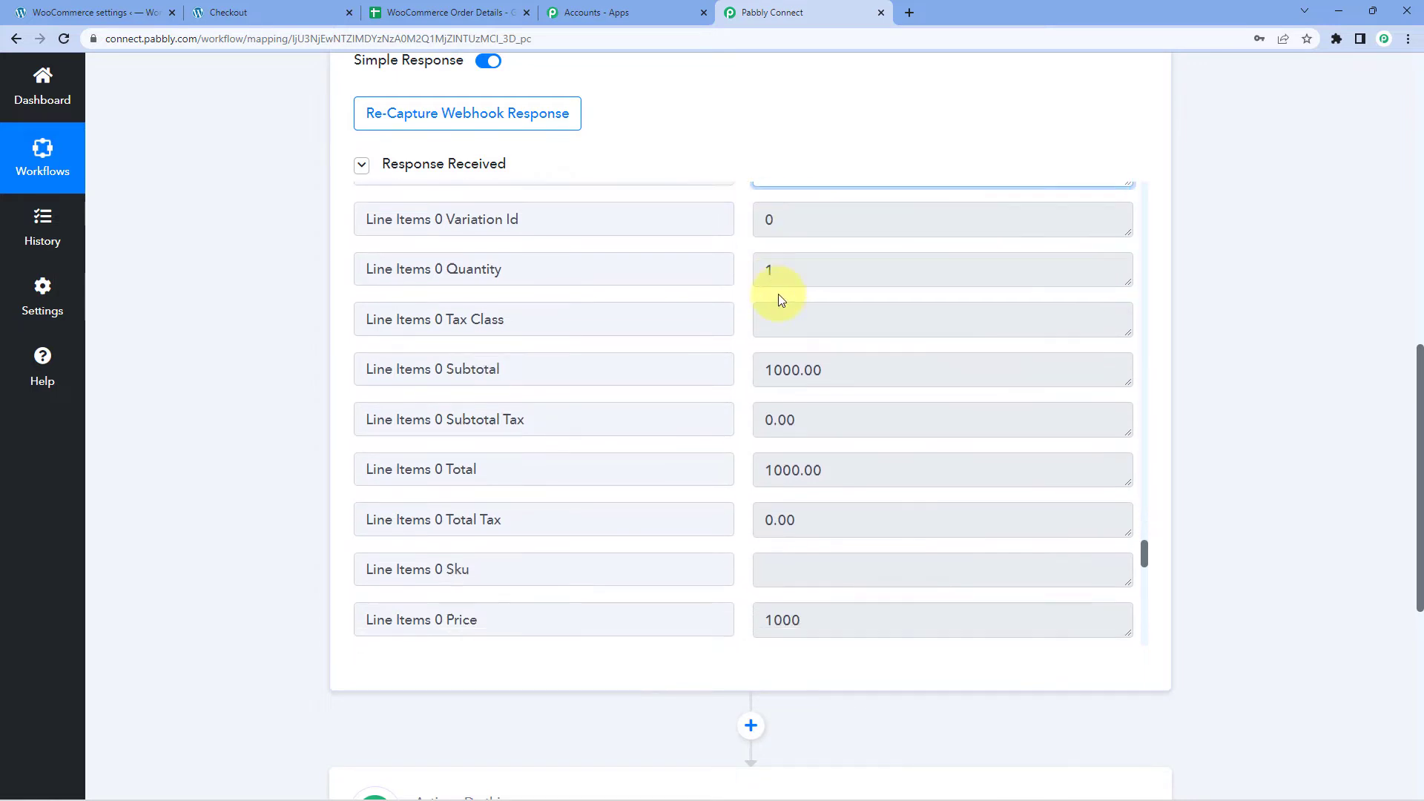
{"action": "scroll", "coordinate": [741, 371], "scroll_direction": "down", "scroll_amount": 3}
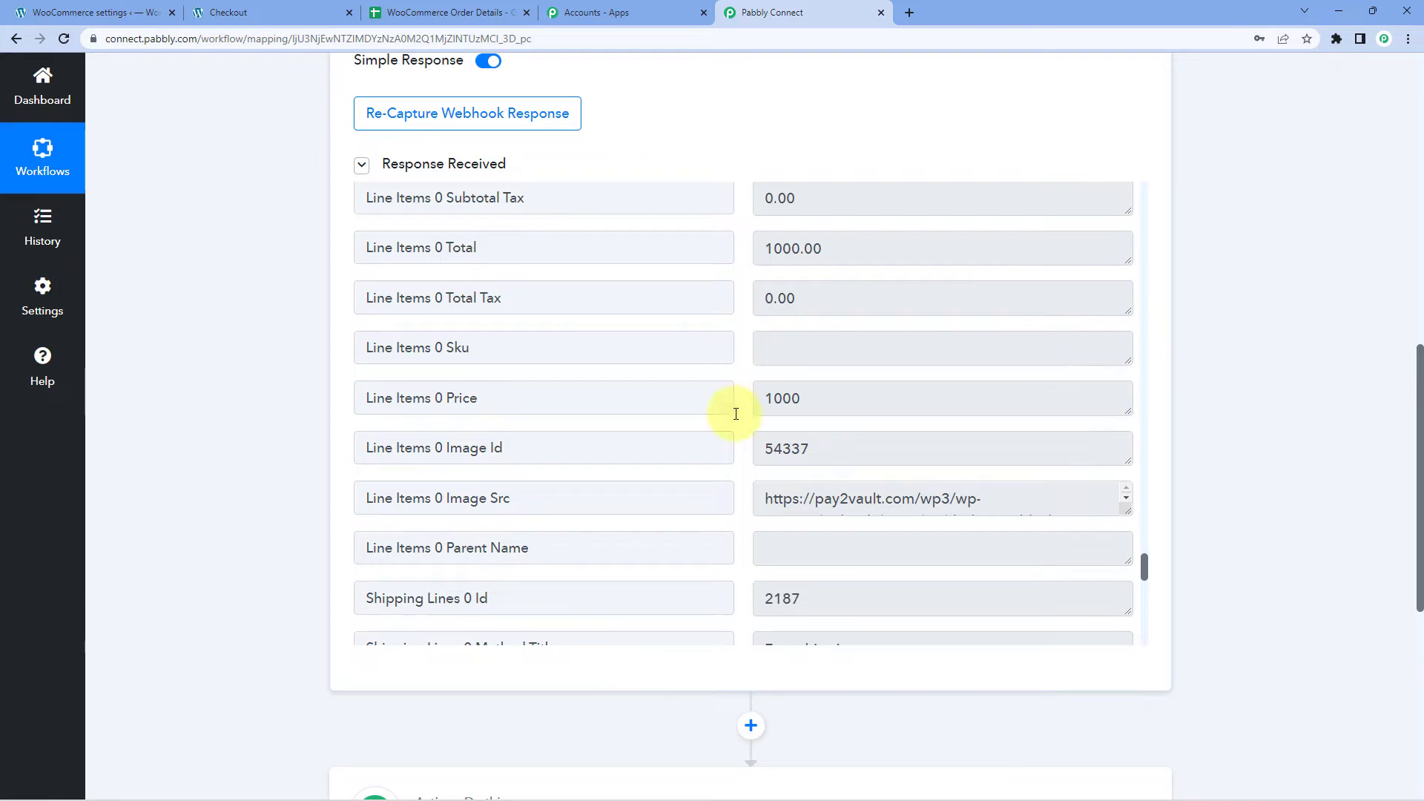
{"action": "scroll", "coordinate": [1192, 222], "scroll_direction": "down", "scroll_amount": 7}
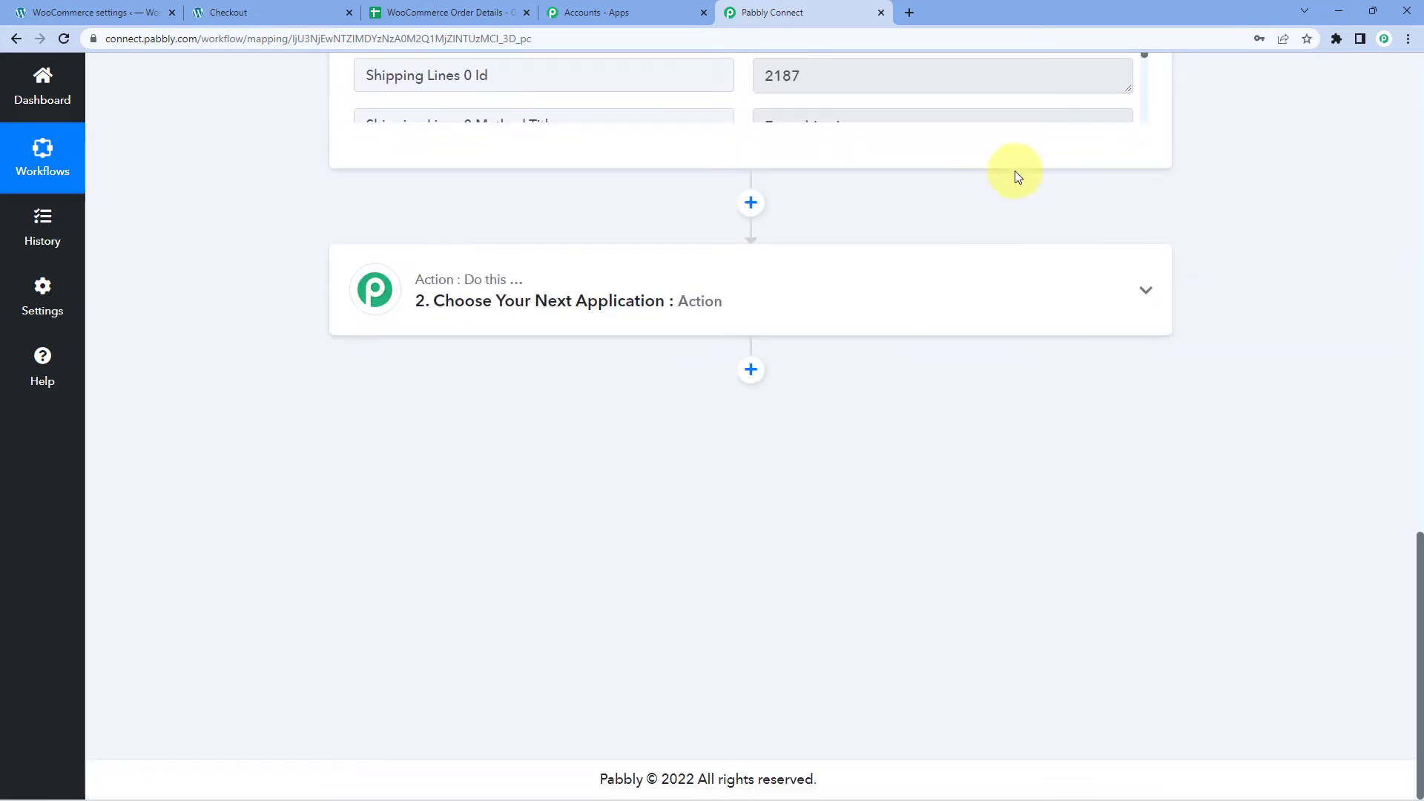
Search 'google Sh' and choose Google Sheets as the second step's app.
{"action": "left_click", "coordinate": [466, 292]}
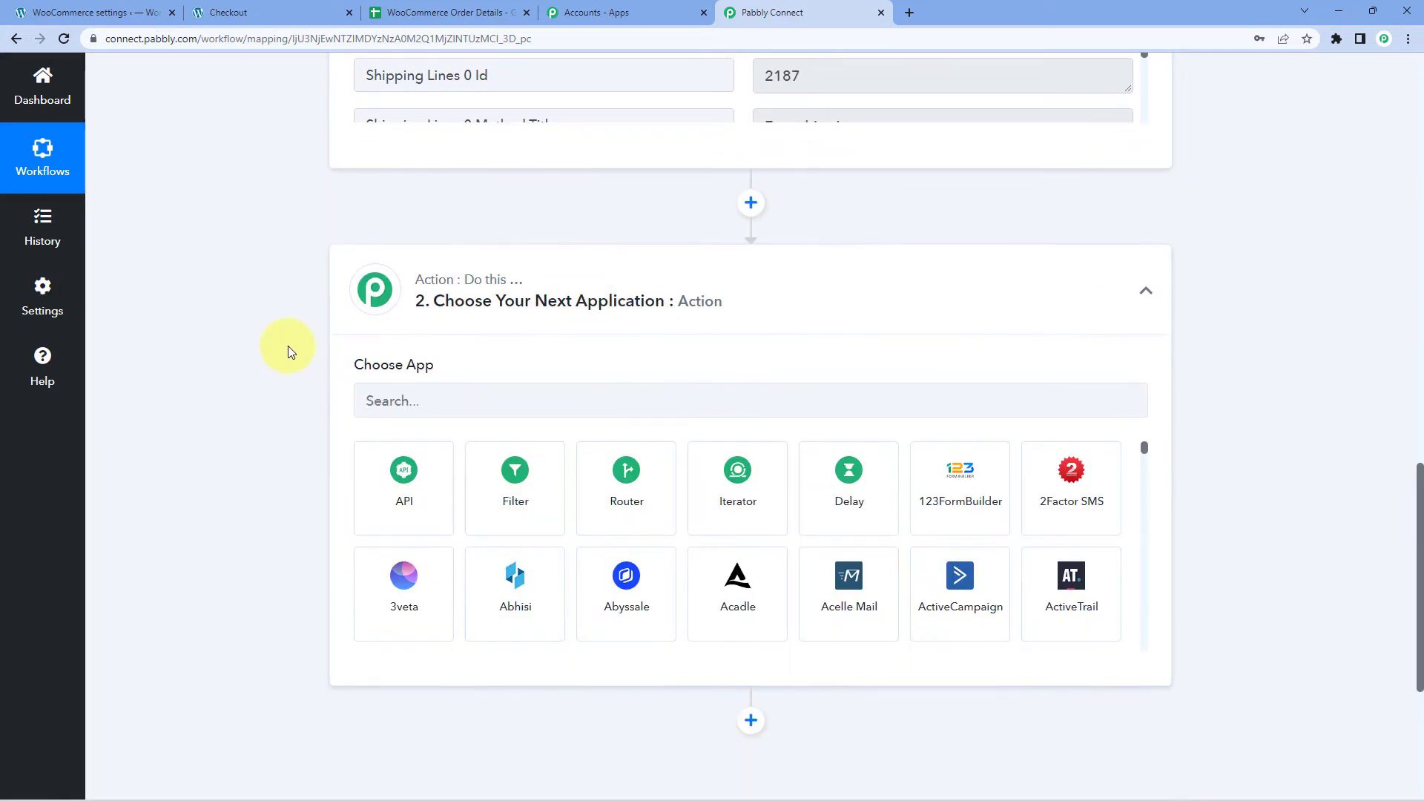
{"action": "scroll", "coordinate": [287, 345], "scroll_direction": "down", "scroll_amount": 1}
{"action": "left_click", "coordinate": [464, 319]}
{"action": "type", "text": "f"}
{"action": "key", "text": "BackSpace"}
{"action": "type", "text": "google "}
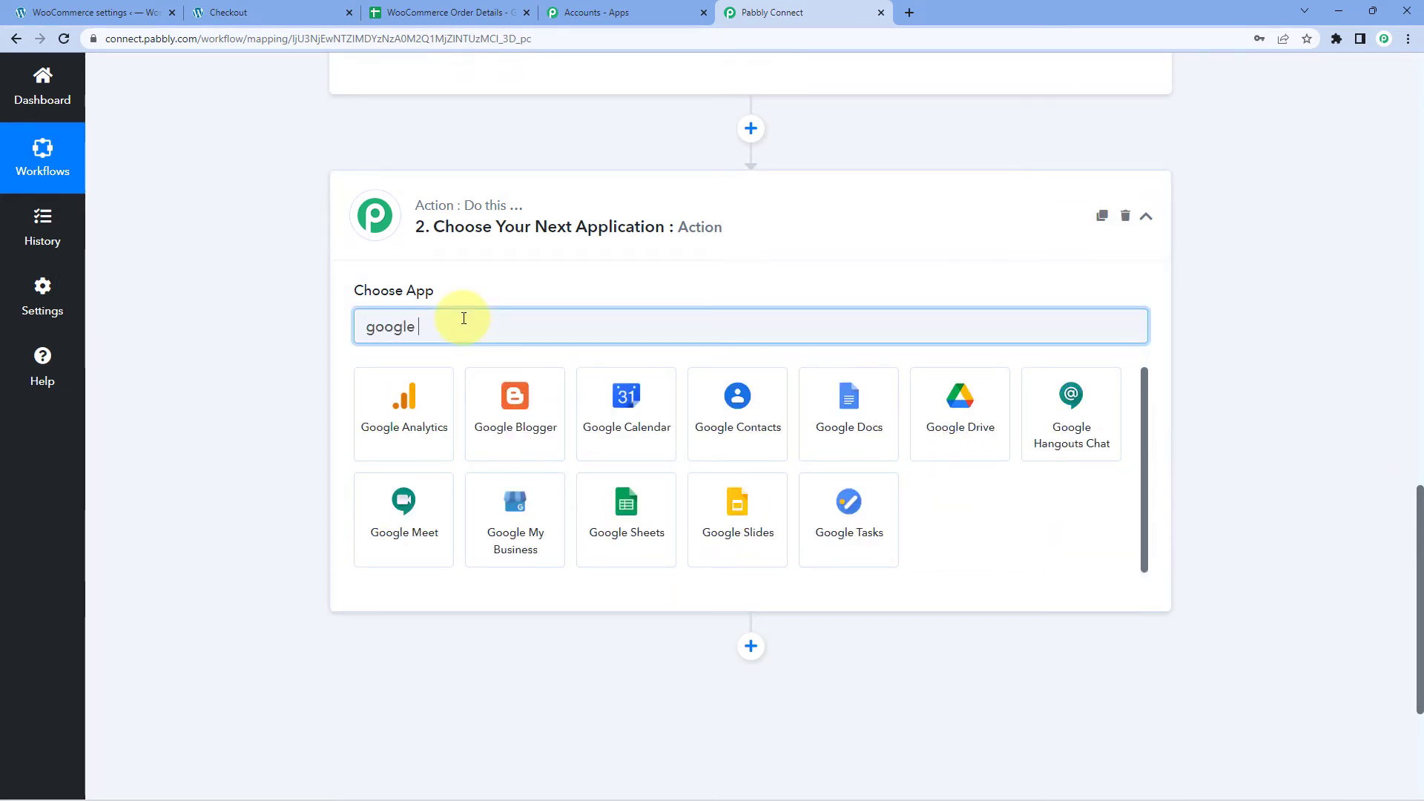
{"action": "type", "text": "Sh"}
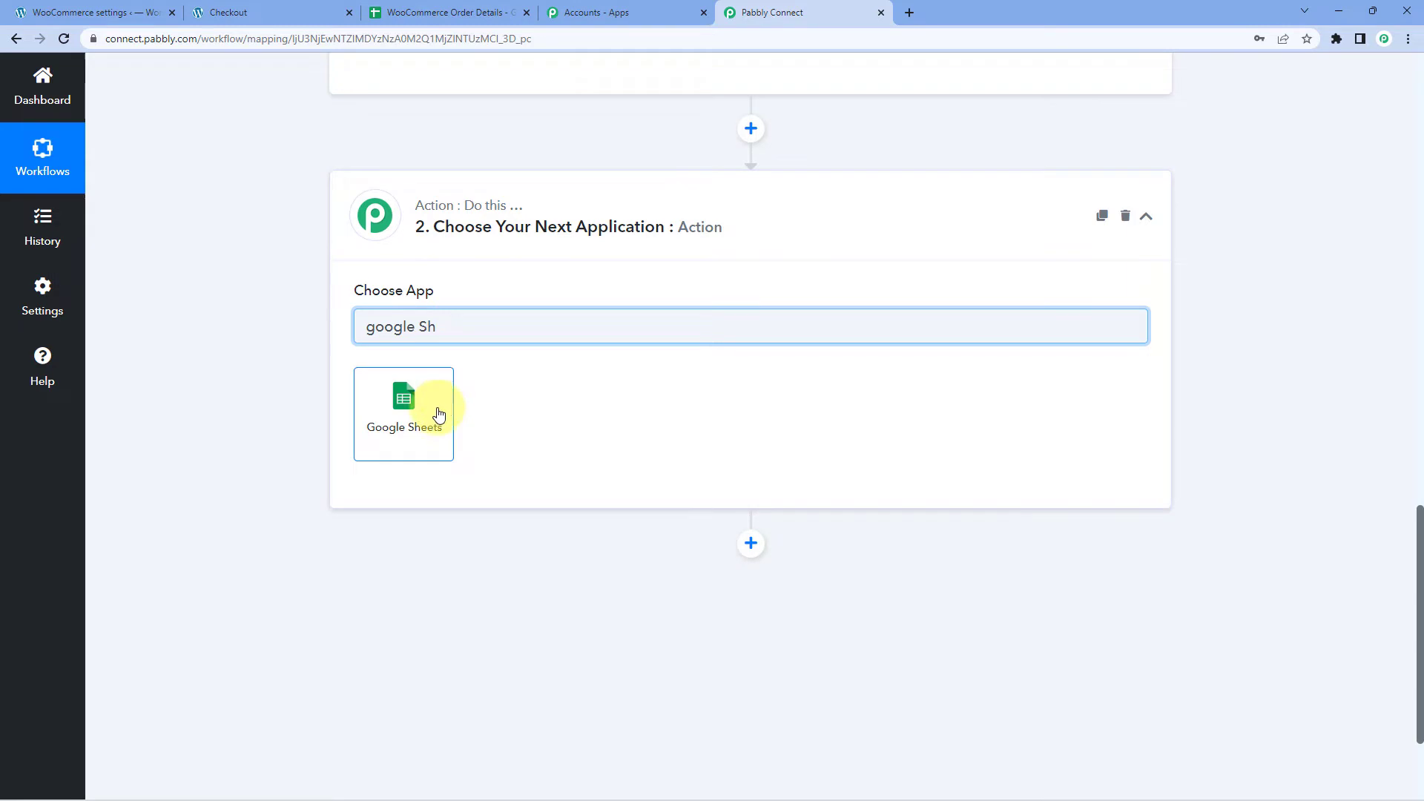
{"action": "left_click", "coordinate": [430, 412]}
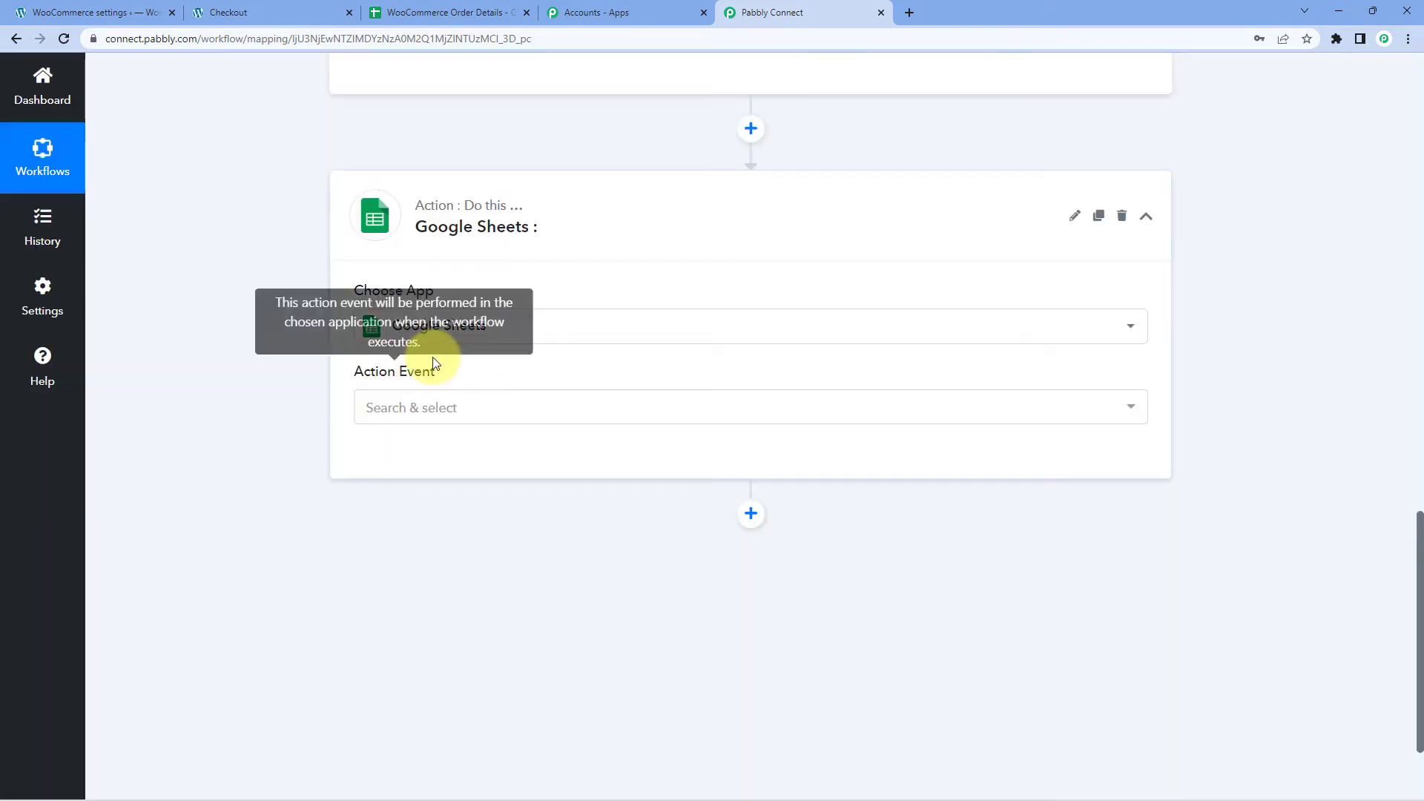
Set the Action Event to Add New Row.
{"action": "left_click", "coordinate": [478, 409]}
{"action": "scroll", "coordinate": [309, 413], "scroll_direction": "down", "scroll_amount": 2}
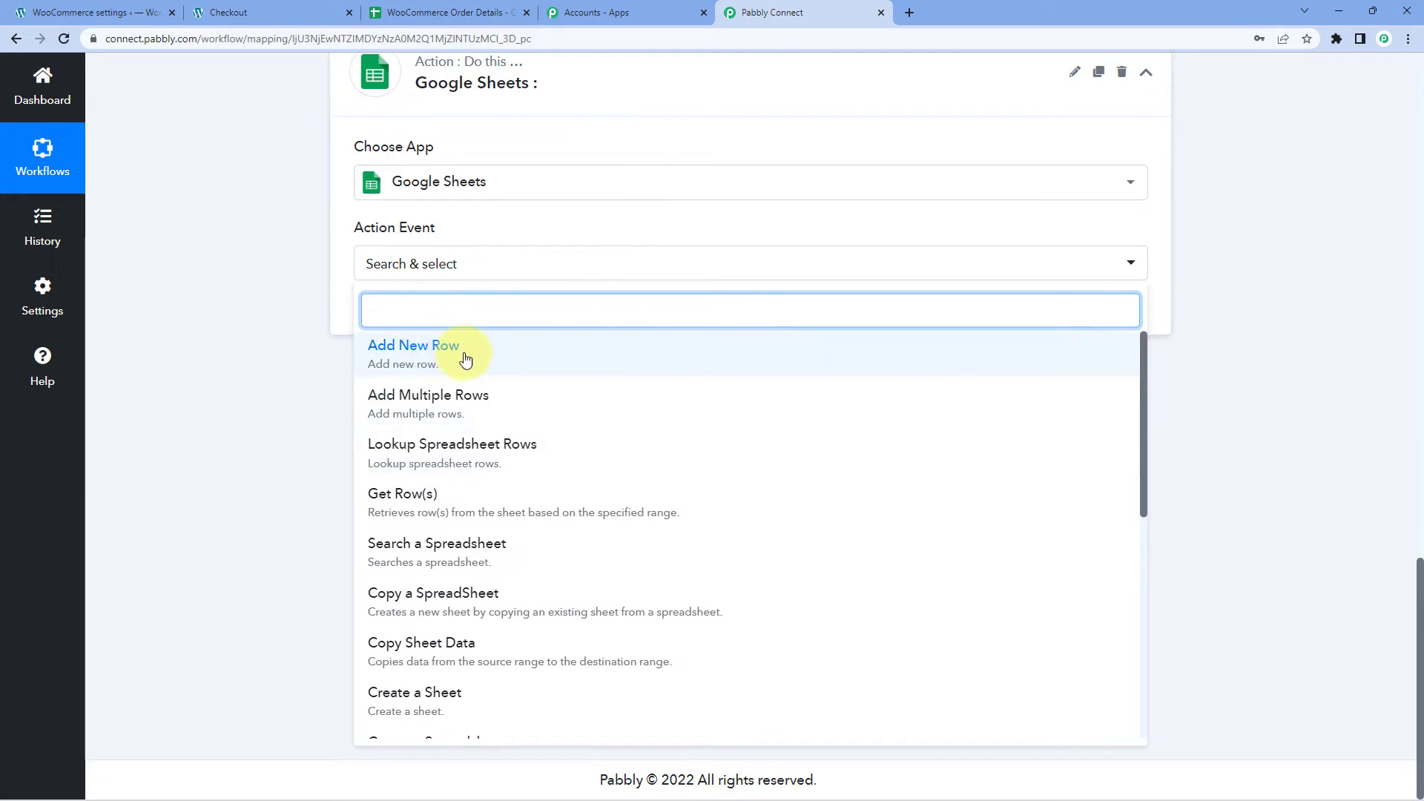
{"action": "left_click", "coordinate": [467, 356]}
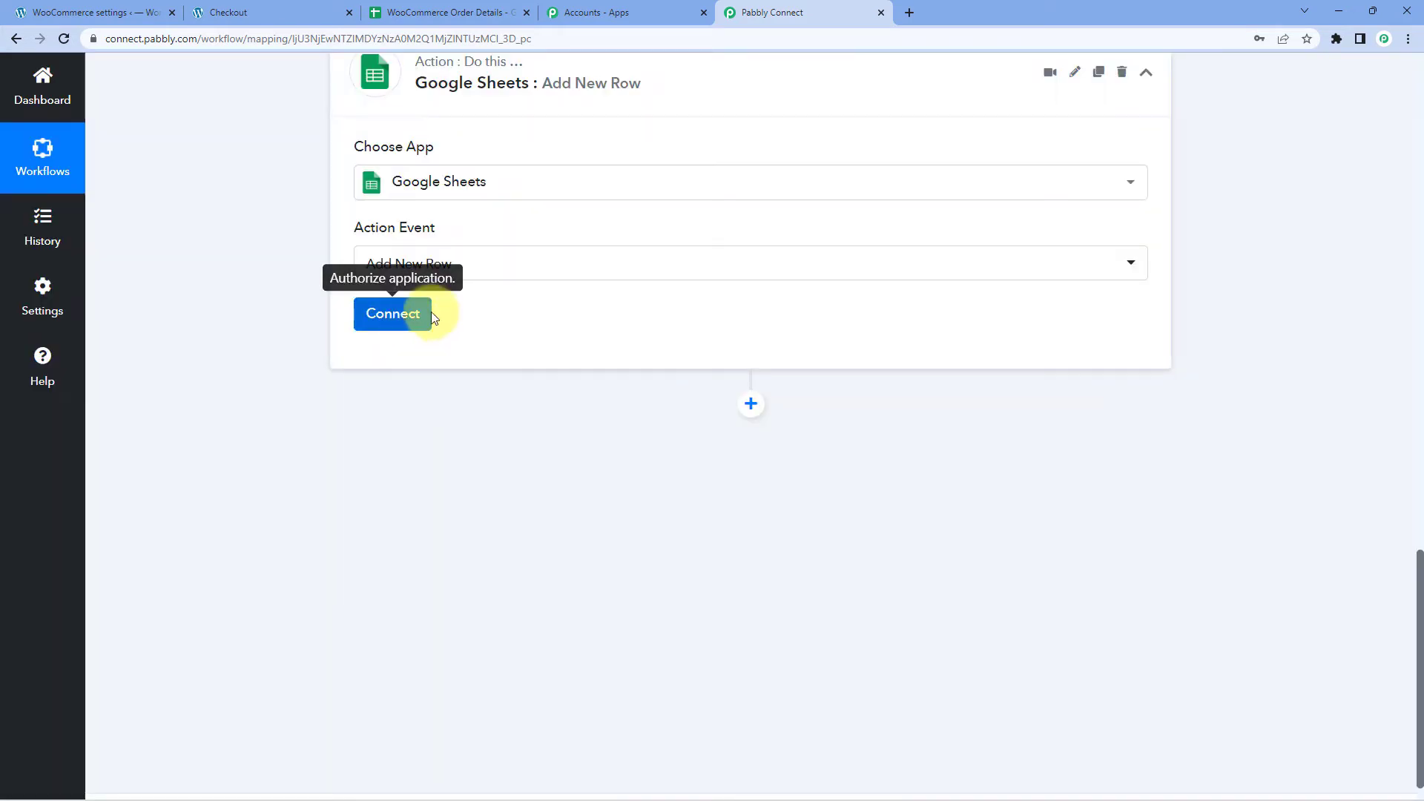
Add a new Google Sheets connection by signing in with a Google account and granting access.
{"action": "left_click", "coordinate": [386, 316]}
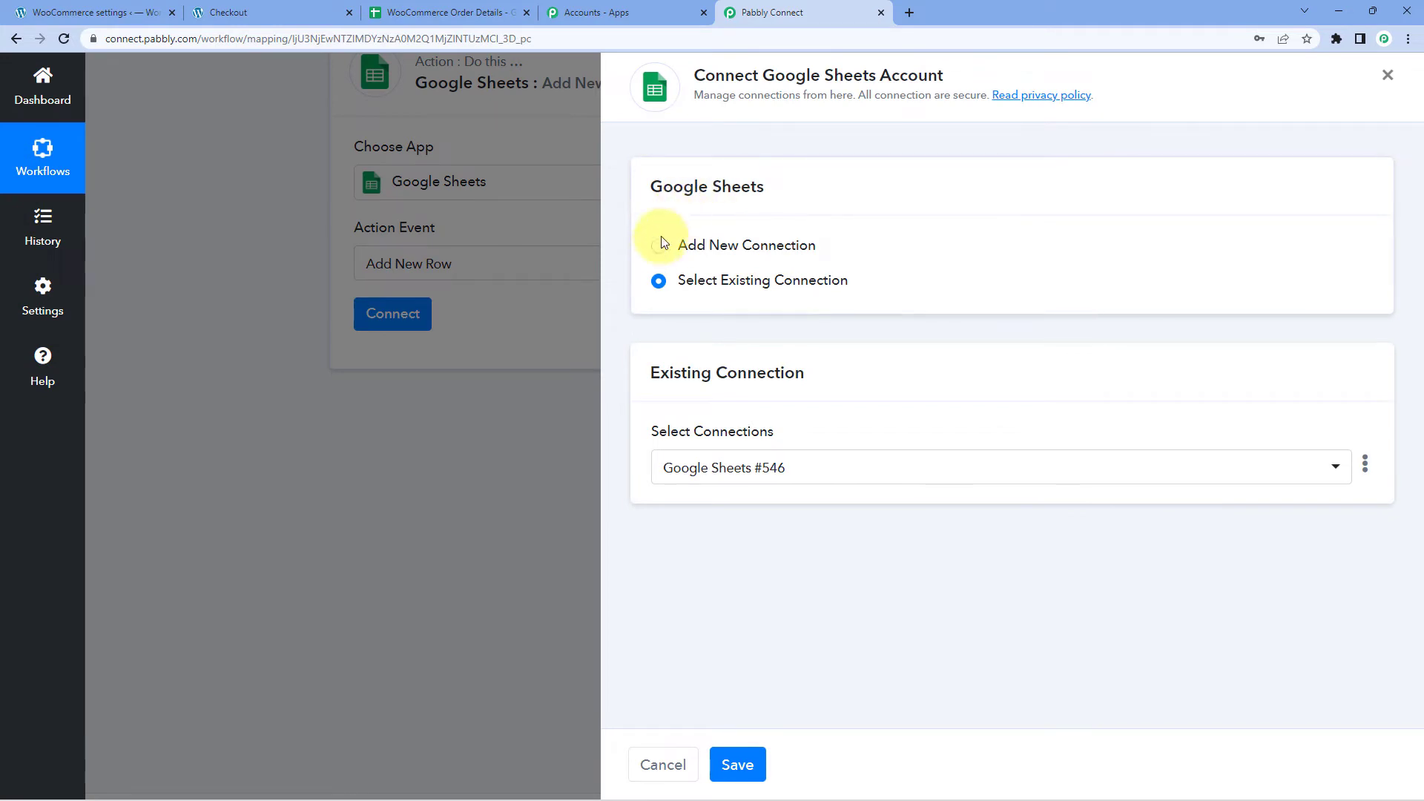
{"action": "left_click", "coordinate": [659, 245]}
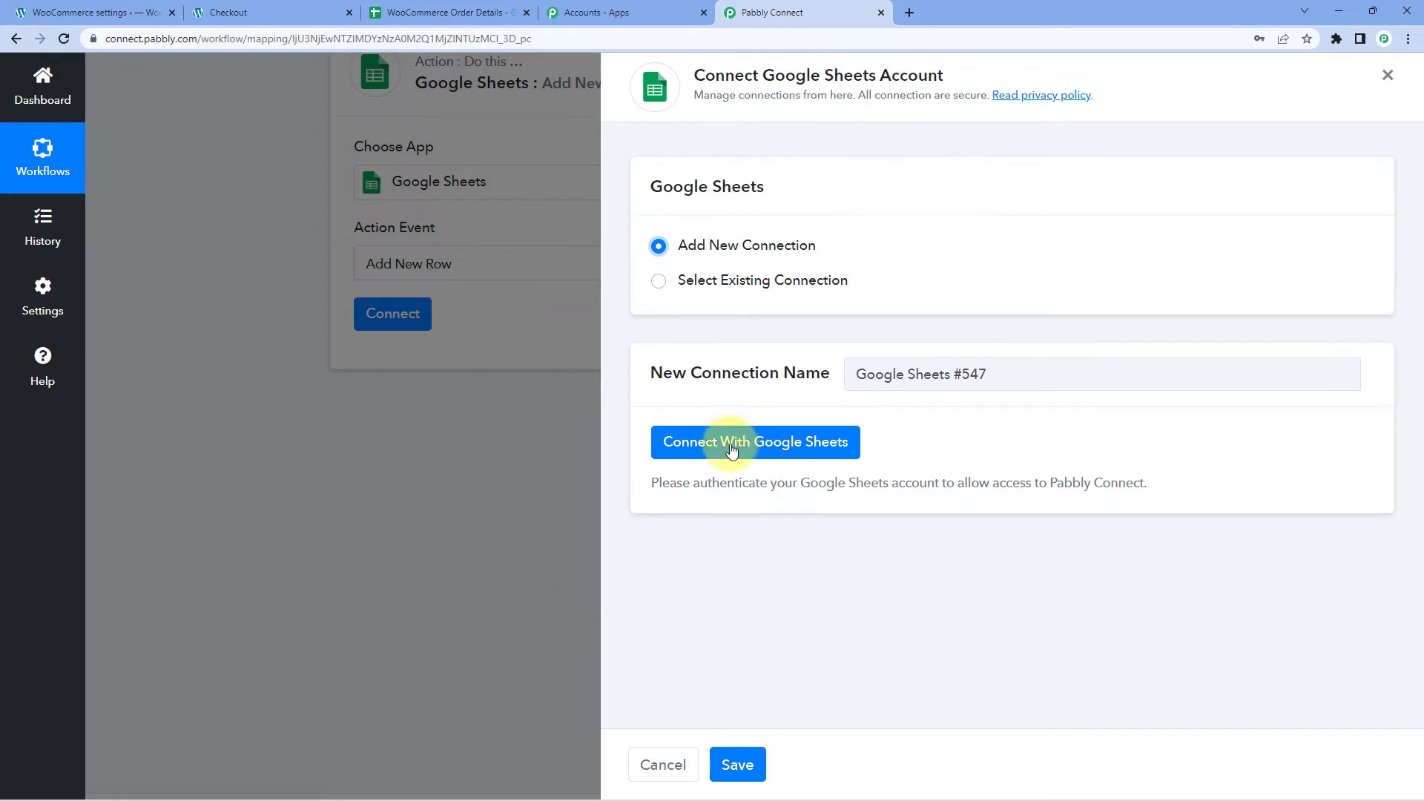
{"action": "left_click", "coordinate": [705, 449]}
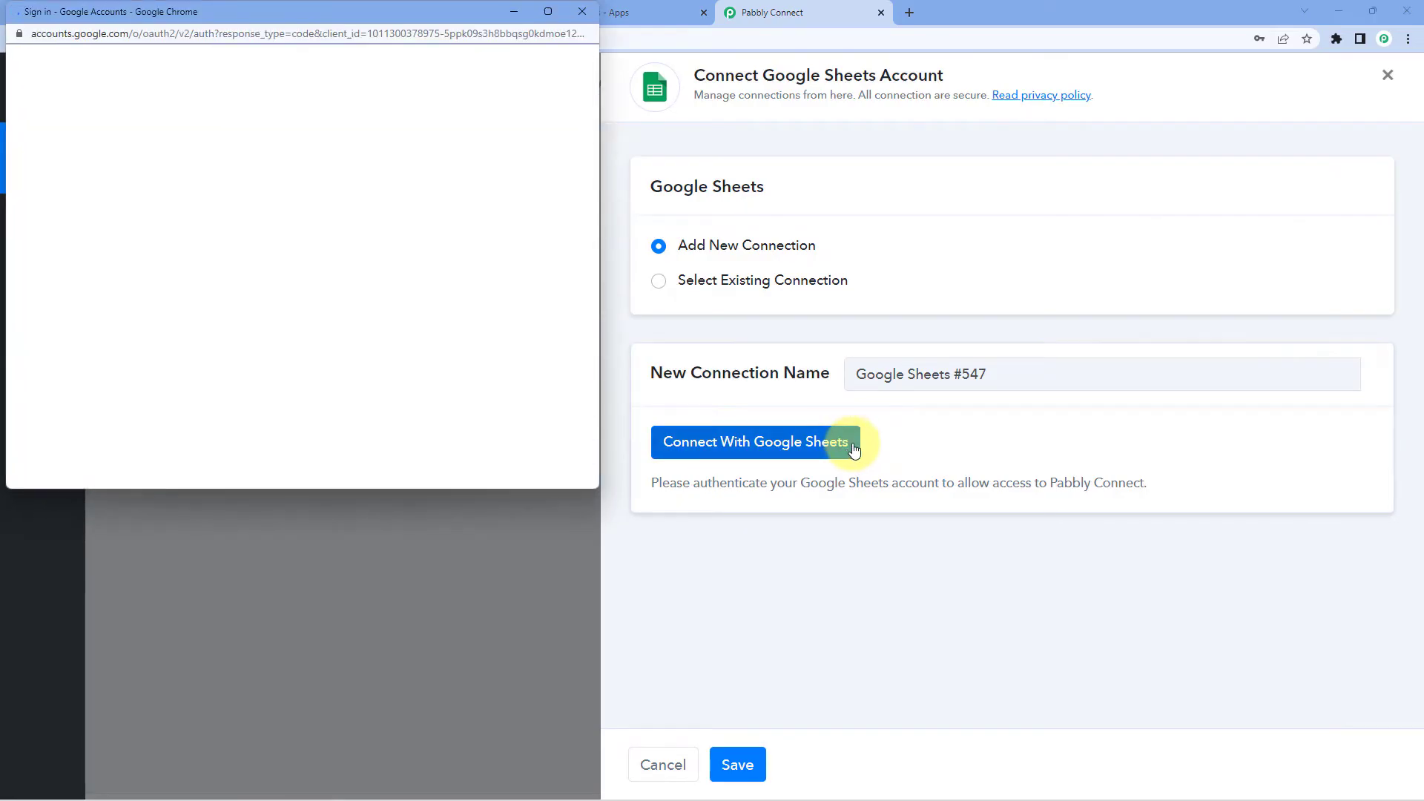
{"action": "left_click", "coordinate": [313, 309]}
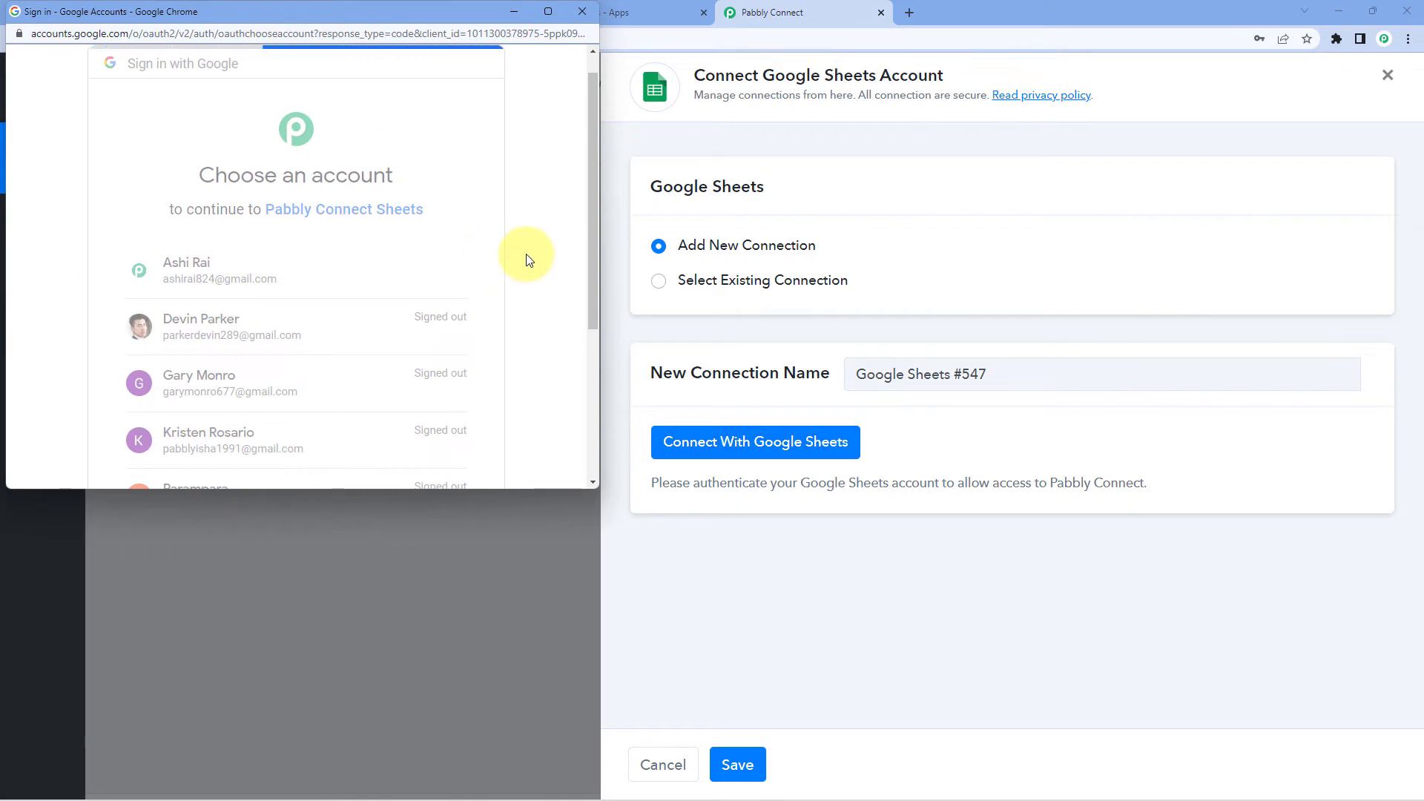
{"action": "scroll", "coordinate": [509, 256], "scroll_direction": "down", "scroll_amount": 5}
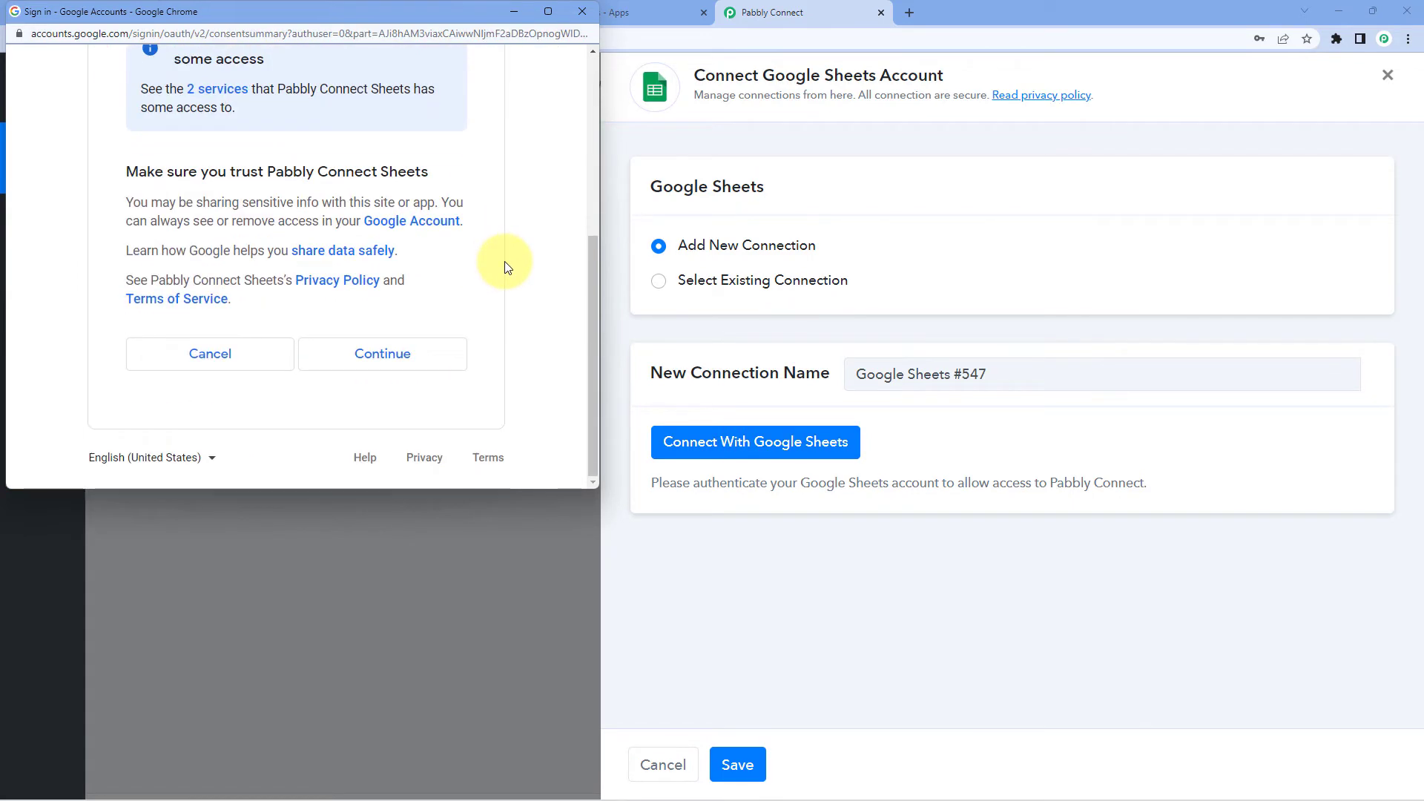
{"action": "left_click", "coordinate": [379, 358]}
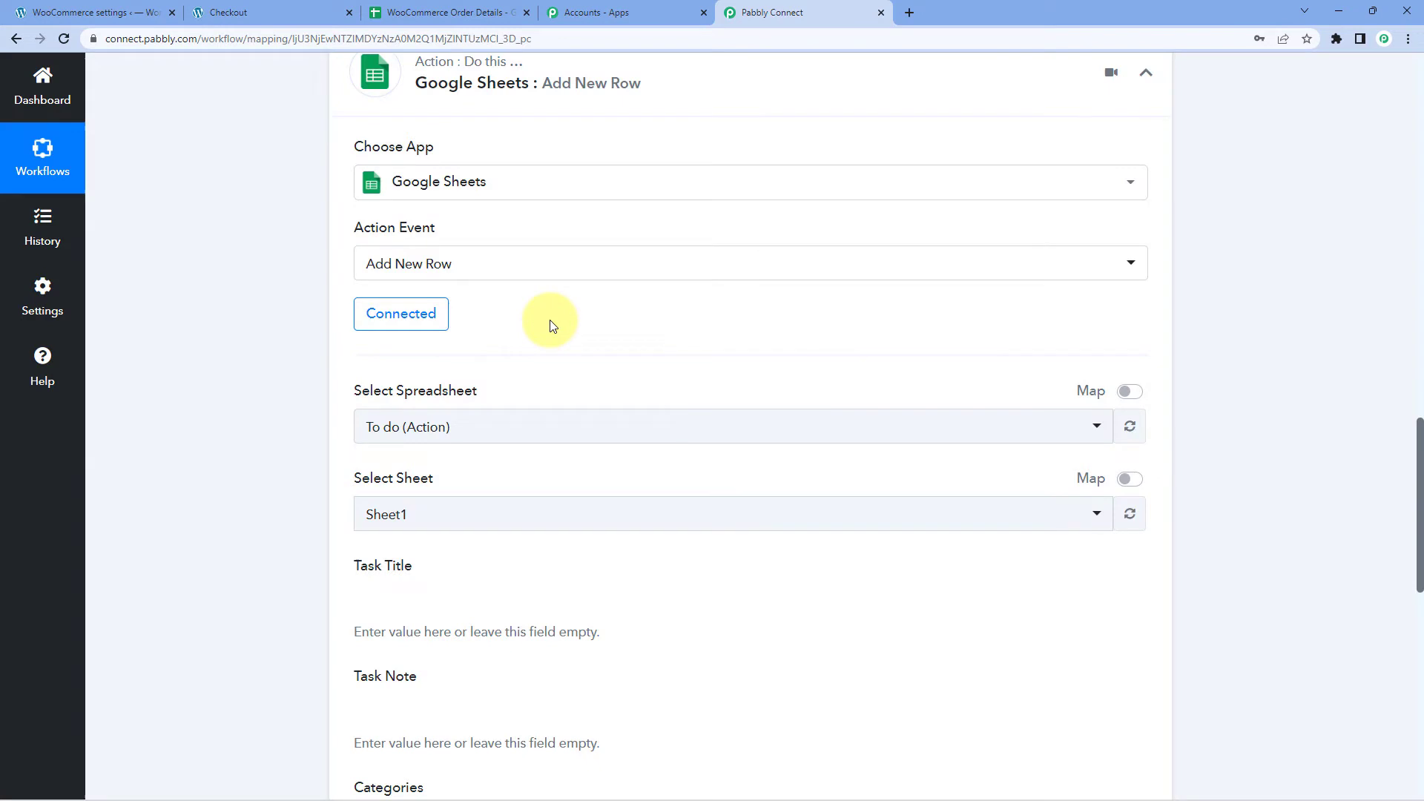
Browse the Select Spreadsheet list, then view the WooCommerce Order Details sheet's Order ID–Total Amount headings.
{"action": "scroll", "coordinate": [549, 326], "scroll_direction": "down", "scroll_amount": 2}
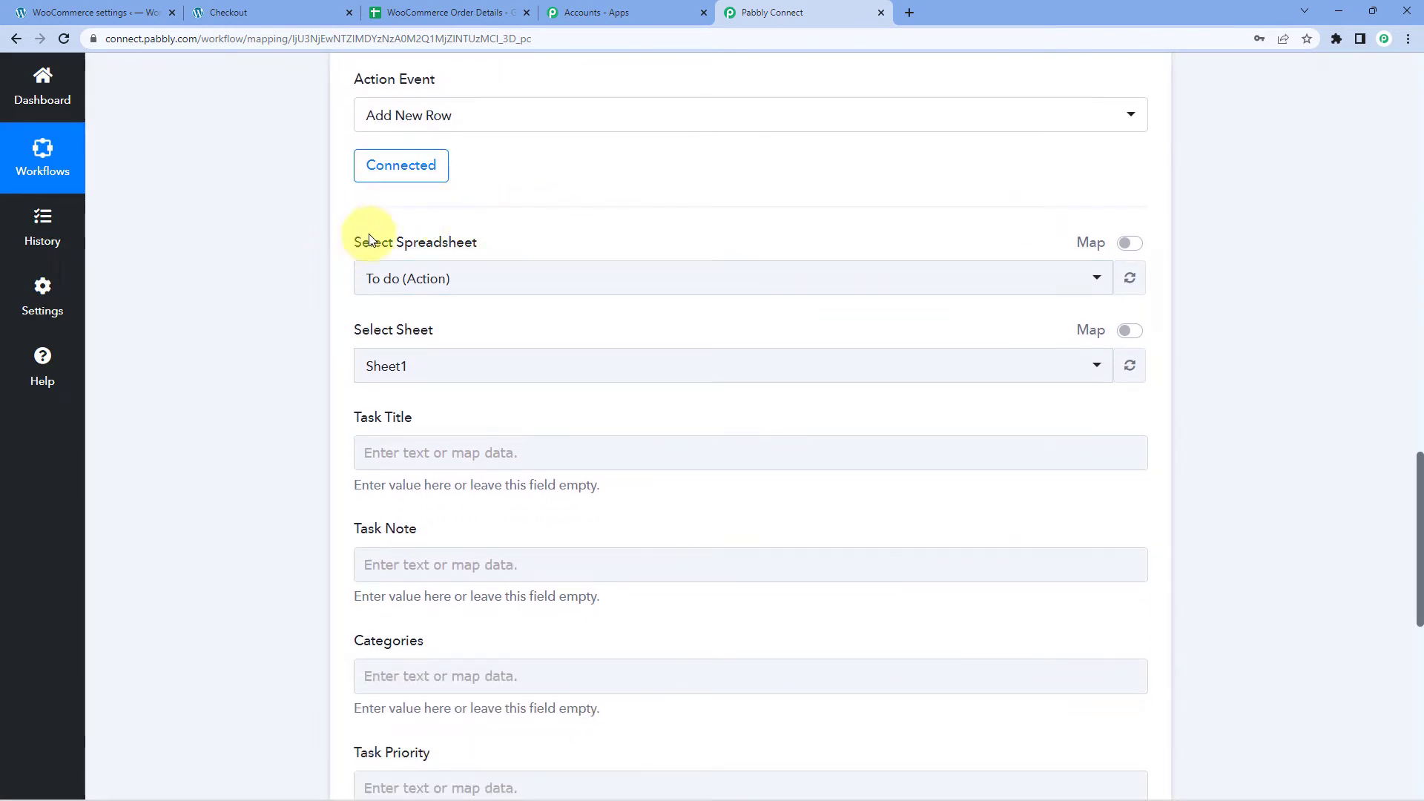
{"action": "left_click", "coordinate": [571, 276]}
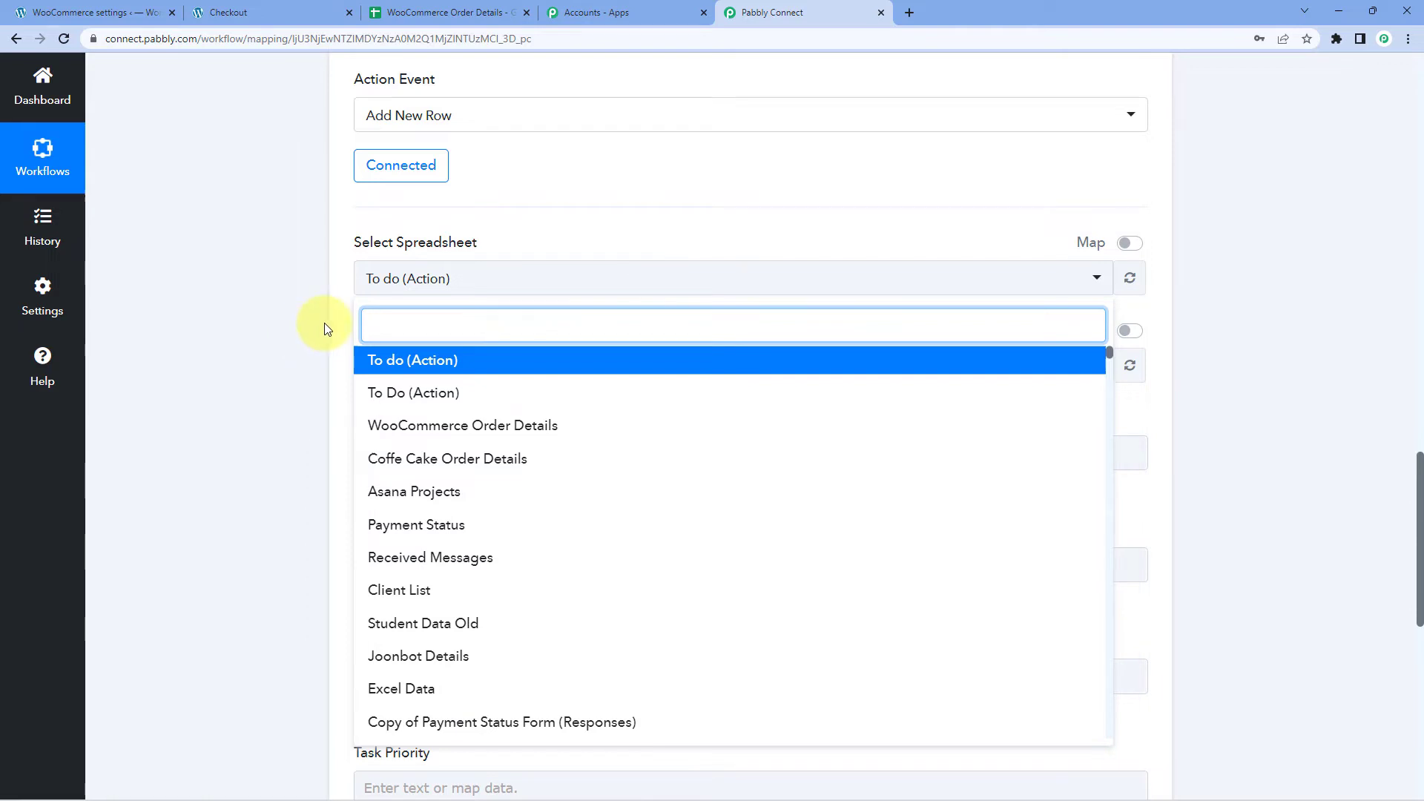
{"action": "scroll", "coordinate": [319, 324], "scroll_direction": "down", "scroll_amount": 1}
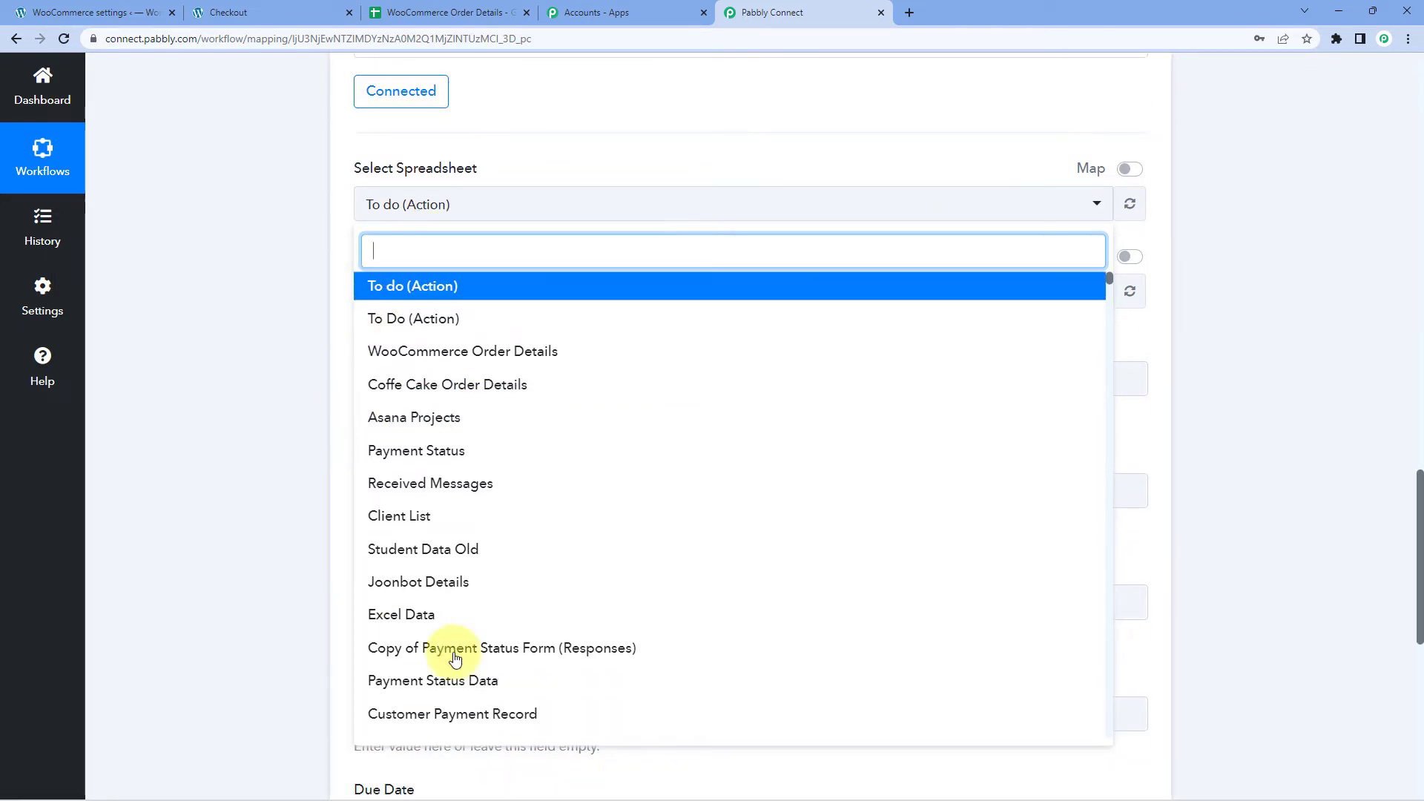
{"action": "scroll", "coordinate": [563, 468], "scroll_direction": "down", "scroll_amount": 3}
{"action": "scroll", "coordinate": [564, 469], "scroll_direction": "up", "scroll_amount": 3}
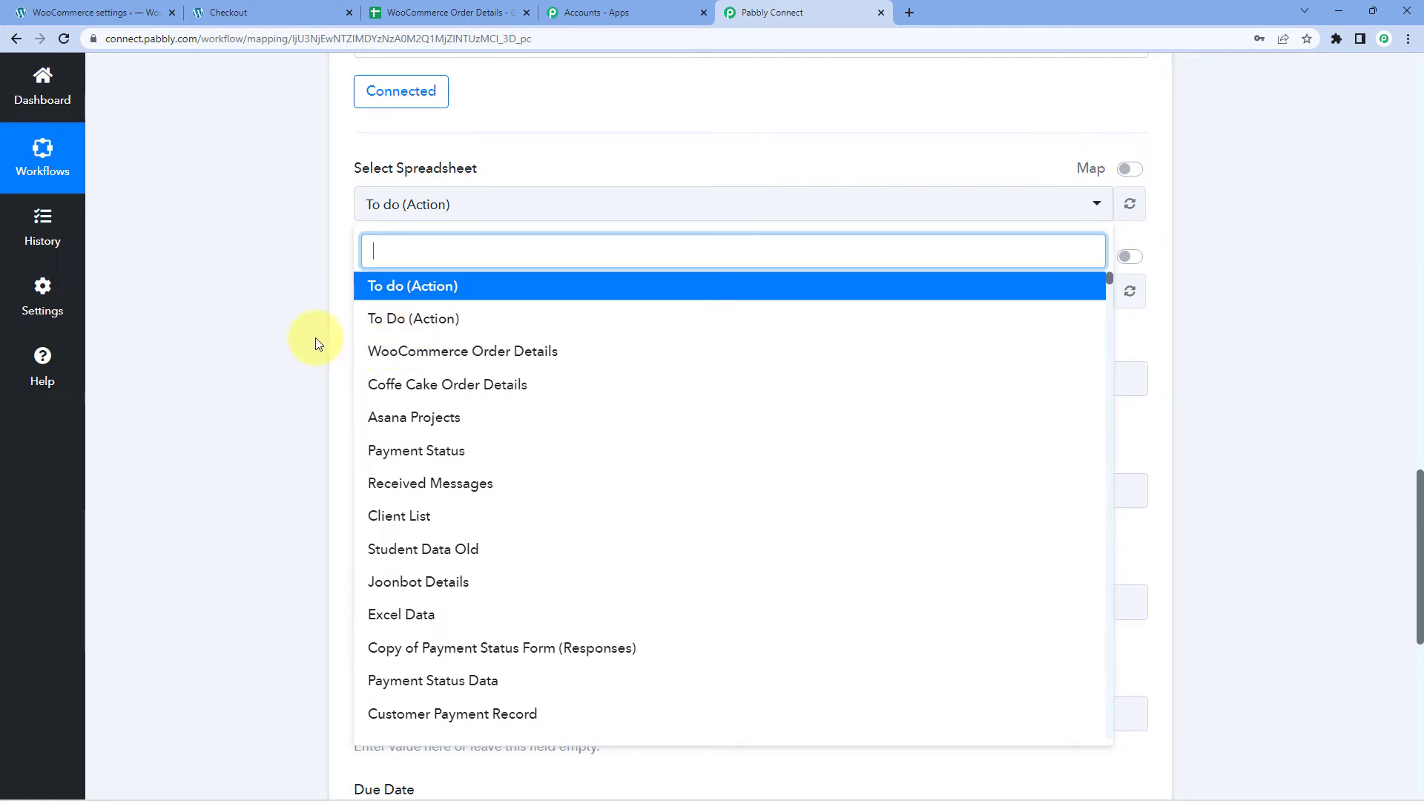
{"action": "left_click", "coordinate": [437, 12]}
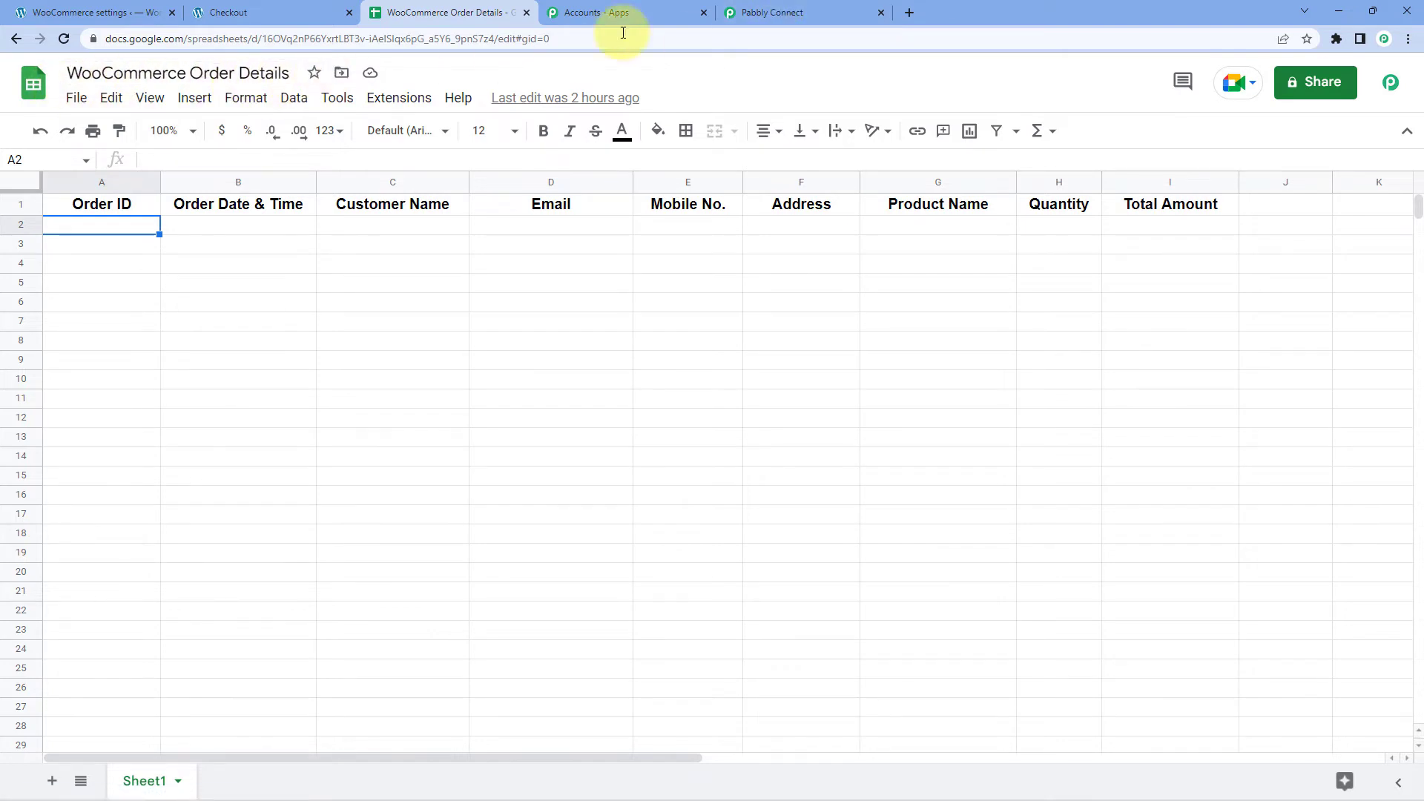
Select the WooCommerce Order Details spreadsheet and Sheet1 in the Add New Row action.
{"action": "left_click", "coordinate": [788, 12]}
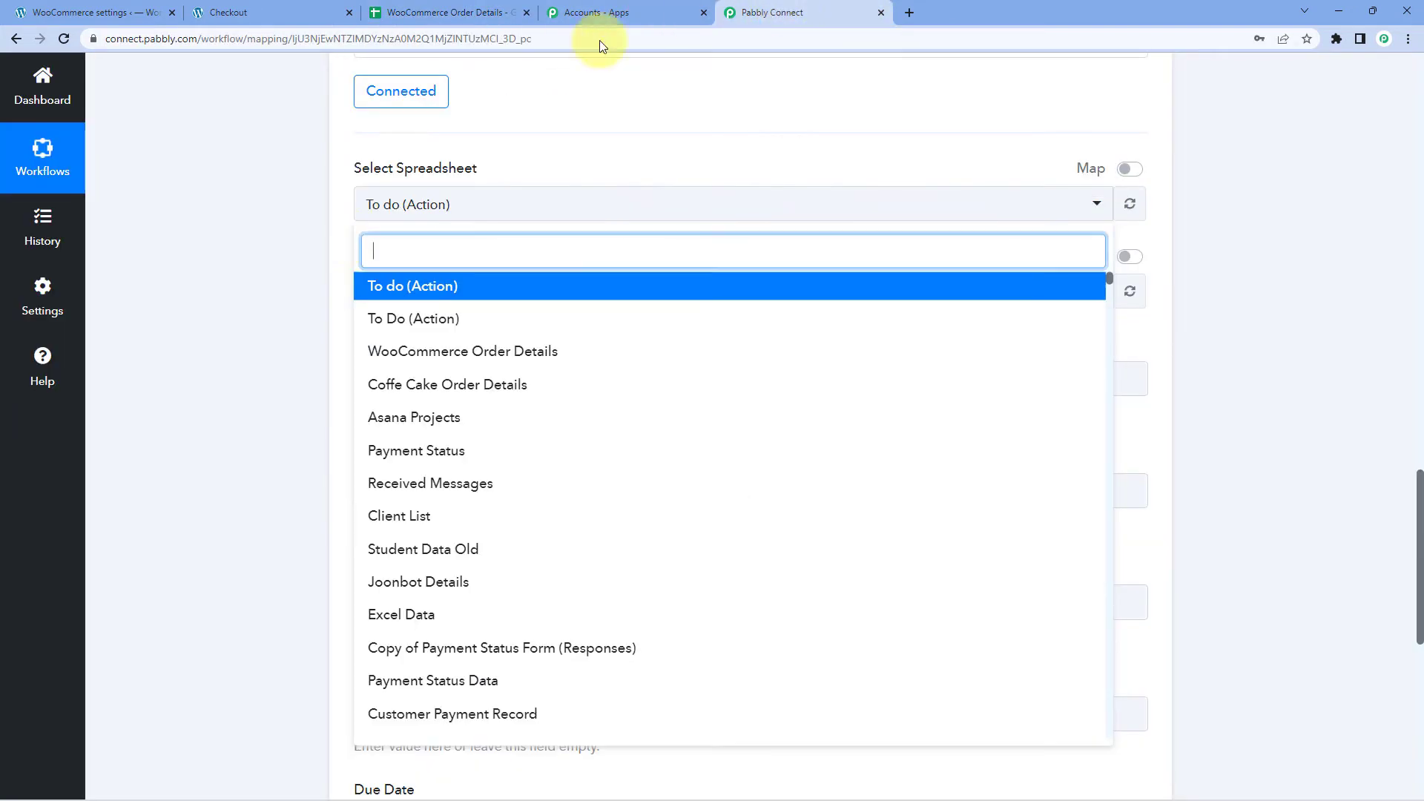
{"action": "left_click", "coordinate": [517, 355]}
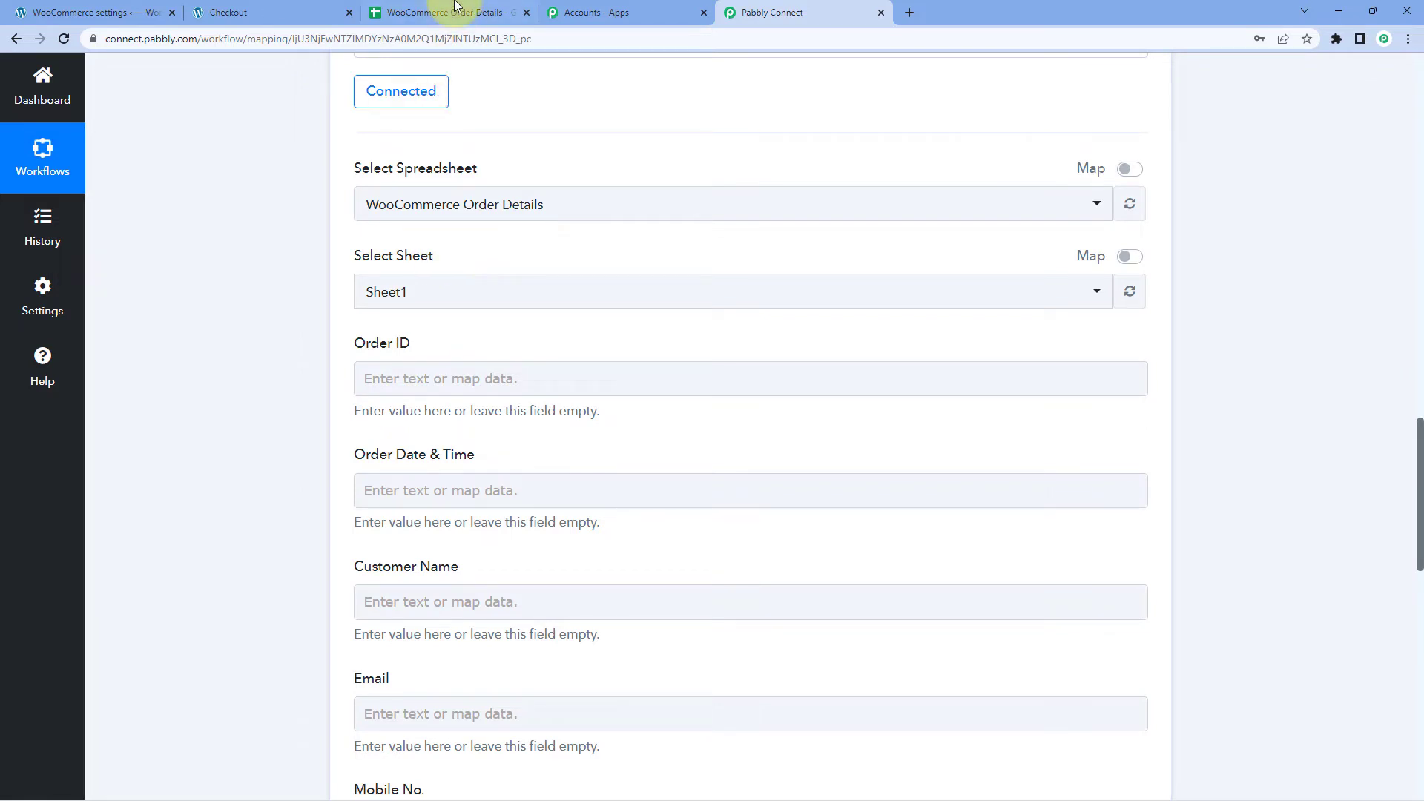
{"action": "left_click", "coordinate": [438, 12]}
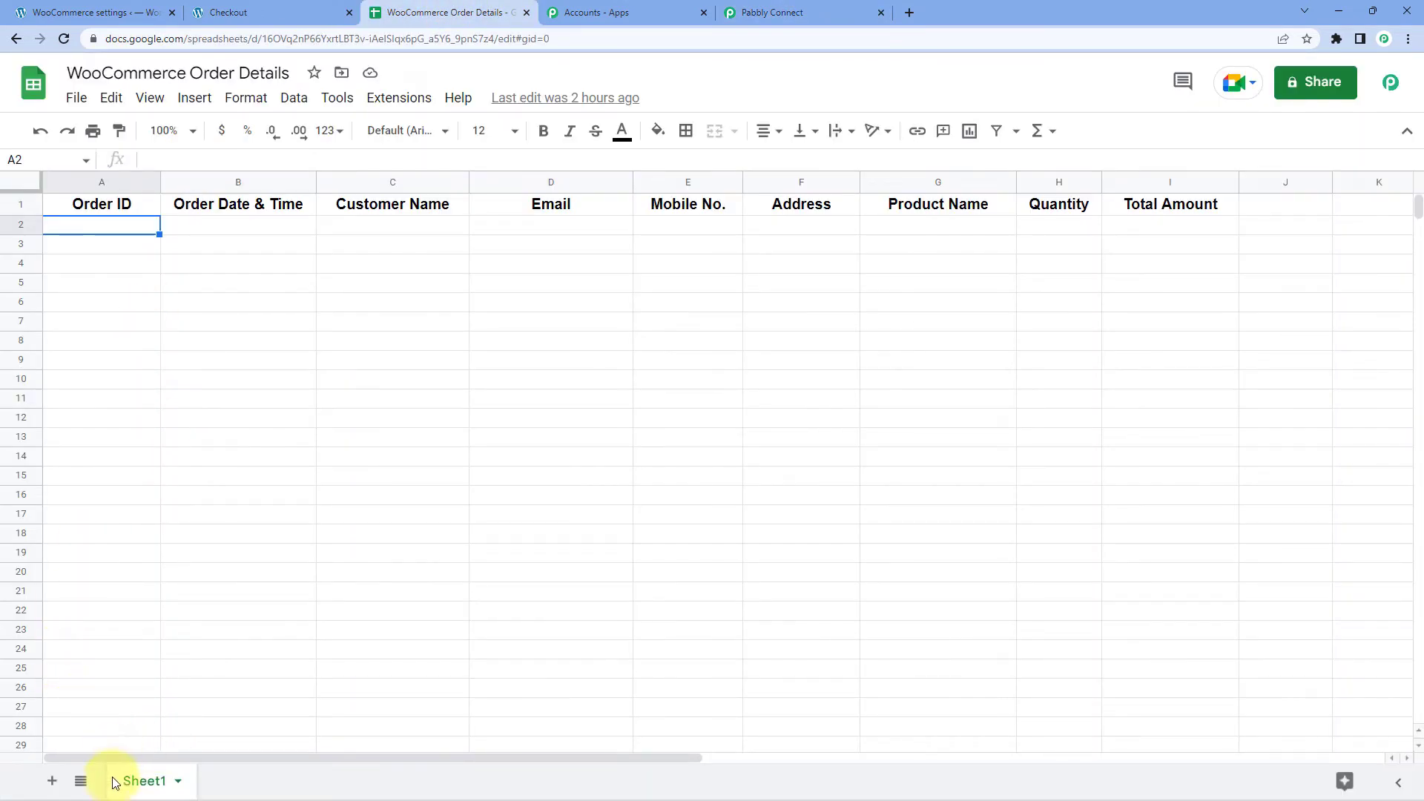
{"action": "left_click", "coordinate": [765, 12]}
{"action": "left_click", "coordinate": [475, 302]}
{"action": "left_click", "coordinate": [404, 374]}
Compare the Order ID to Total Amount fields against the spreadsheet's column headers.
{"action": "scroll", "coordinate": [436, 349], "scroll_direction": "down", "scroll_amount": 2}
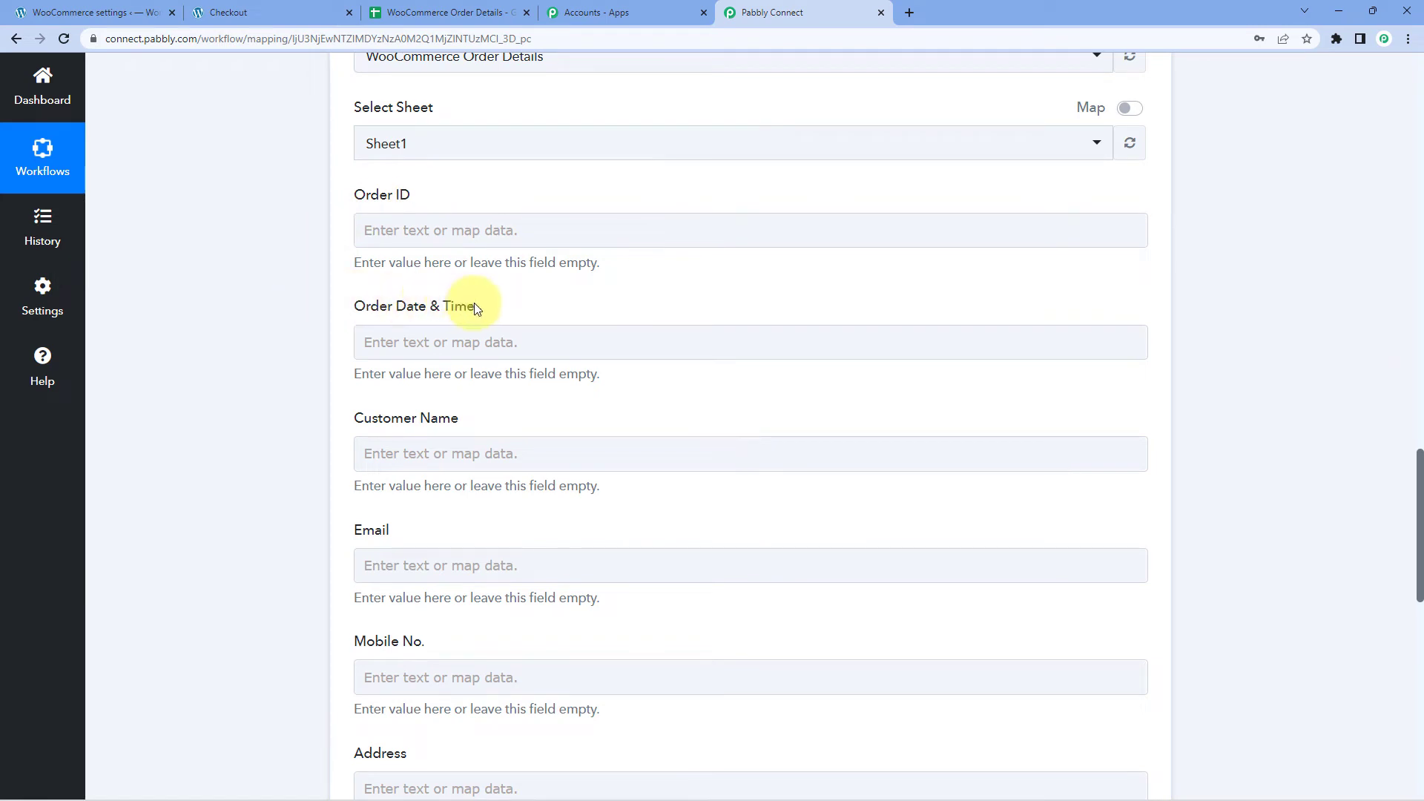
{"action": "scroll", "coordinate": [391, 279], "scroll_direction": "down", "scroll_amount": 1}
{"action": "scroll", "coordinate": [390, 280], "scroll_direction": "down", "scroll_amount": 1}
{"action": "scroll", "coordinate": [272, 466], "scroll_direction": "down", "scroll_amount": 4}
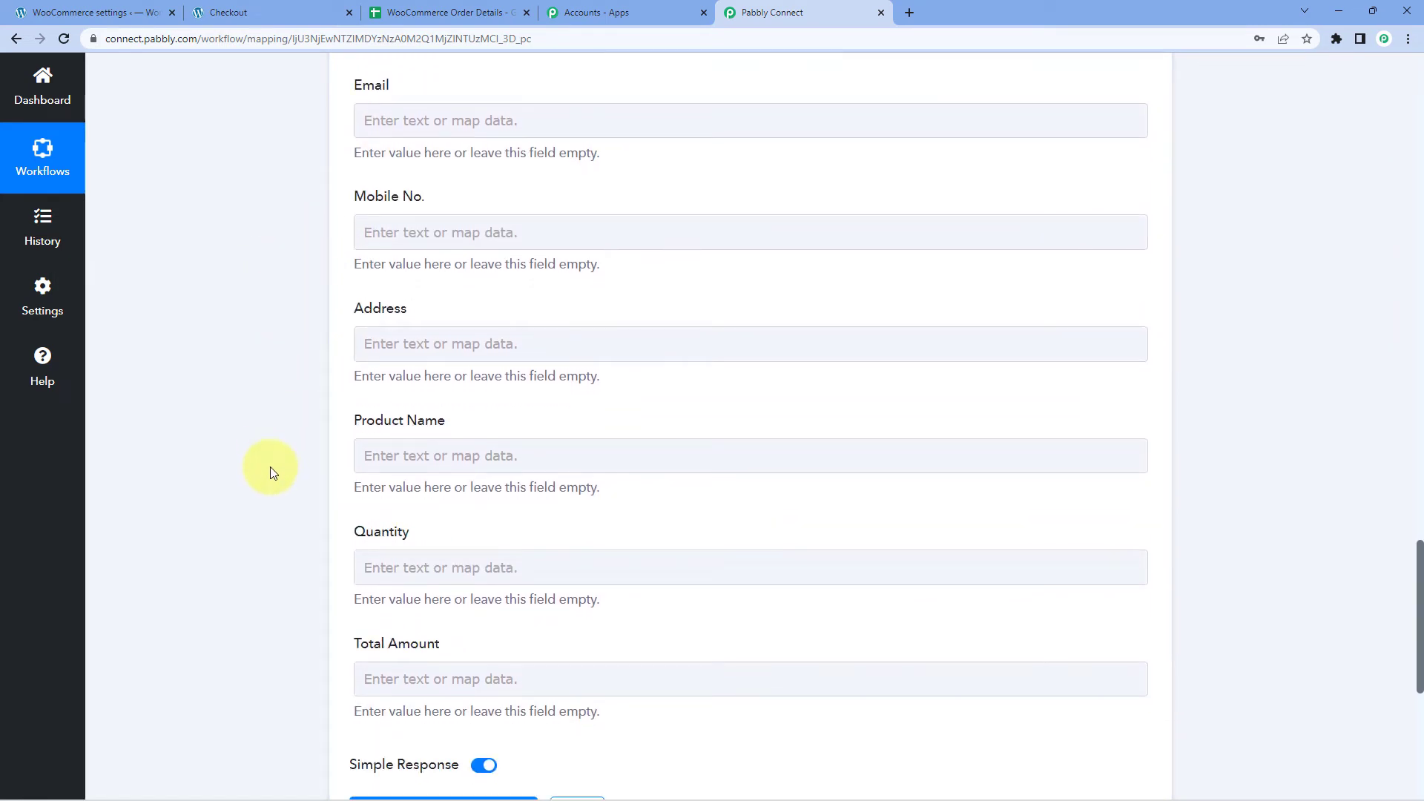
{"action": "left_click", "coordinate": [438, 12]}
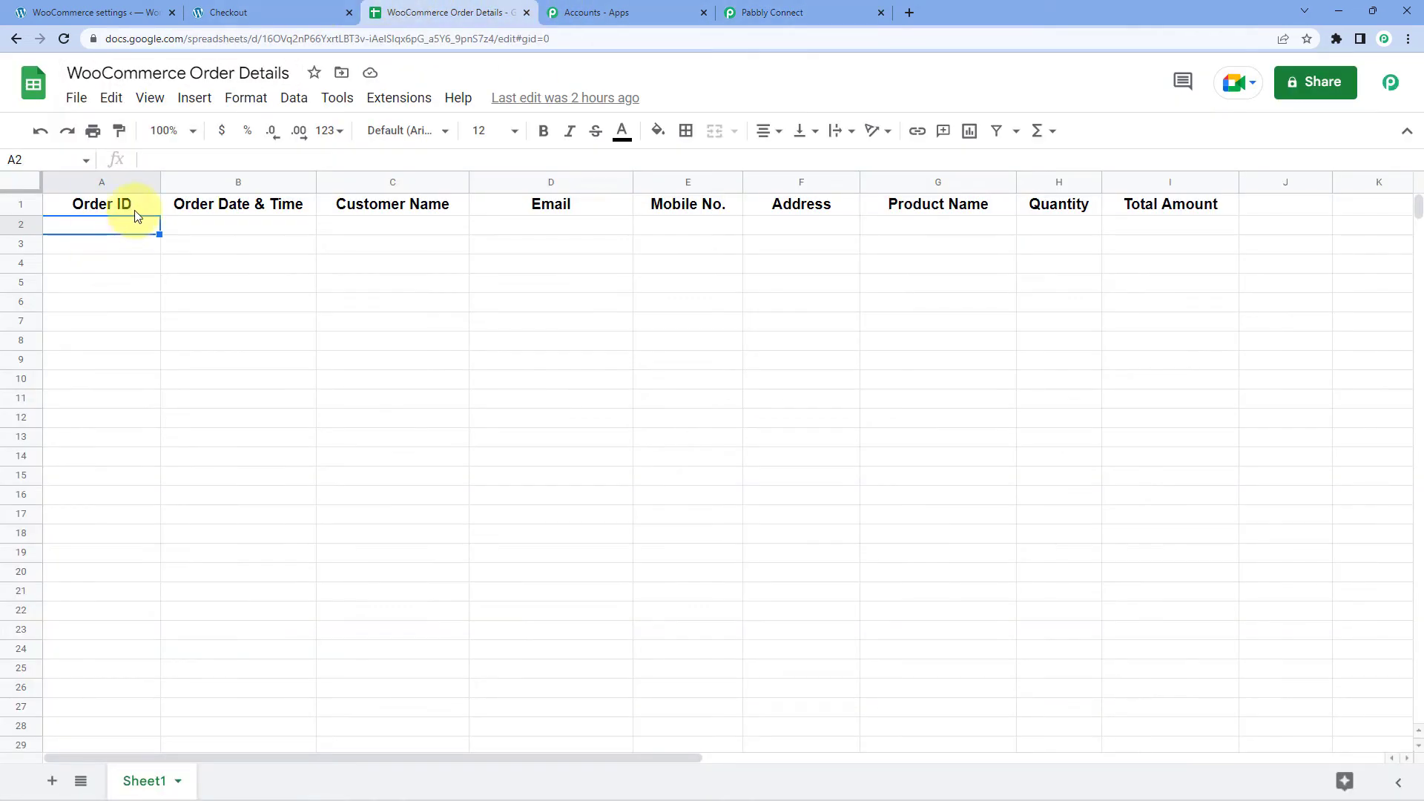
{"action": "left_click", "coordinate": [766, 14]}
{"action": "scroll", "coordinate": [401, 210], "scroll_direction": "up", "scroll_amount": 4}
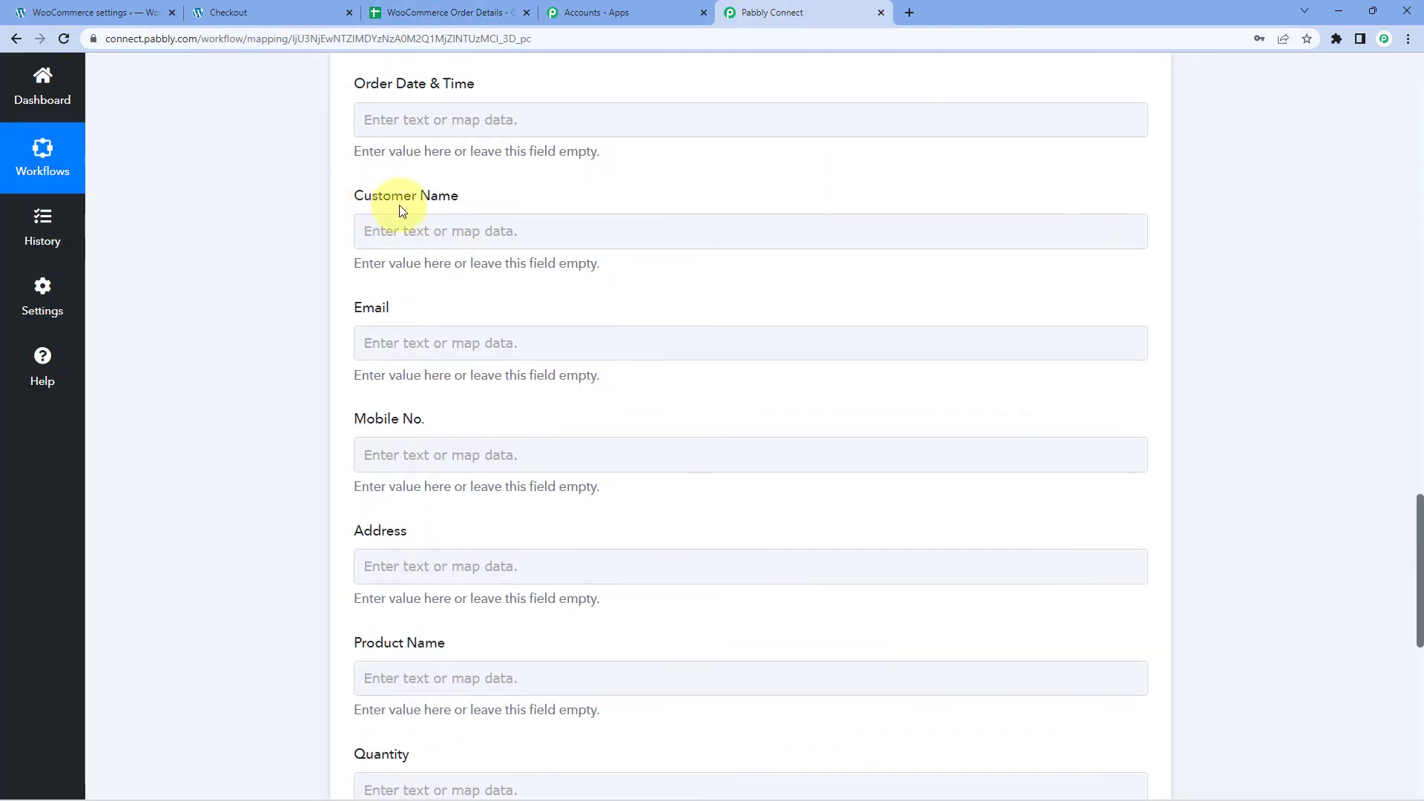
{"action": "scroll", "coordinate": [468, 207], "scroll_direction": "up", "scroll_amount": 2}
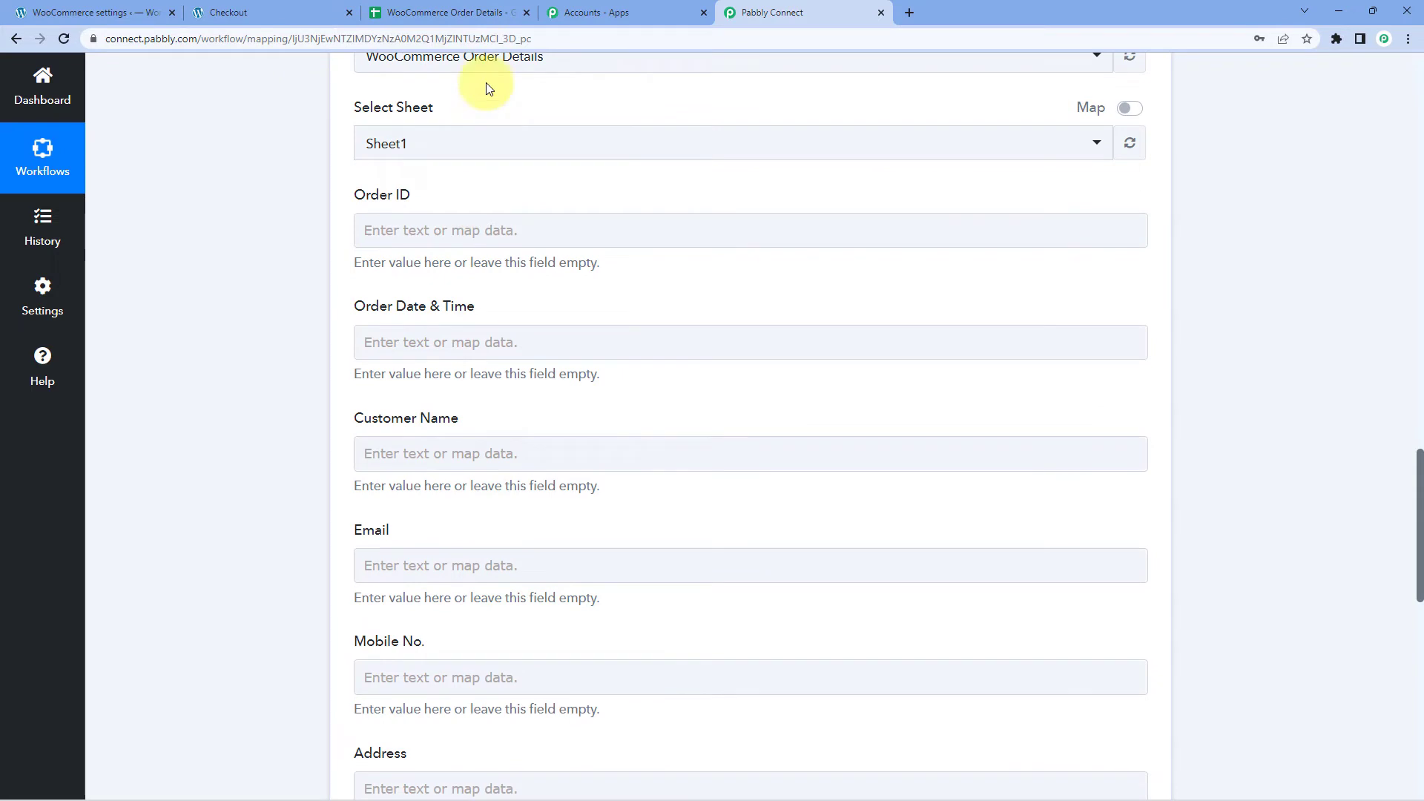
{"action": "left_click", "coordinate": [474, 15]}
{"action": "left_click", "coordinate": [819, 13]}
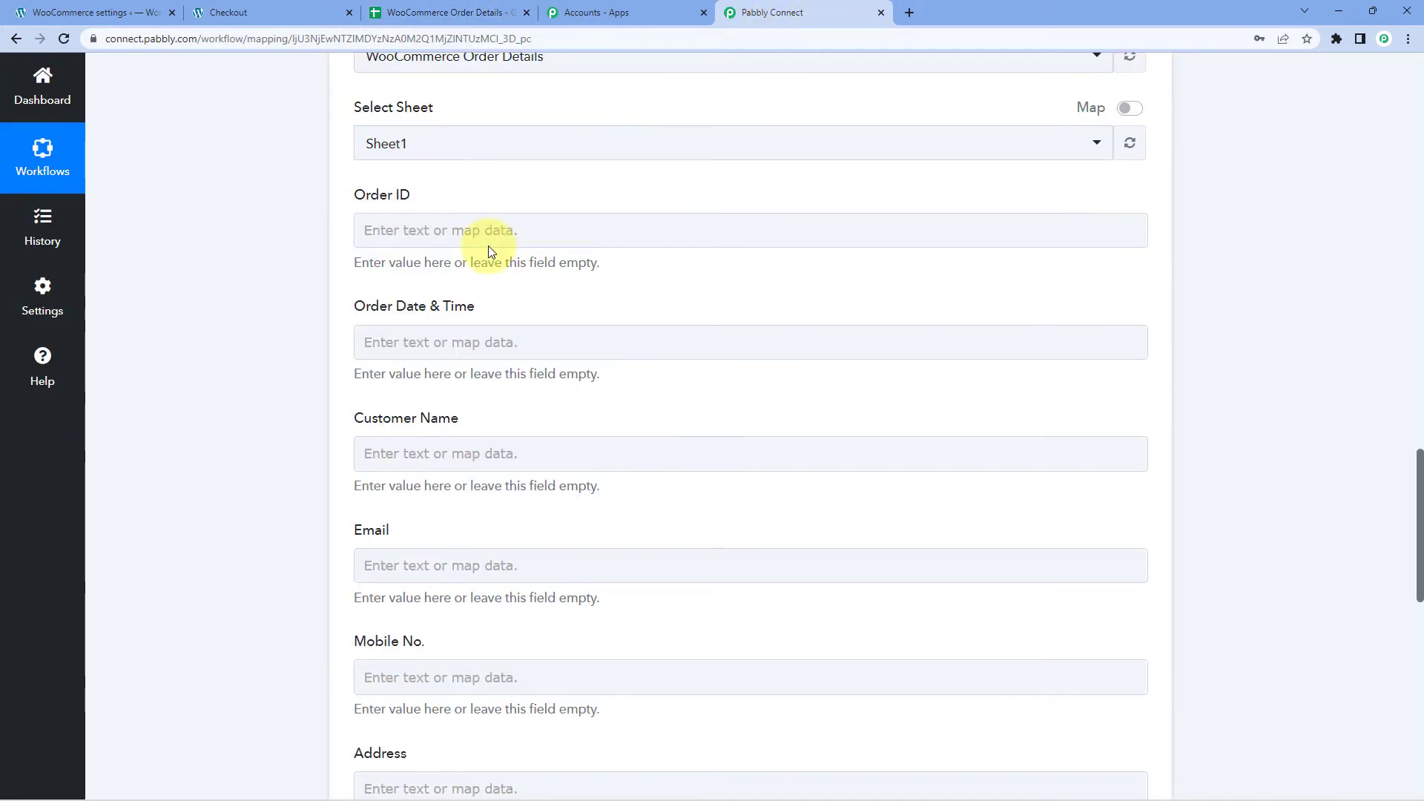
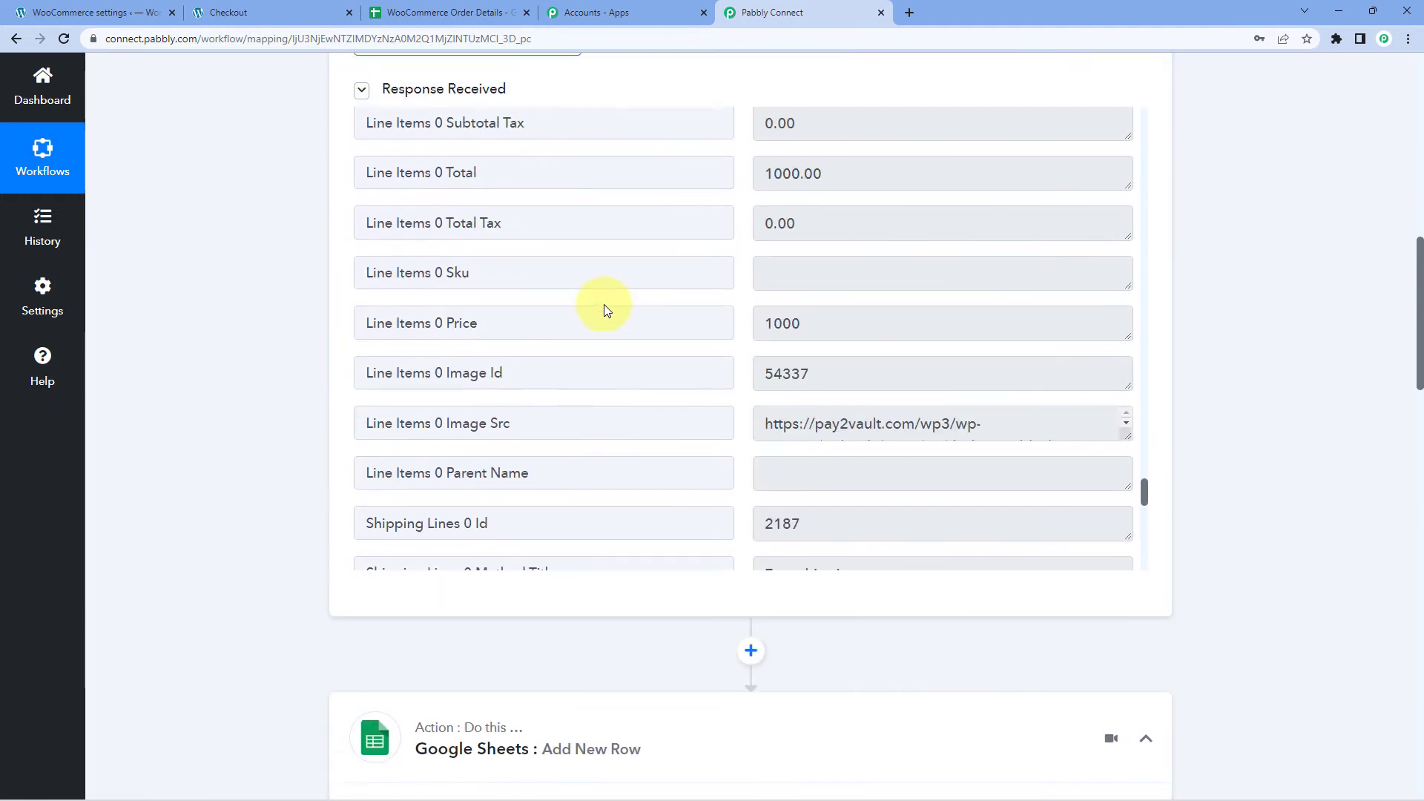
{"action": "scroll", "coordinate": [731, 323], "scroll_direction": "up", "scroll_amount": 20}
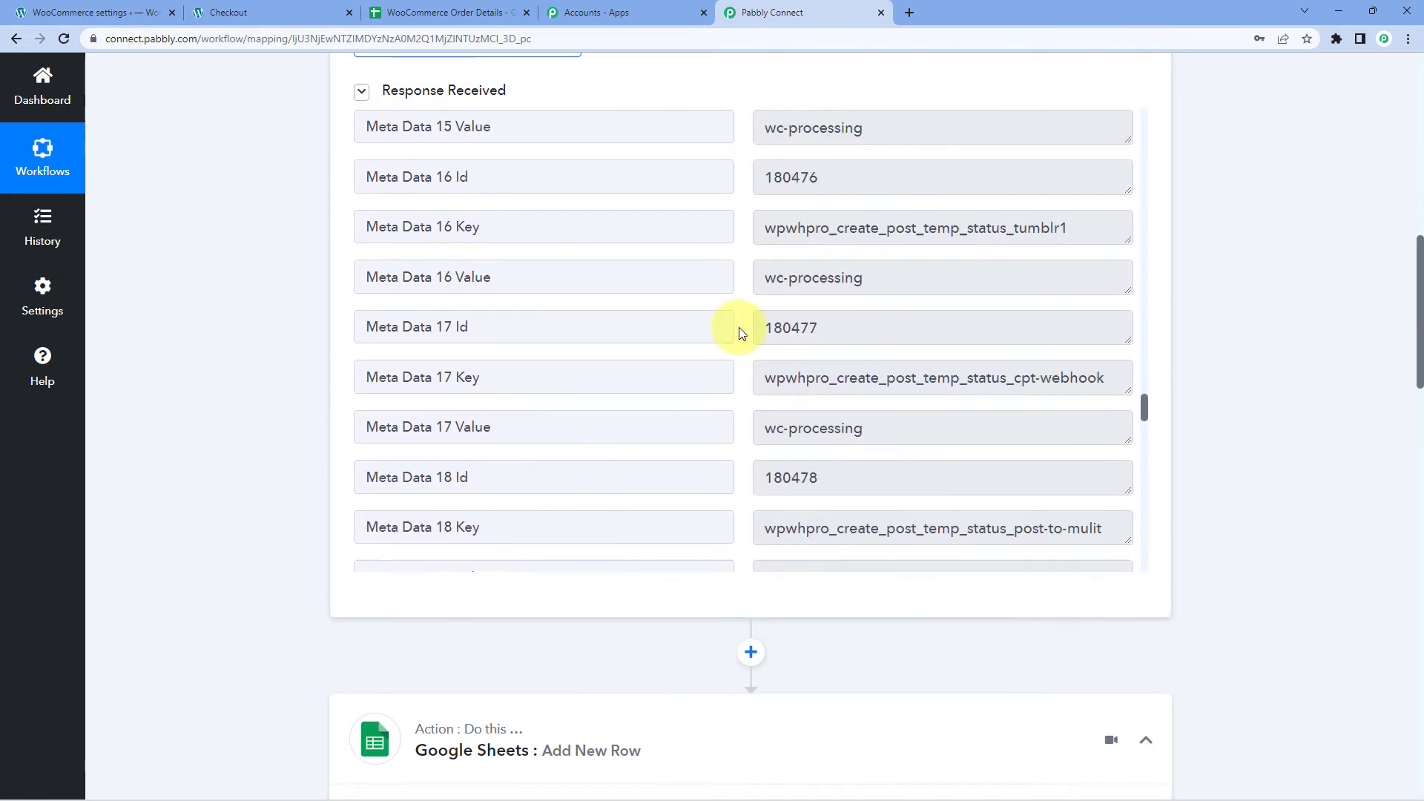
{"action": "scroll", "coordinate": [1149, 300], "scroll_direction": "up", "scroll_amount": 20}
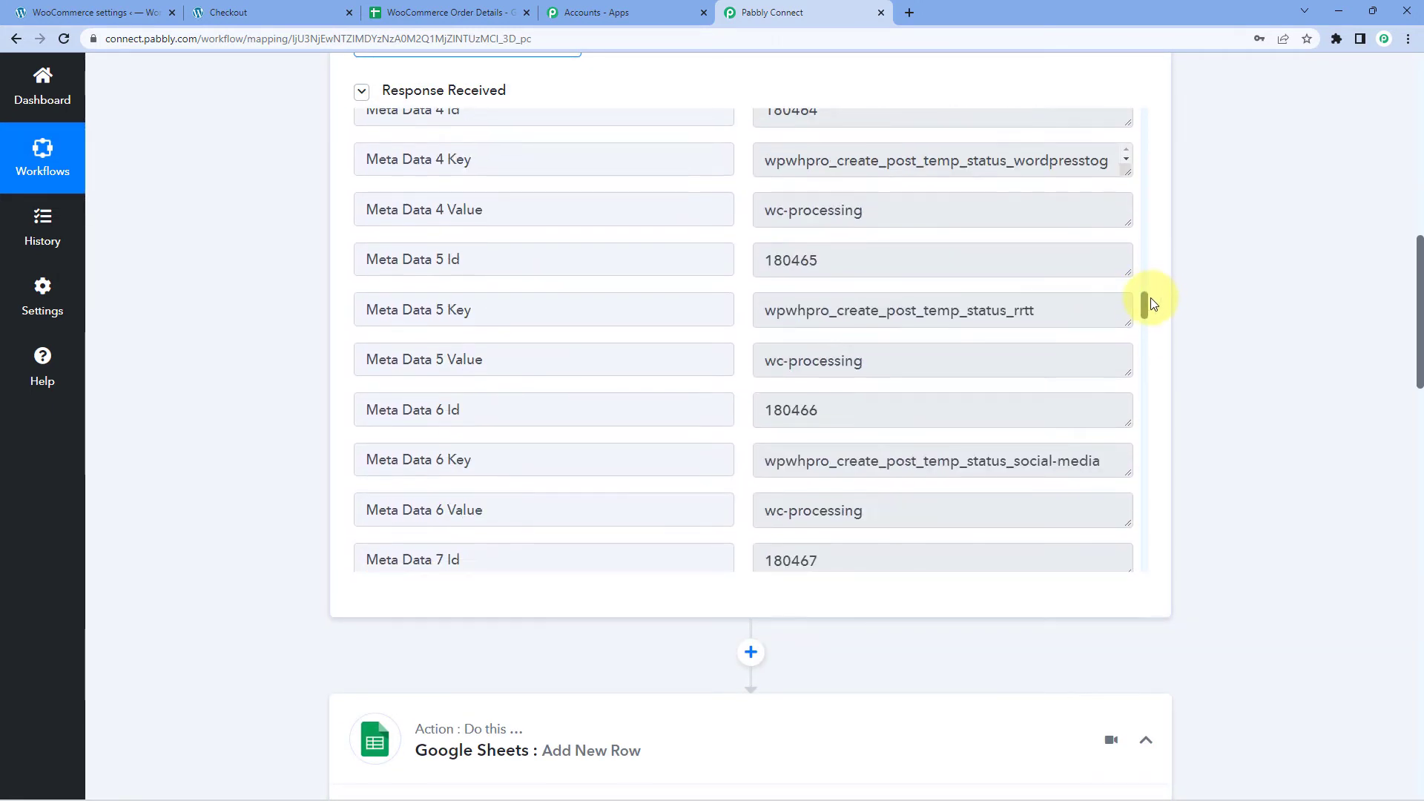
{"action": "scroll", "coordinate": [1155, 195], "scroll_direction": "up", "scroll_amount": 3}
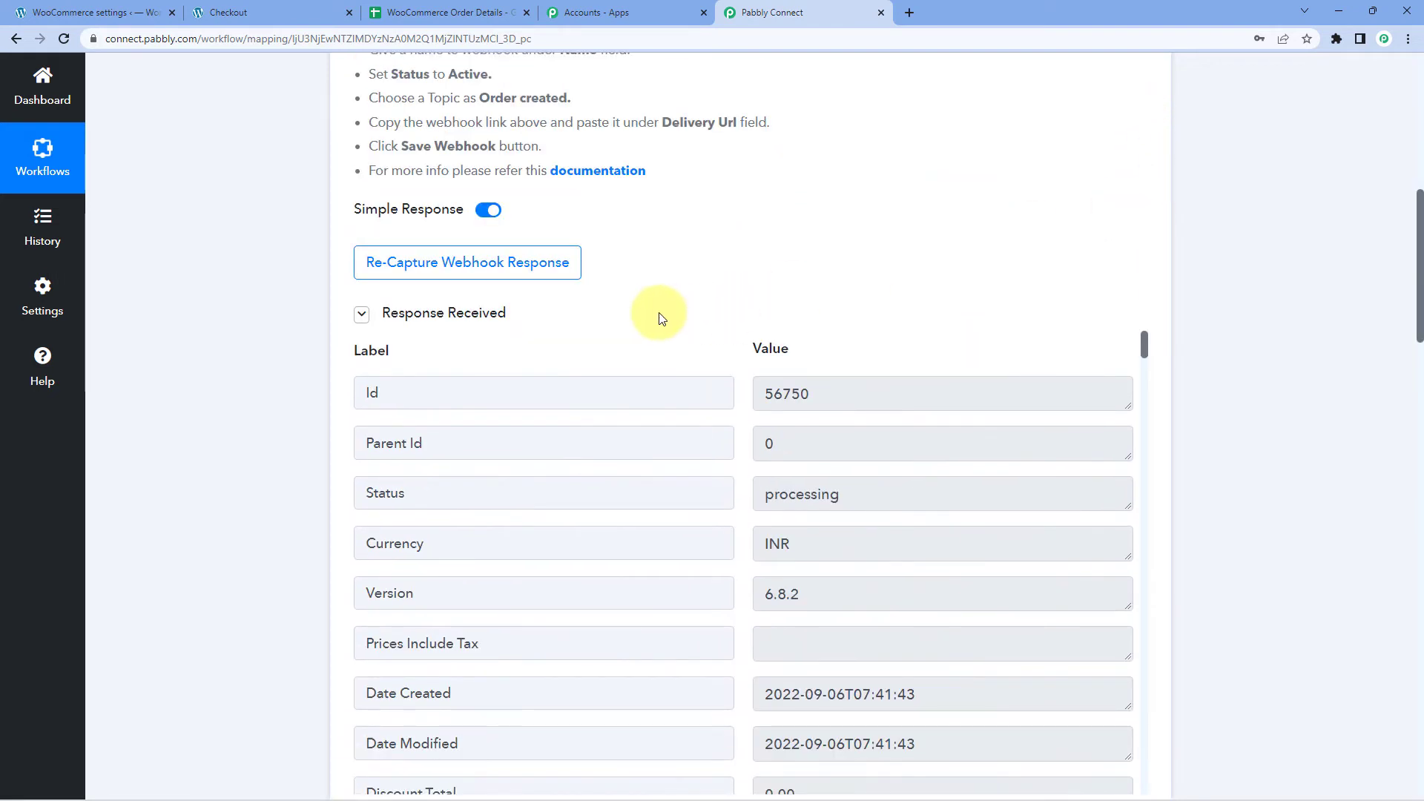
{"action": "left_click_drag", "start_coordinate": [816, 393], "coordinate": [738, 398]}
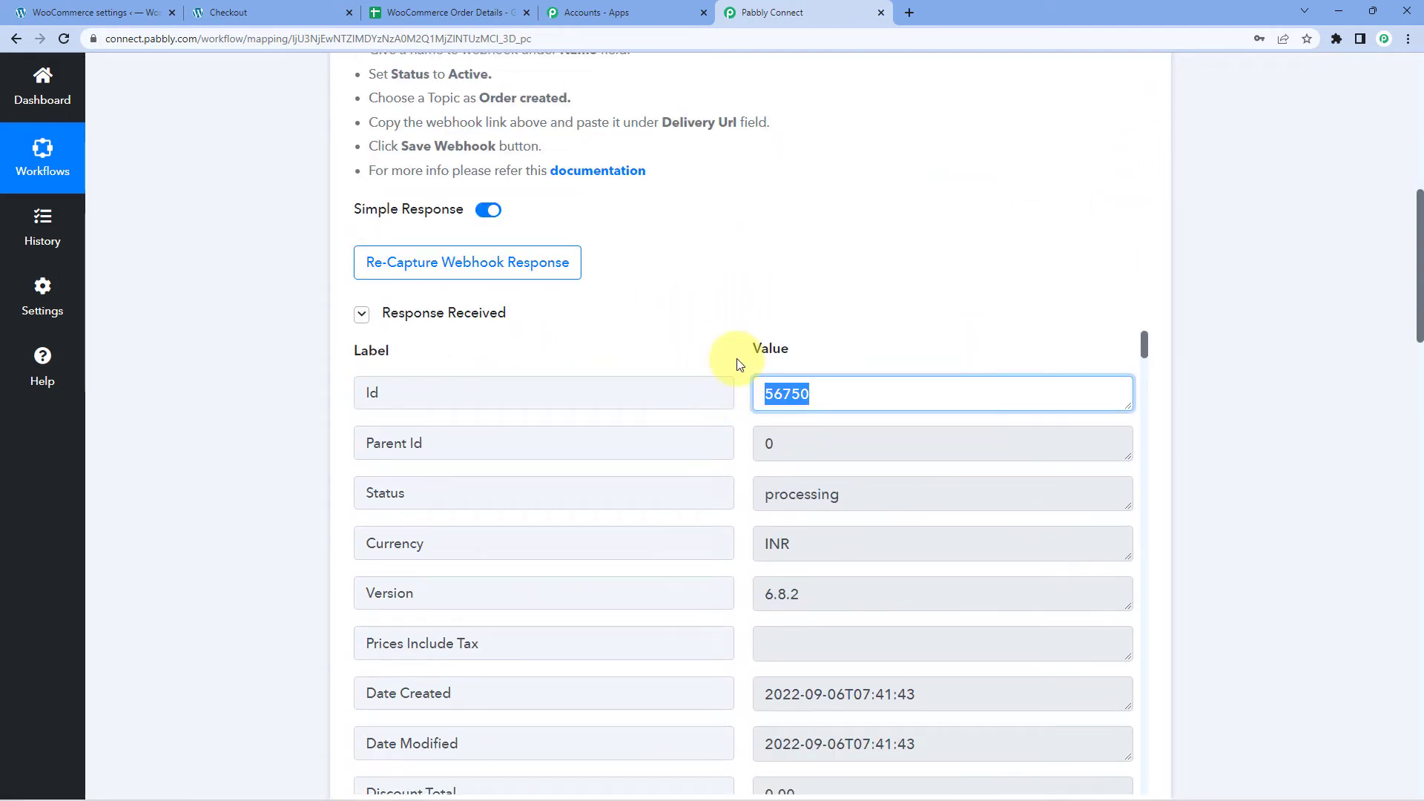
{"action": "left_click", "coordinate": [742, 363]}
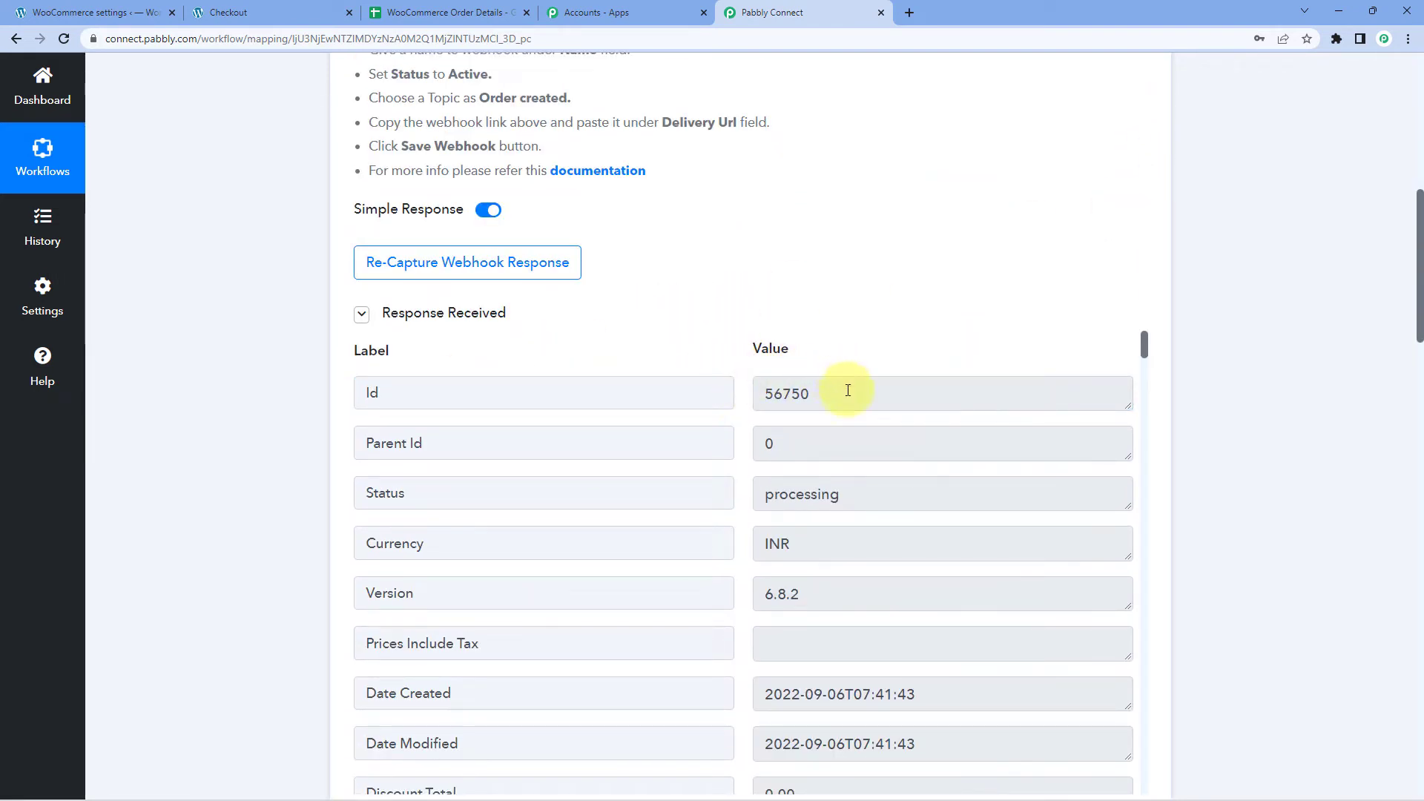
{"action": "left_click_drag", "start_coordinate": [848, 390], "coordinate": [724, 391]}
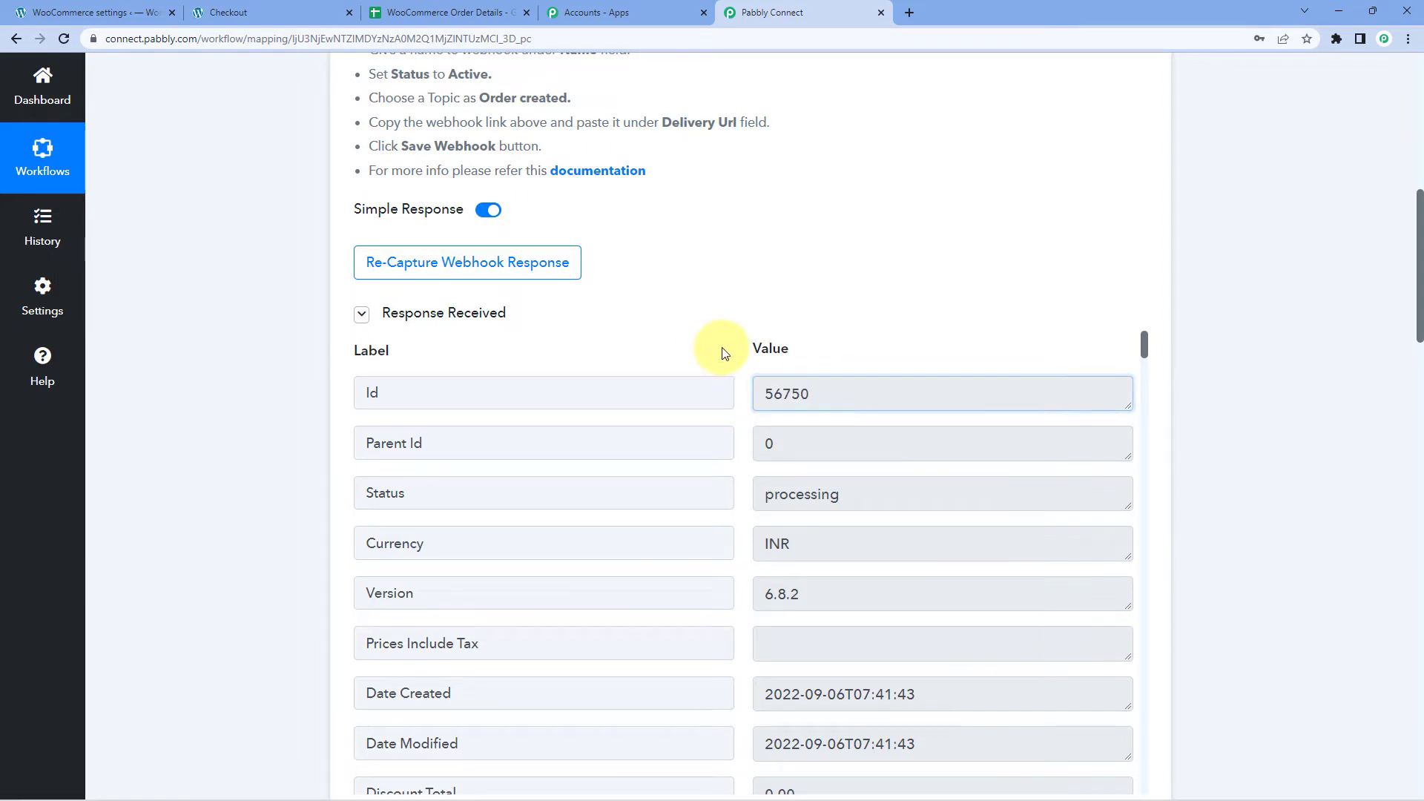
{"action": "scroll", "coordinate": [309, 404], "scroll_direction": "down", "scroll_amount": 8}
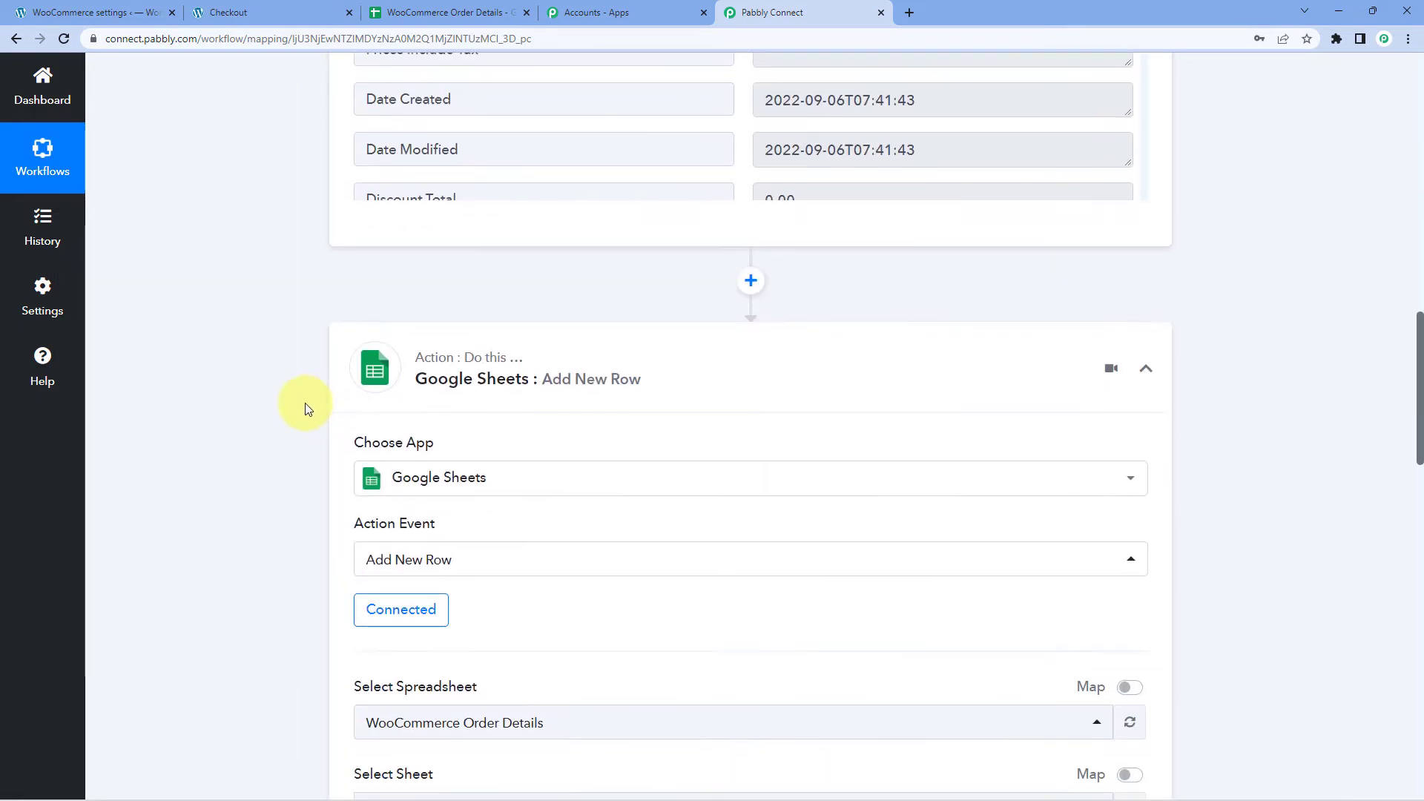
{"action": "scroll", "coordinate": [305, 402], "scroll_direction": "down", "scroll_amount": 7}
{"action": "left_click", "coordinate": [443, 379]}
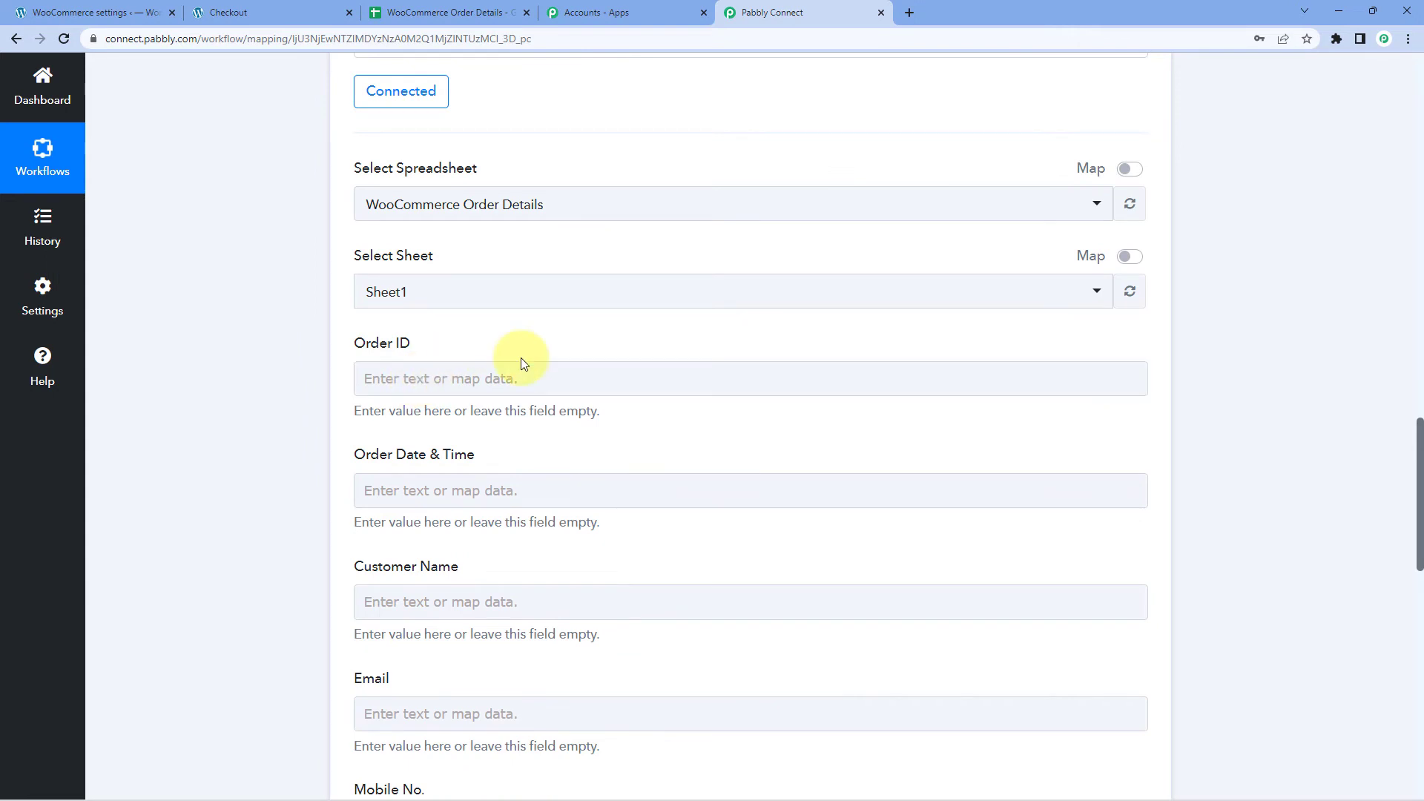
{"action": "scroll", "coordinate": [540, 357], "scroll_direction": "up", "scroll_amount": 15}
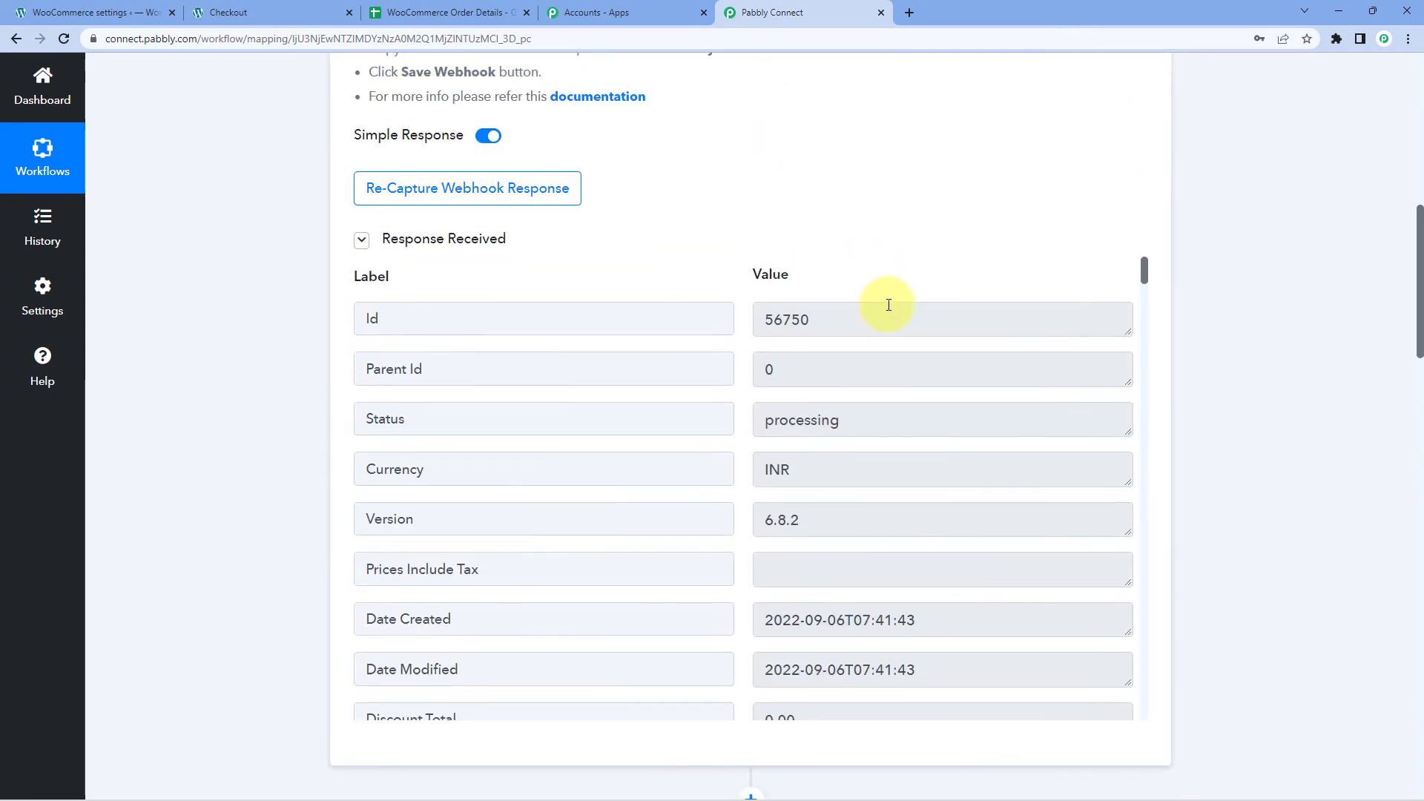
{"action": "left_click", "coordinate": [888, 305]}
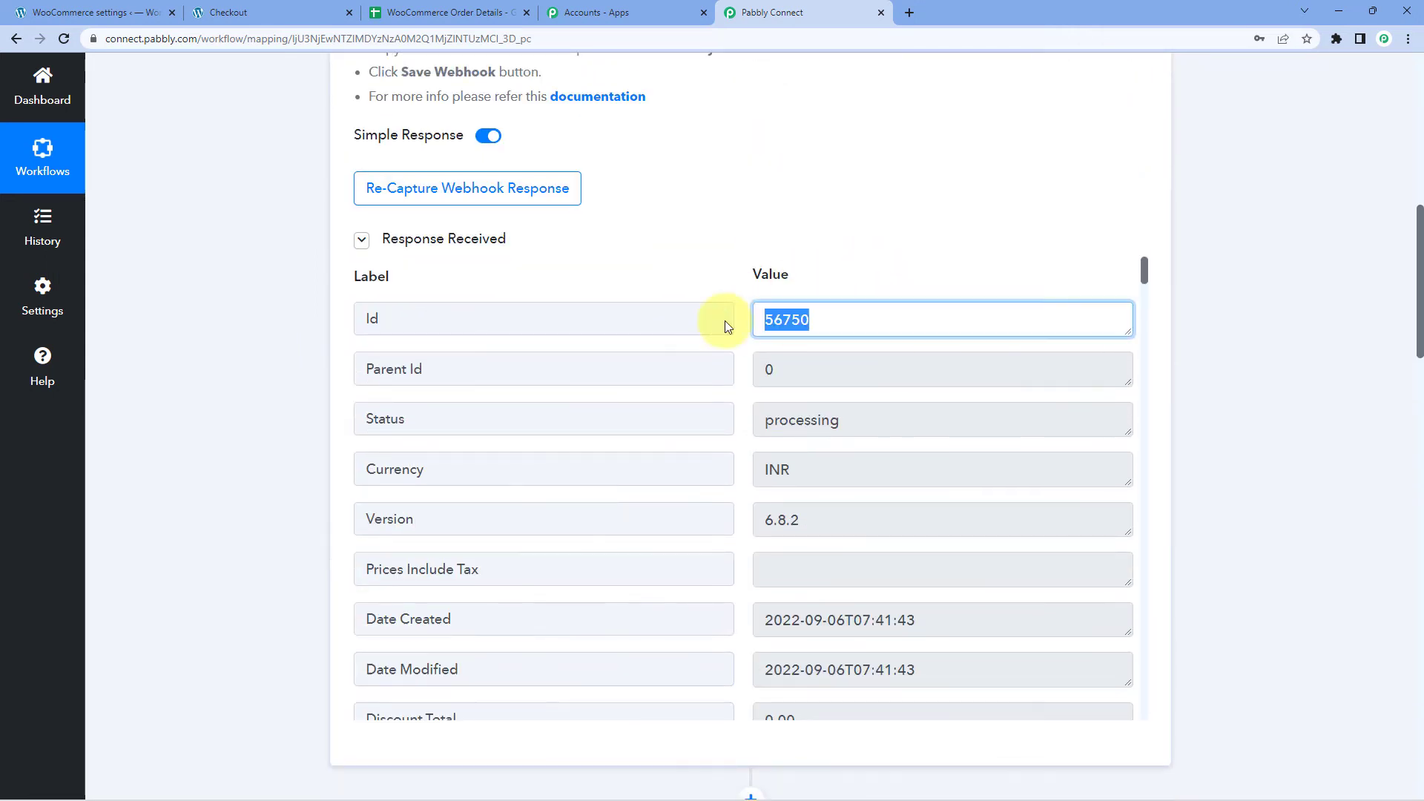
{"action": "scroll", "coordinate": [296, 416], "scroll_direction": "down", "scroll_amount": 17}
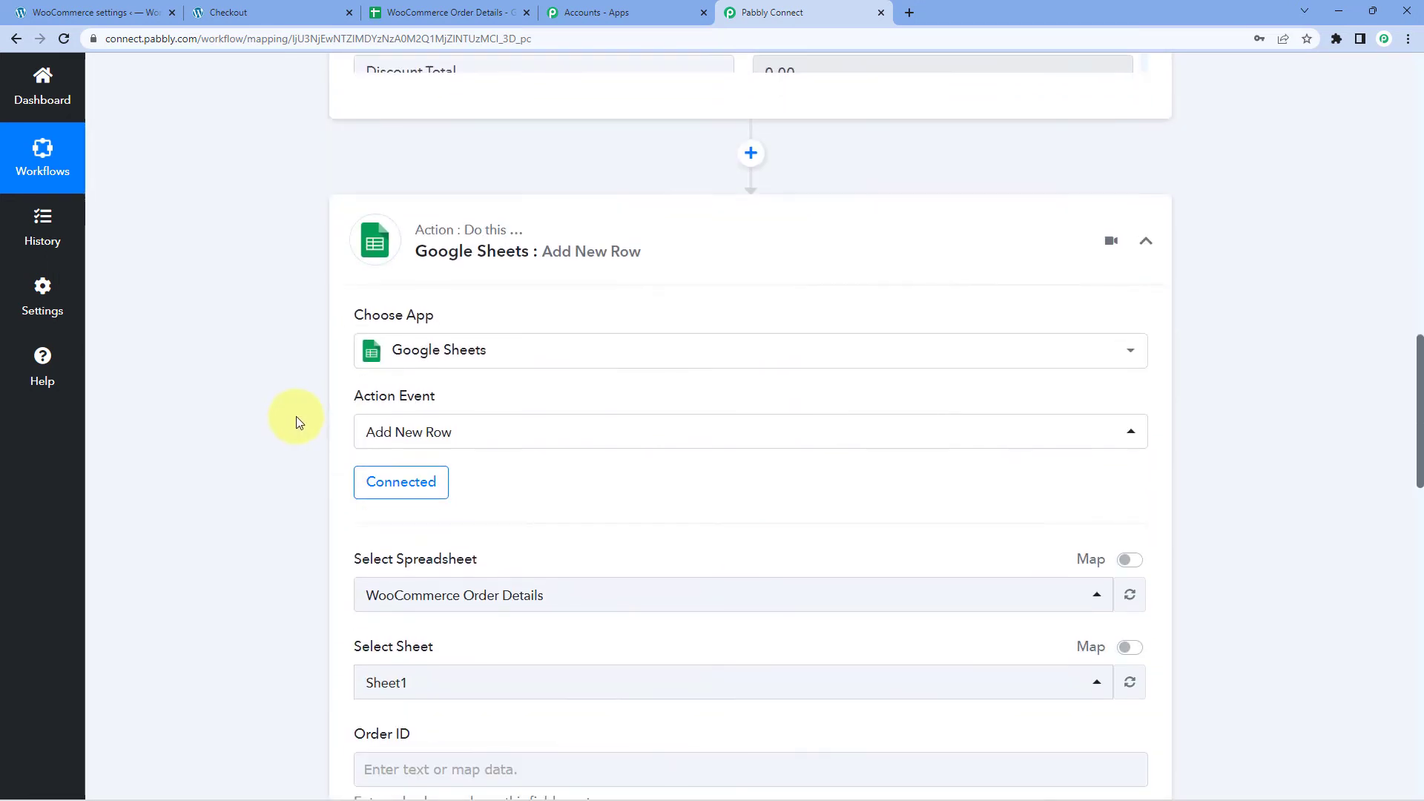
{"action": "left_click", "coordinate": [417, 231]}
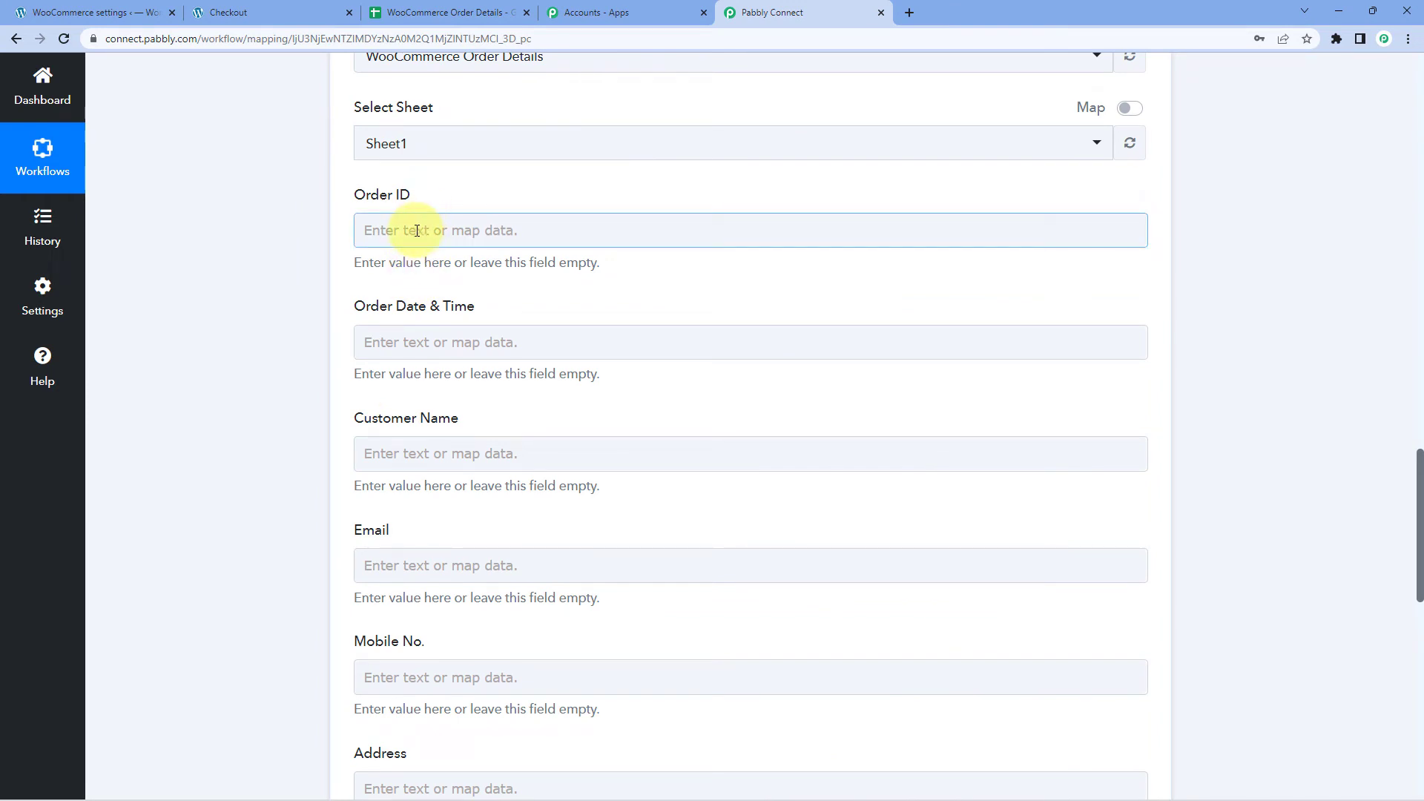
Map the WooCommerce order Id into the Order ID field.
{"action": "left_click", "coordinate": [399, 234]}
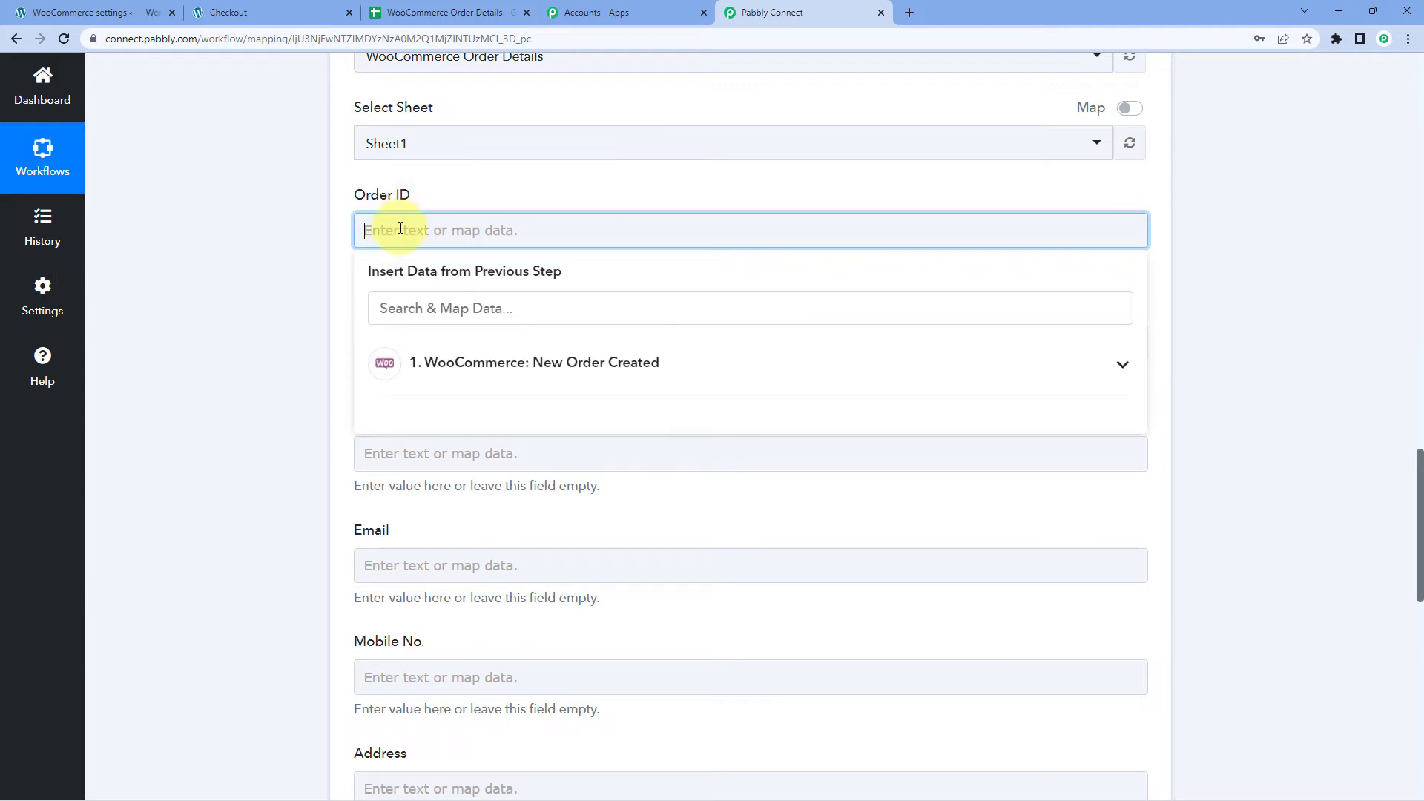
{"action": "left_click", "coordinate": [538, 356]}
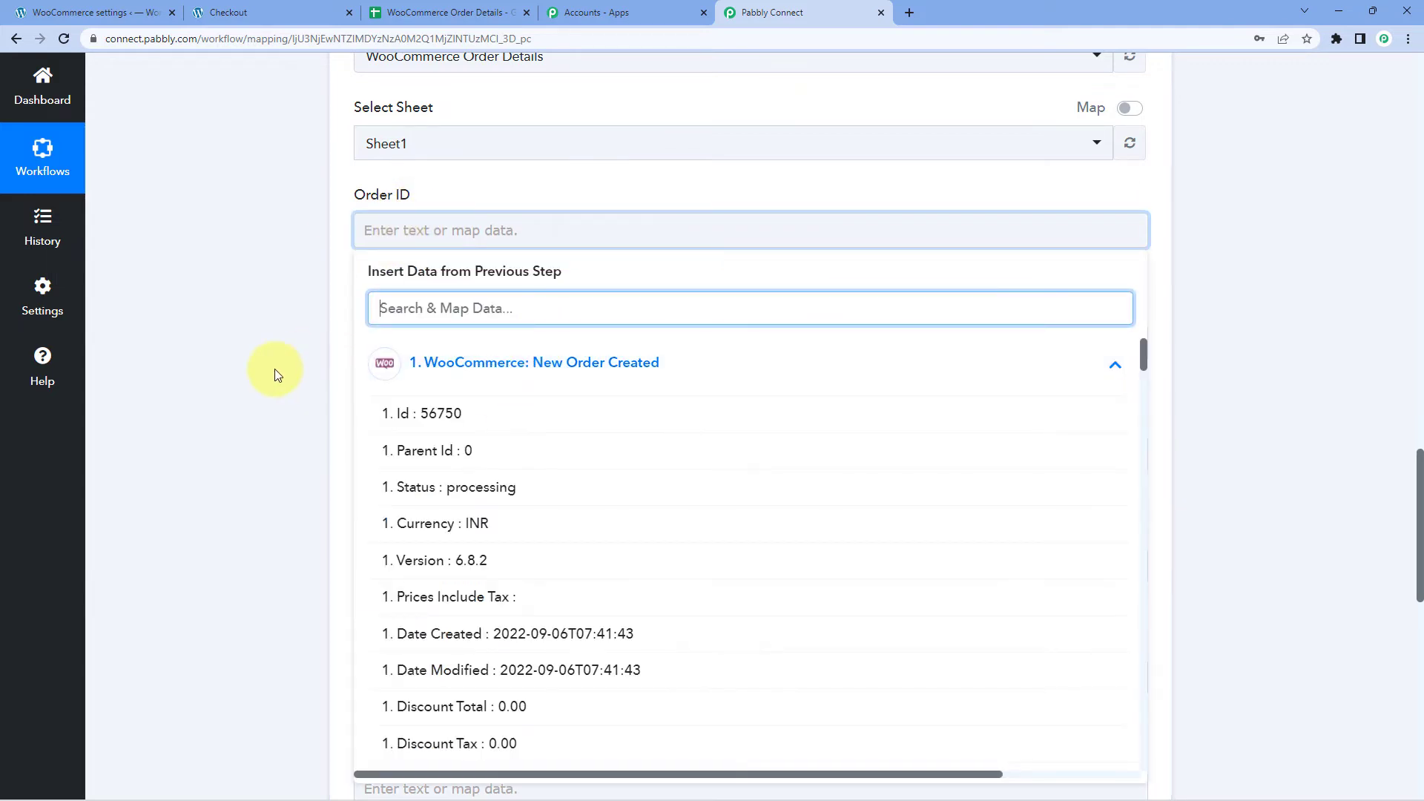
{"action": "scroll", "coordinate": [296, 334], "scroll_direction": "down", "scroll_amount": 2}
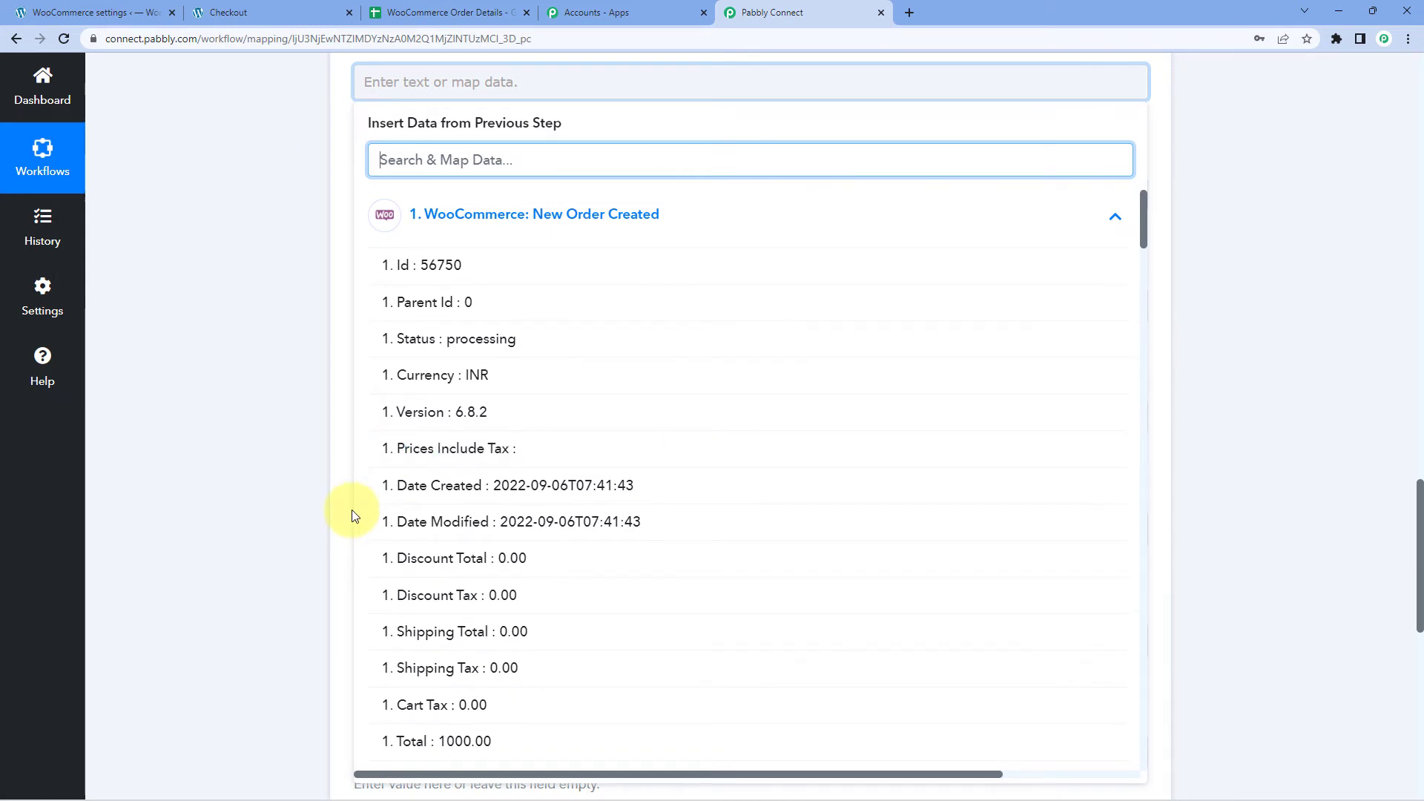
{"action": "left_click", "coordinate": [465, 275]}
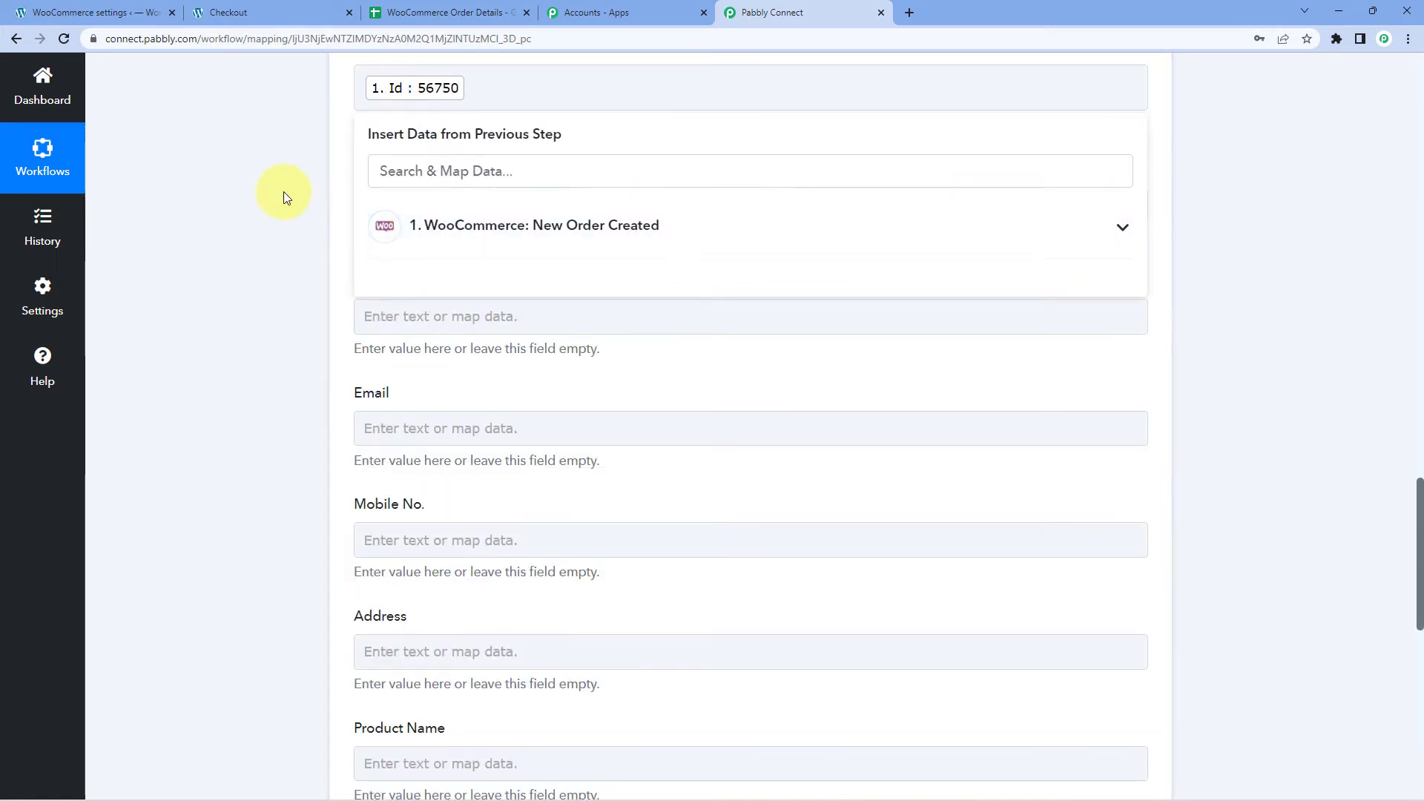
{"action": "left_click", "coordinate": [284, 192]}
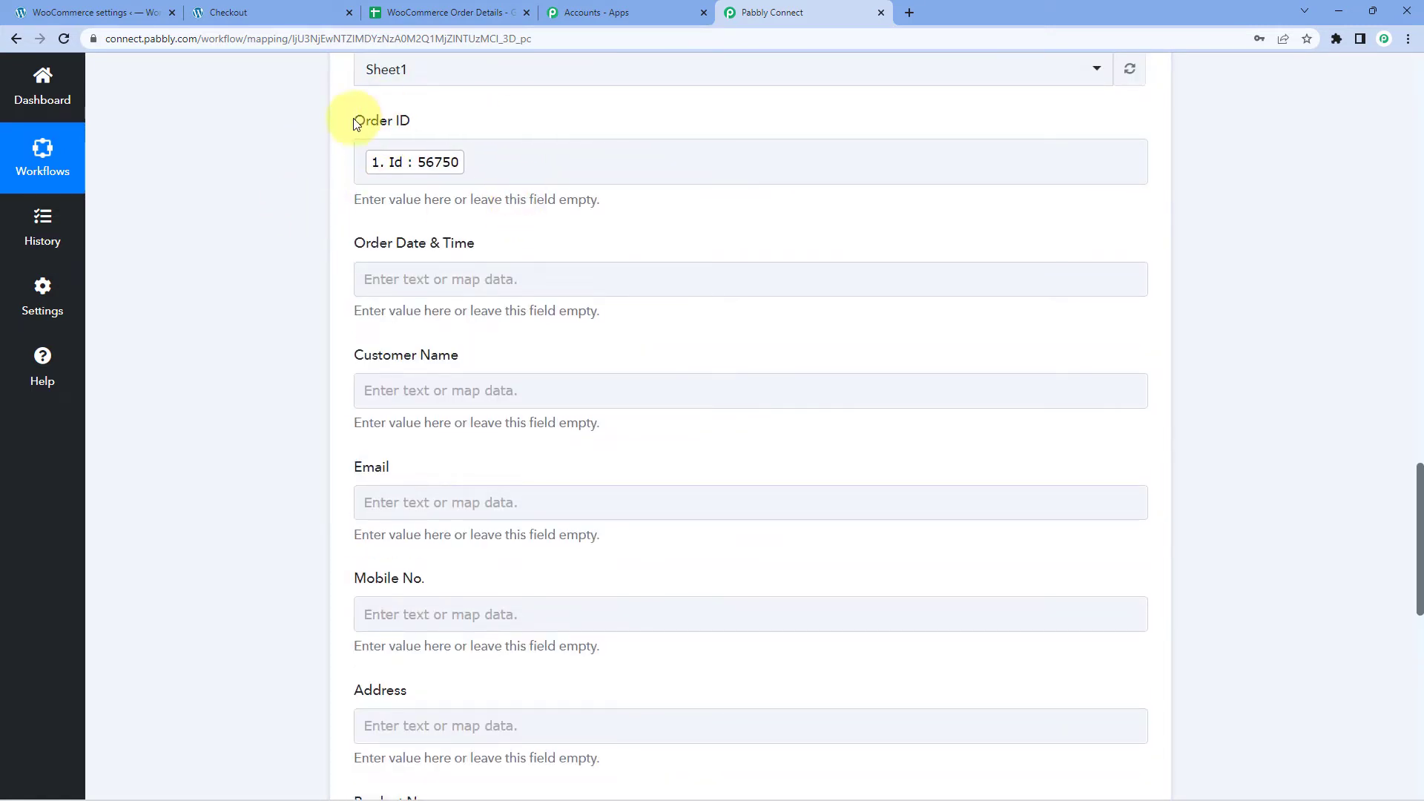
{"action": "scroll", "coordinate": [318, 182], "scroll_direction": "down", "scroll_amount": 1}
{"action": "scroll", "coordinate": [371, 147], "scroll_direction": "up", "scroll_amount": 1}
{"action": "left_click", "coordinate": [398, 150]}
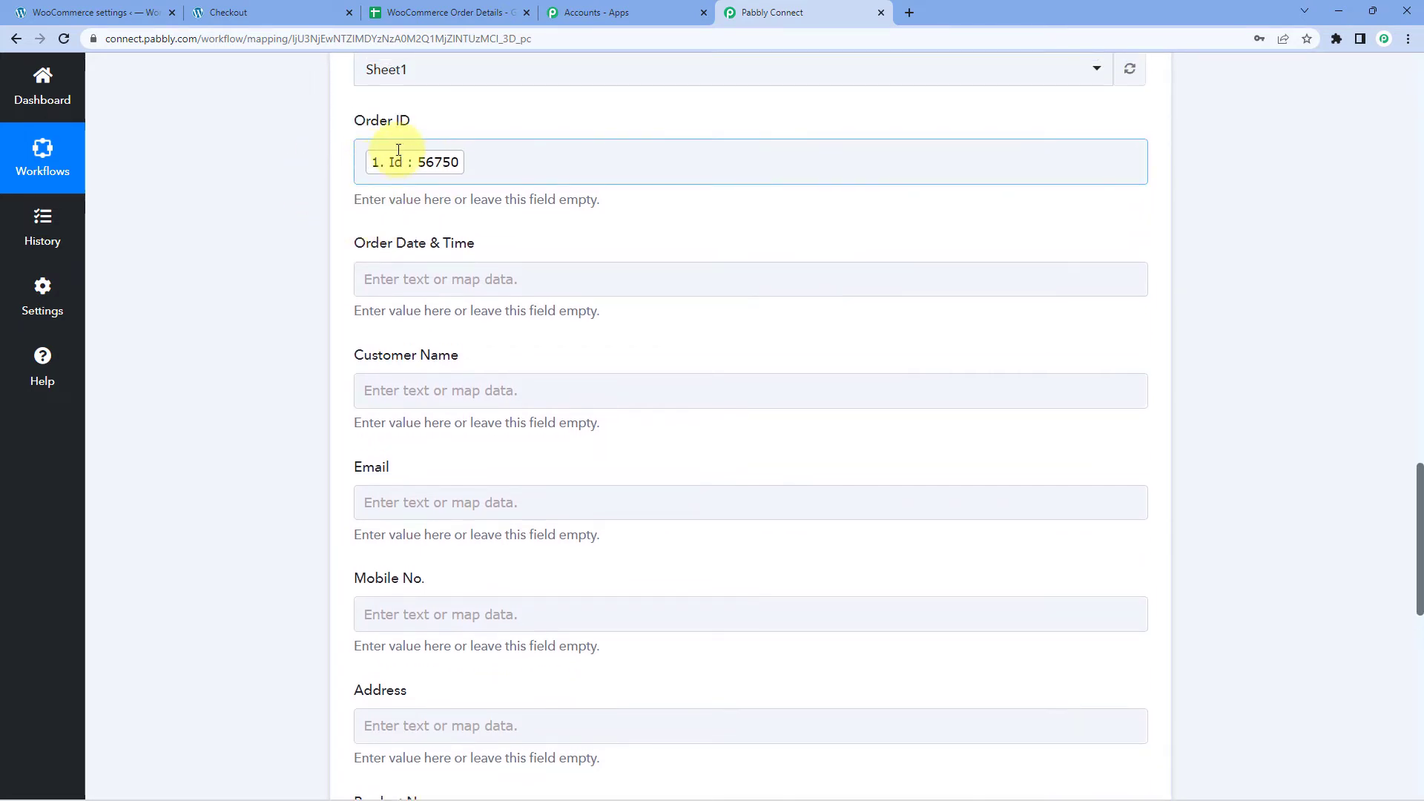
{"action": "left_click", "coordinate": [411, 194]}
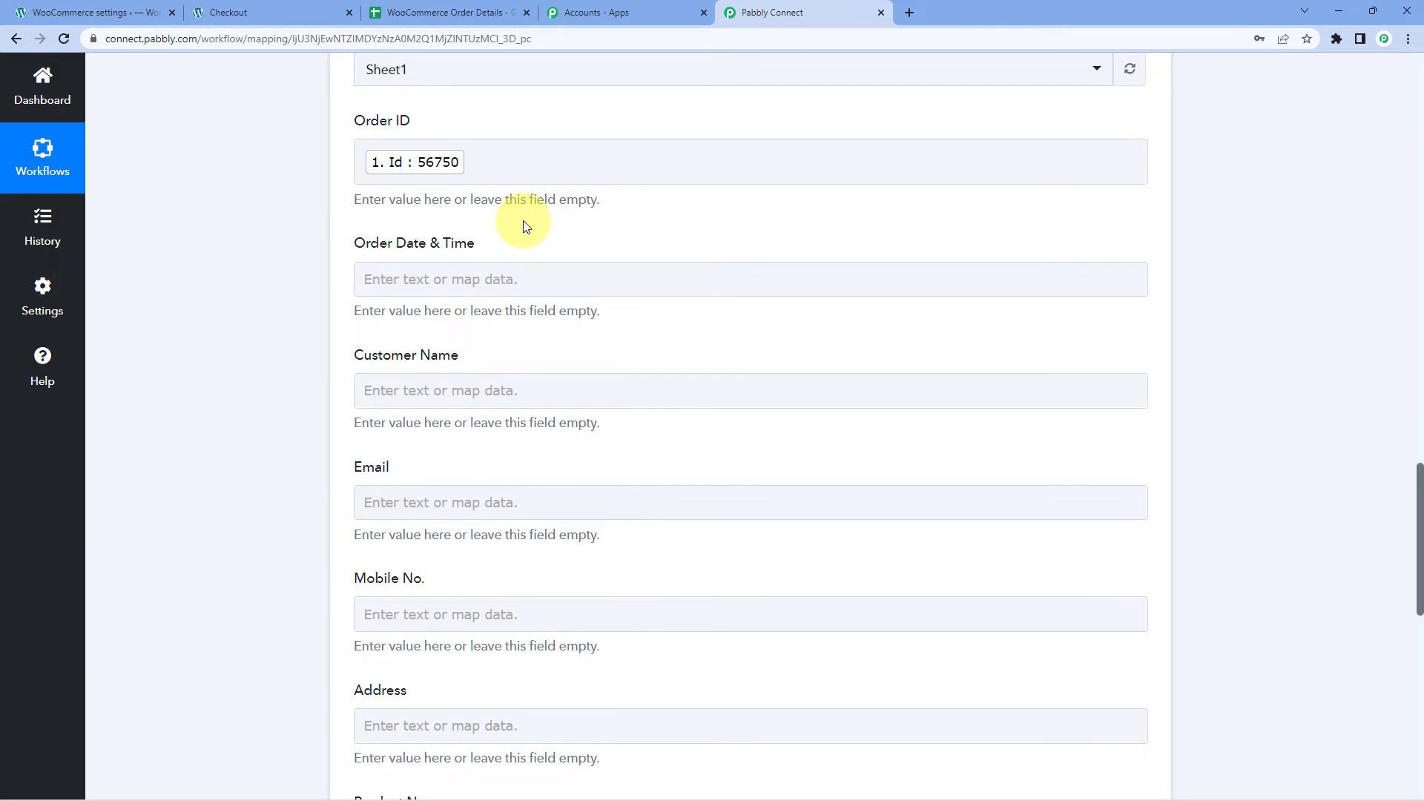
Map the order's Date Created into the Order Date & Time field.
{"action": "scroll", "coordinate": [526, 228], "scroll_direction": "down", "scroll_amount": 2}
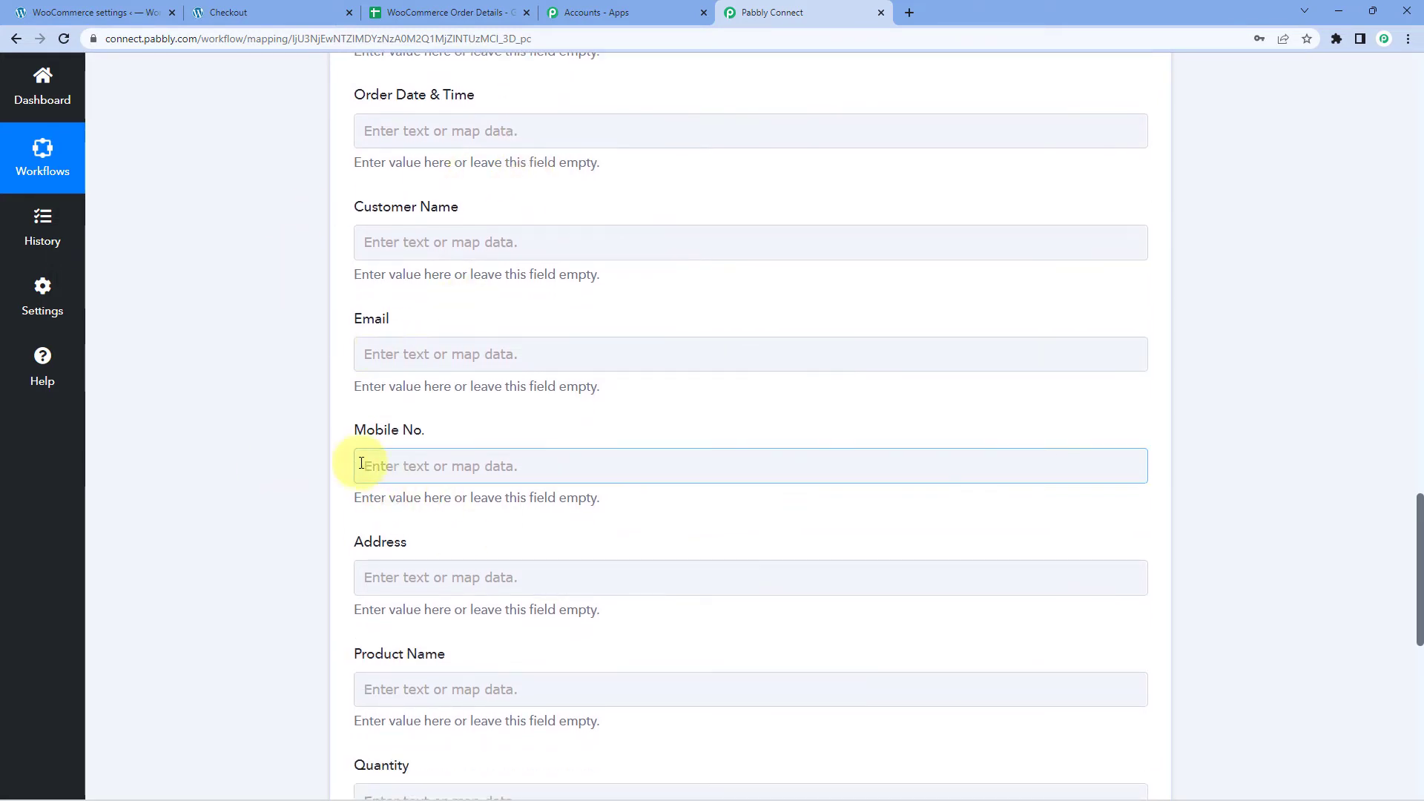
{"action": "scroll", "coordinate": [332, 466], "scroll_direction": "up", "scroll_amount": 2}
{"action": "scroll", "coordinate": [329, 460], "scroll_direction": "up", "scroll_amount": 2}
{"action": "scroll", "coordinate": [328, 460], "scroll_direction": "down", "scroll_amount": 2}
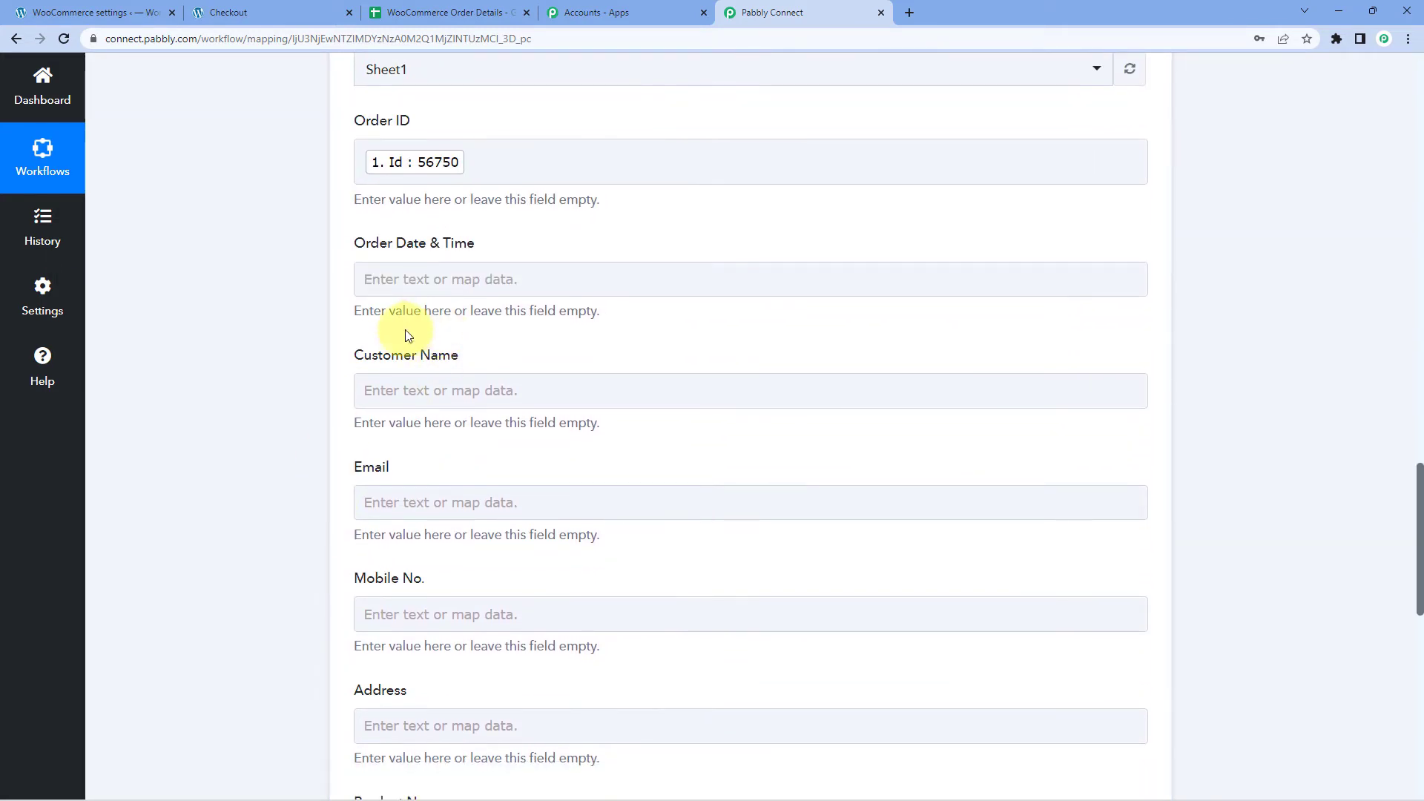
{"action": "left_click", "coordinate": [391, 273]}
{"action": "left_click", "coordinate": [375, 280]}
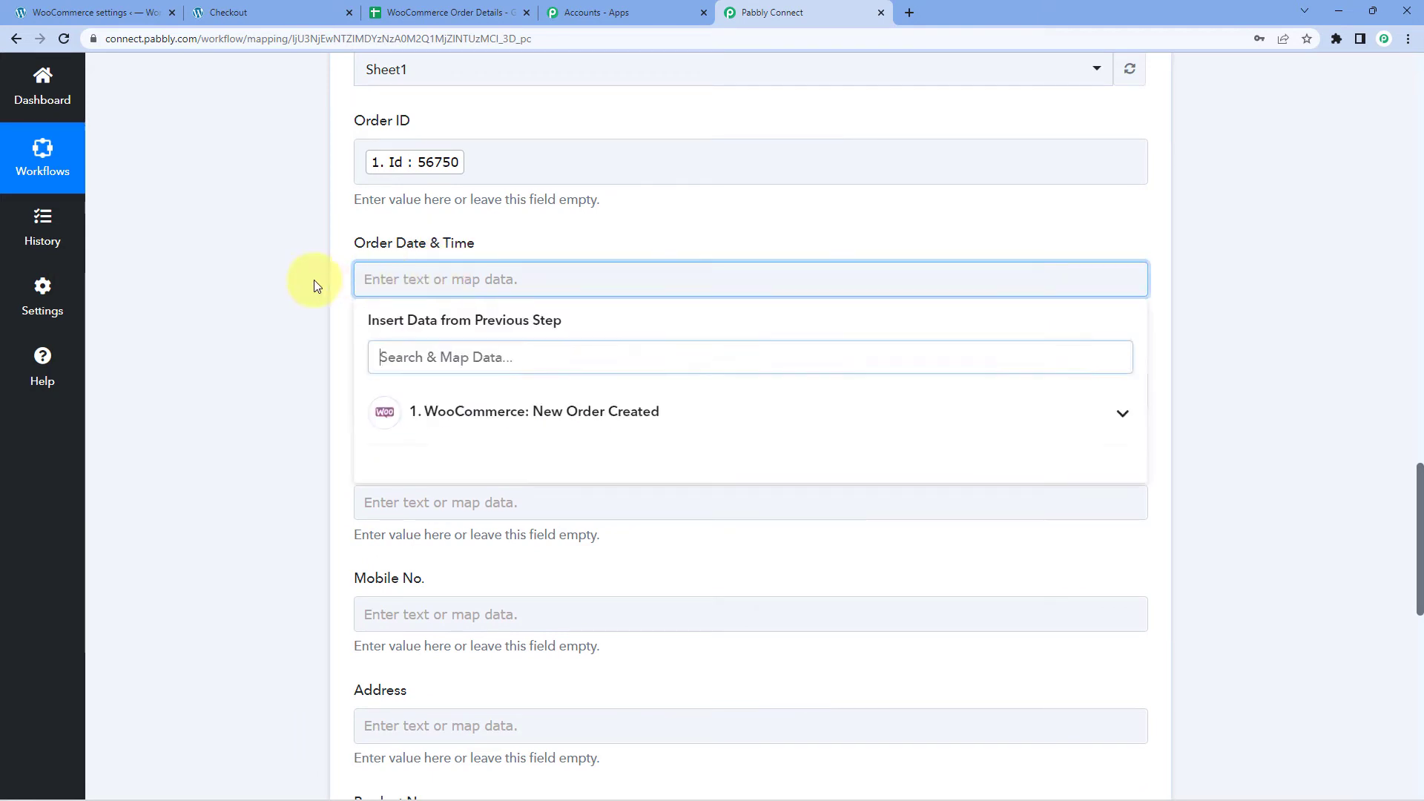
{"action": "scroll", "coordinate": [314, 282], "scroll_direction": "down", "scroll_amount": 2}
{"action": "scroll", "coordinate": [310, 288], "scroll_direction": "up", "scroll_amount": 1}
{"action": "left_click", "coordinate": [509, 338]}
{"action": "scroll", "coordinate": [288, 382], "scroll_direction": "down", "scroll_amount": 2}
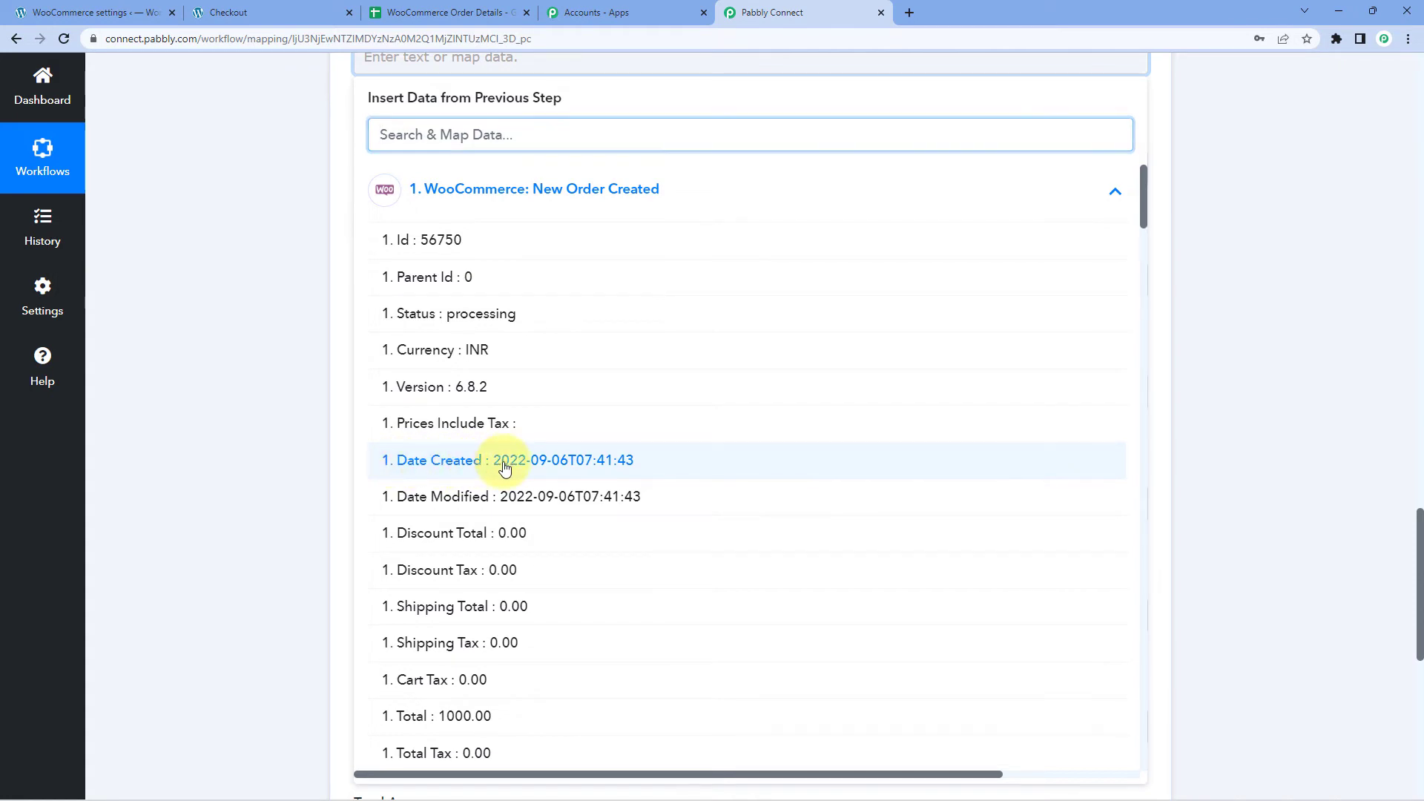
{"action": "left_click", "coordinate": [504, 467]}
{"action": "left_click", "coordinate": [290, 224]}
{"action": "scroll", "coordinate": [407, 178], "scroll_direction": "down", "scroll_amount": 1}
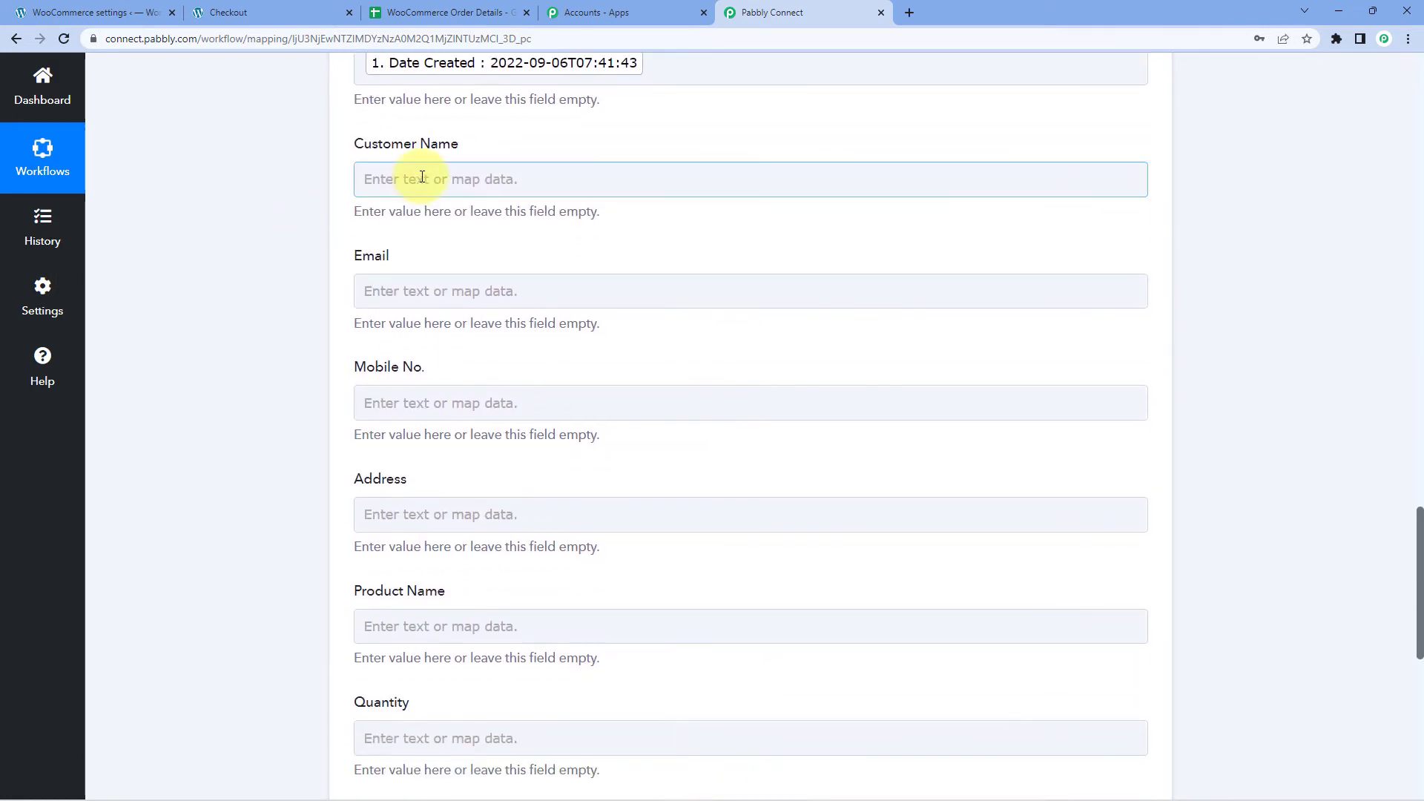
Fill Customer Name with the order's Billing First Name and Billing Last Name.
{"action": "left_click", "coordinate": [378, 178]}
{"action": "scroll", "coordinate": [371, 230], "scroll_direction": "down", "scroll_amount": 1}
{"action": "scroll", "coordinate": [318, 255], "scroll_direction": "up", "scroll_amount": 1}
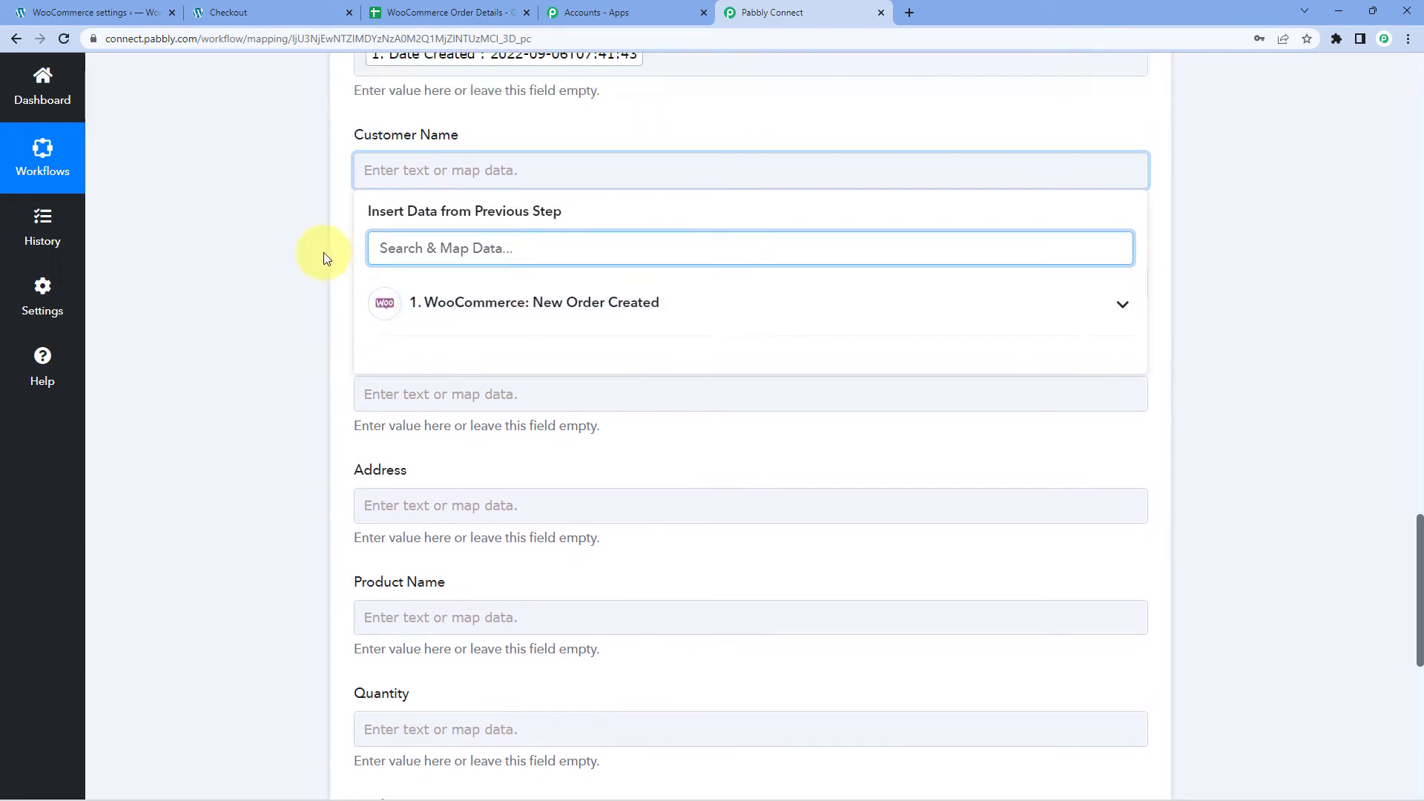
{"action": "scroll", "coordinate": [309, 343], "scroll_direction": "up", "scroll_amount": 1}
{"action": "left_click", "coordinate": [466, 396]}
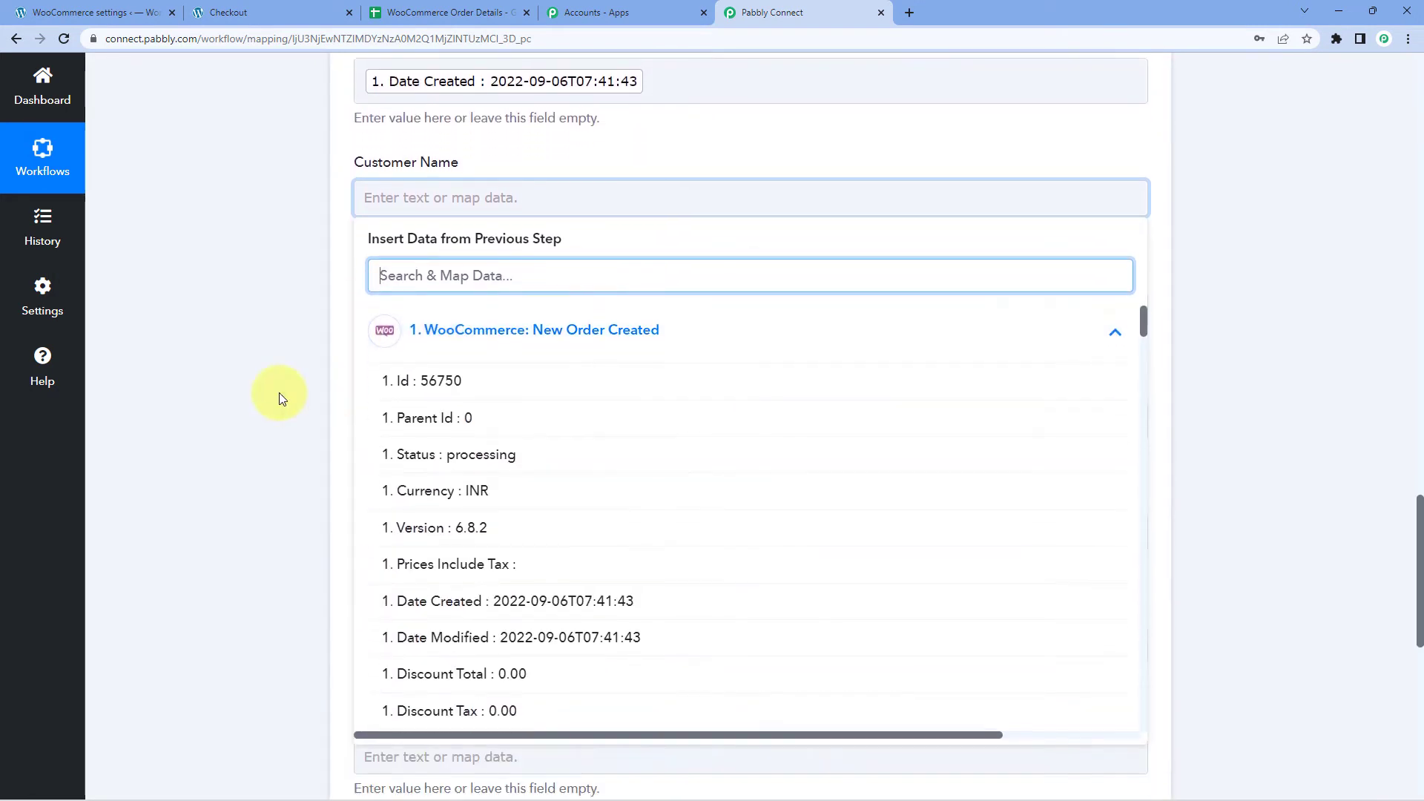
{"action": "scroll", "coordinate": [381, 398], "scroll_direction": "down", "scroll_amount": 2}
{"action": "scroll", "coordinate": [477, 401], "scroll_direction": "up", "scroll_amount": 1}
{"action": "scroll", "coordinate": [505, 413], "scroll_direction": "down", "scroll_amount": 2}
{"action": "scroll", "coordinate": [505, 413], "scroll_direction": "down", "scroll_amount": 5}
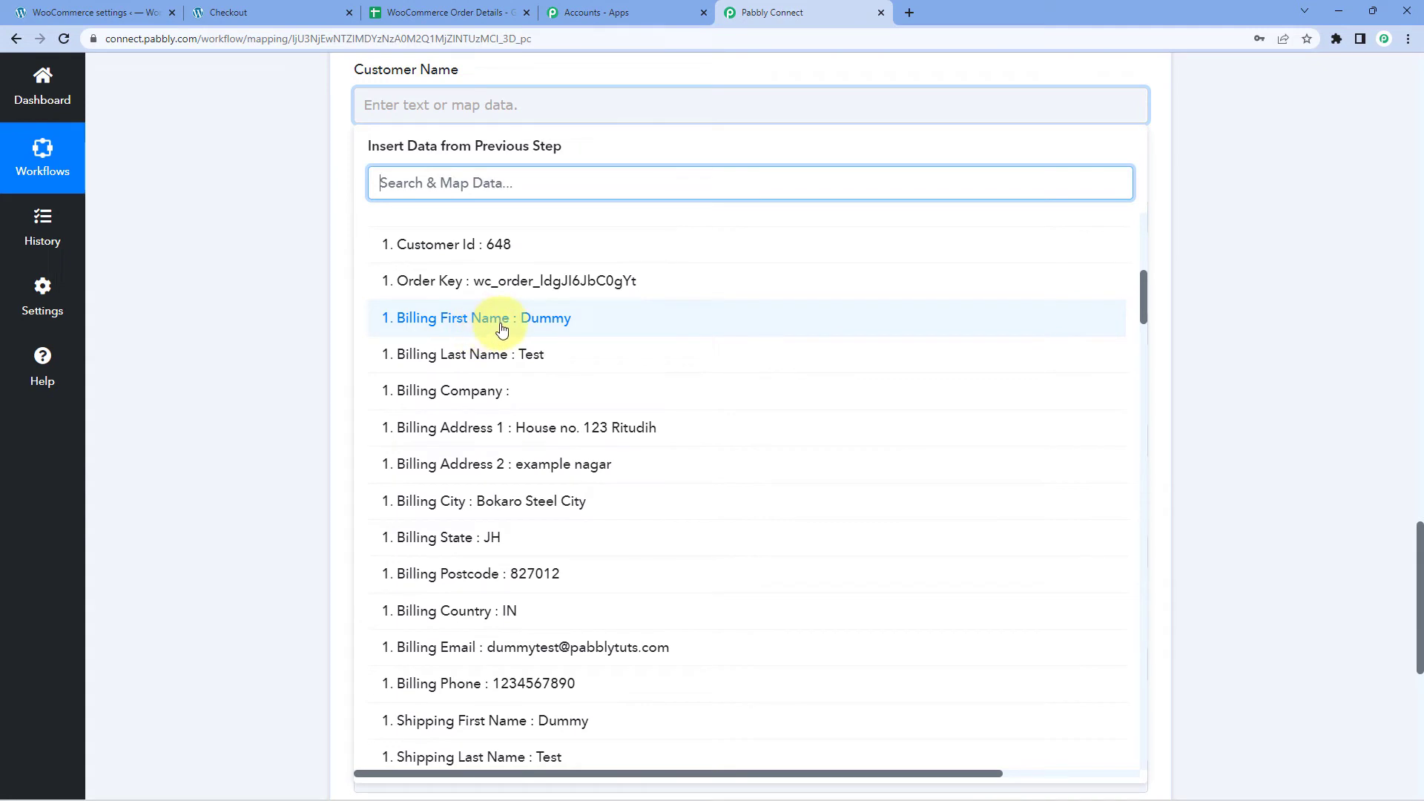
{"action": "left_click", "coordinate": [502, 329]}
{"action": "scroll", "coordinate": [489, 295], "scroll_direction": "up", "scroll_amount": 1}
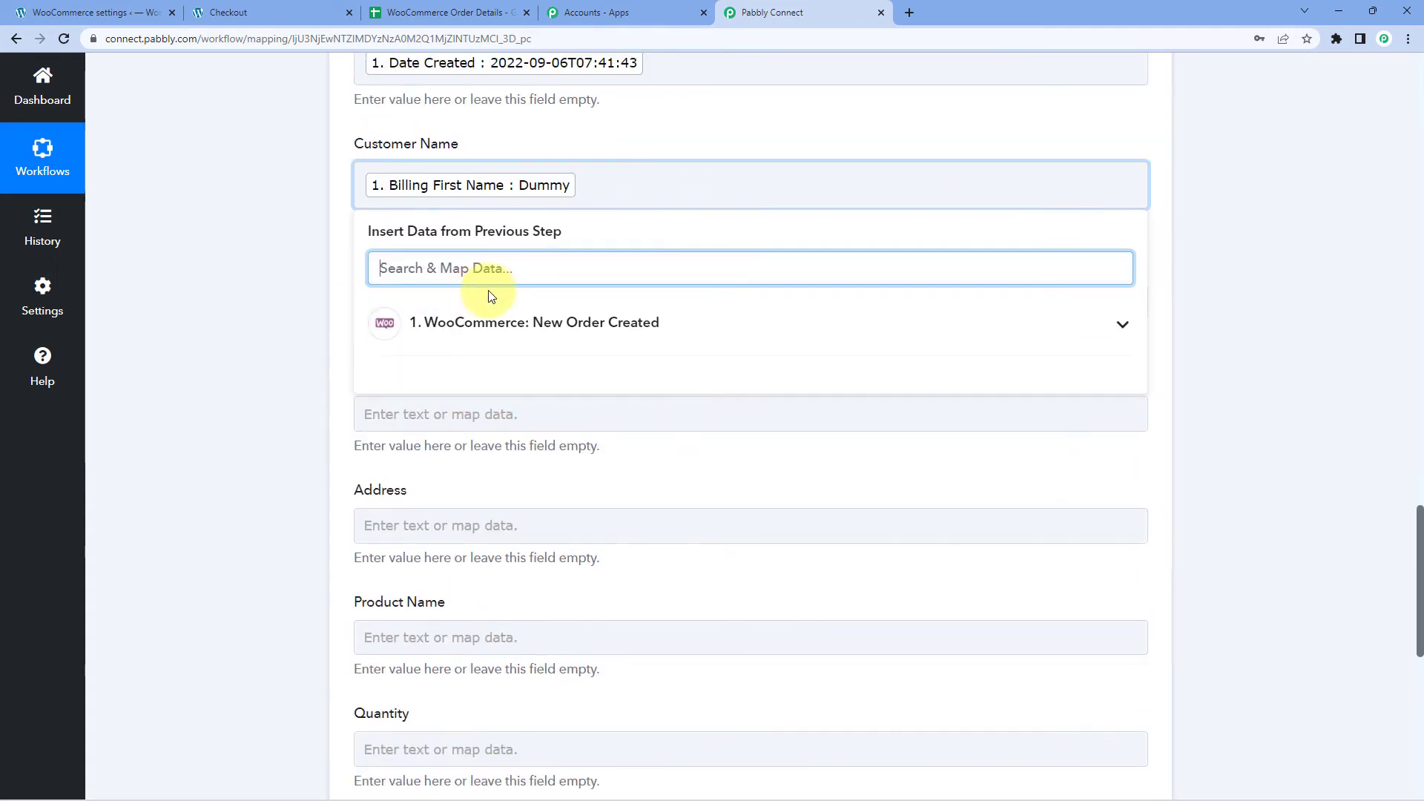
{"action": "left_click", "coordinate": [594, 181]}
{"action": "left_click", "coordinate": [477, 346]}
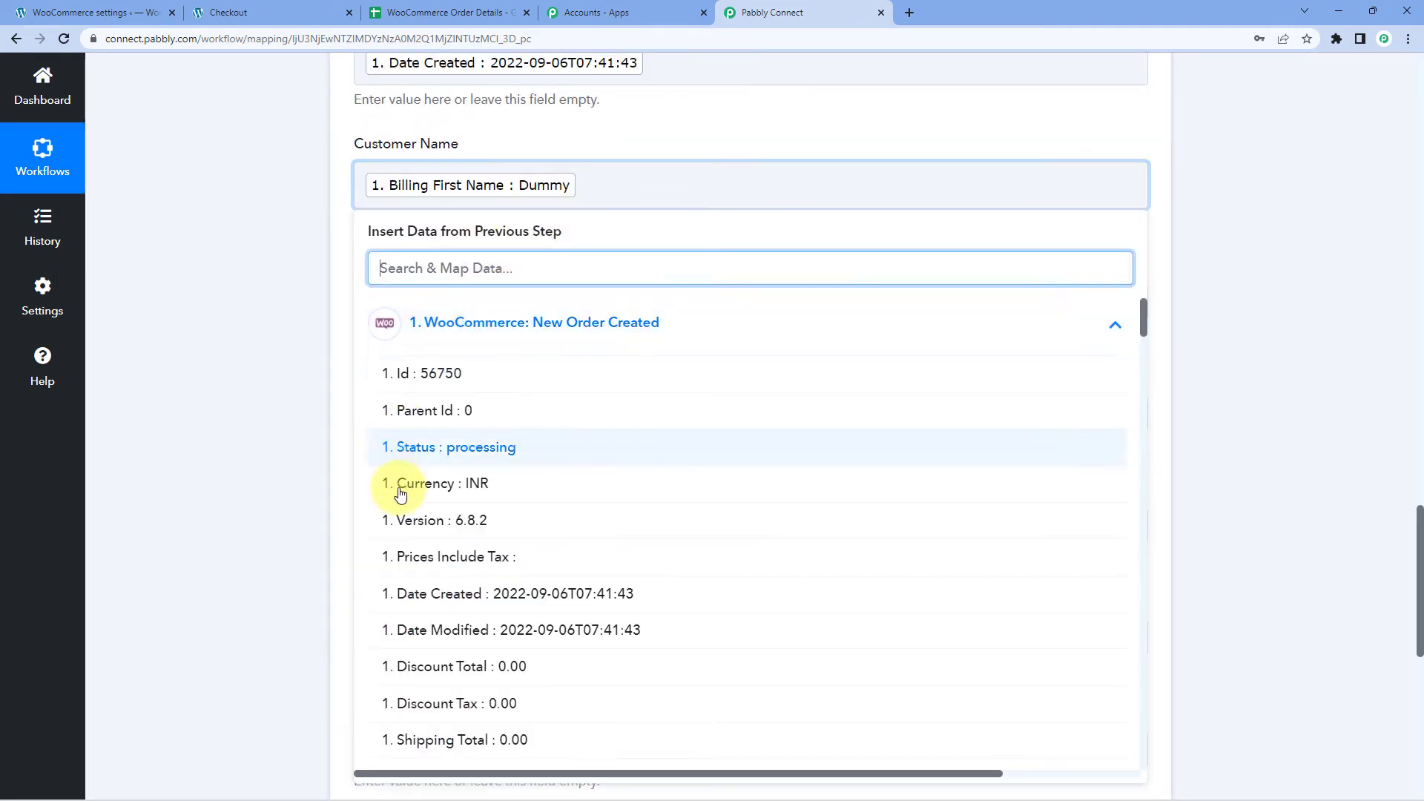
{"action": "scroll", "coordinate": [475, 497], "scroll_direction": "down", "scroll_amount": 7}
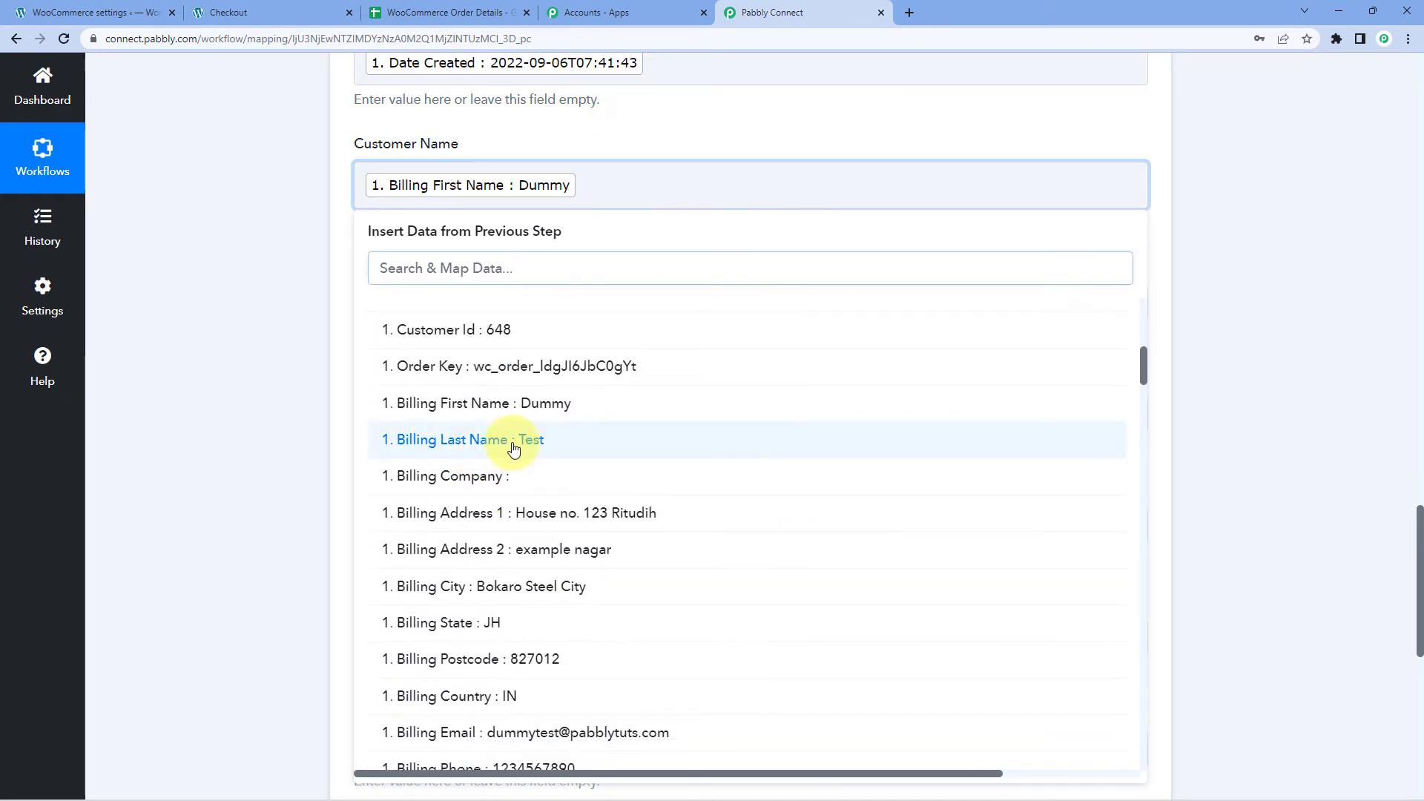
{"action": "left_click", "coordinate": [516, 445]}
{"action": "left_click", "coordinate": [266, 319]}
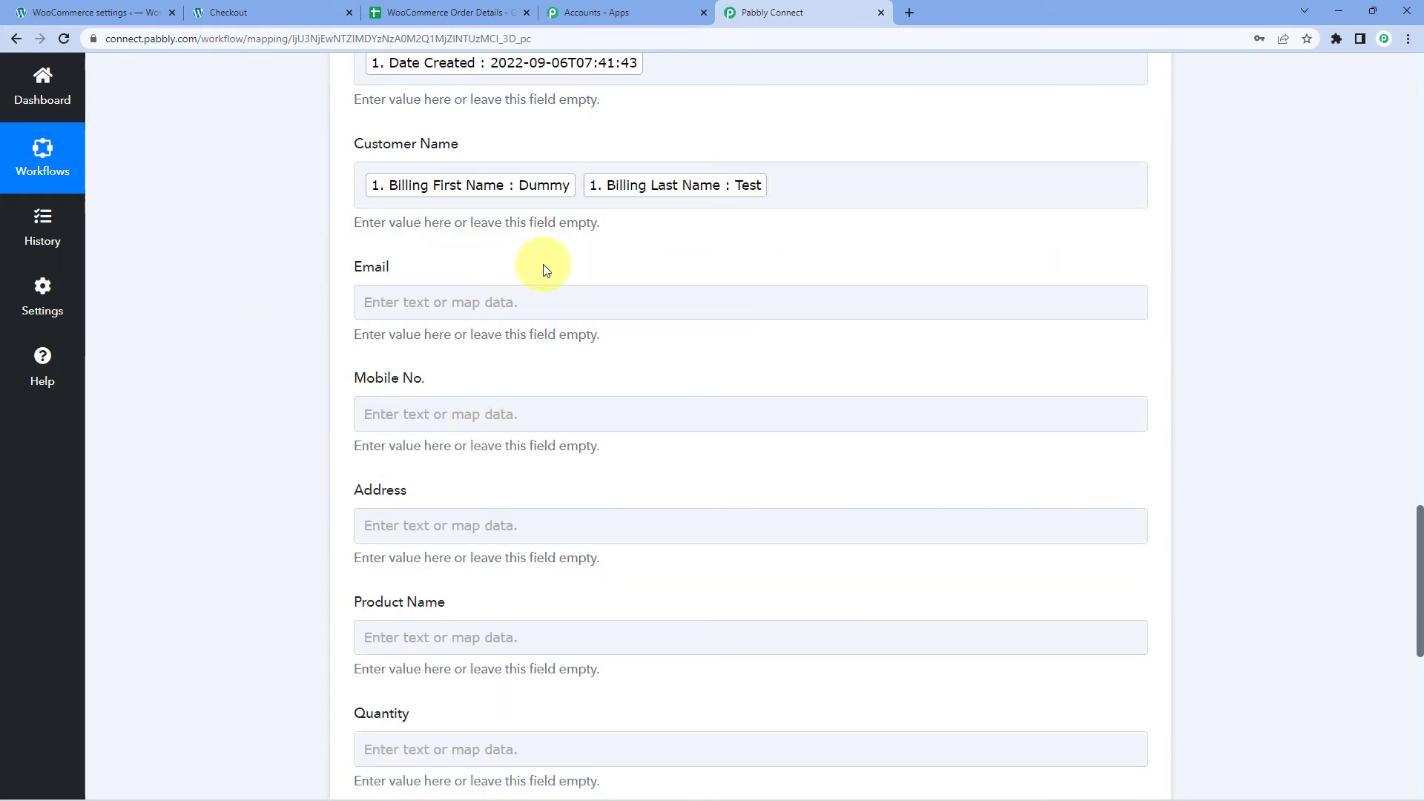
{"action": "scroll", "coordinate": [545, 269], "scroll_direction": "down", "scroll_amount": 1}
Map Billing Email into Email and Billing Phone into Mobile No.
{"action": "left_click", "coordinate": [365, 237]}
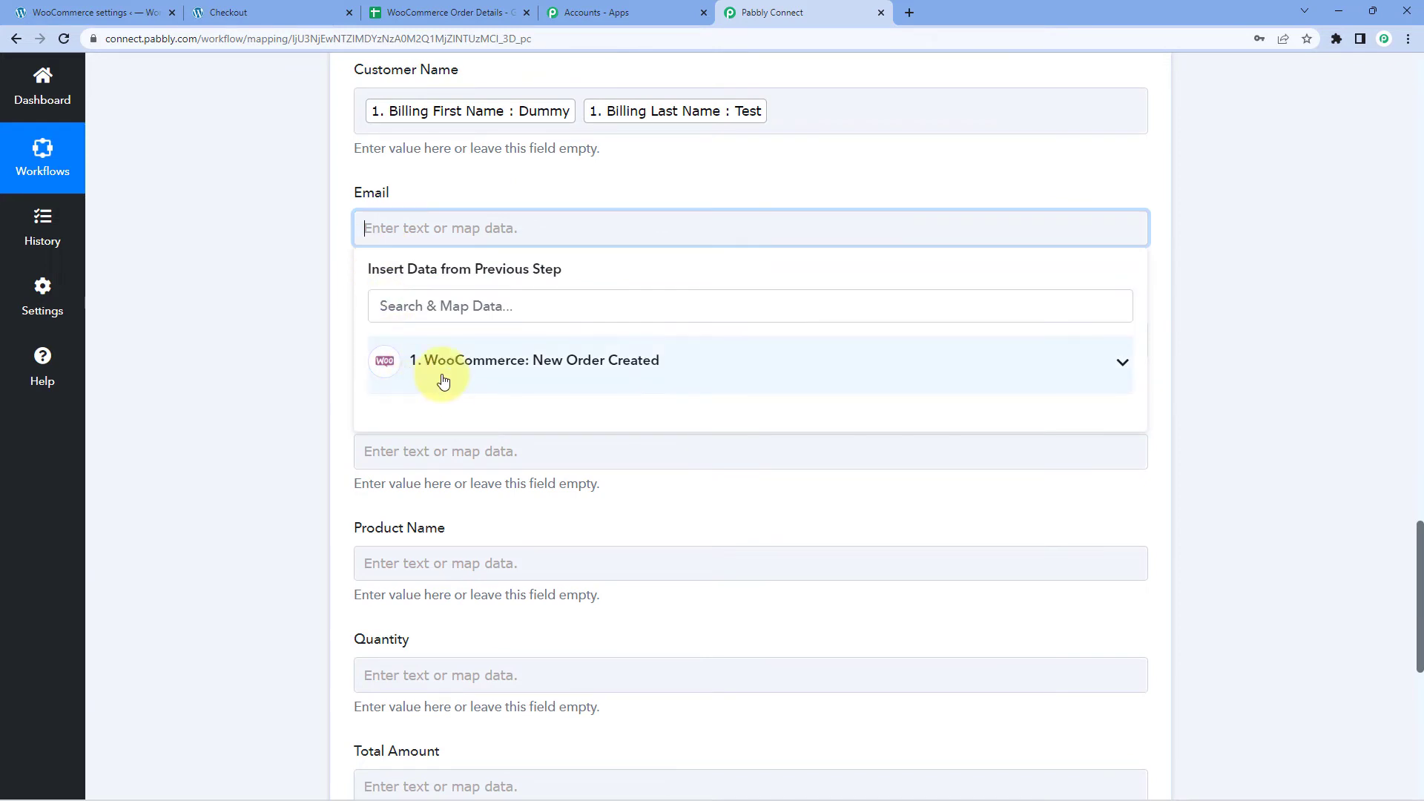
{"action": "left_click", "coordinate": [397, 371]}
{"action": "scroll", "coordinate": [519, 445], "scroll_direction": "down", "scroll_amount": 15}
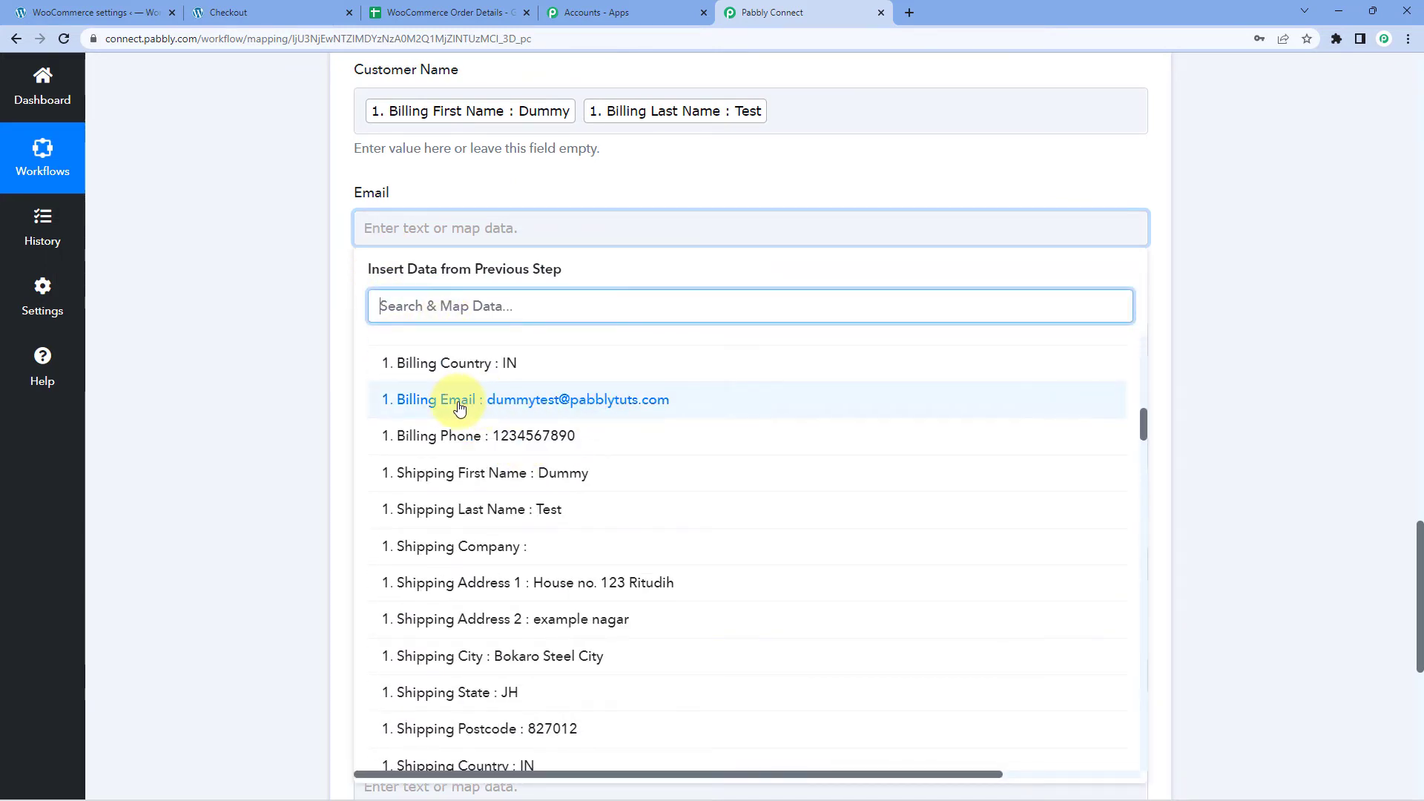
{"action": "left_click", "coordinate": [460, 408]}
{"action": "left_click", "coordinate": [270, 356]}
{"action": "scroll", "coordinate": [270, 356], "scroll_direction": "down", "scroll_amount": 1}
{"action": "left_click", "coordinate": [455, 277]}
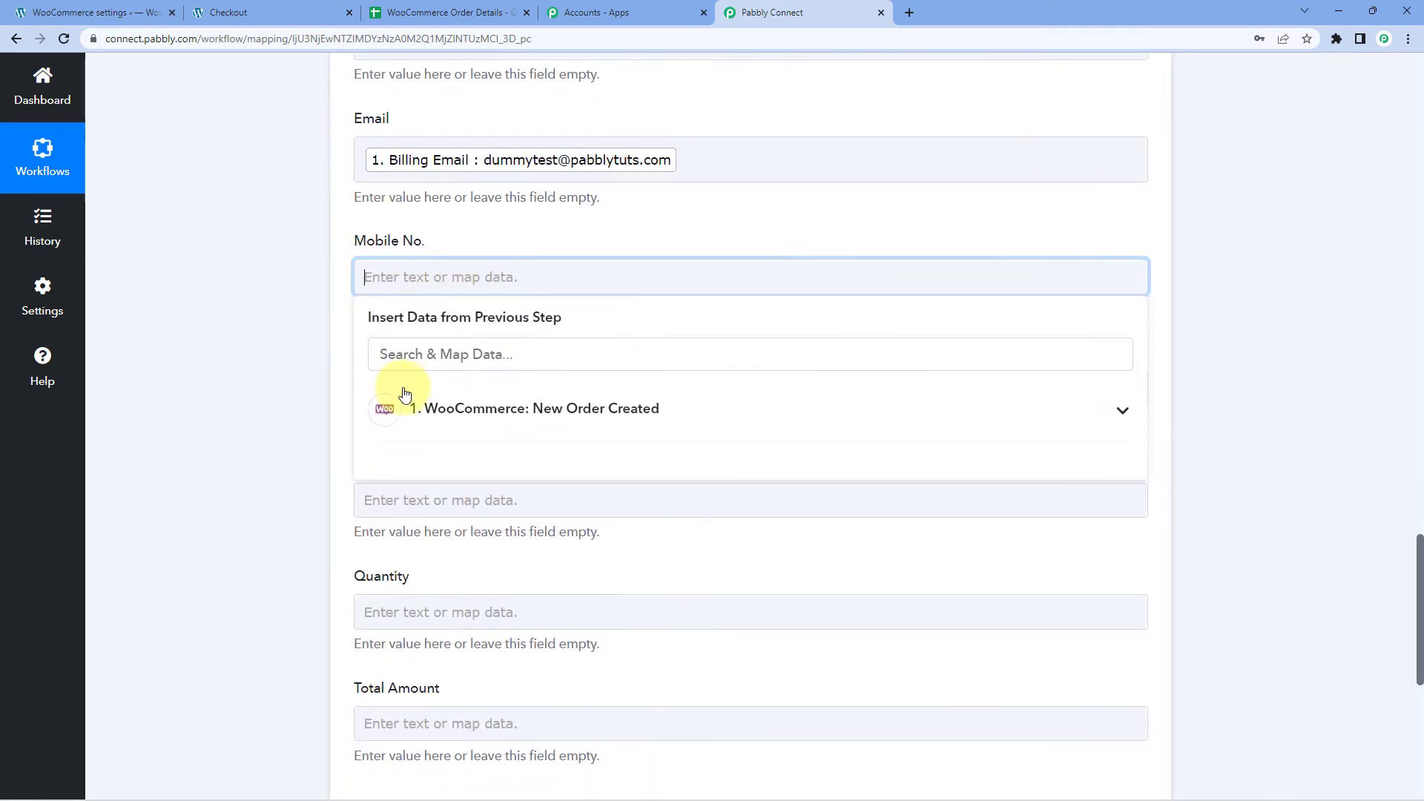
{"action": "left_click", "coordinate": [404, 394]}
{"action": "scroll", "coordinate": [467, 415], "scroll_direction": "down", "scroll_amount": 8}
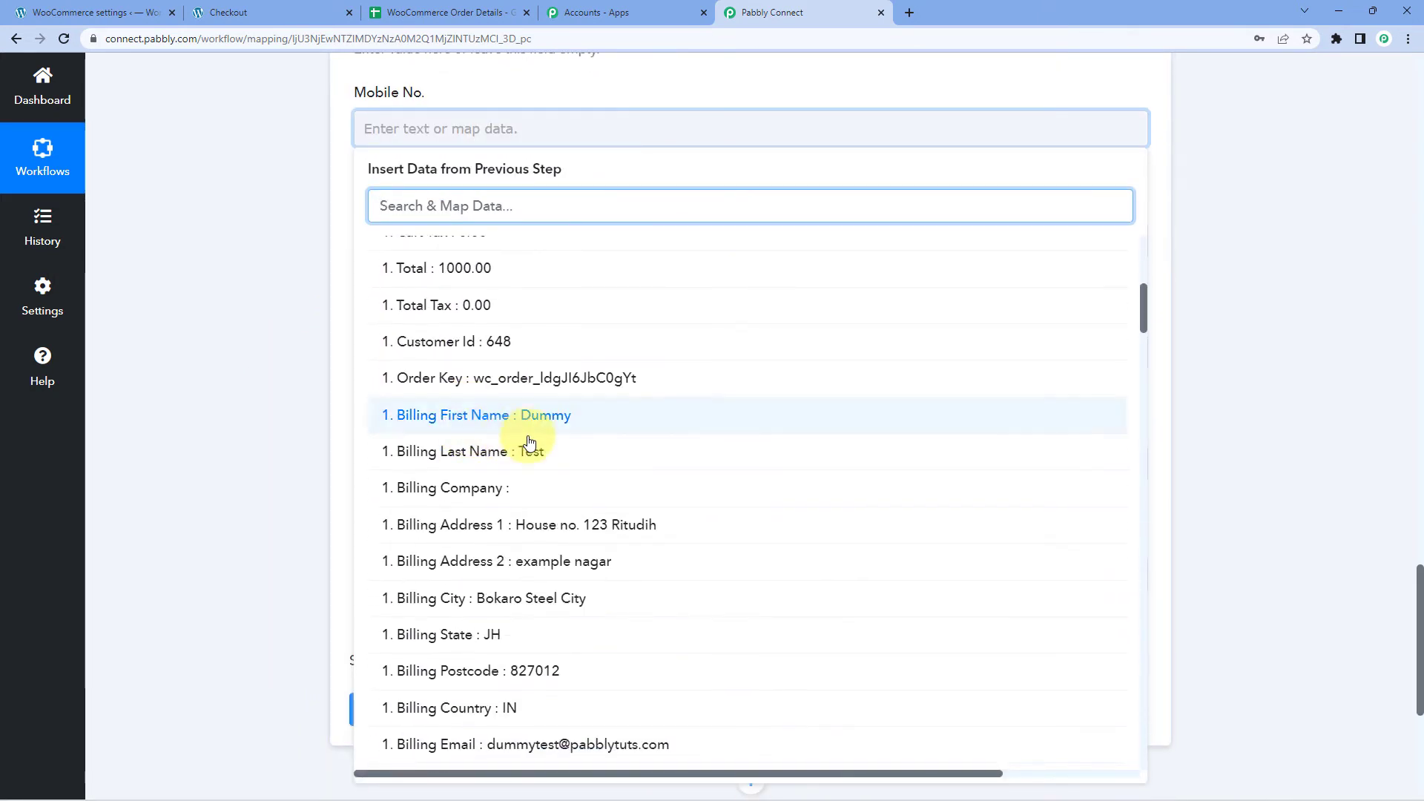
{"action": "scroll", "coordinate": [529, 443], "scroll_direction": "down", "scroll_amount": 4}
{"action": "left_click", "coordinate": [539, 483]}
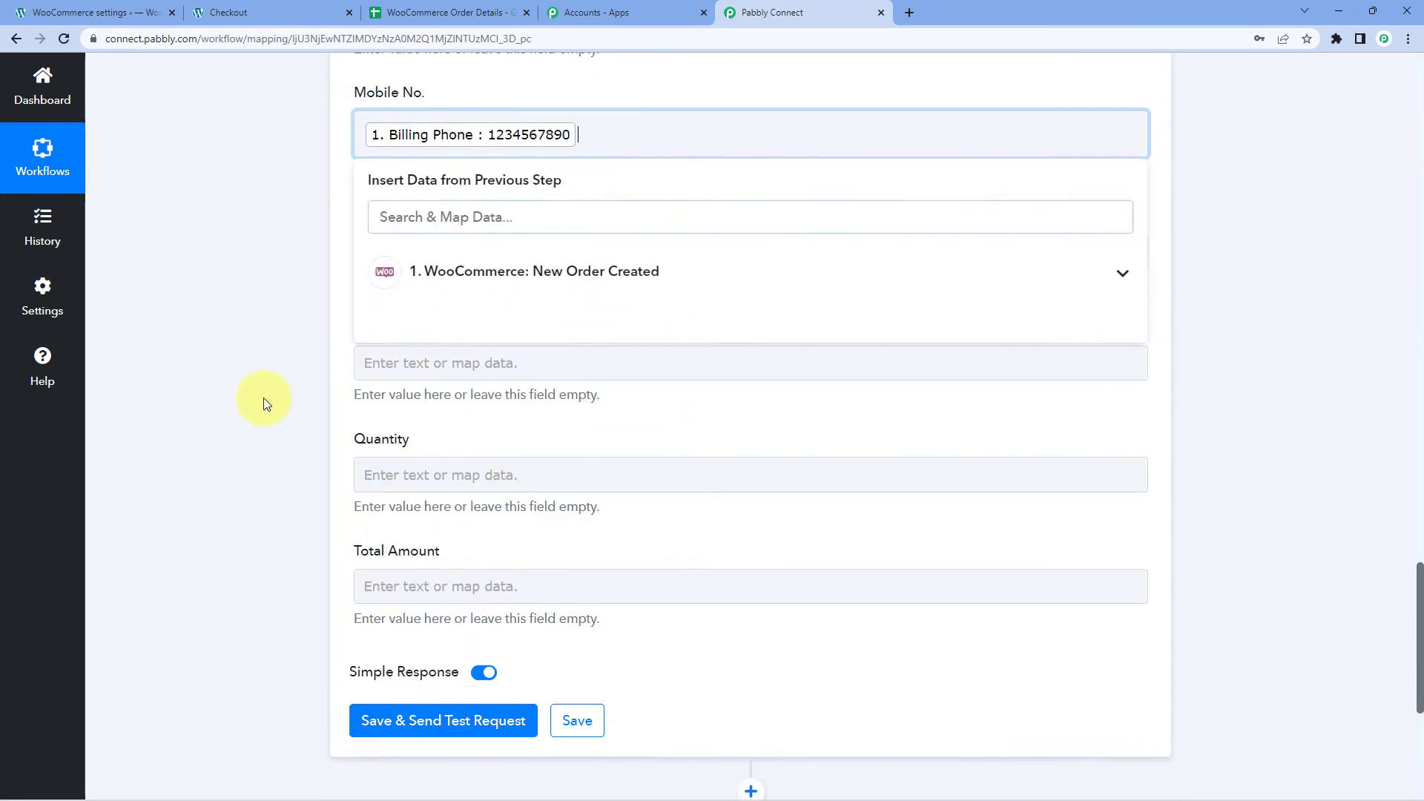
{"action": "left_click", "coordinate": [264, 398]}
{"action": "scroll", "coordinate": [349, 318], "scroll_direction": "down", "scroll_amount": 1}
Start the Address field with Billing Address 1 and Billing Address 2, separated by commas.
{"action": "left_click", "coordinate": [445, 177]}
{"action": "left_click", "coordinate": [424, 310]}
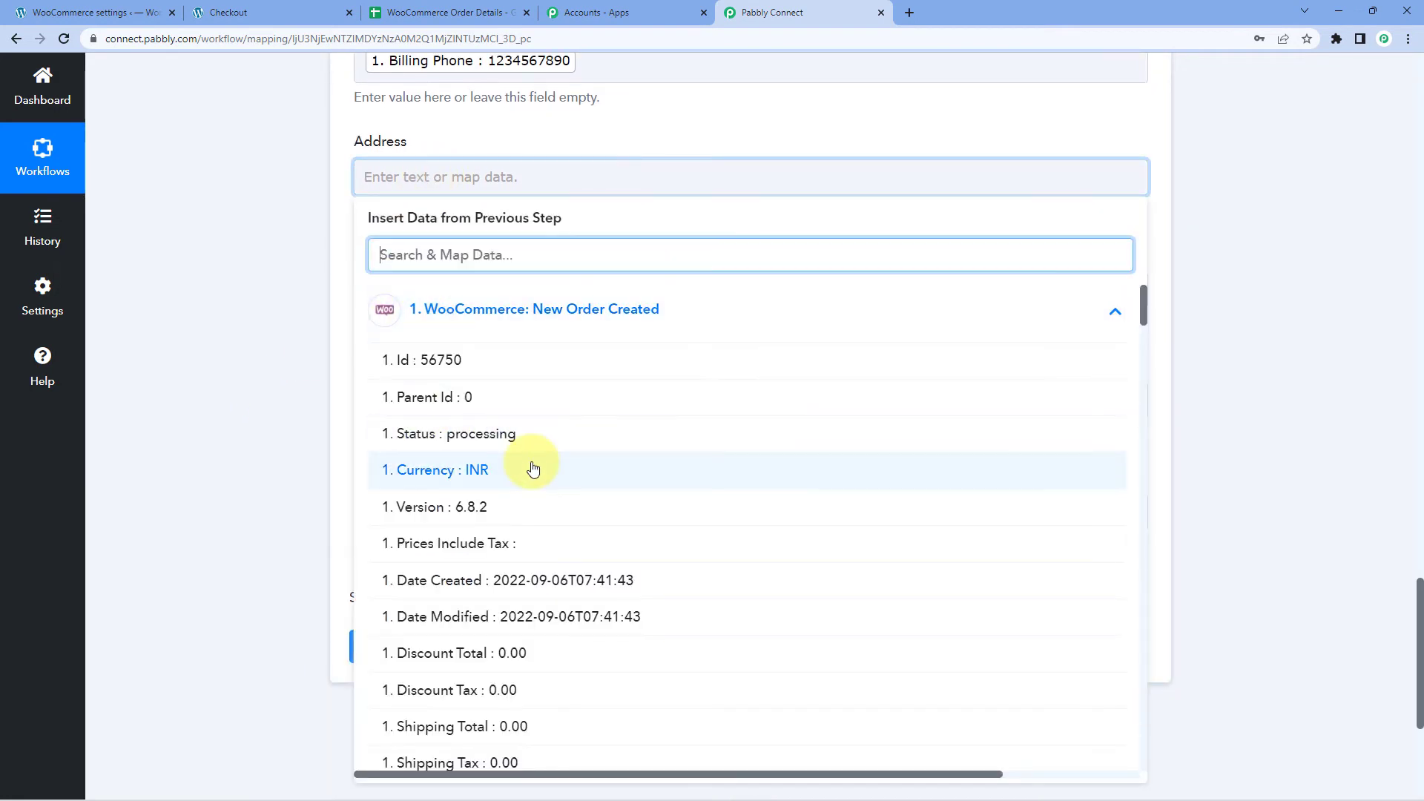
{"action": "scroll", "coordinate": [532, 467], "scroll_direction": "down", "scroll_amount": 9}
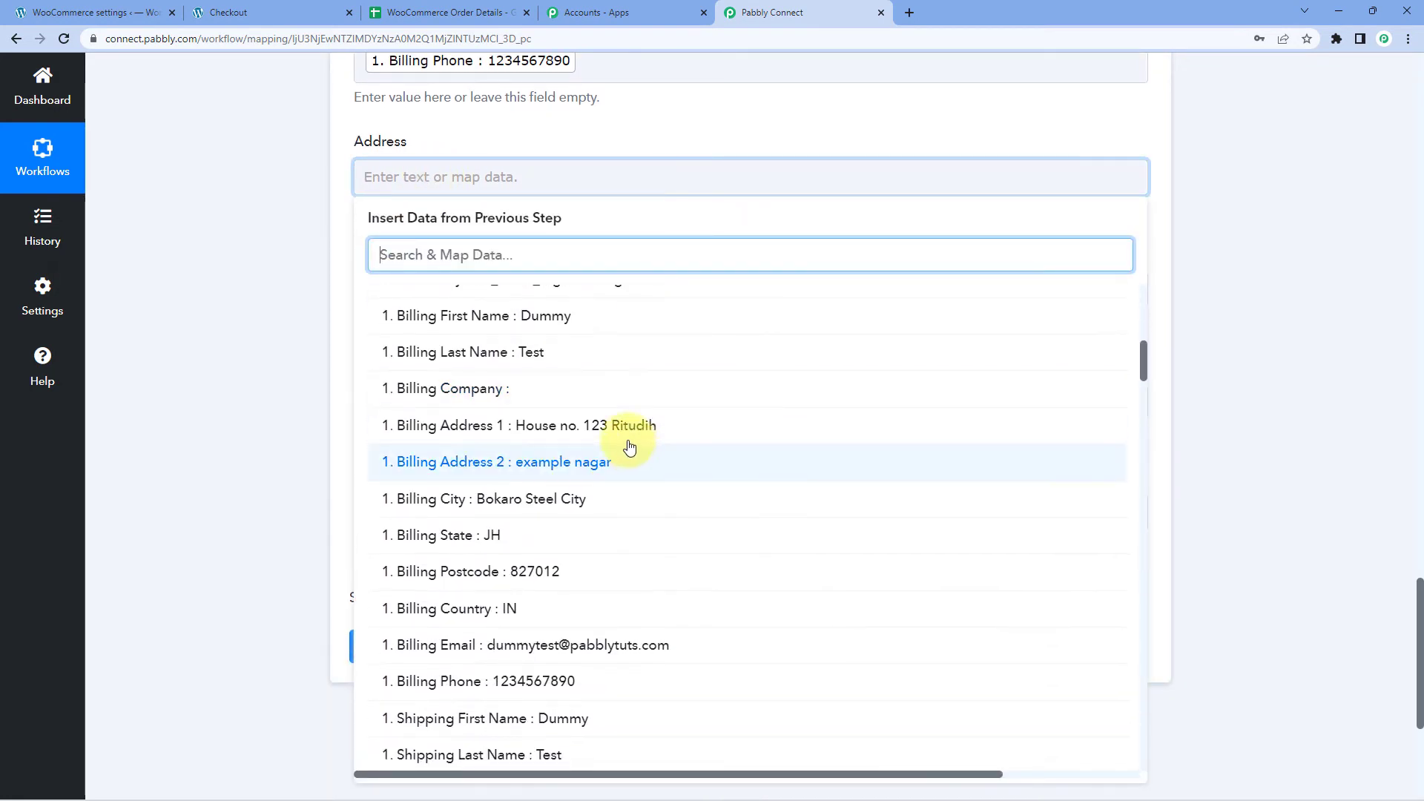
{"action": "left_click", "coordinate": [577, 427]}
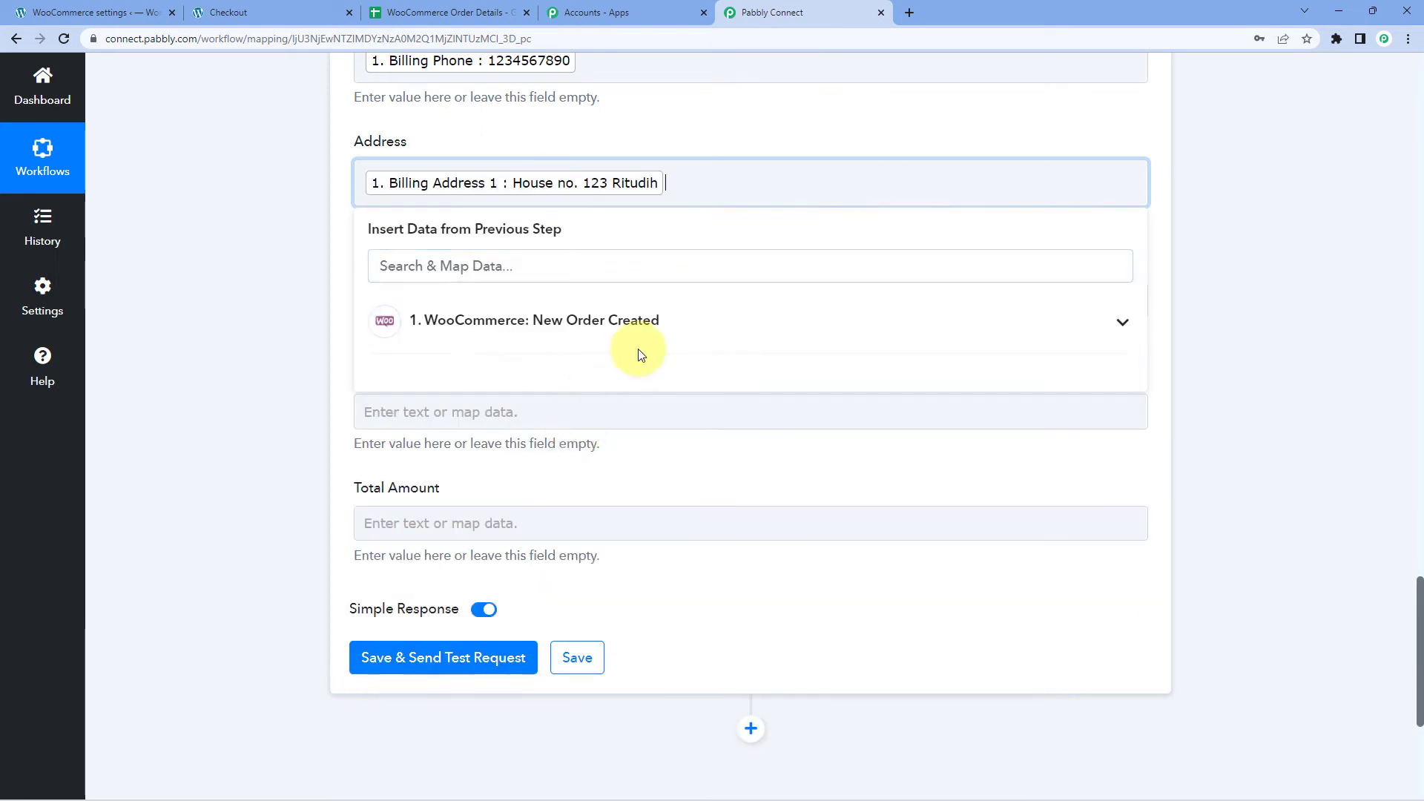
{"action": "type", "text": ","}
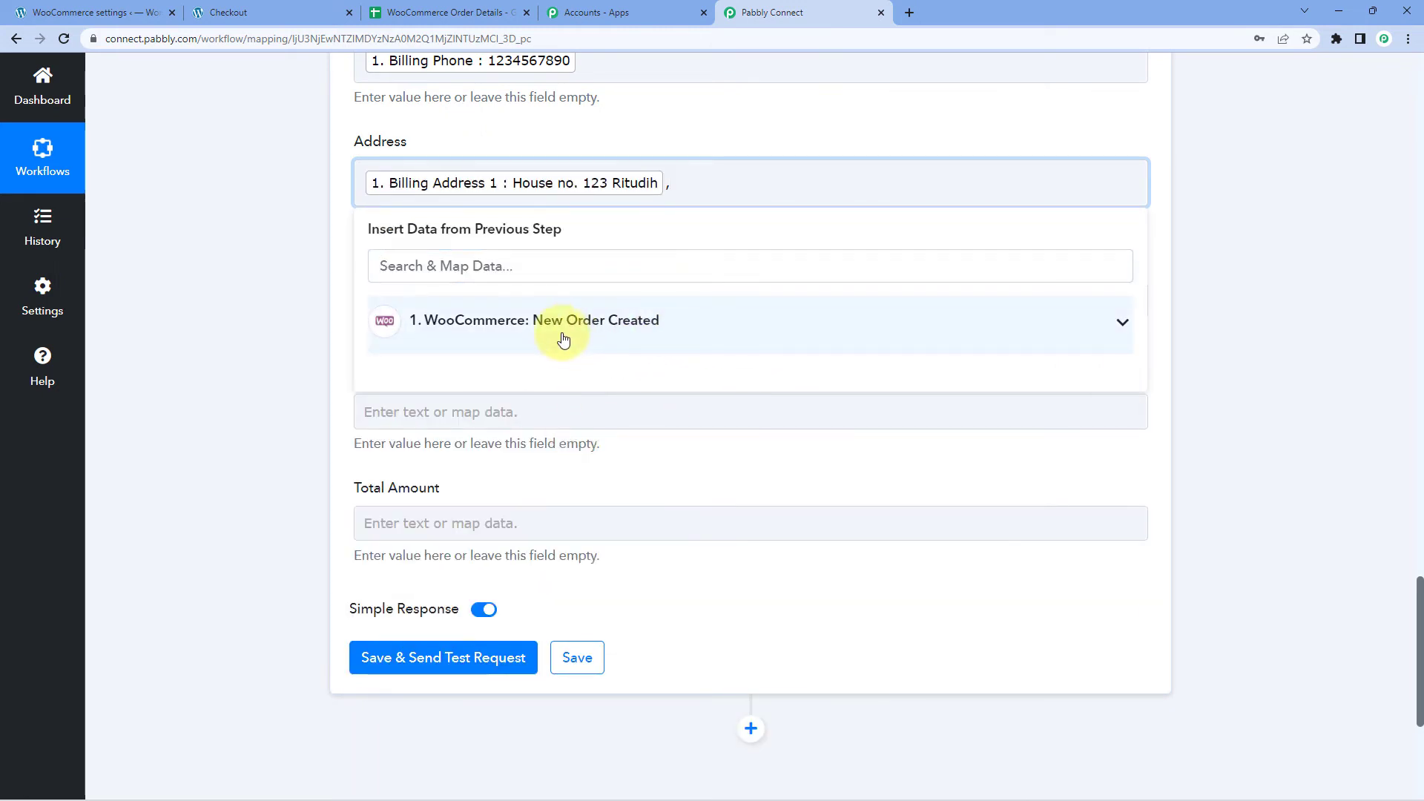
{"action": "left_click", "coordinate": [564, 334]}
{"action": "scroll", "coordinate": [550, 487], "scroll_direction": "down", "scroll_amount": 8}
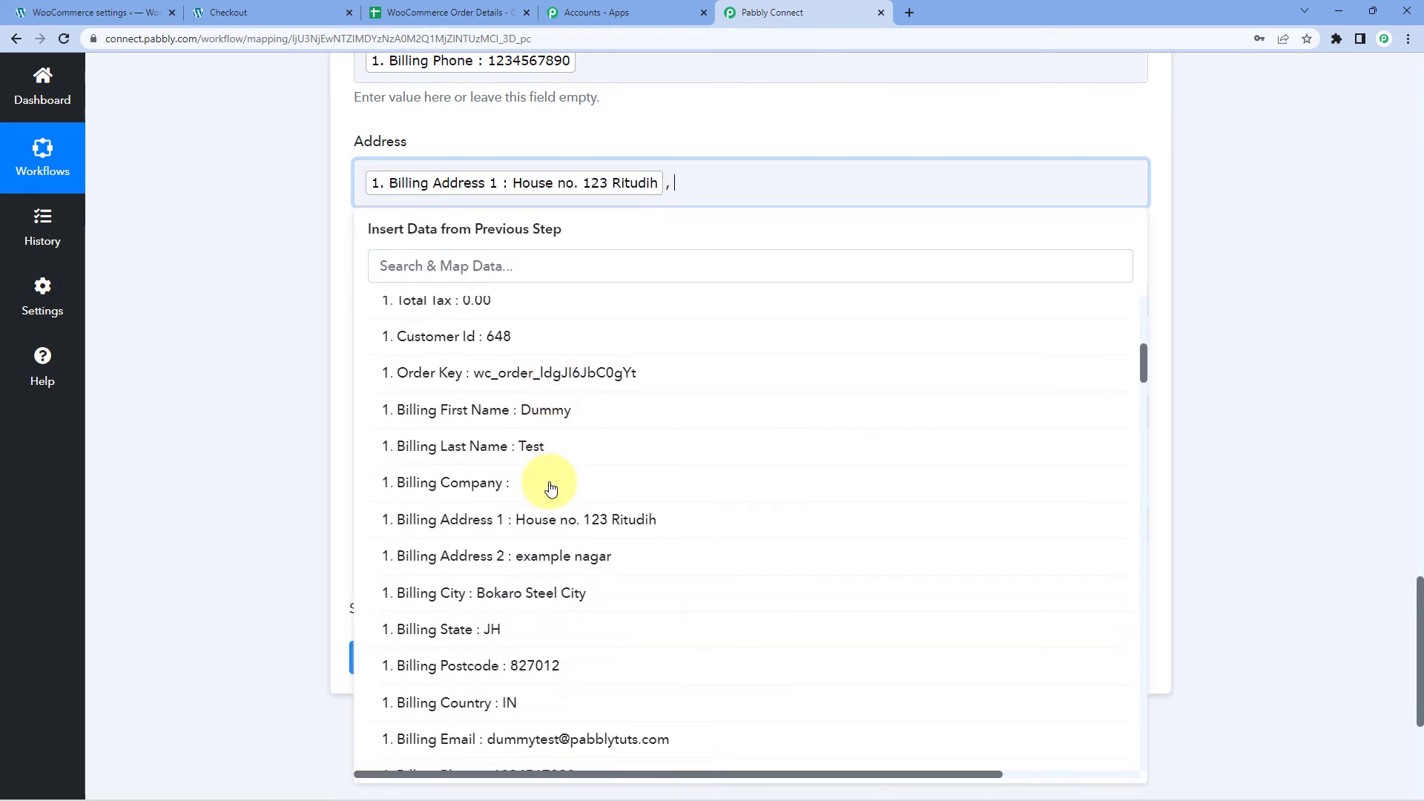
{"action": "left_click", "coordinate": [546, 476]}
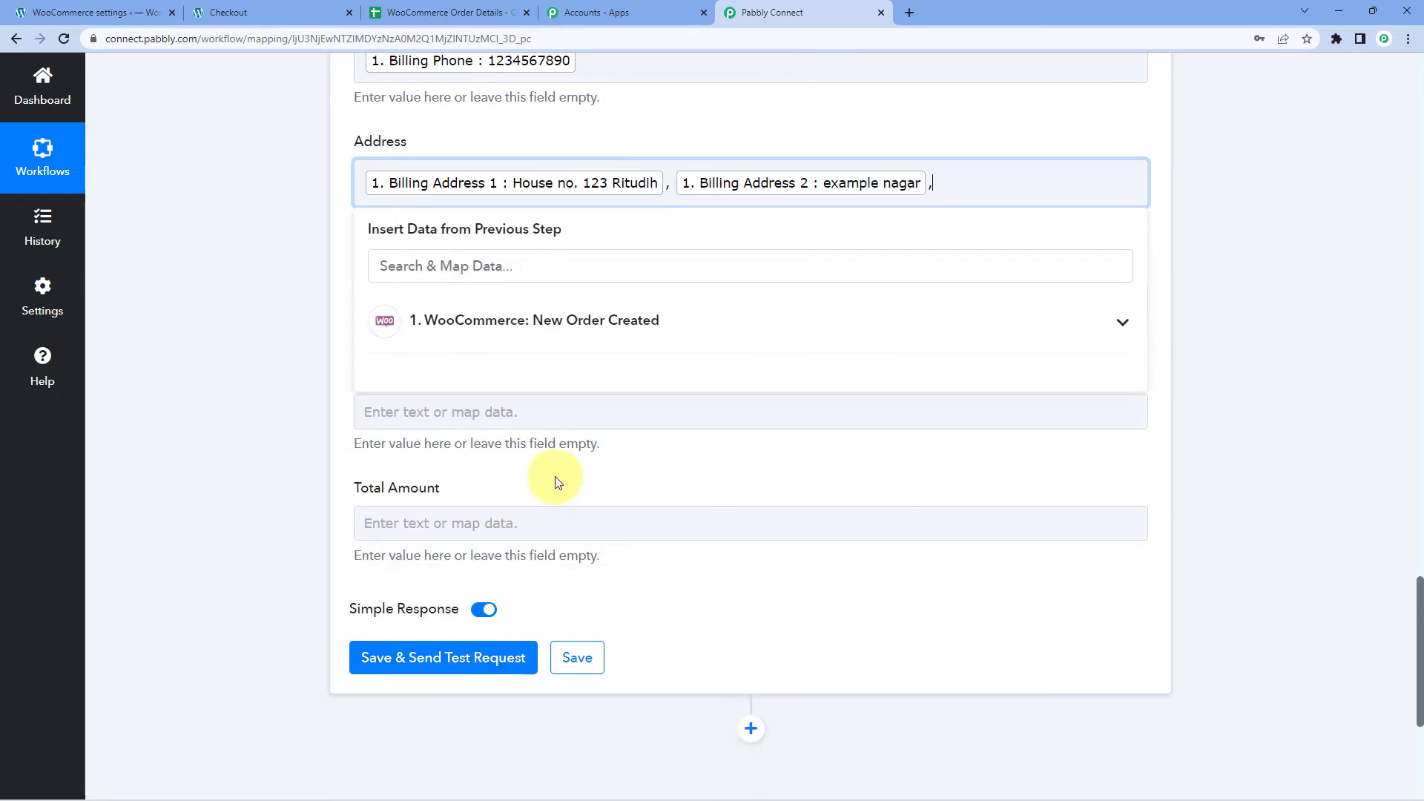
{"action": "type", "text": ","}
Append Billing City, Billing State and Billing Postcode to the Address field.
{"action": "left_click", "coordinate": [541, 327]}
{"action": "scroll", "coordinate": [630, 467], "scroll_direction": "down", "scroll_amount": 6}
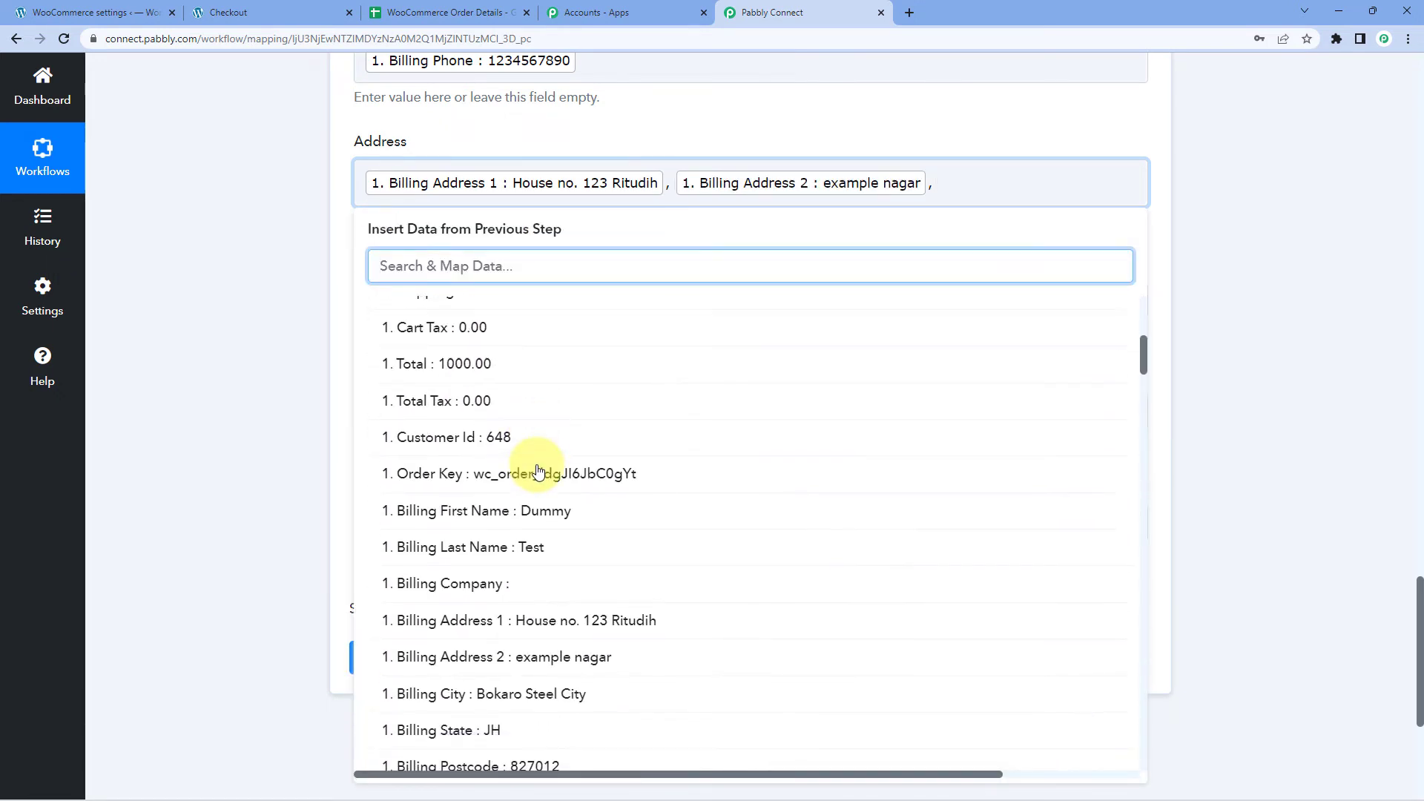
{"action": "left_click", "coordinate": [540, 509]}
{"action": "type", "text": ","}
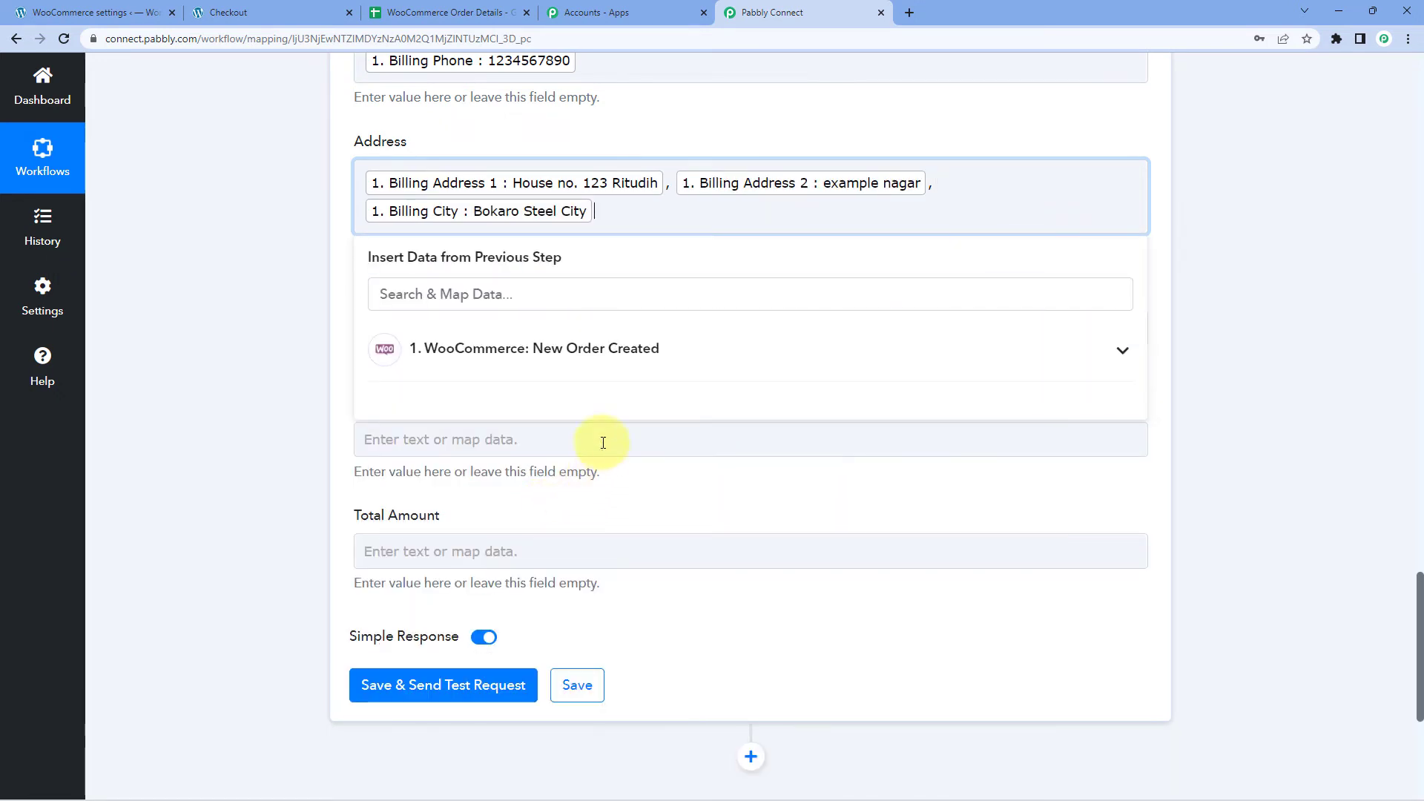
{"action": "left_click", "coordinate": [542, 362]}
{"action": "scroll", "coordinate": [523, 529], "scroll_direction": "down", "scroll_amount": 7}
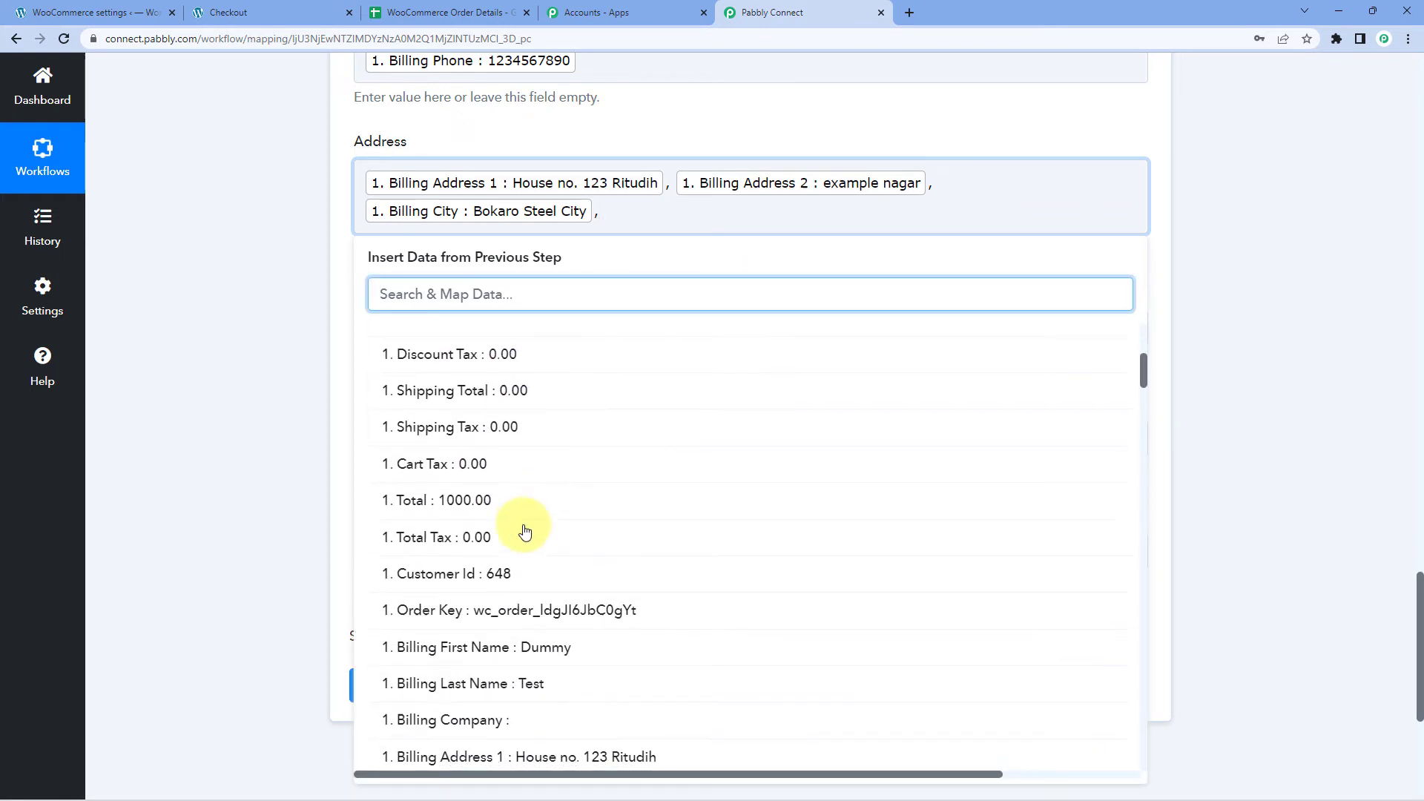
{"action": "scroll", "coordinate": [524, 531], "scroll_direction": "down", "scroll_amount": 3}
{"action": "left_click", "coordinate": [509, 423]}
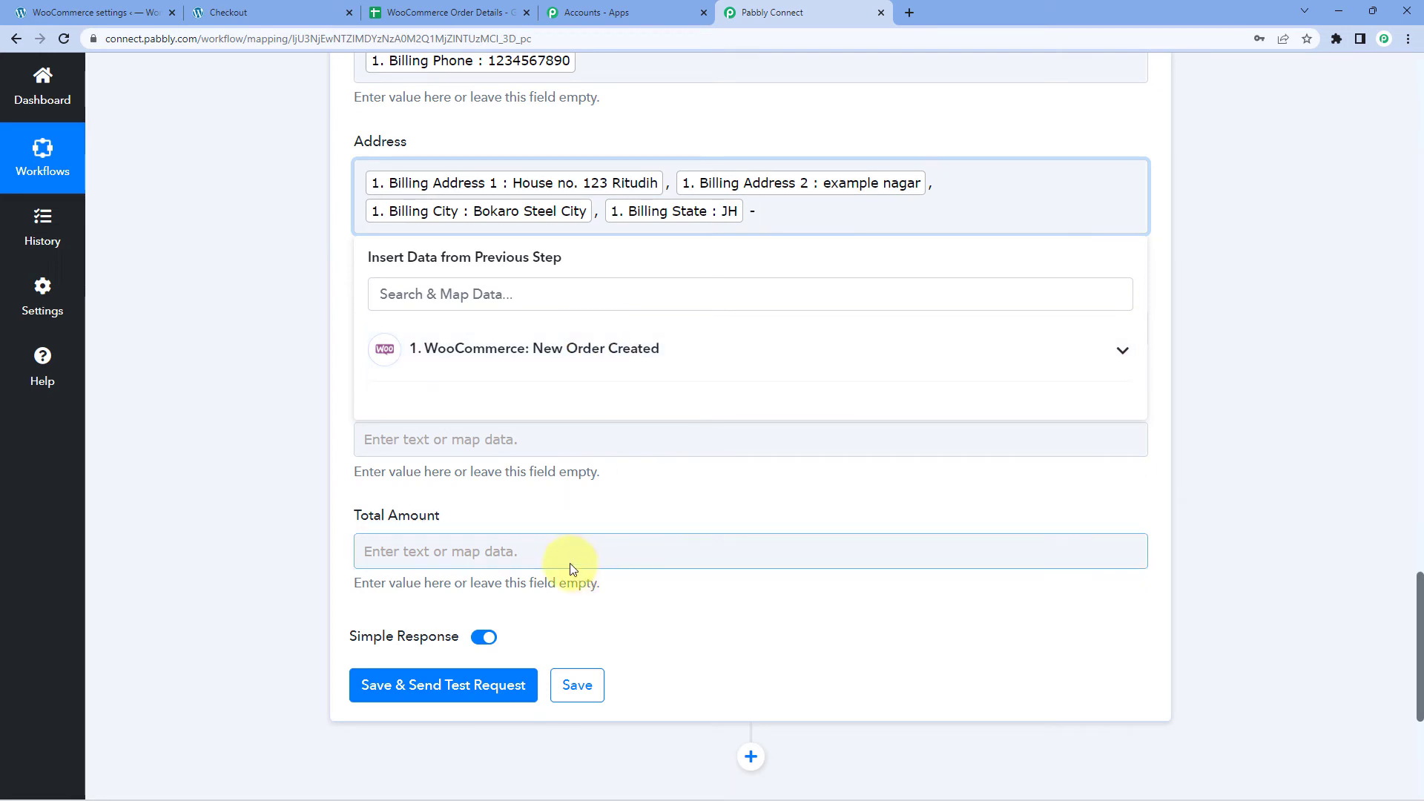
{"action": "left_click", "coordinate": [549, 356]}
{"action": "scroll", "coordinate": [546, 530], "scroll_direction": "down", "scroll_amount": 10}
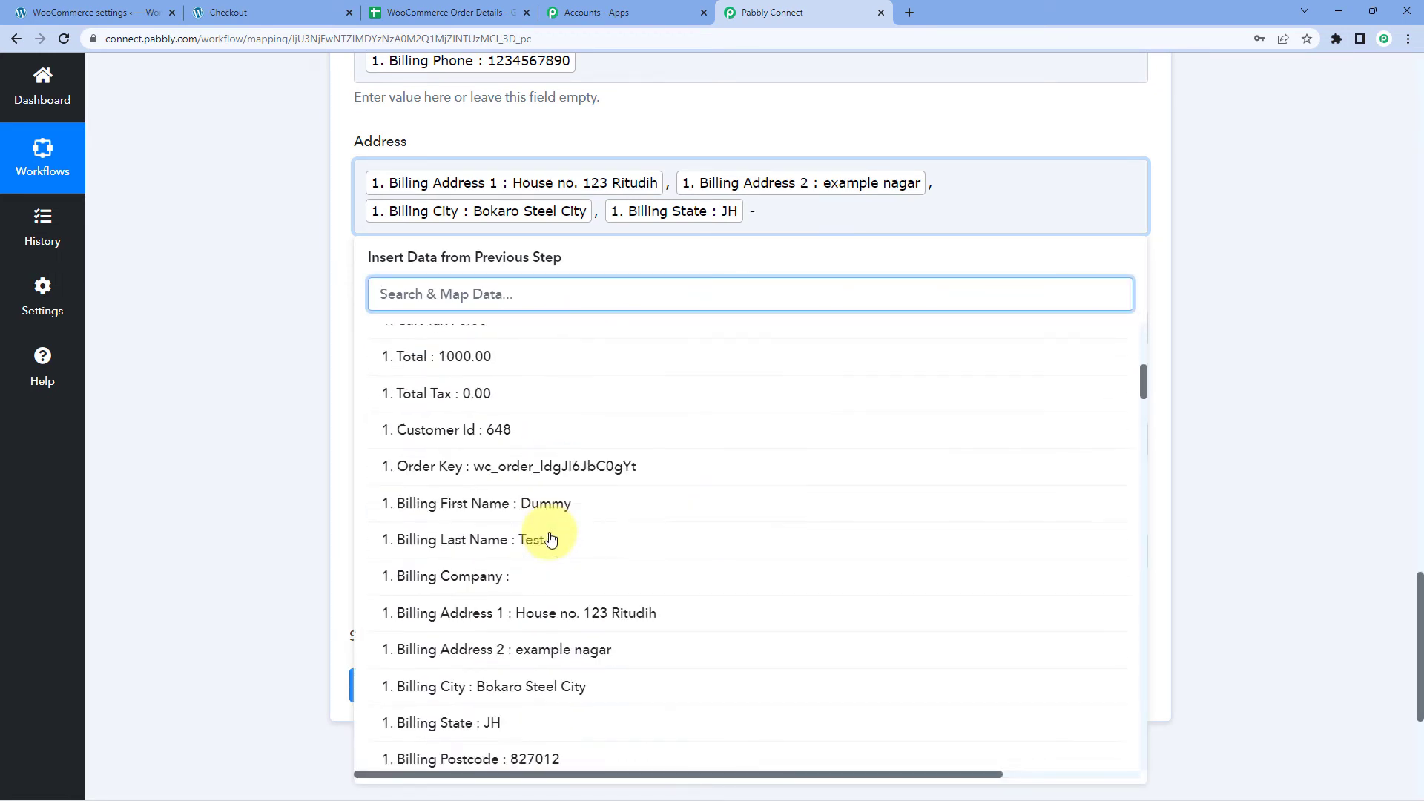
{"action": "left_click", "coordinate": [475, 463]}
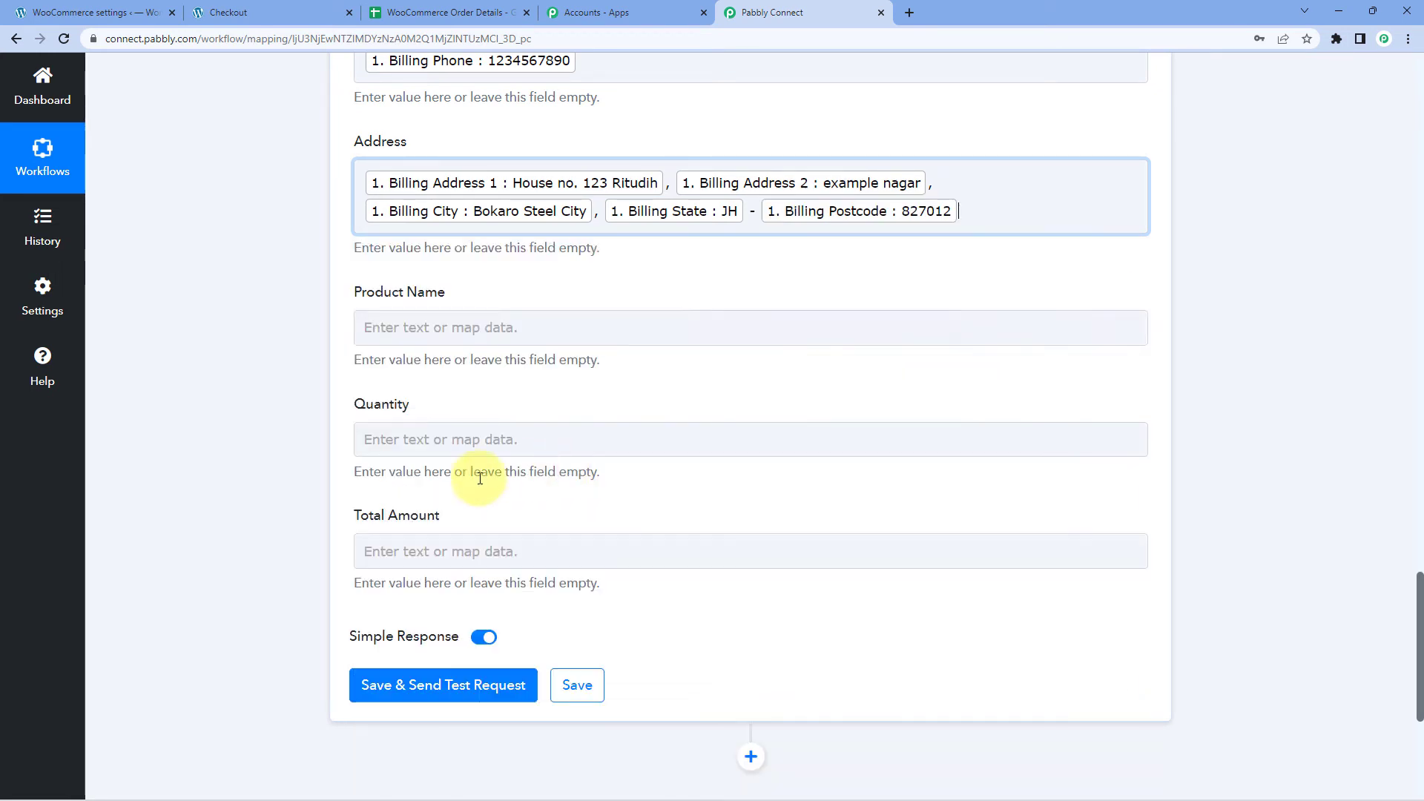
{"action": "left_click", "coordinate": [260, 398]}
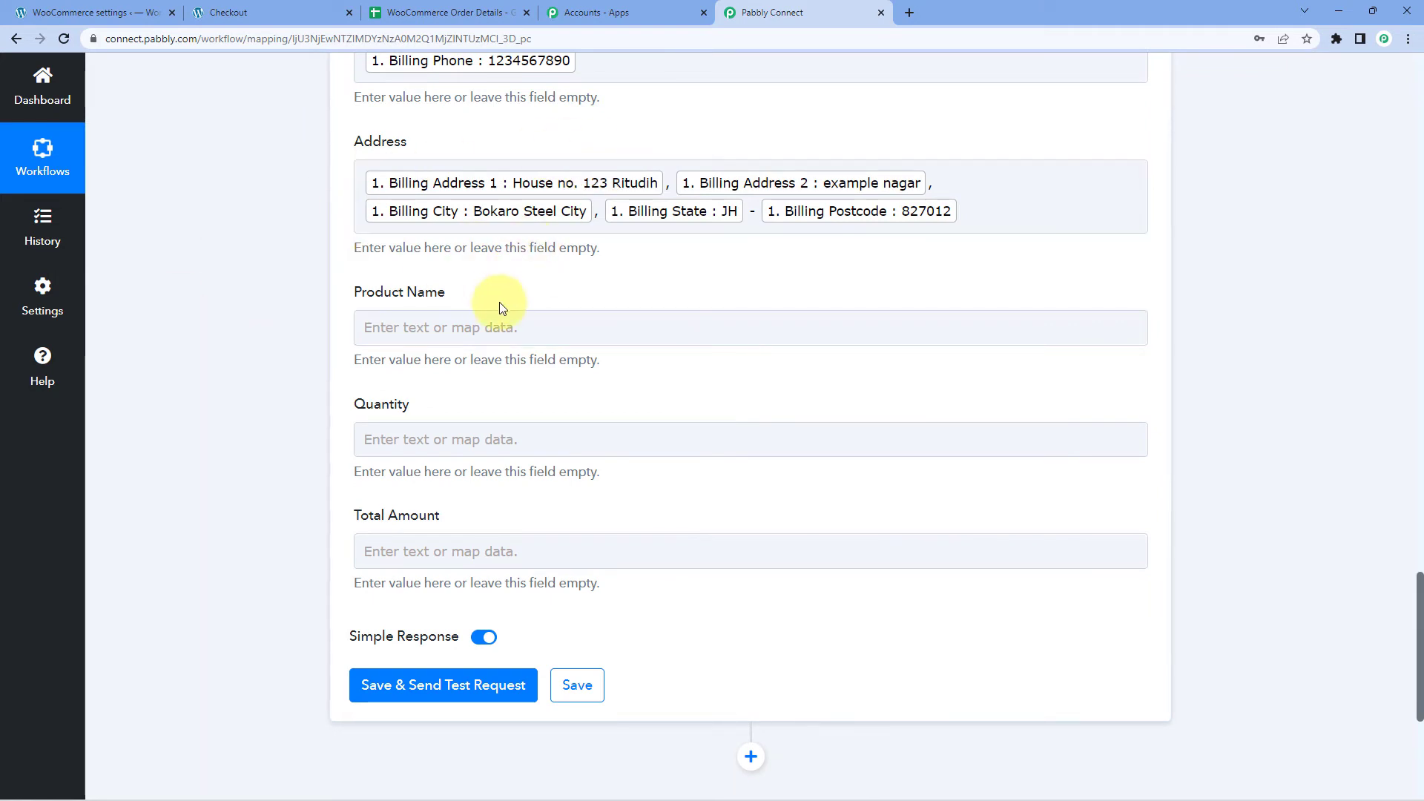
Map Product Name to Line Items 0 Name, found by searching 'ite'.
{"action": "left_click", "coordinate": [462, 327]}
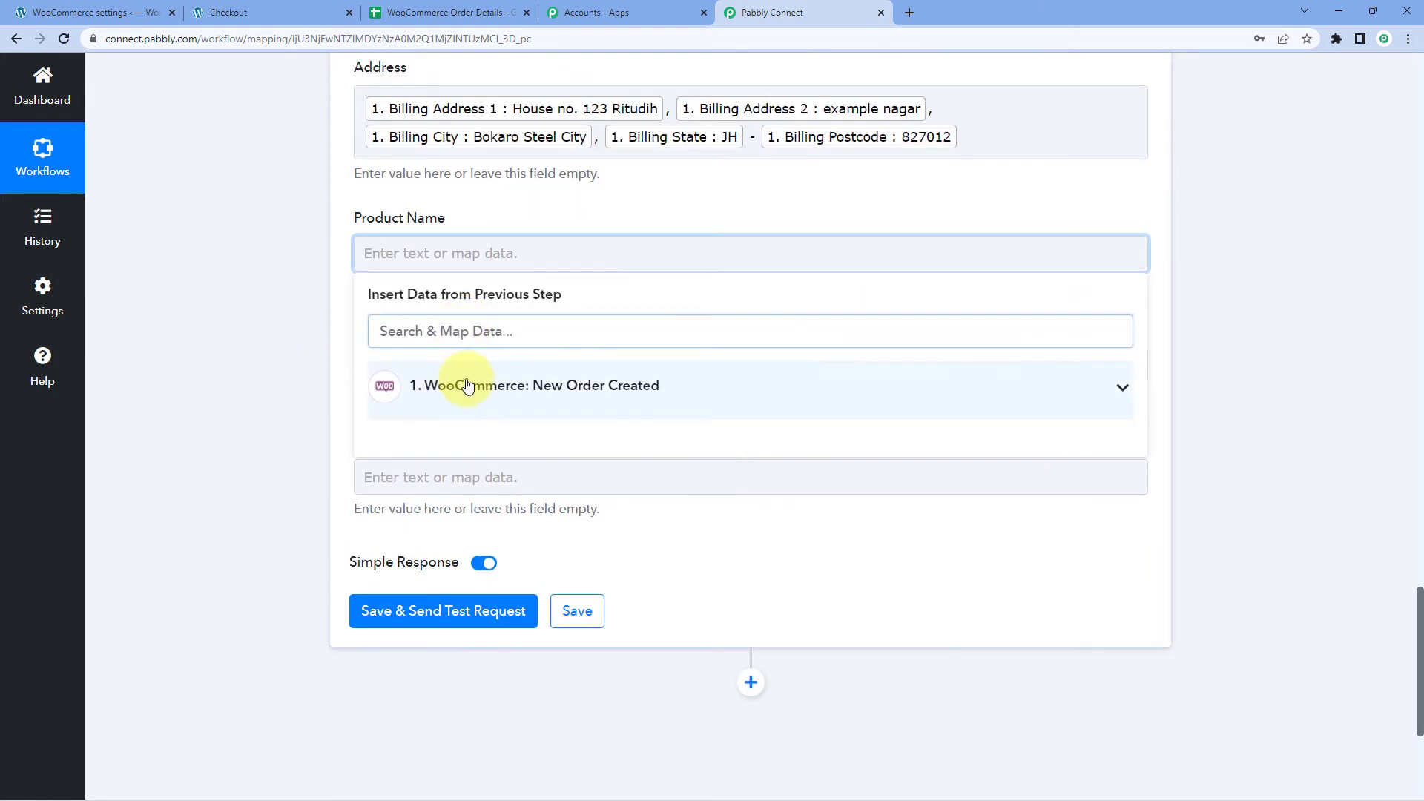
{"action": "left_click", "coordinate": [465, 385]}
{"action": "left_click", "coordinate": [488, 331]}
{"action": "type", "text": "it"}
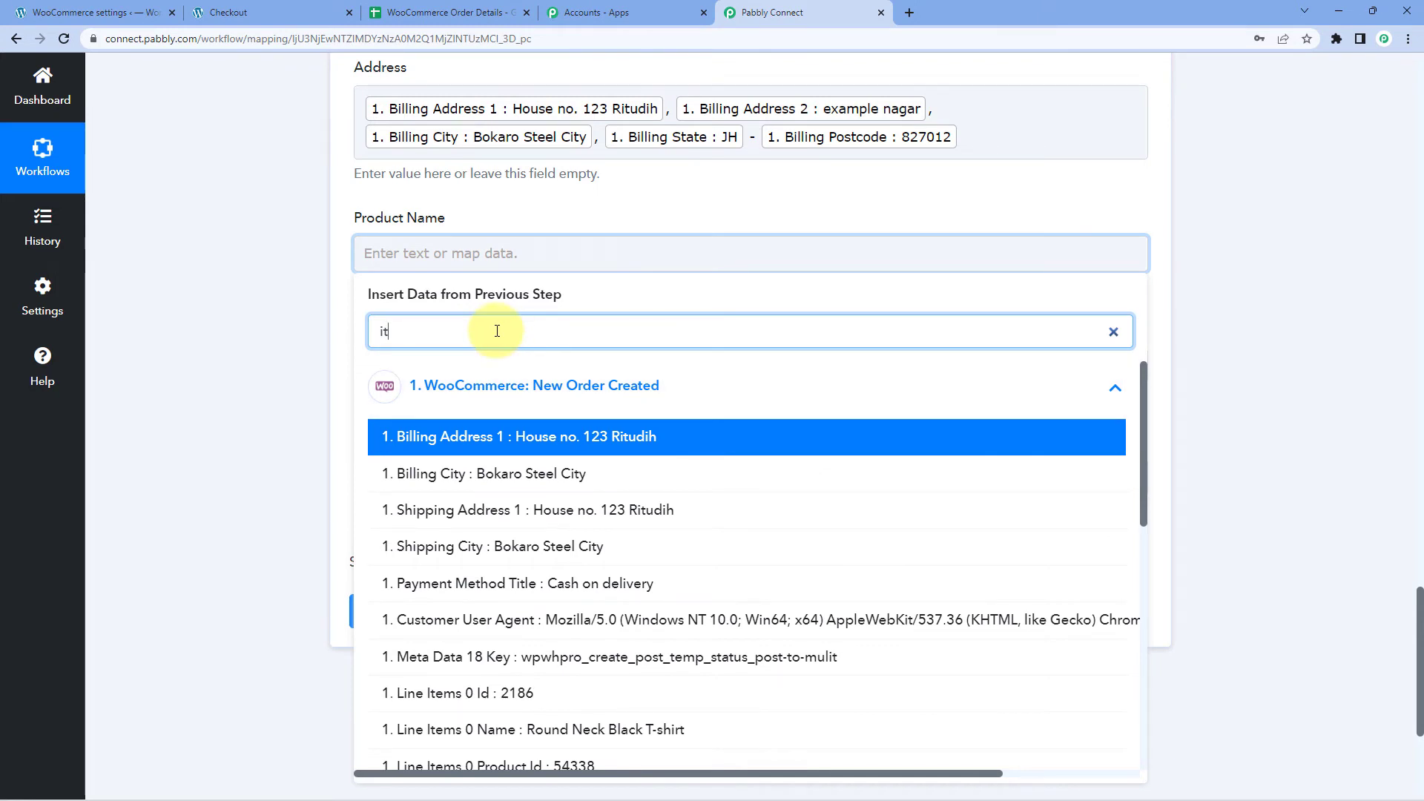
{"action": "type", "text": "e"}
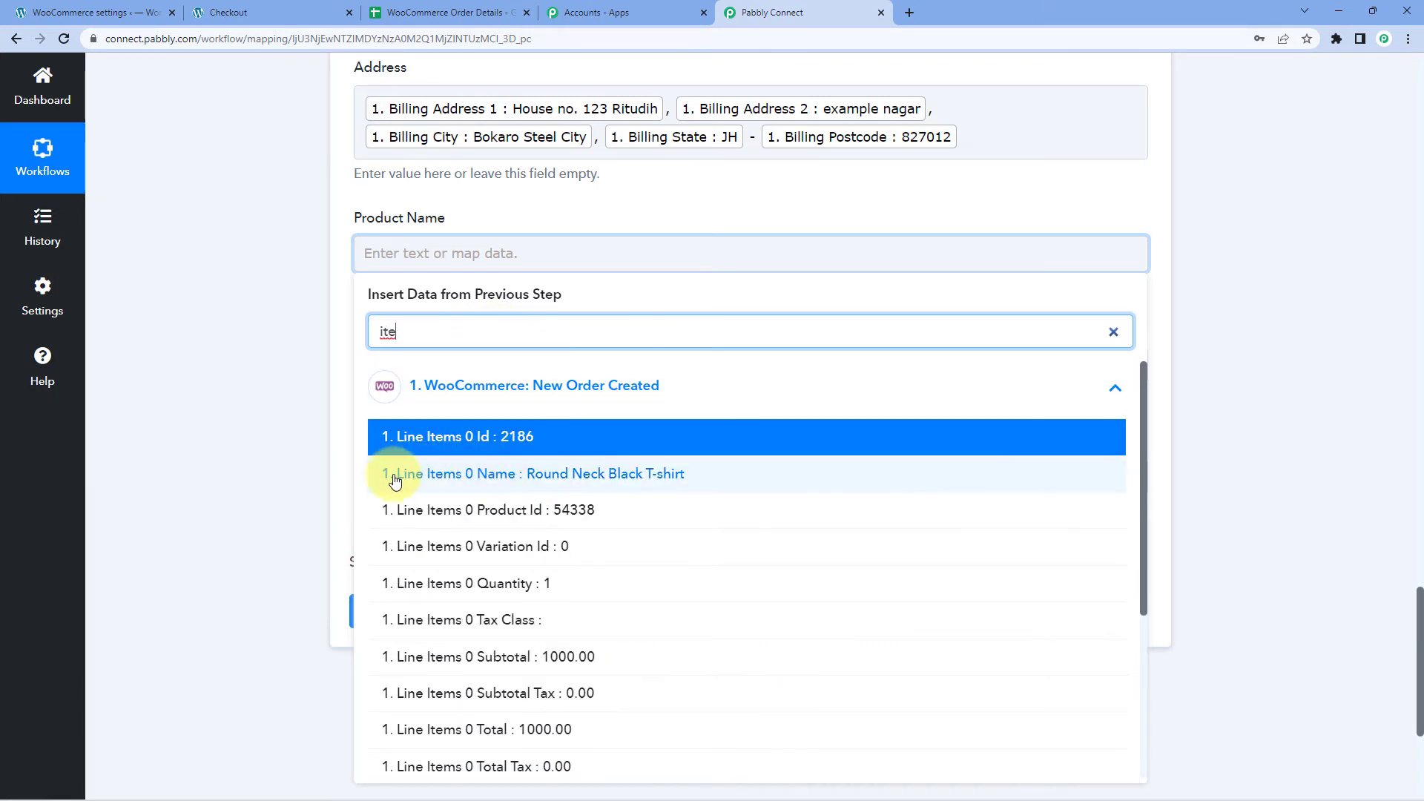
{"action": "left_click", "coordinate": [532, 478]}
{"action": "left_click", "coordinate": [319, 398]}
{"action": "scroll", "coordinate": [425, 213], "scroll_direction": "down", "scroll_amount": 2}
Map Quantity to Line Items 0 Quantity, found by searching 'qu'.
{"action": "left_click", "coordinate": [424, 218]}
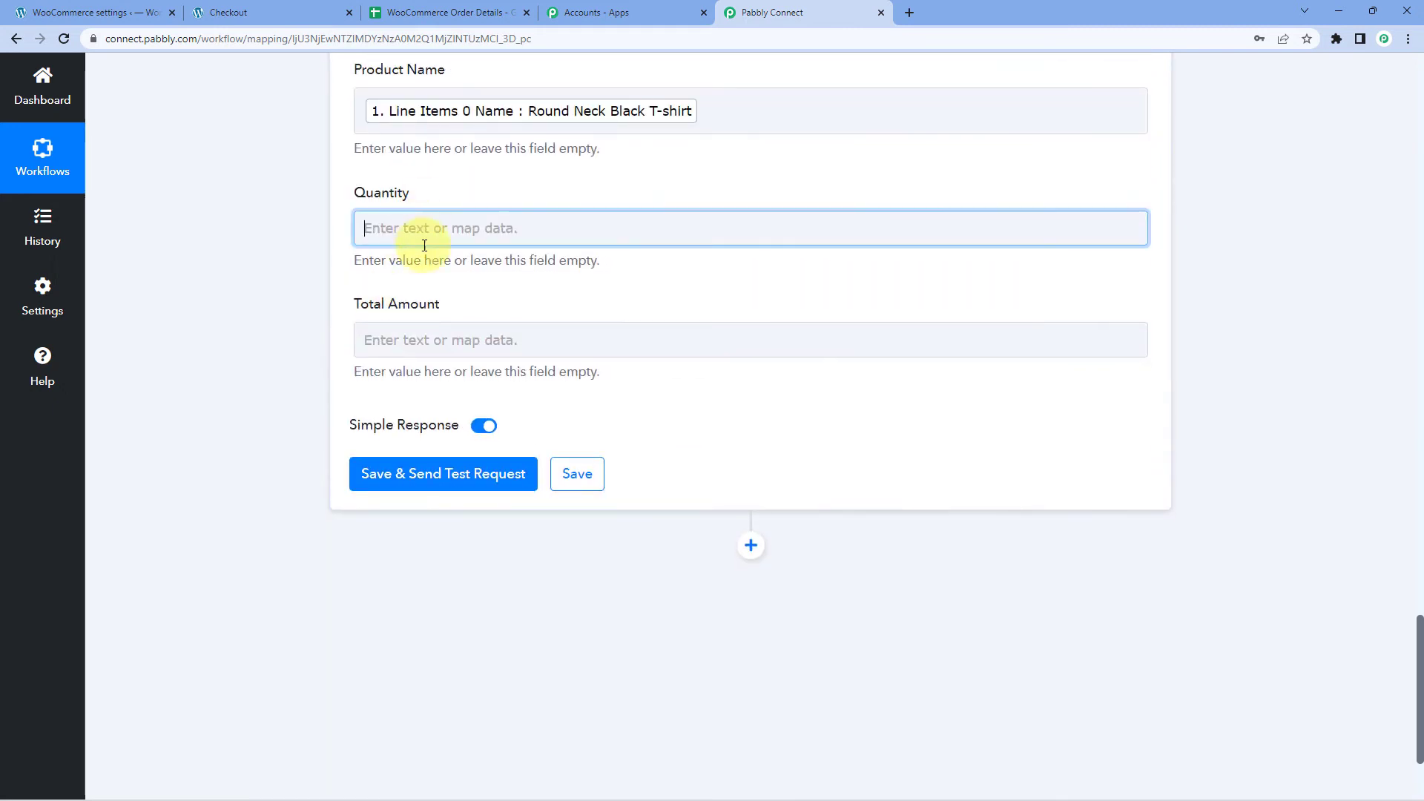
{"action": "left_click", "coordinate": [461, 301]}
{"action": "type", "text": "qu"}
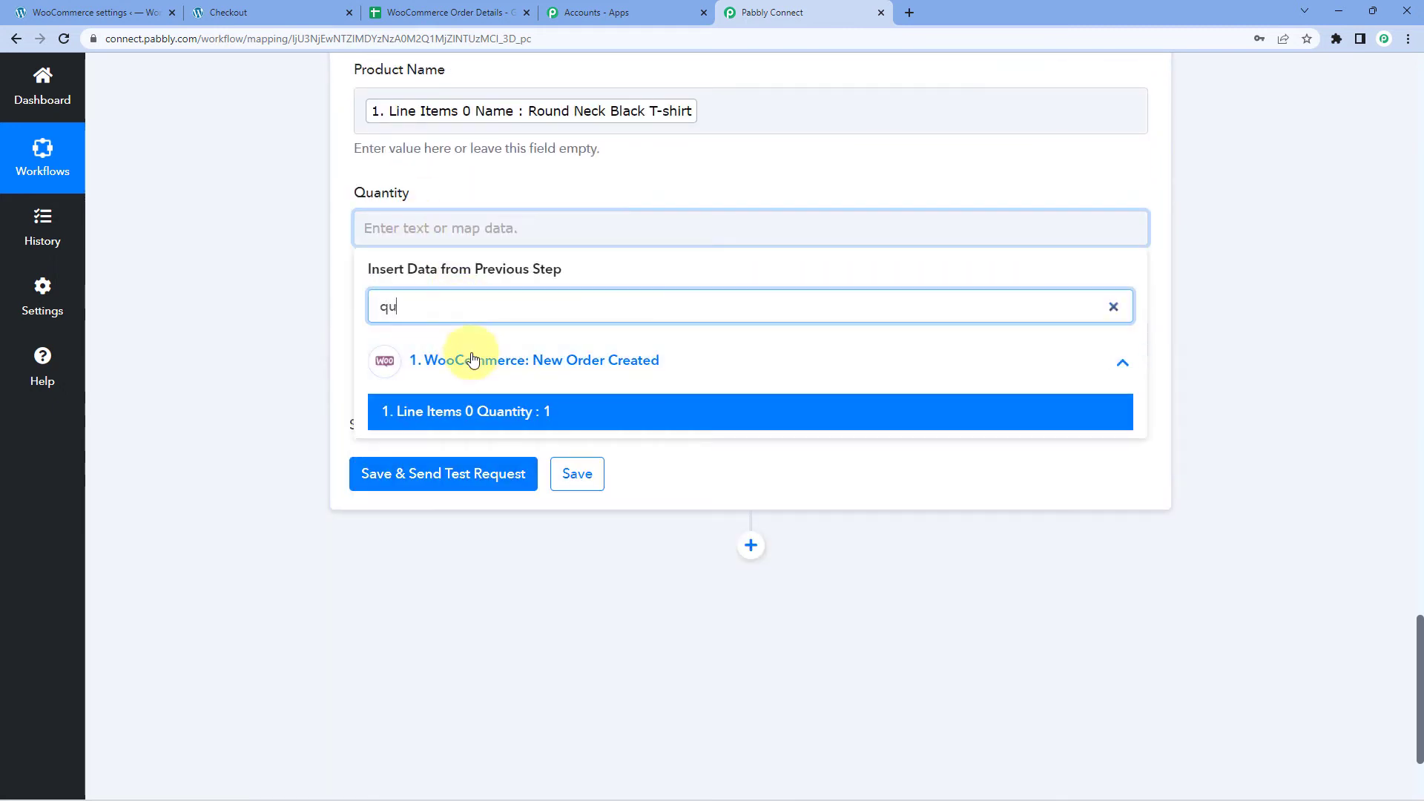
{"action": "left_click", "coordinate": [499, 413]}
{"action": "left_click", "coordinate": [245, 337]}
Map Total Amount to the order Total (1000.00).
{"action": "left_click", "coordinate": [438, 350]}
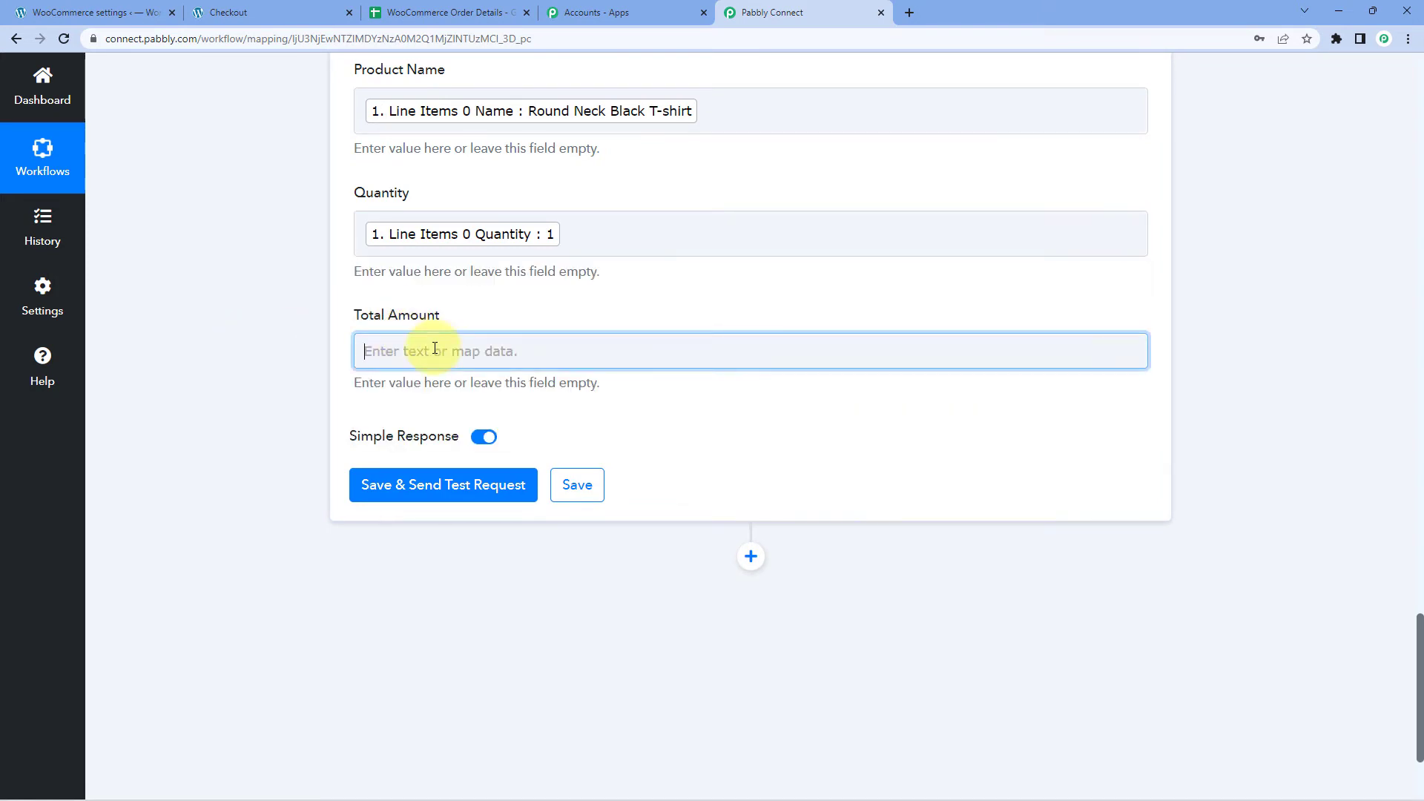
{"action": "left_click", "coordinate": [475, 483]}
{"action": "scroll", "coordinate": [497, 511], "scroll_direction": "down", "scroll_amount": 5}
{"action": "scroll", "coordinate": [499, 514], "scroll_direction": "down", "scroll_amount": 3}
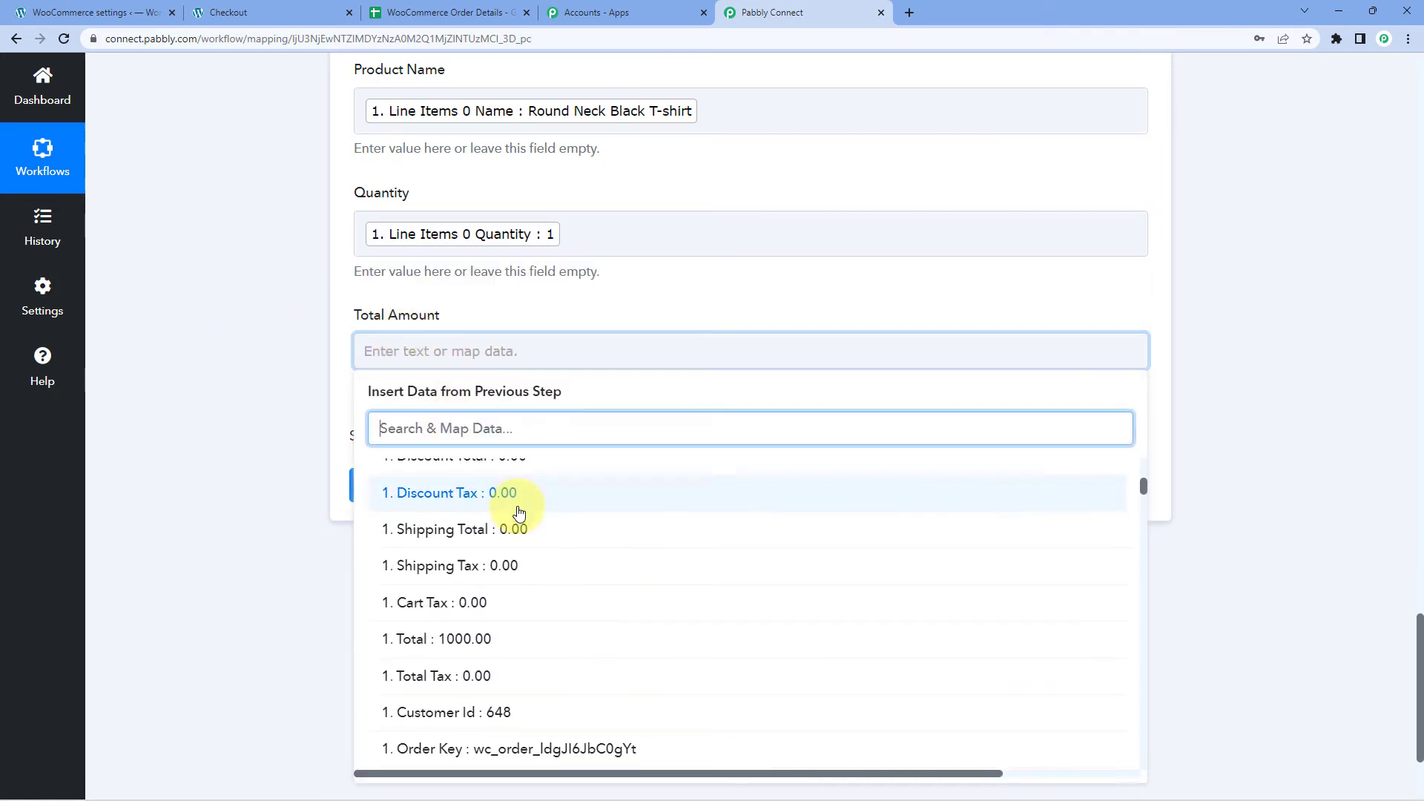
{"action": "left_click", "coordinate": [514, 563]}
{"action": "left_click", "coordinate": [247, 388]}
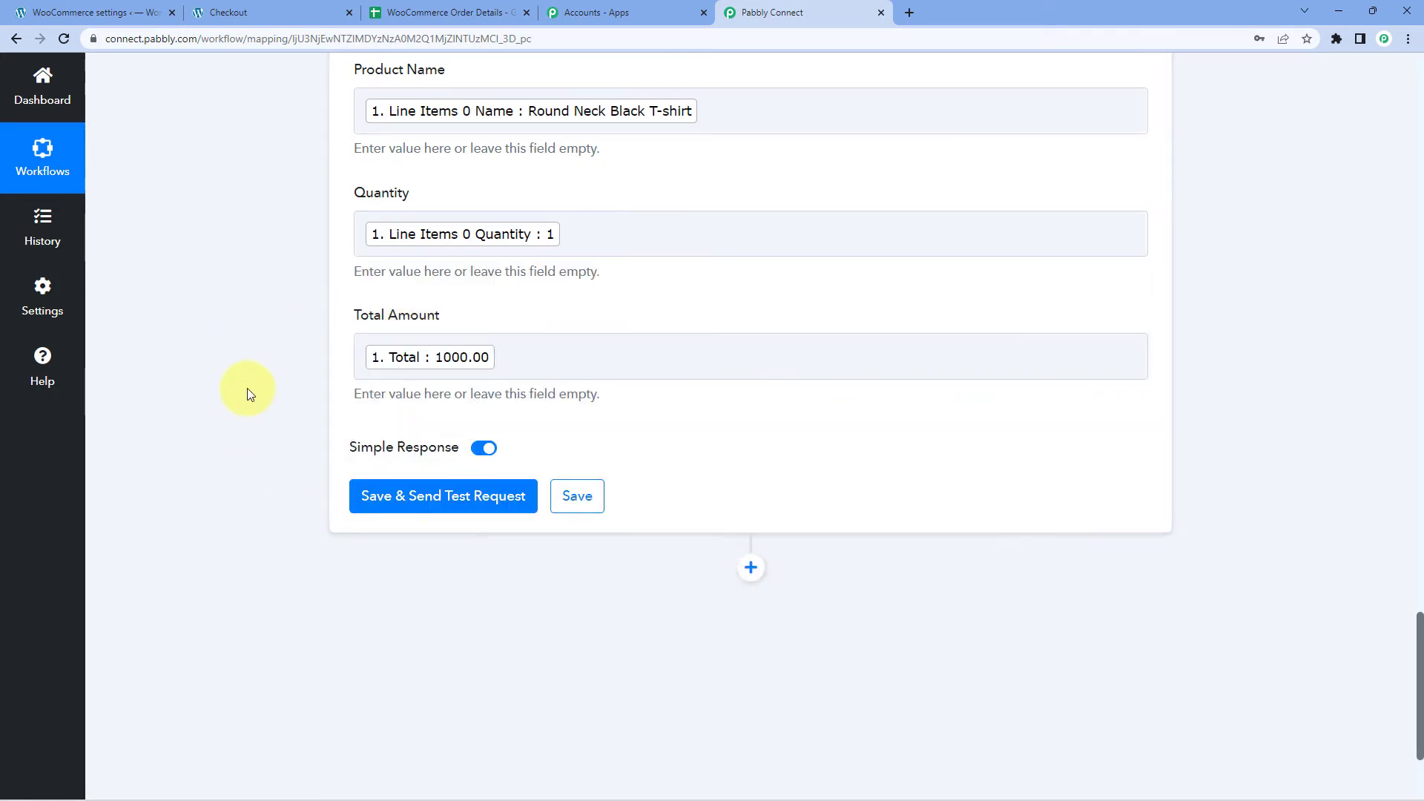
{"action": "scroll", "coordinate": [247, 389], "scroll_direction": "up", "scroll_amount": 8}
Save and send the test request, confirming Sheet1!A2:I2 received the order row.
{"action": "scroll", "coordinate": [247, 384], "scroll_direction": "up", "scroll_amount": 4}
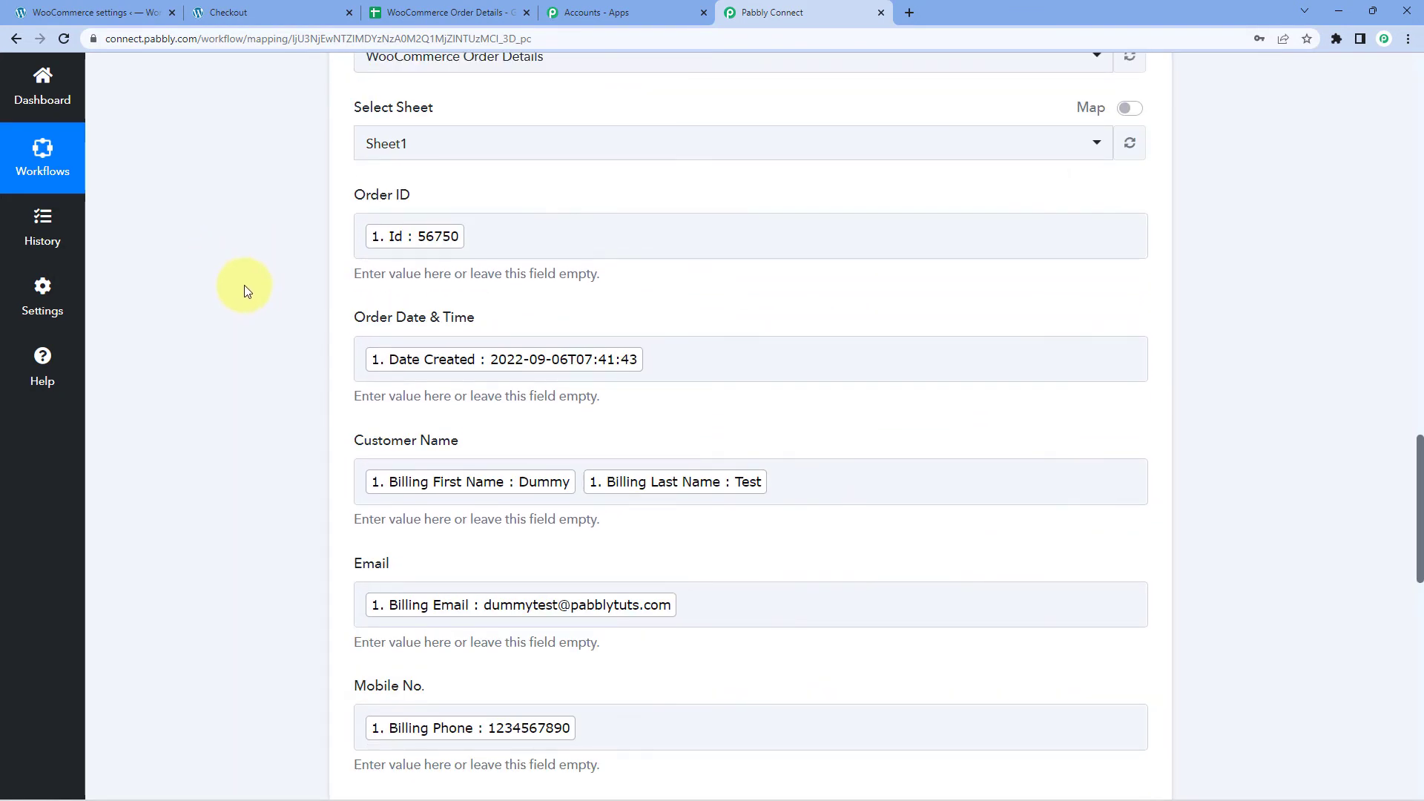
{"action": "scroll", "coordinate": [244, 288], "scroll_direction": "down", "scroll_amount": 8}
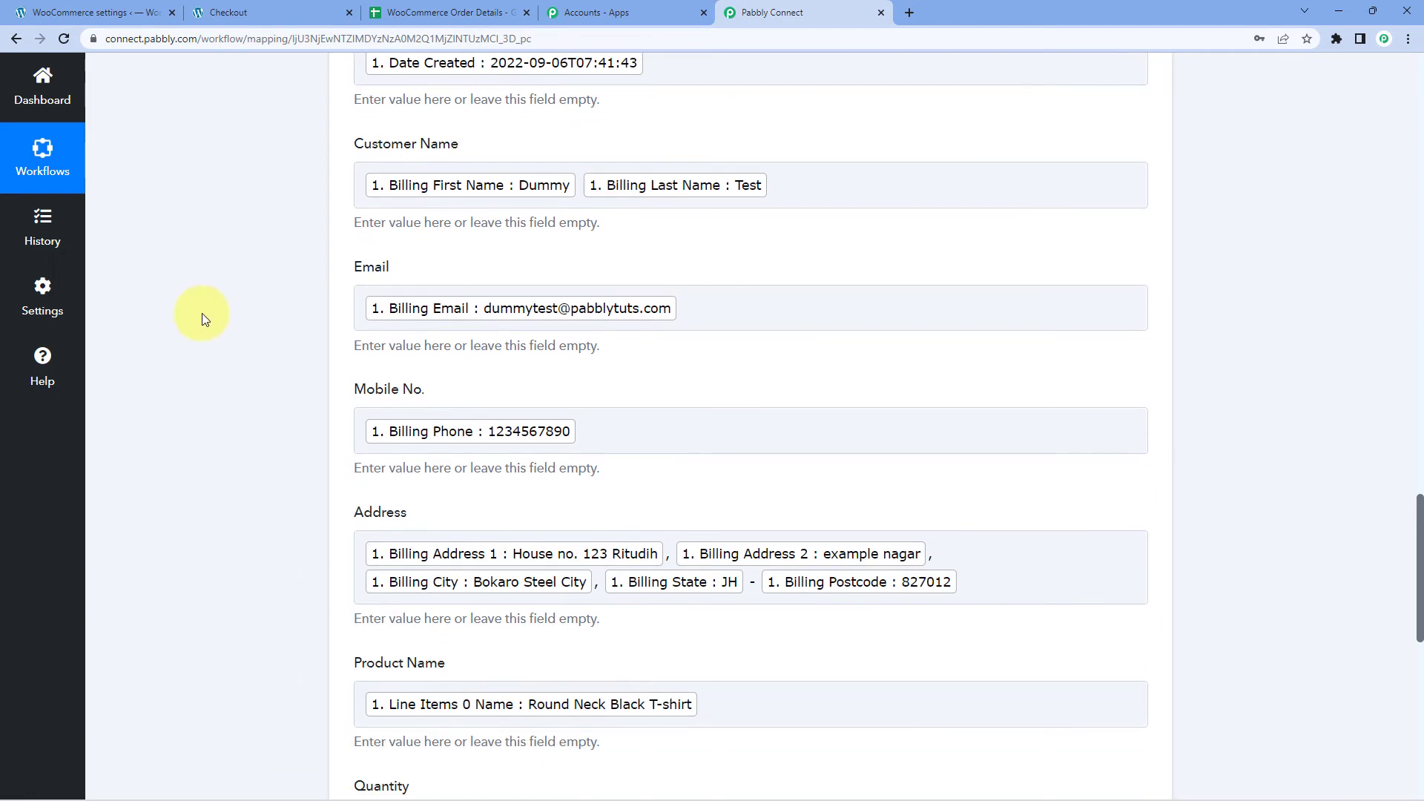
{"action": "scroll", "coordinate": [268, 310], "scroll_direction": "down", "scroll_amount": 5}
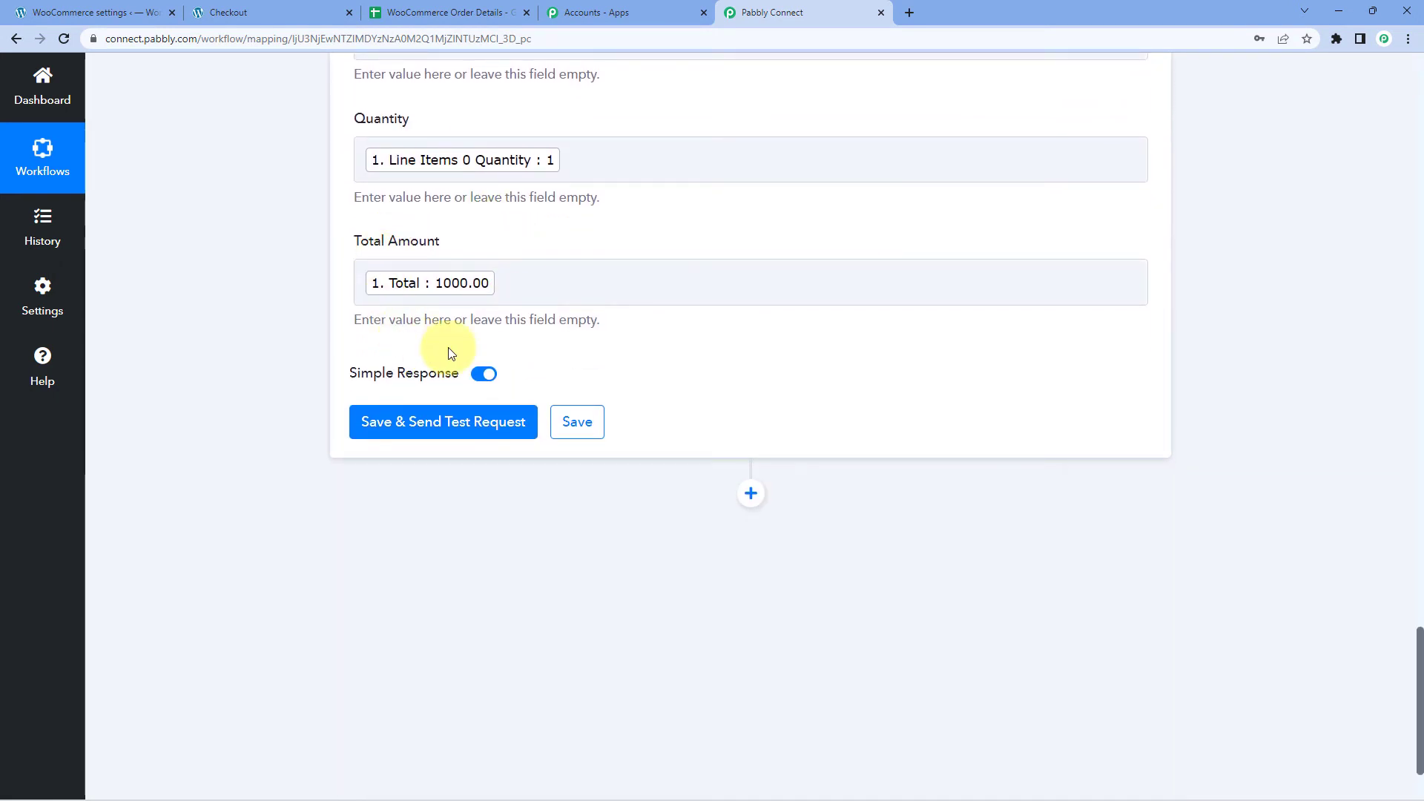
{"action": "left_click", "coordinate": [434, 424]}
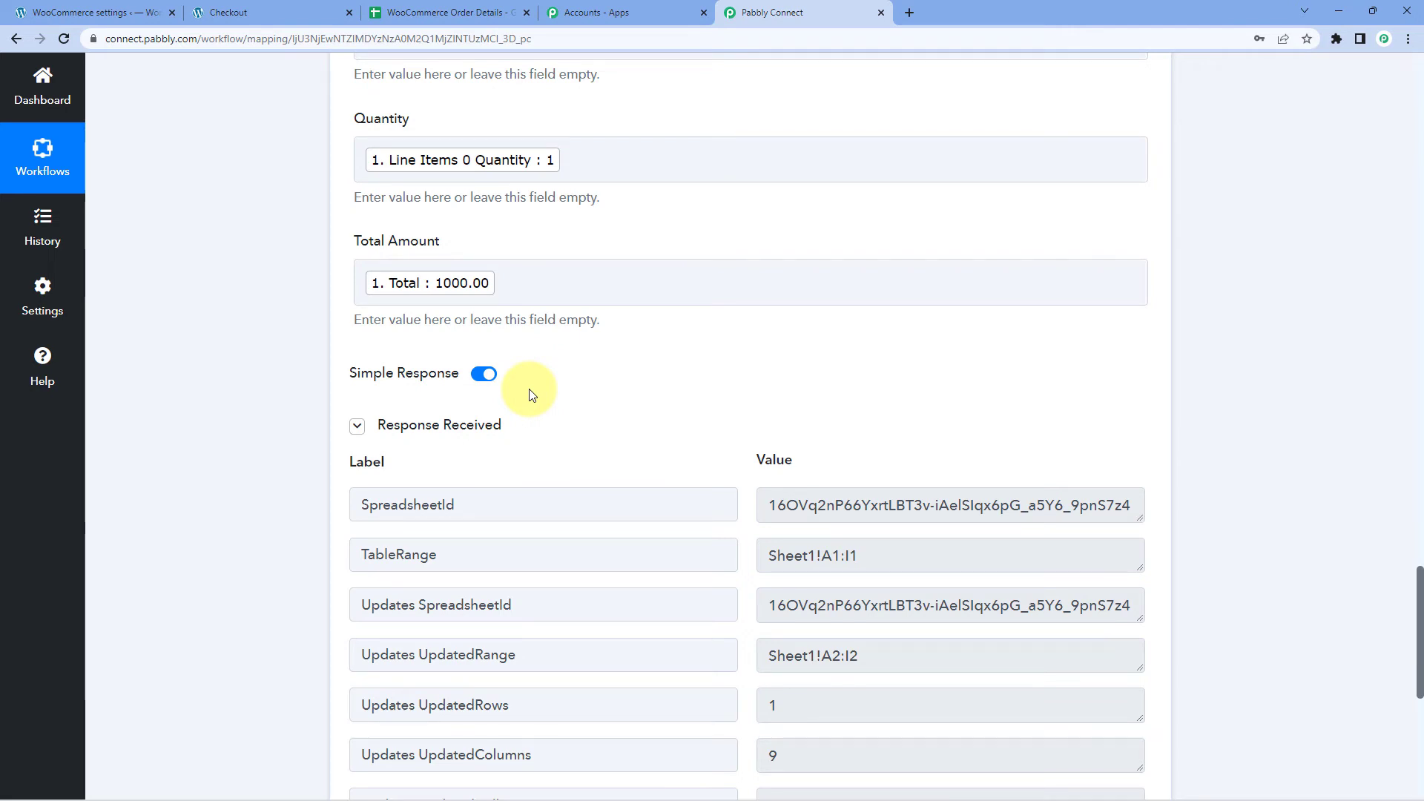
{"action": "scroll", "coordinate": [529, 369], "scroll_direction": "down", "scroll_amount": 4}
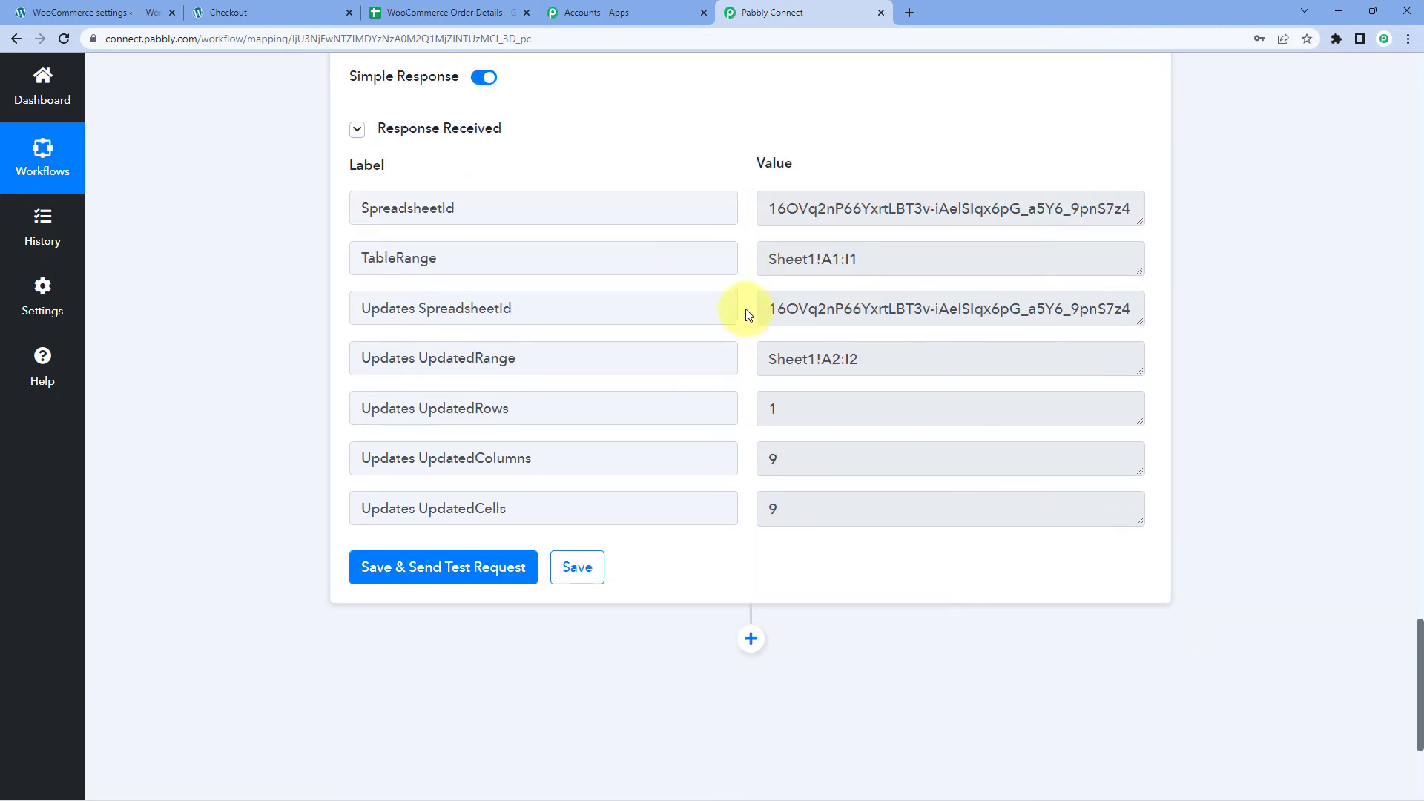
{"action": "scroll", "coordinate": [747, 314], "scroll_direction": "up", "scroll_amount": 9}
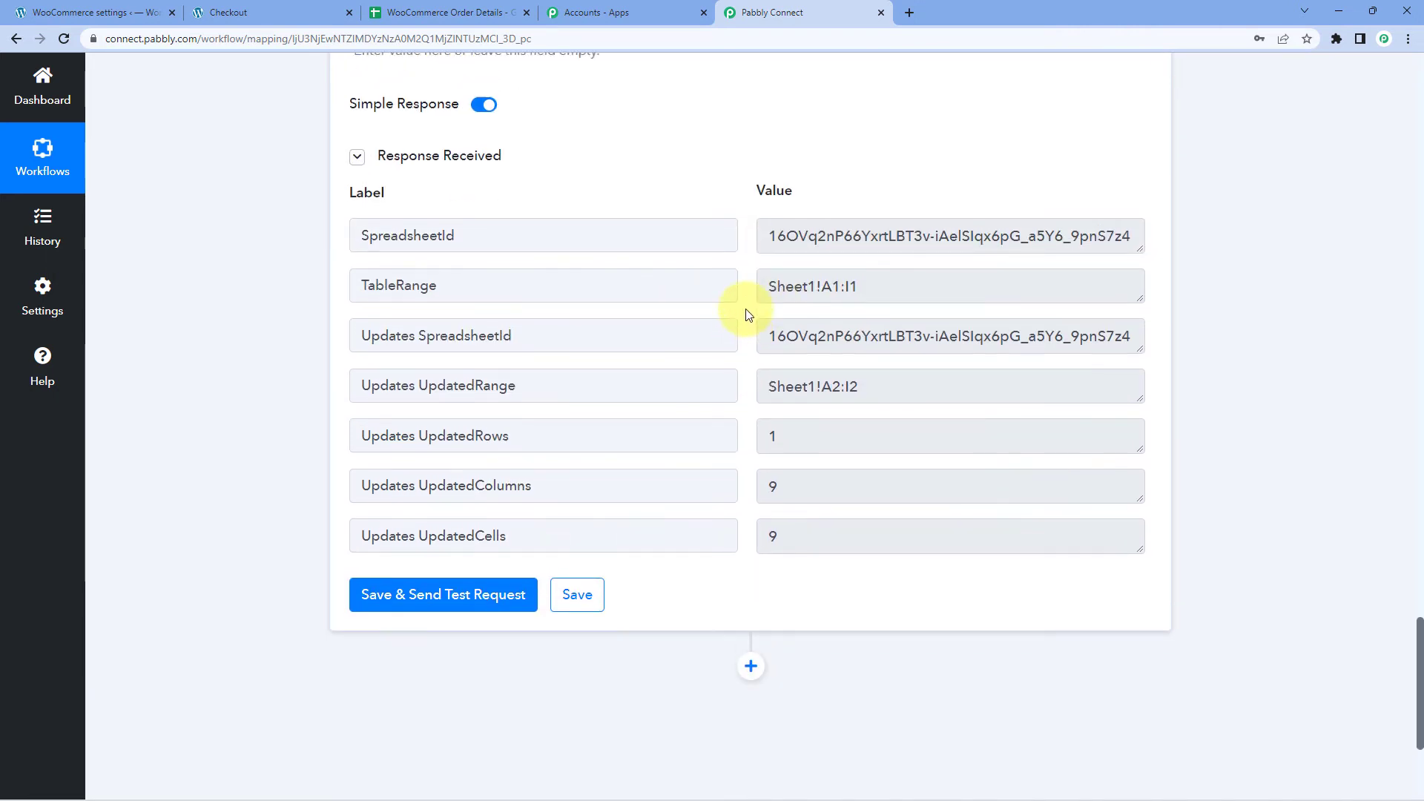
{"action": "scroll", "coordinate": [364, 224], "scroll_direction": "up", "scroll_amount": 2}
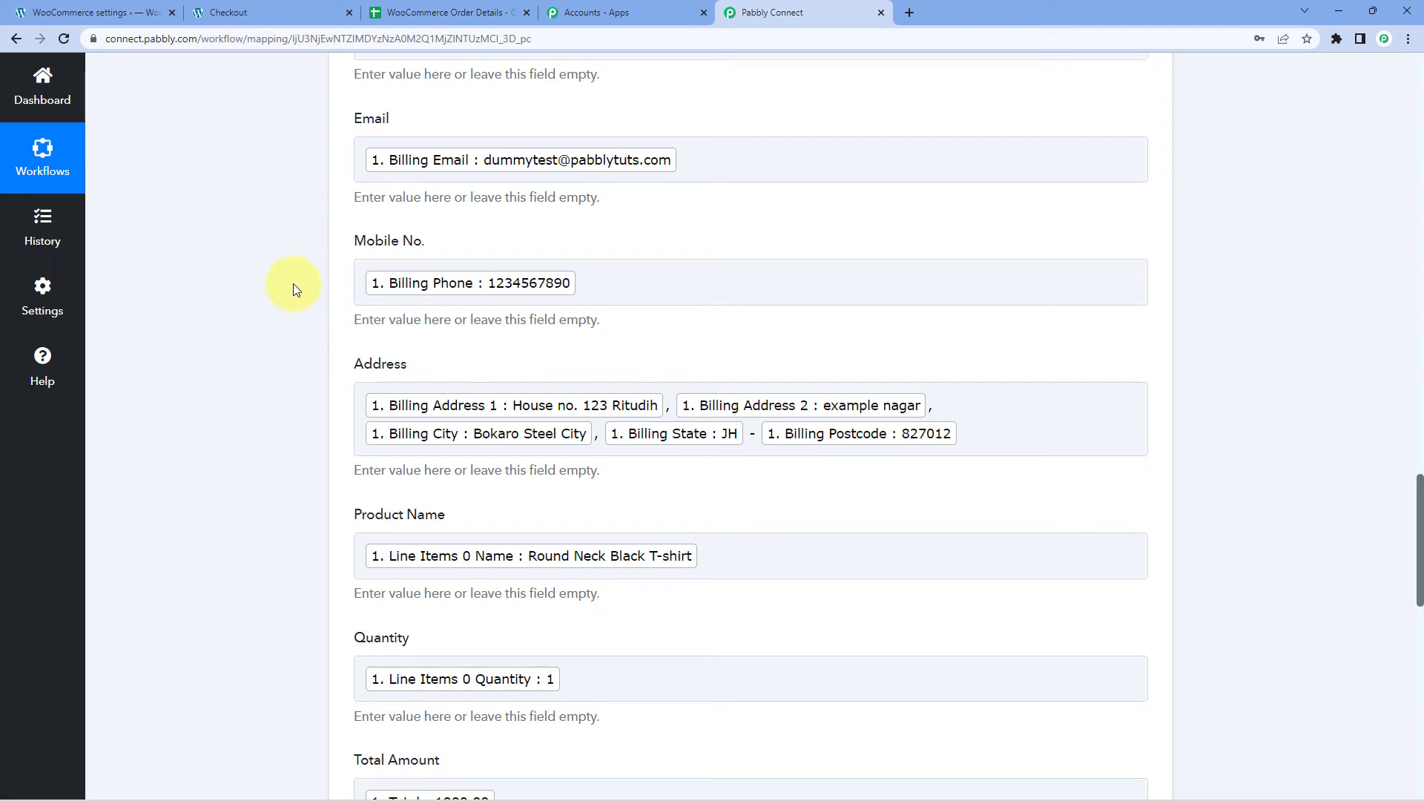
In the WooCommerce Order Details sheet, unbold row 2, widen columns D and F, and middle-align all cells.
{"action": "left_click", "coordinate": [455, 8]}
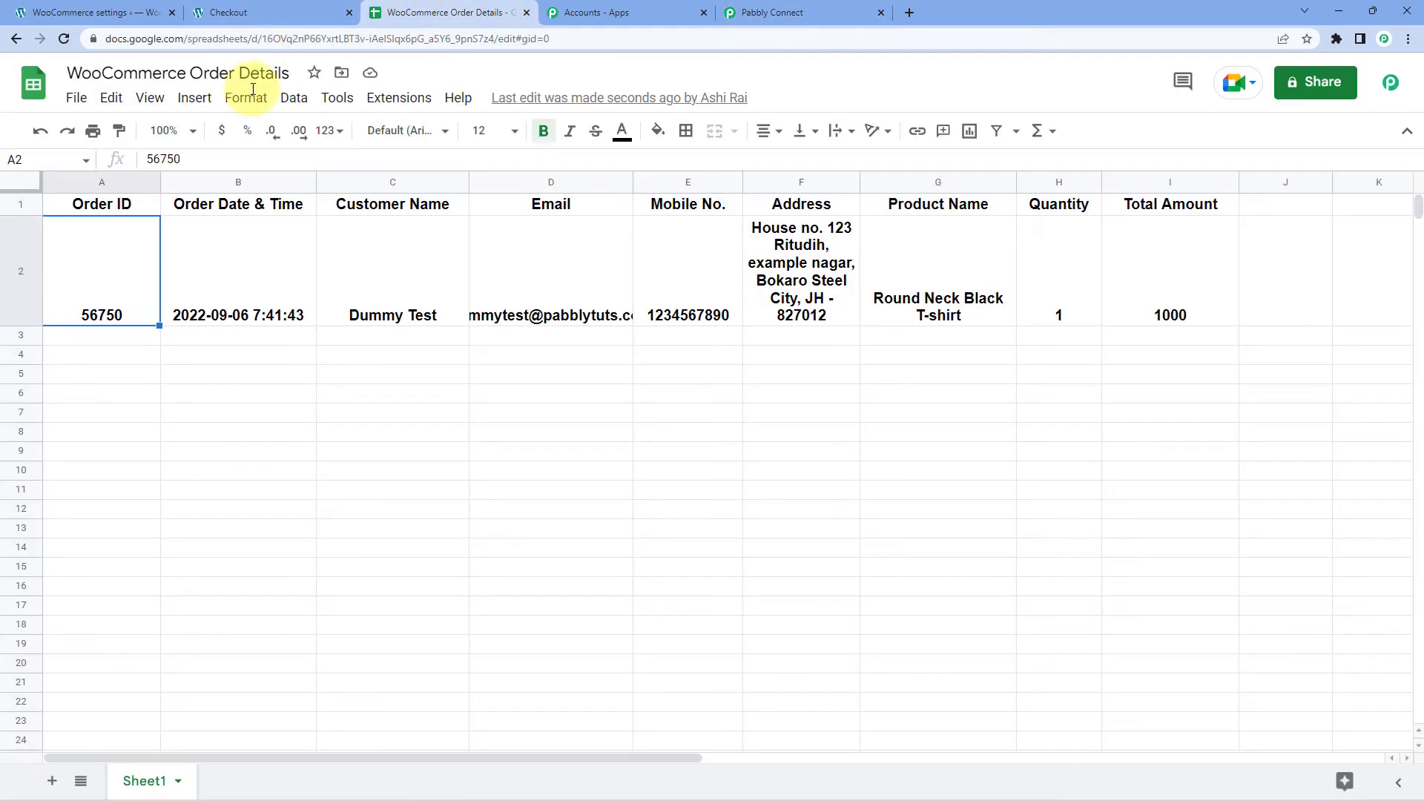
{"action": "left_click", "coordinate": [15, 259]}
{"action": "key", "text": "ctrl+b"}
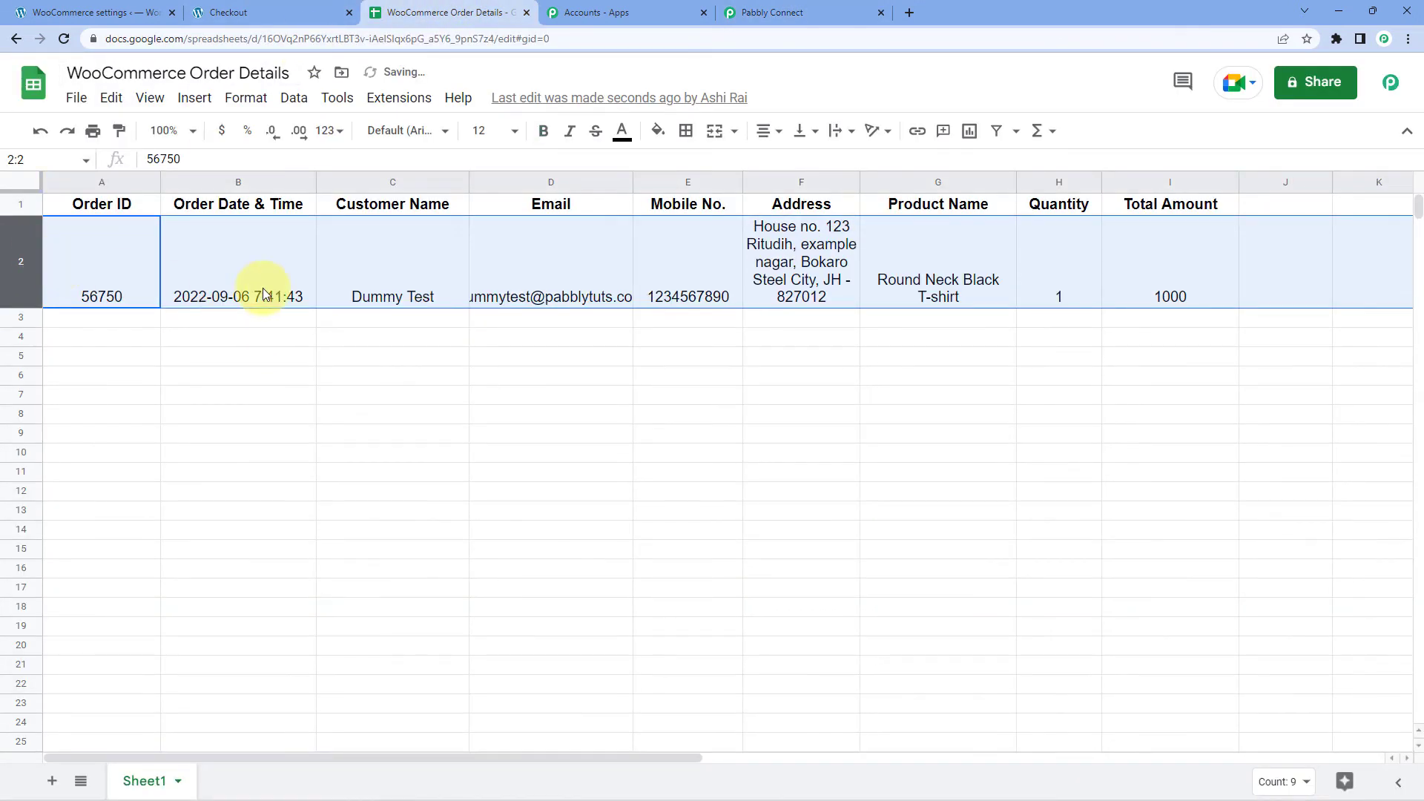
{"action": "left_click", "coordinate": [502, 267]}
{"action": "left_click_drag", "start_coordinate": [858, 180], "coordinate": [934, 180]}
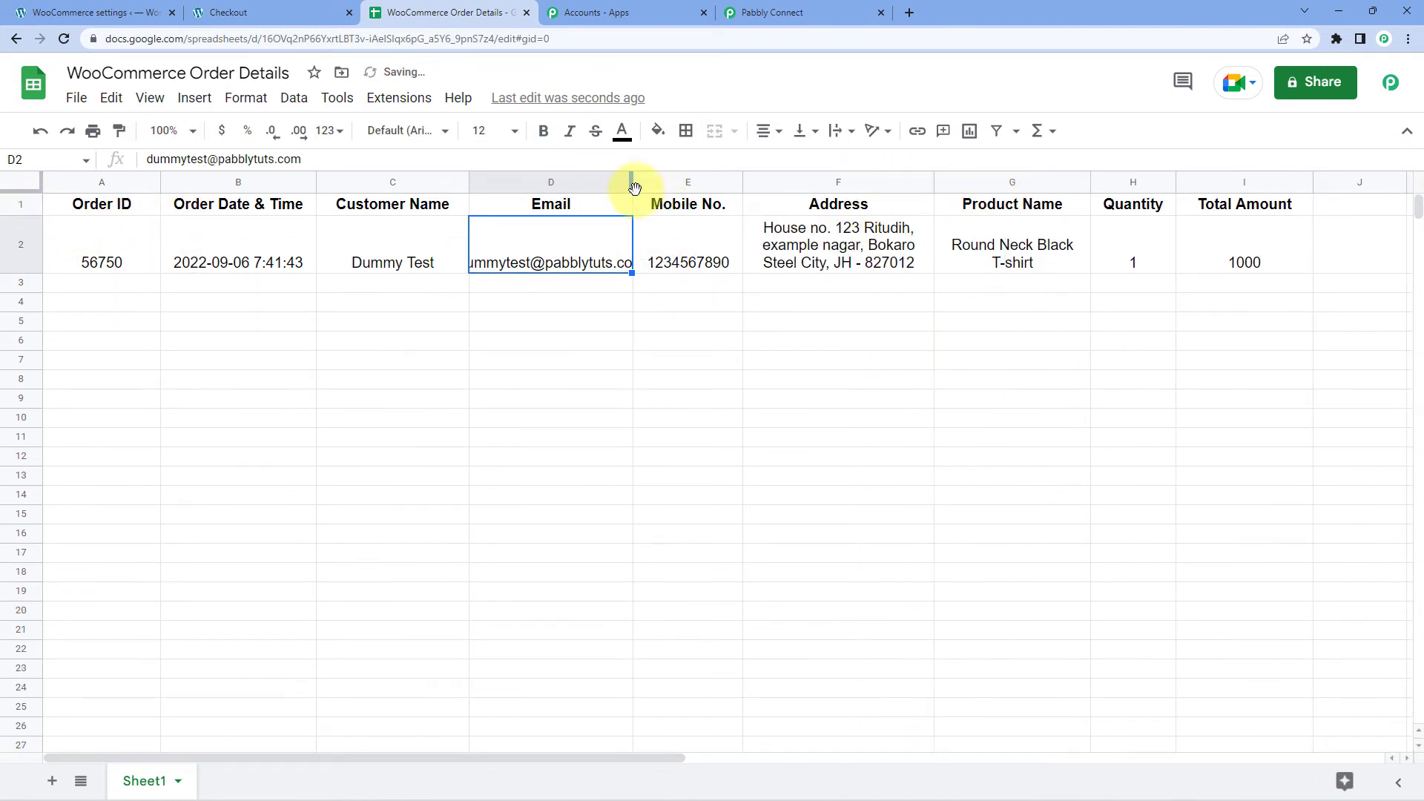
{"action": "left_click_drag", "start_coordinate": [630, 182], "coordinate": [670, 182]}
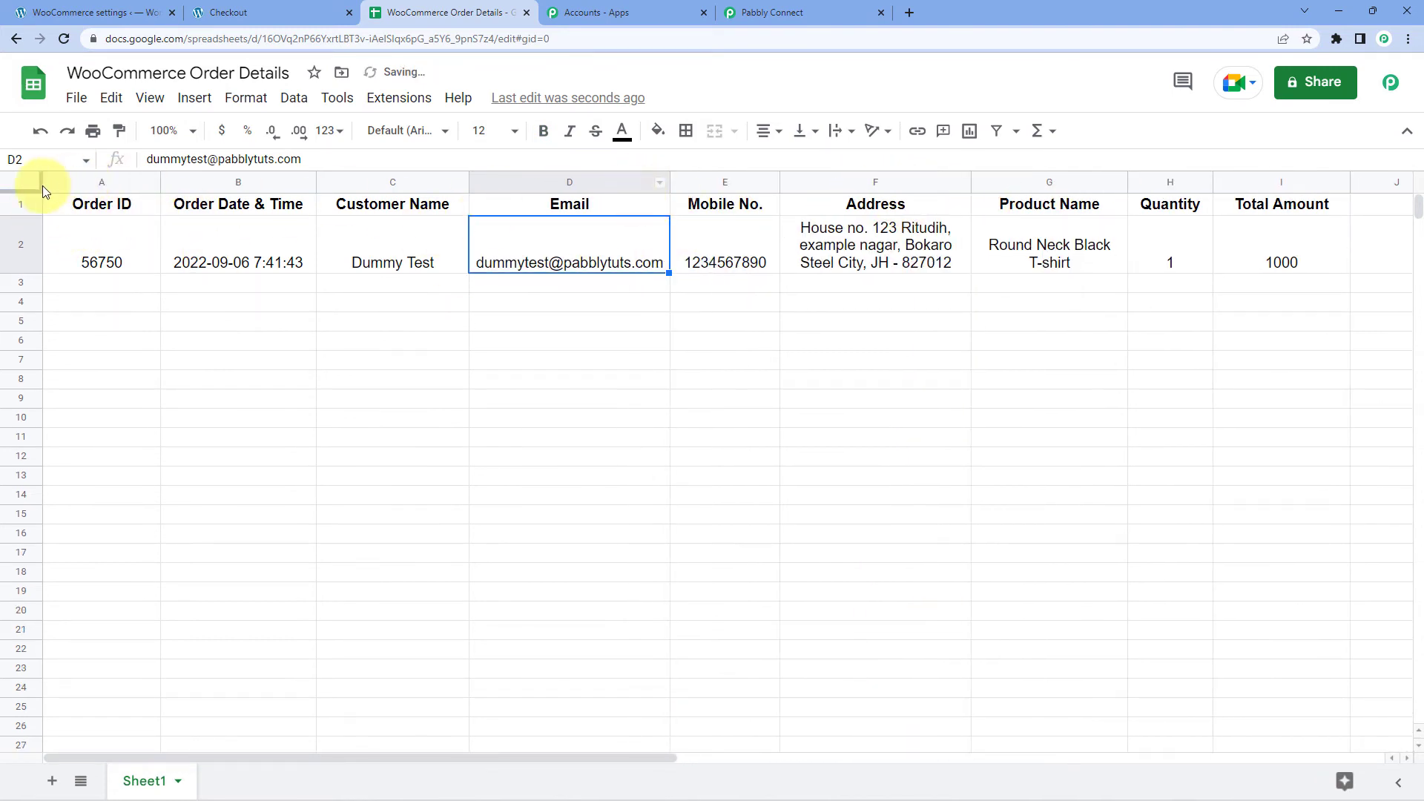
{"action": "left_click", "coordinate": [12, 189]}
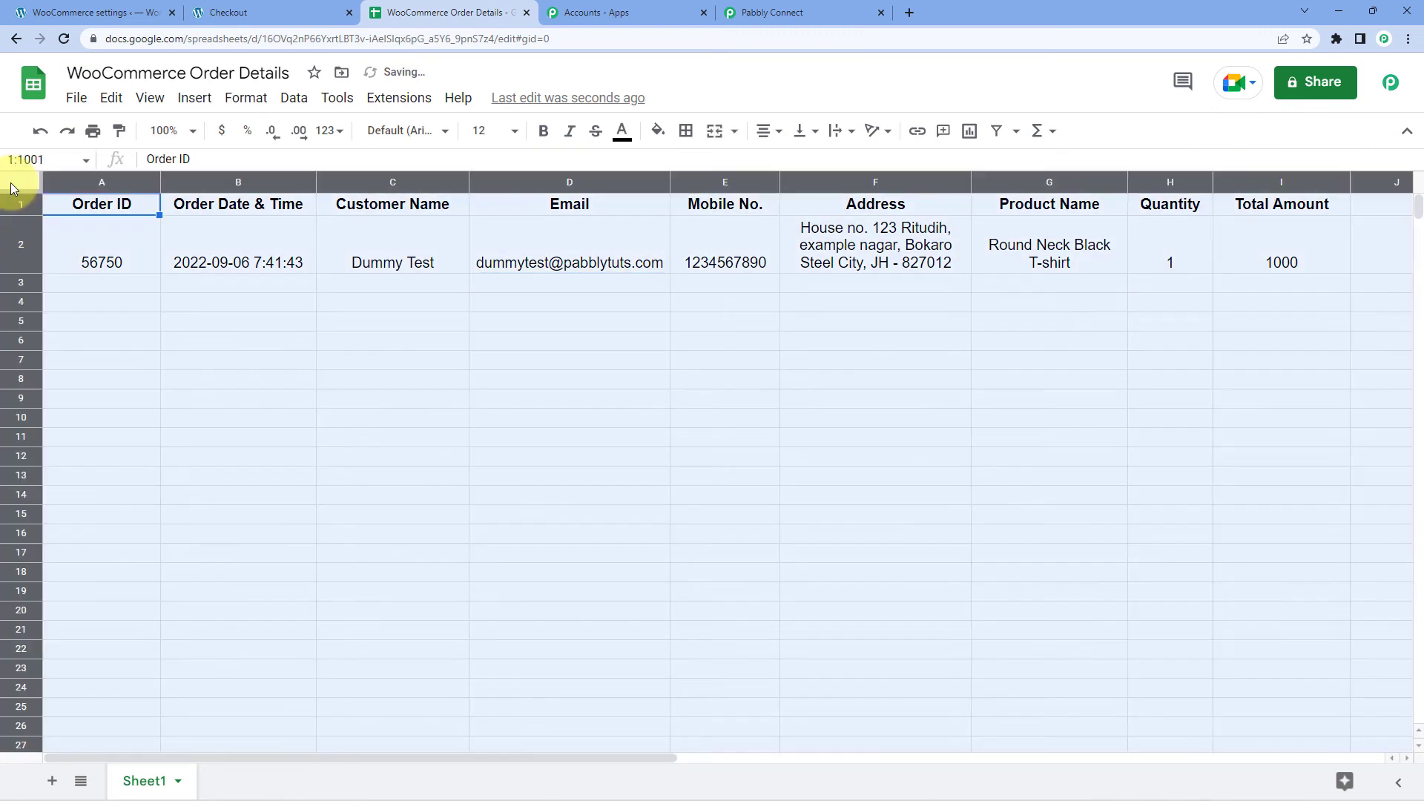
{"action": "left_click", "coordinate": [809, 134]}
{"action": "left_click", "coordinate": [825, 162]}
{"action": "left_click", "coordinate": [721, 300]}
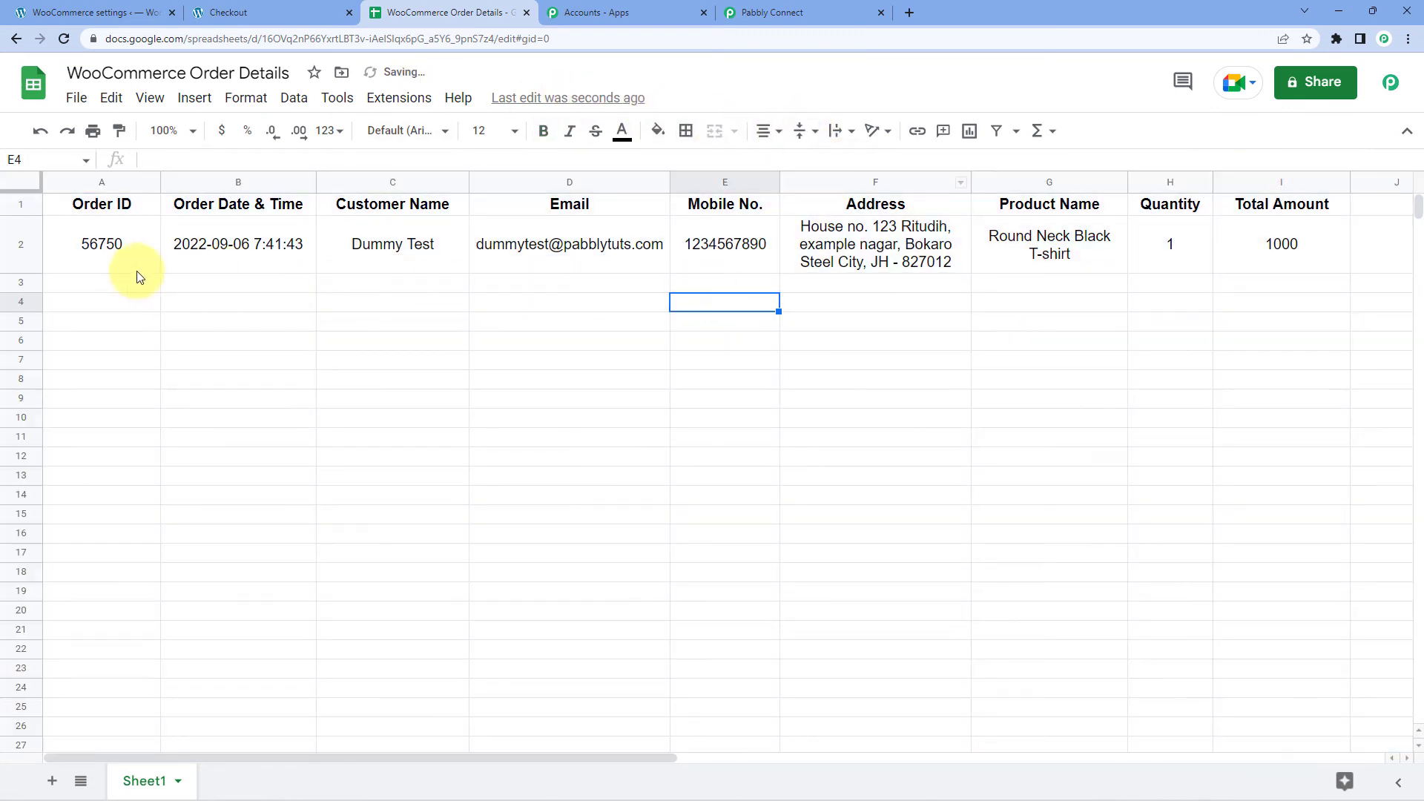
Check each row 2 value from Order ID to Total Amount, then return to the order confirmation.
{"action": "left_click", "coordinate": [108, 265]}
{"action": "left_click", "coordinate": [229, 251]}
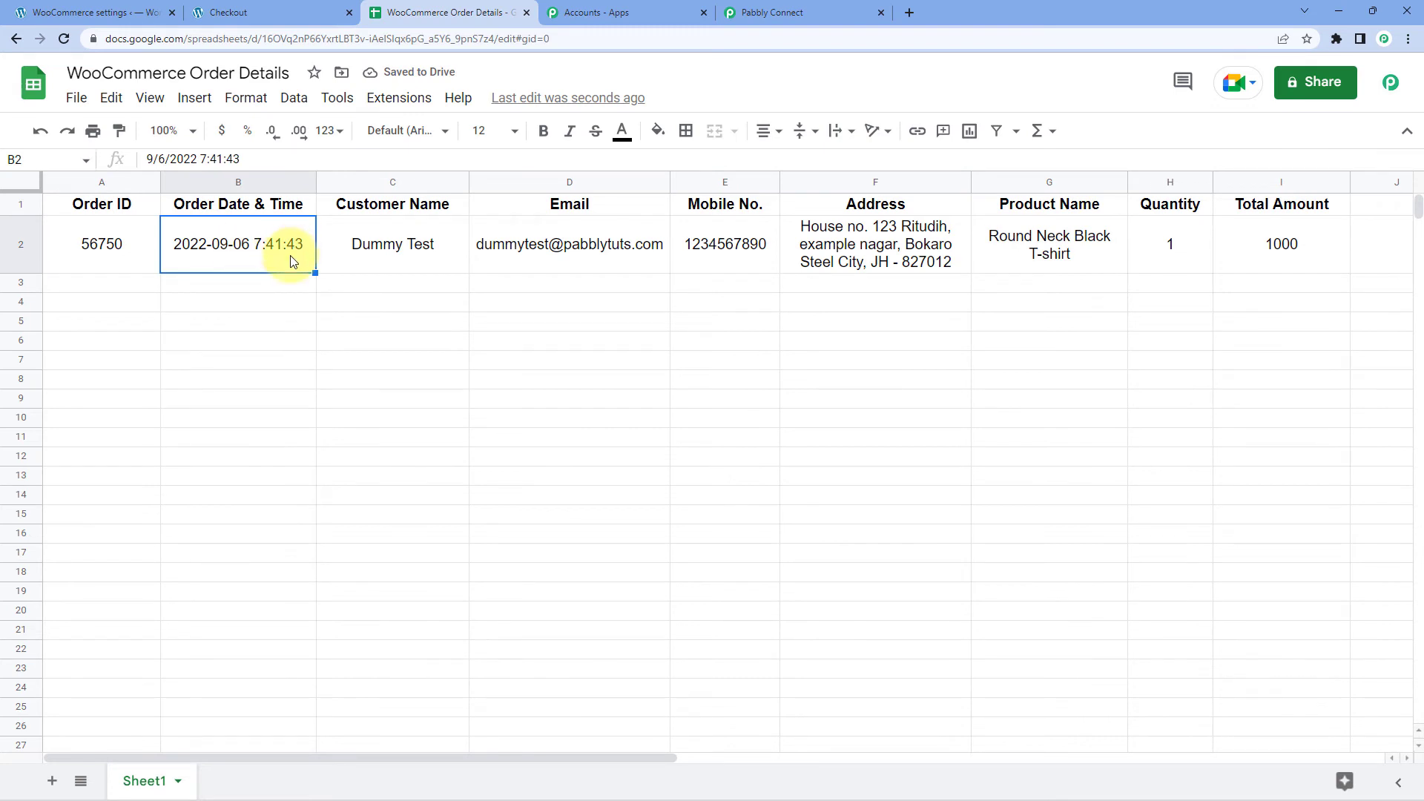
{"action": "left_click", "coordinate": [416, 256]}
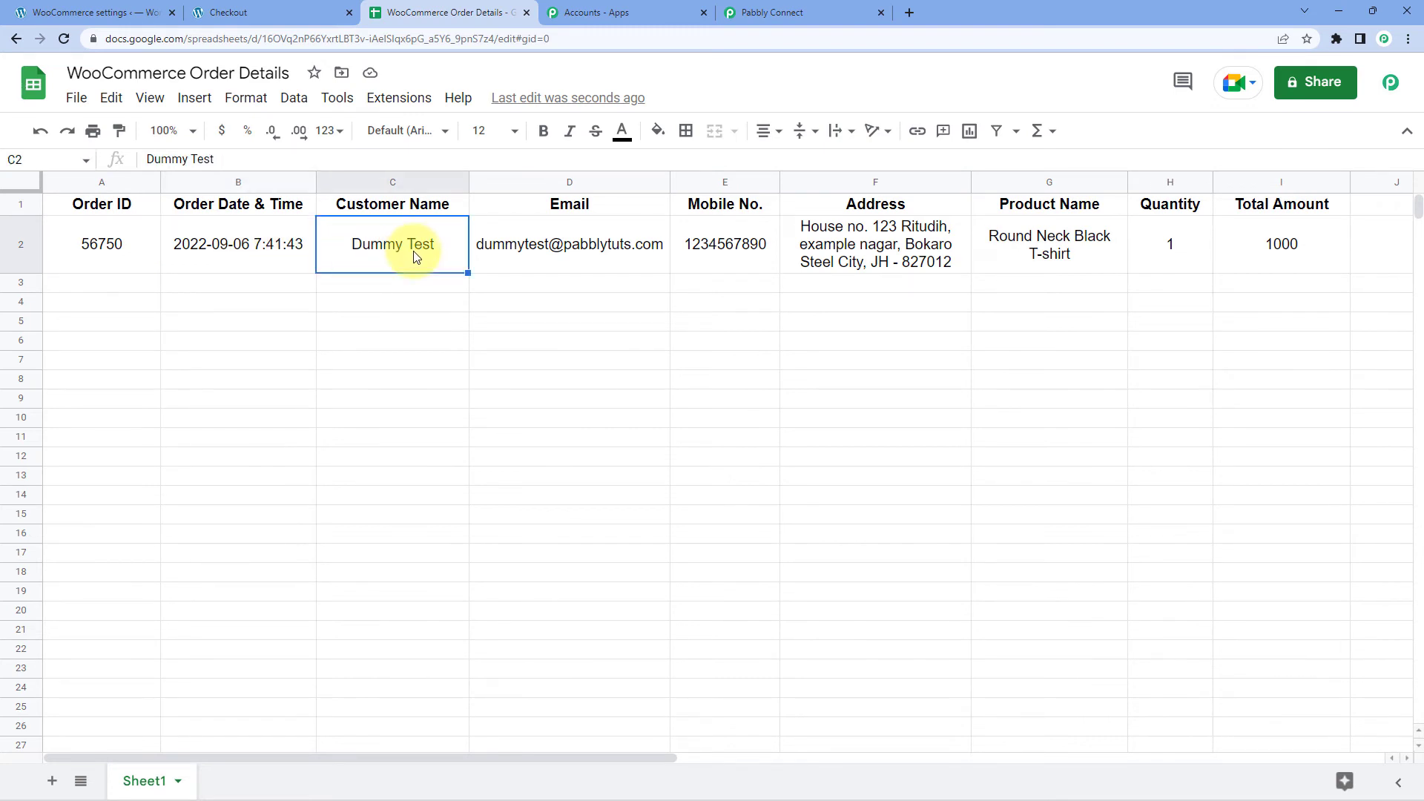
{"action": "left_click", "coordinate": [569, 259]}
{"action": "left_click", "coordinate": [694, 241]}
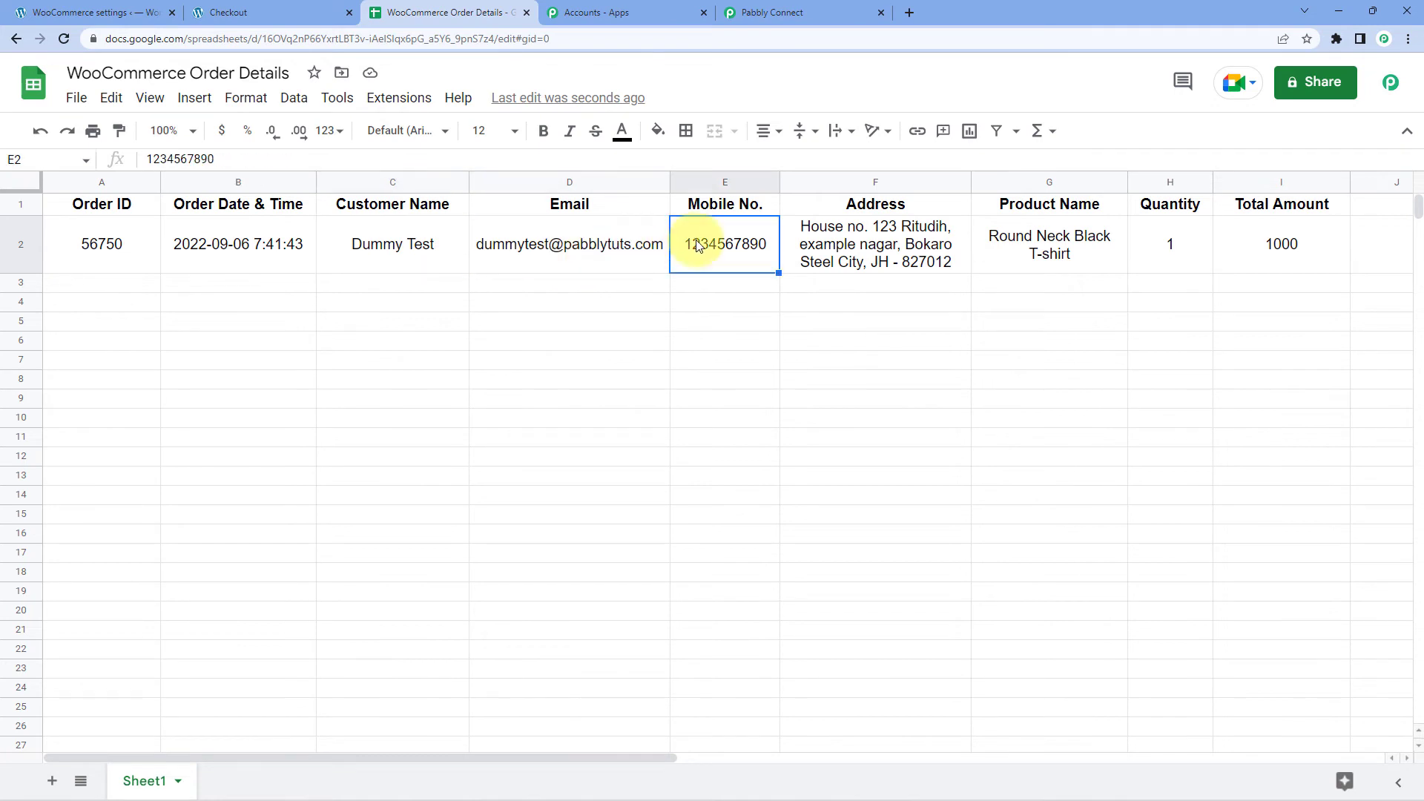
{"action": "left_click", "coordinate": [909, 256]}
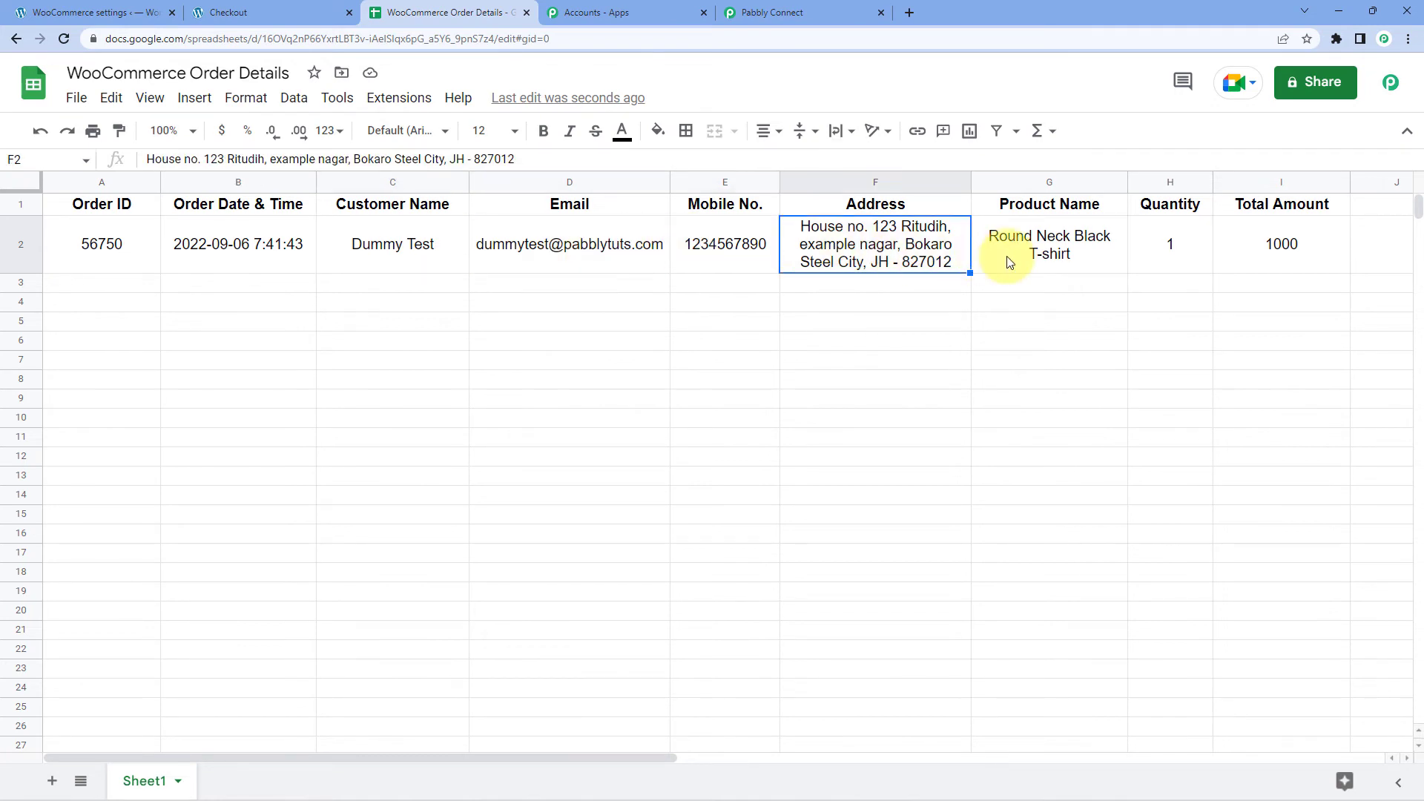
{"action": "left_click", "coordinate": [1165, 261]}
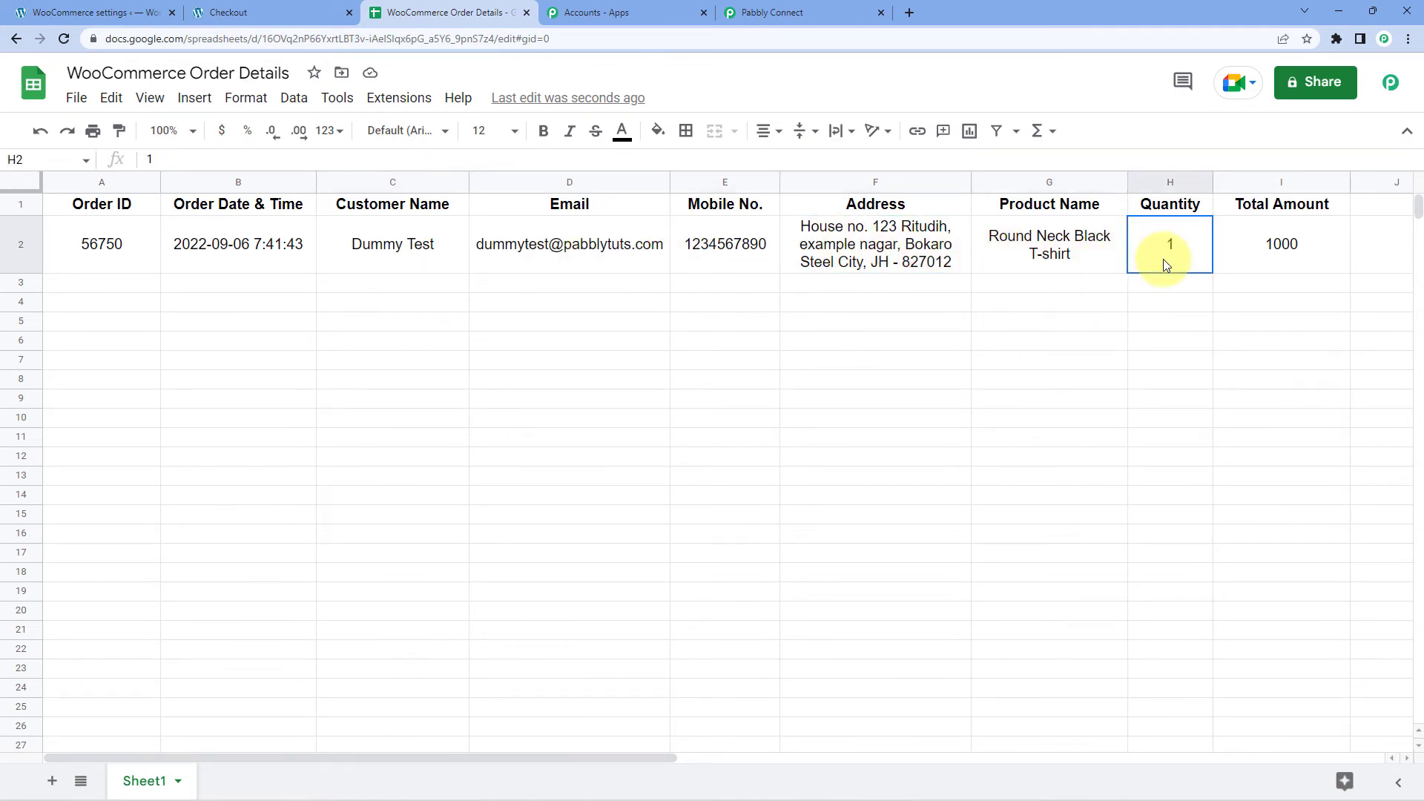
{"action": "left_click", "coordinate": [1255, 260]}
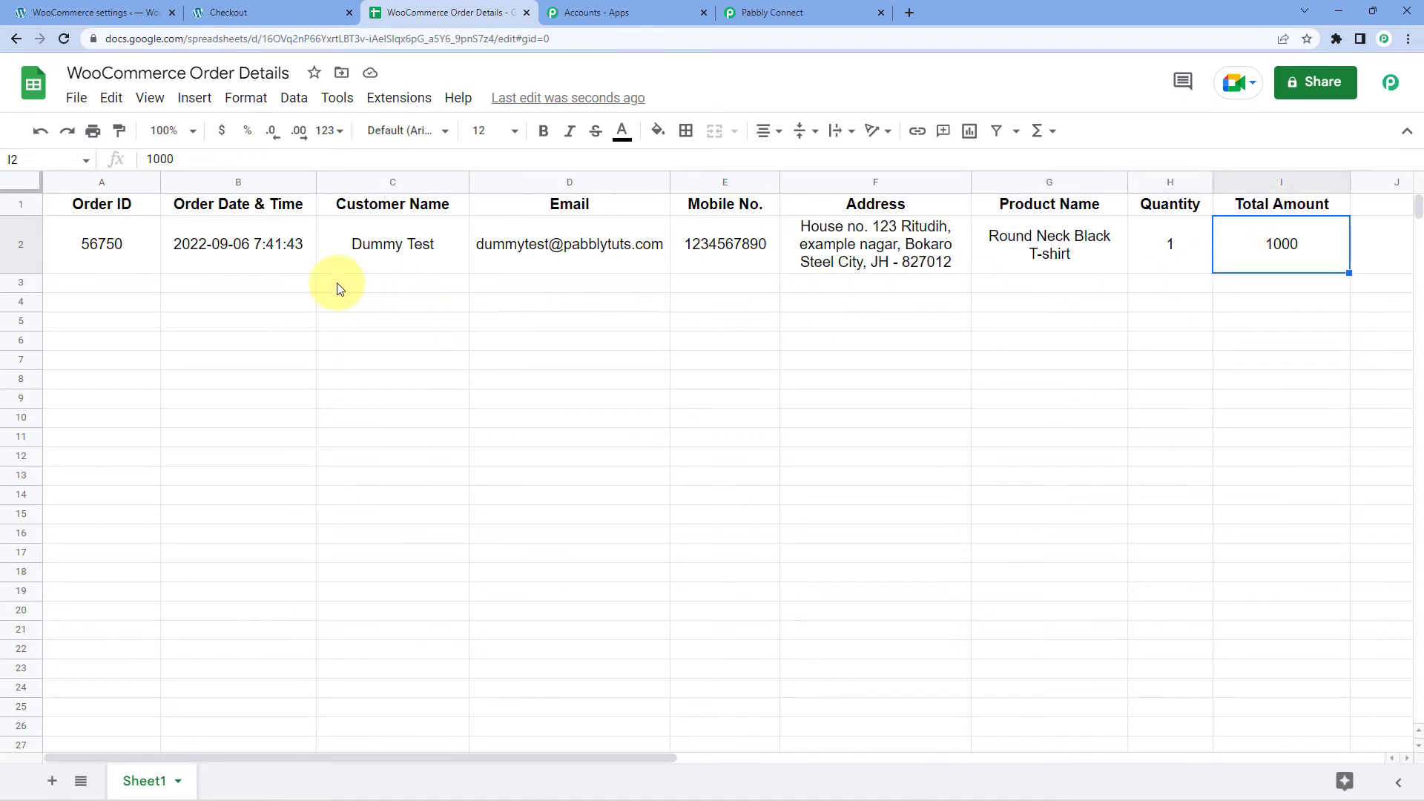
{"action": "left_click", "coordinate": [151, 288]}
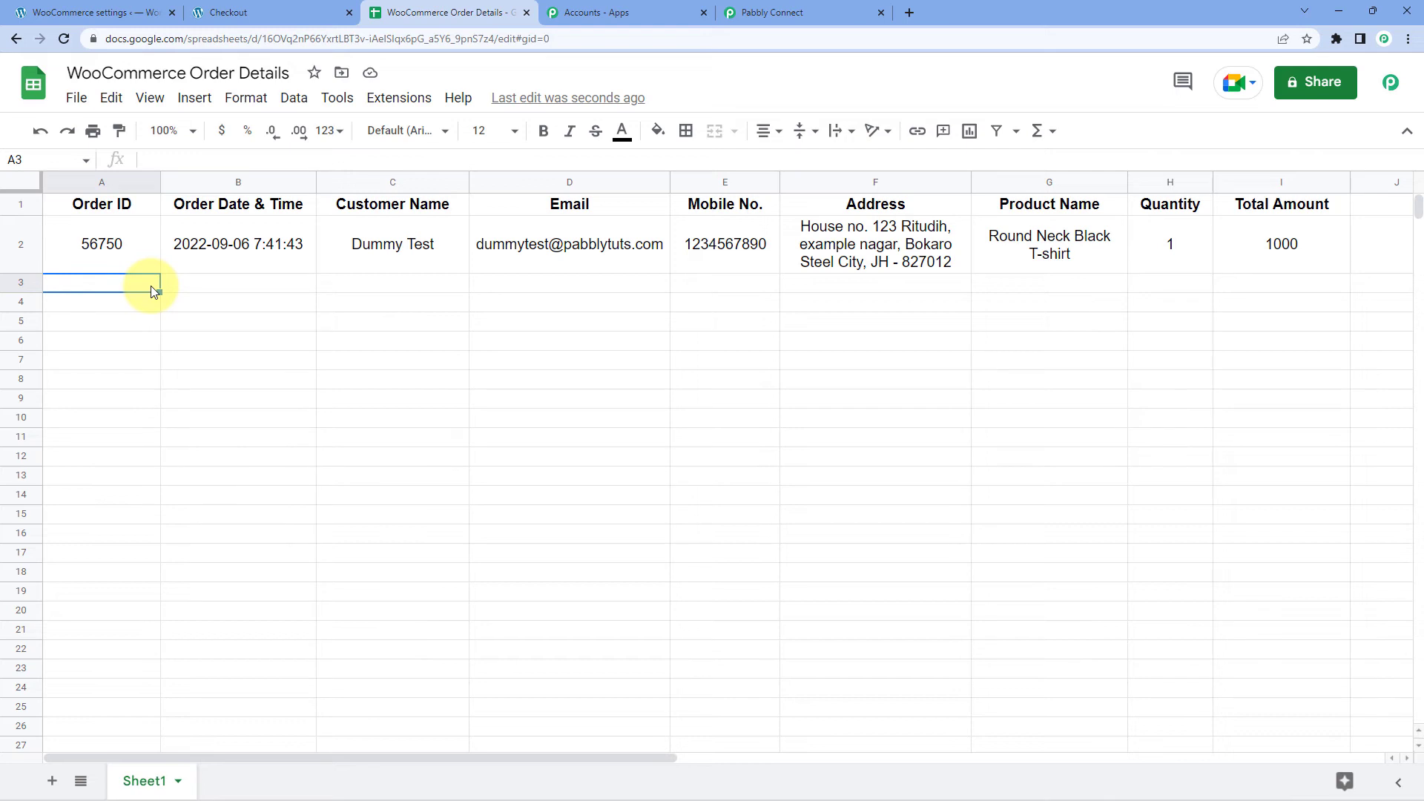
{"action": "left_click", "coordinate": [216, 248]}
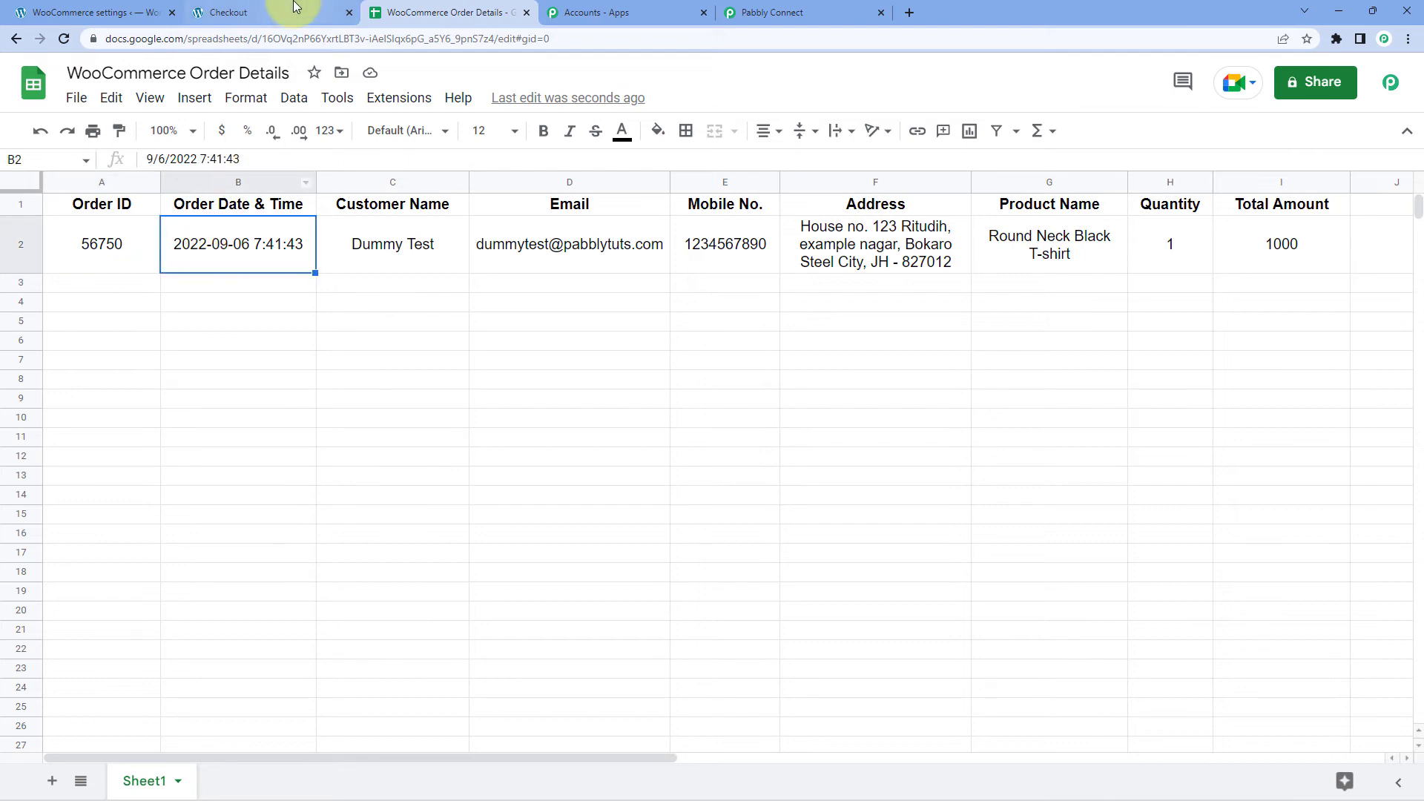
{"action": "left_click", "coordinate": [293, 6]}
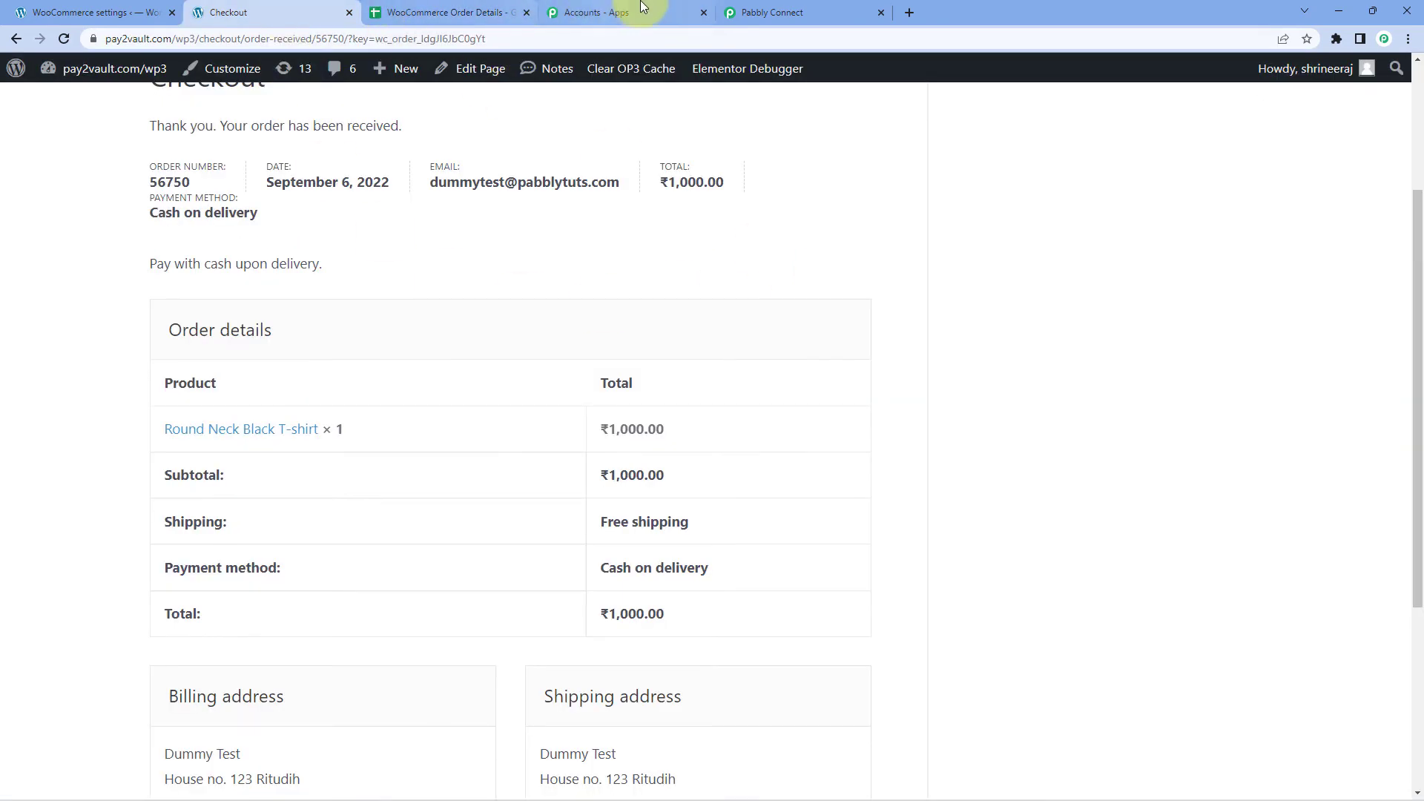
Back in Pabbly Connect, inspect the trigger's Date Created value.
{"action": "left_click", "coordinate": [752, 6]}
{"action": "scroll", "coordinate": [804, 366], "scroll_direction": "up", "scroll_amount": 15}
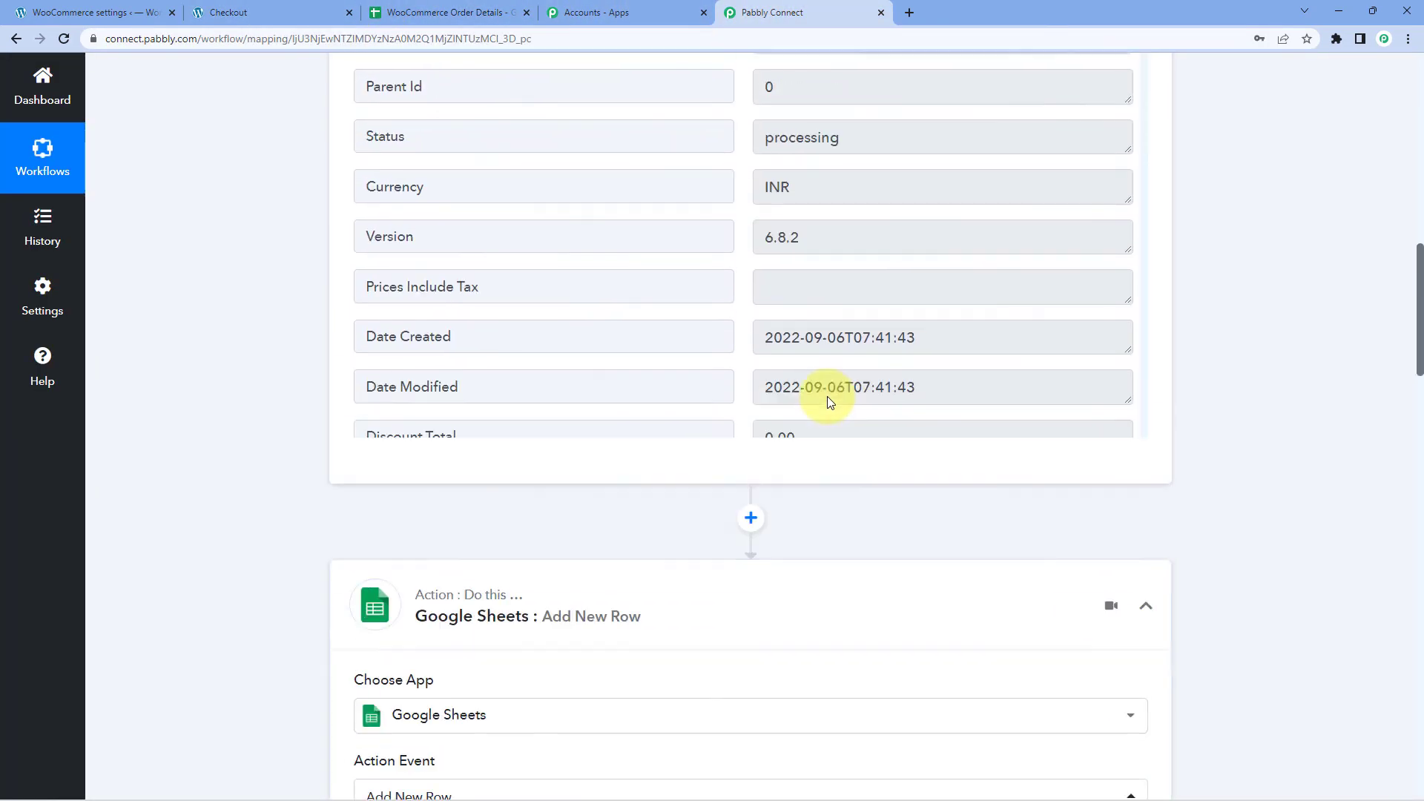
{"action": "scroll", "coordinate": [860, 384], "scroll_direction": "down", "scroll_amount": 2}
{"action": "left_click_drag", "start_coordinate": [945, 398], "coordinate": [744, 407]}
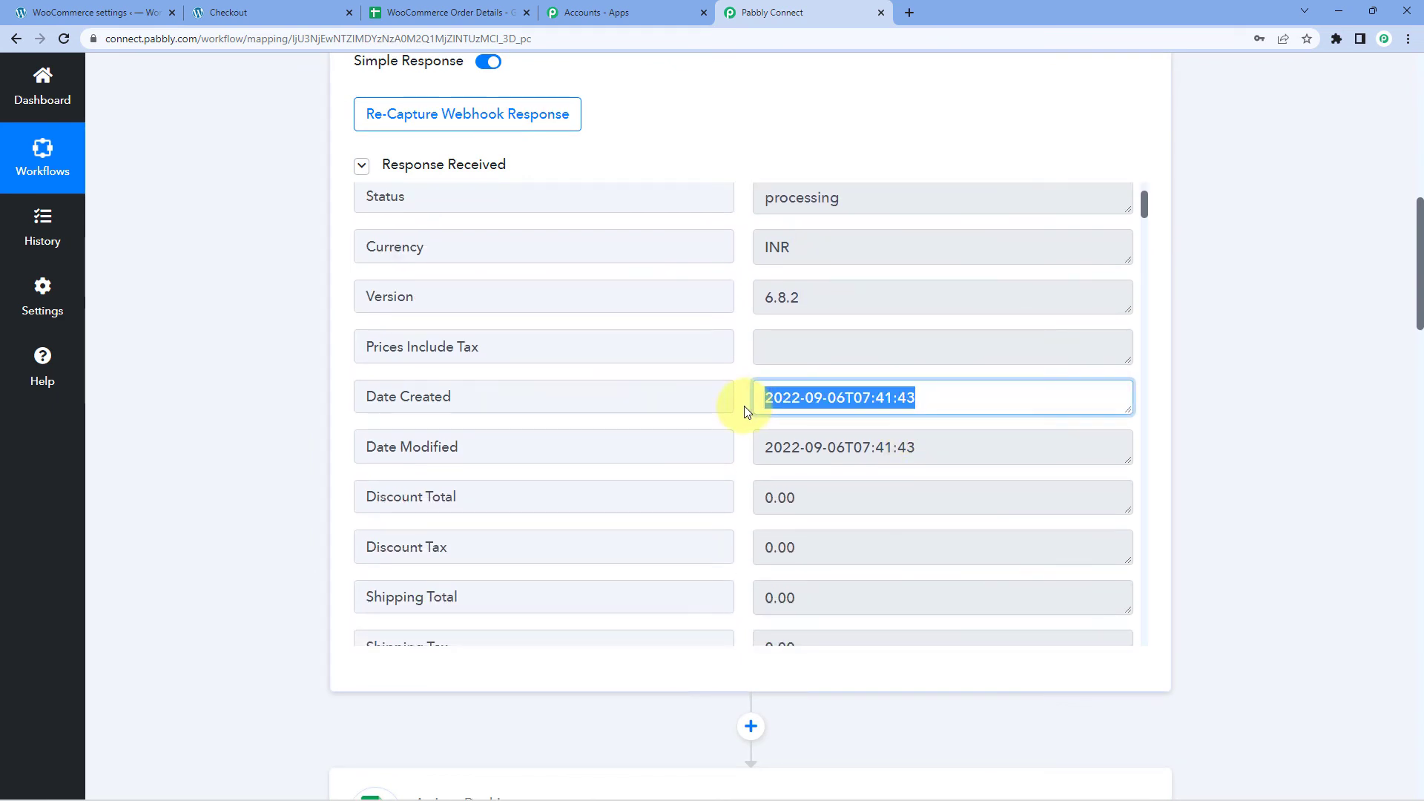
{"action": "left_click", "coordinate": [744, 376]}
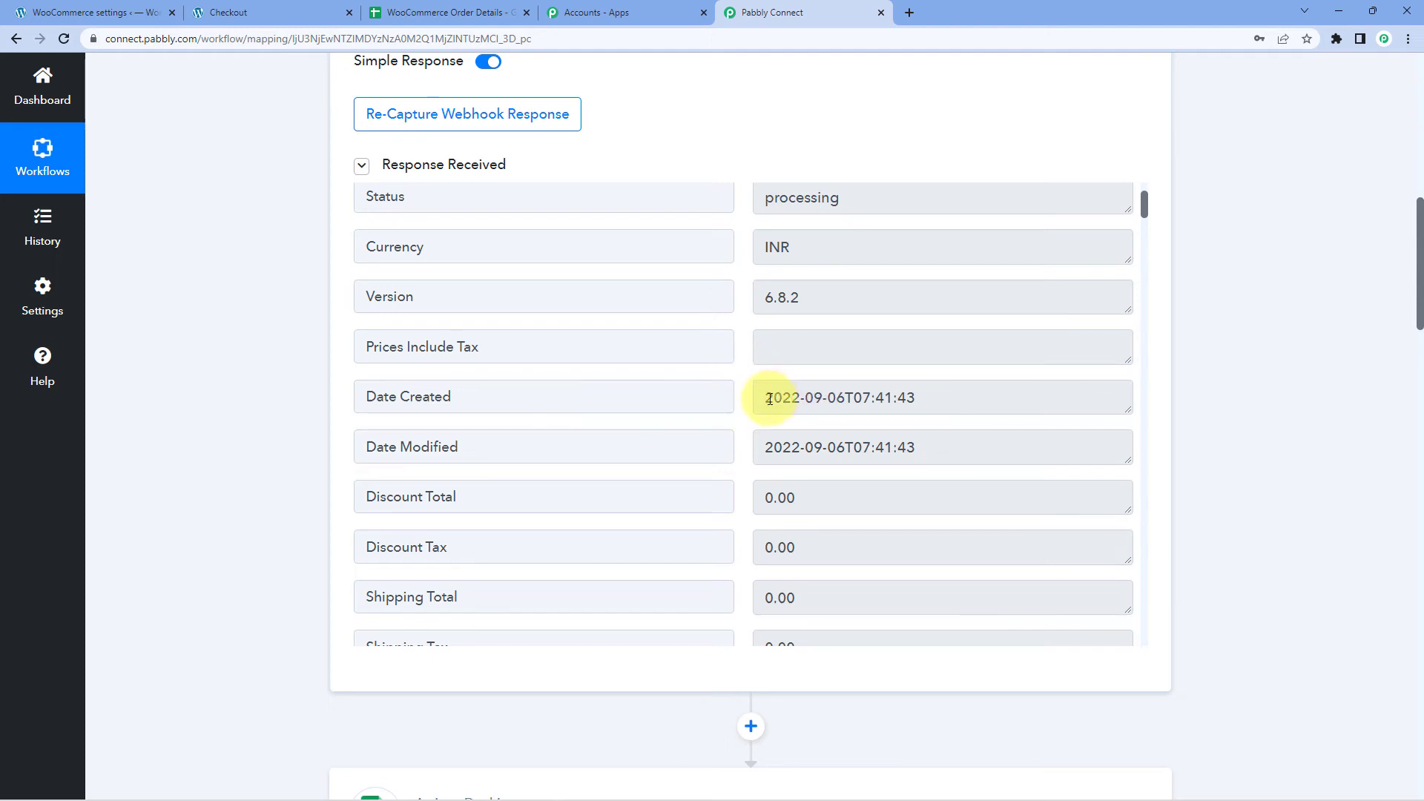
{"action": "left_click_drag", "start_coordinate": [772, 398], "coordinate": [745, 402]}
{"action": "left_click", "coordinate": [745, 397]}
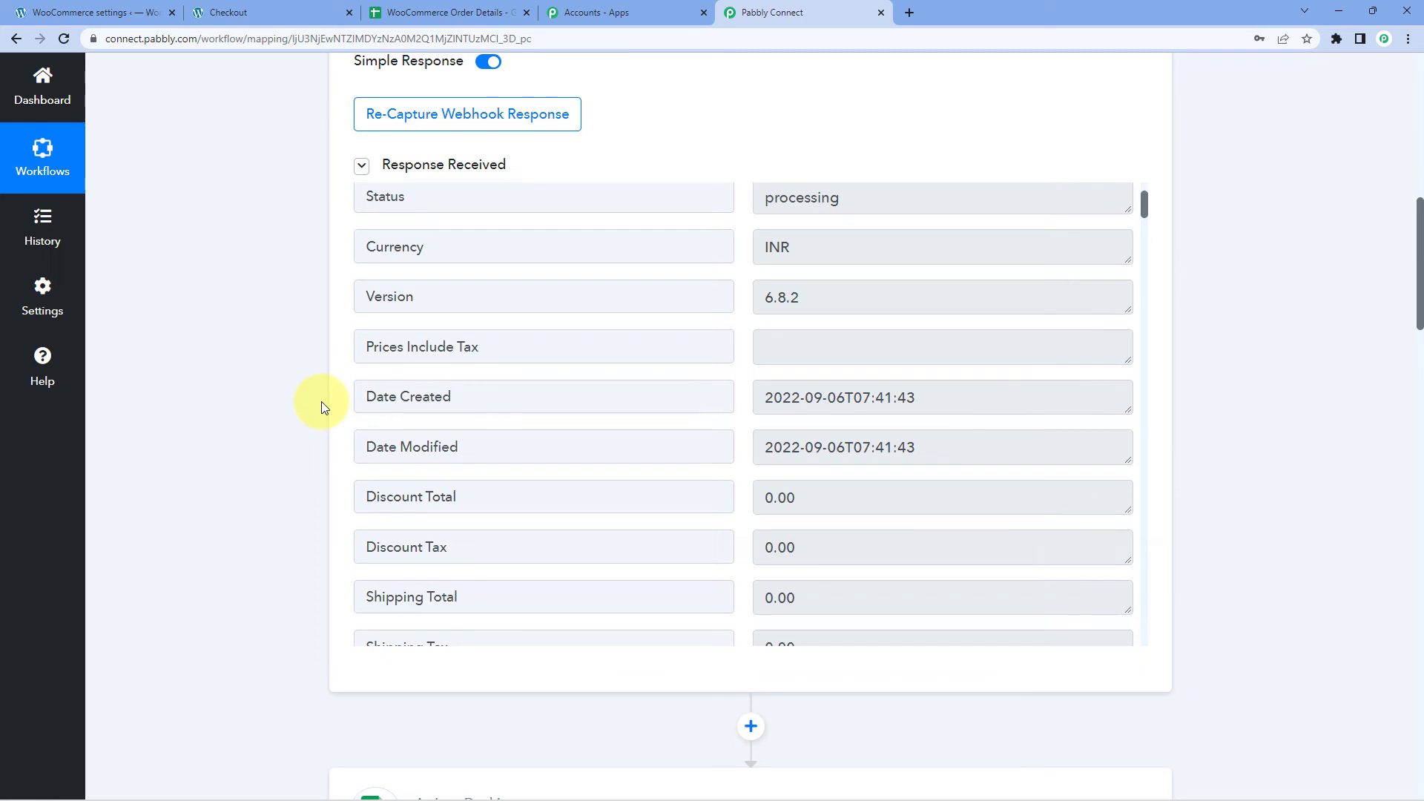
Collapse the WooCommerce New Order Created trigger and the Google Sheets Add New Row action.
{"action": "scroll", "coordinate": [312, 342], "scroll_direction": "up", "scroll_amount": 4}
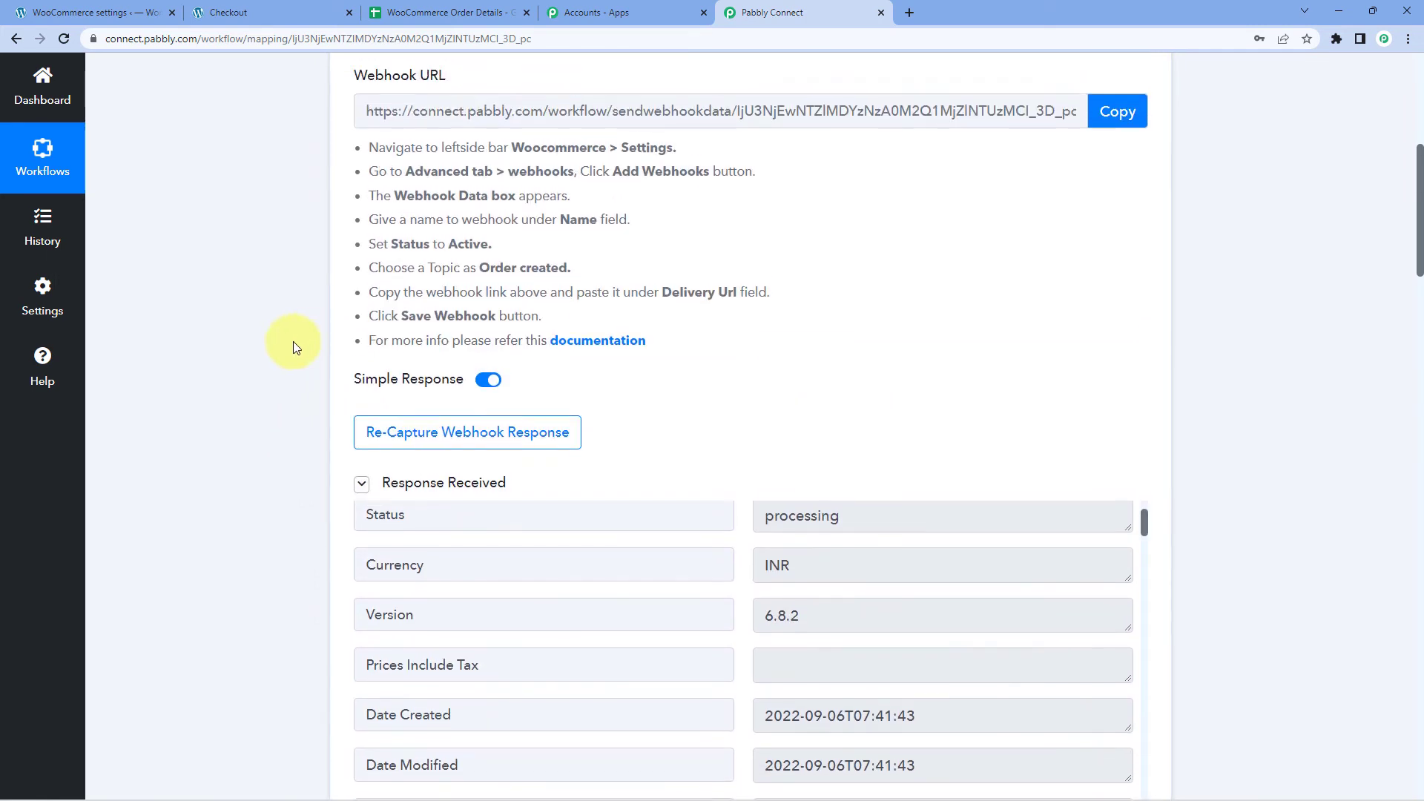
{"action": "scroll", "coordinate": [292, 342], "scroll_direction": "up", "scroll_amount": 5}
{"action": "left_click", "coordinate": [677, 255]}
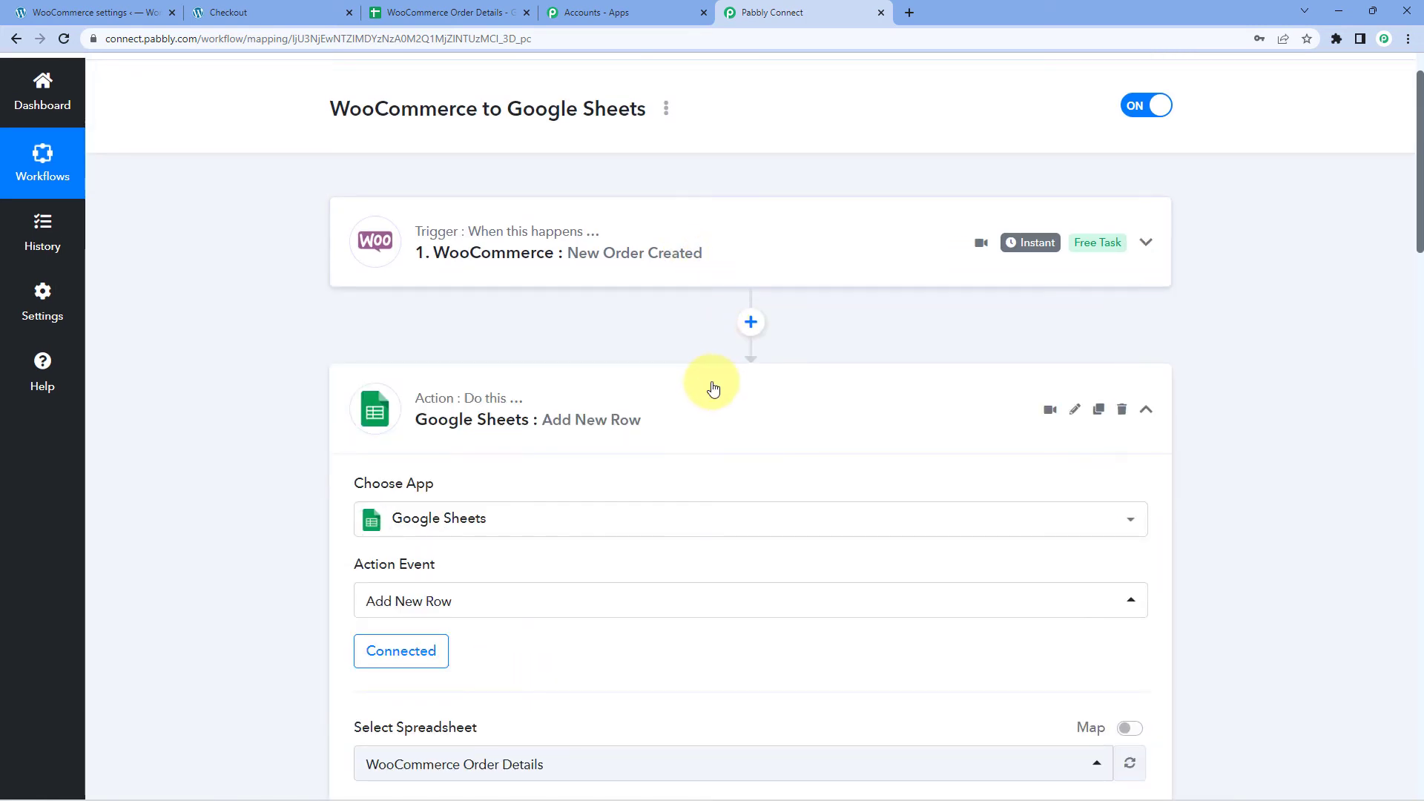
{"action": "left_click", "coordinate": [712, 384]}
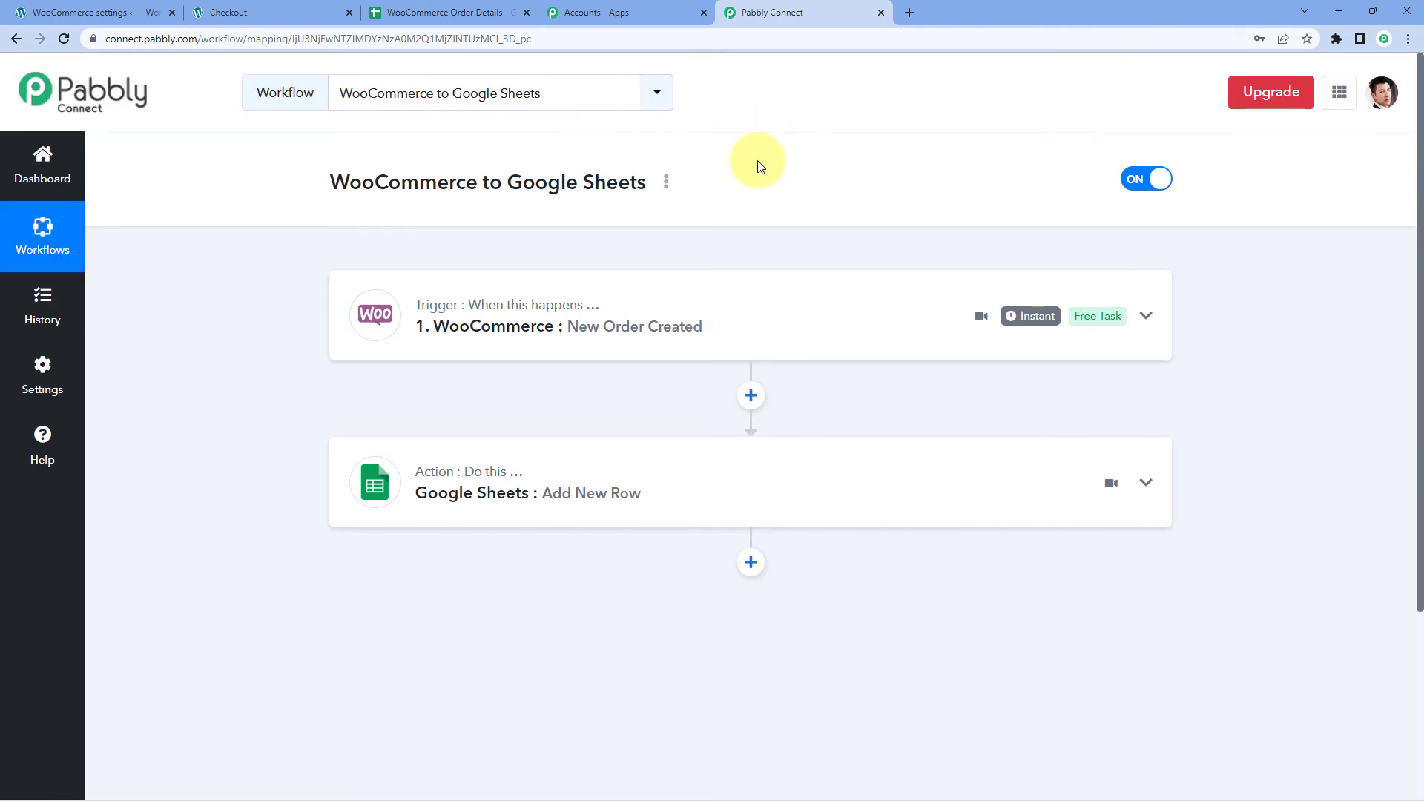
From the Shop page, add the Dashing White round neck T-shirt (₹1,000.00) to the cart and check out.
{"action": "left_click", "coordinate": [289, 12]}
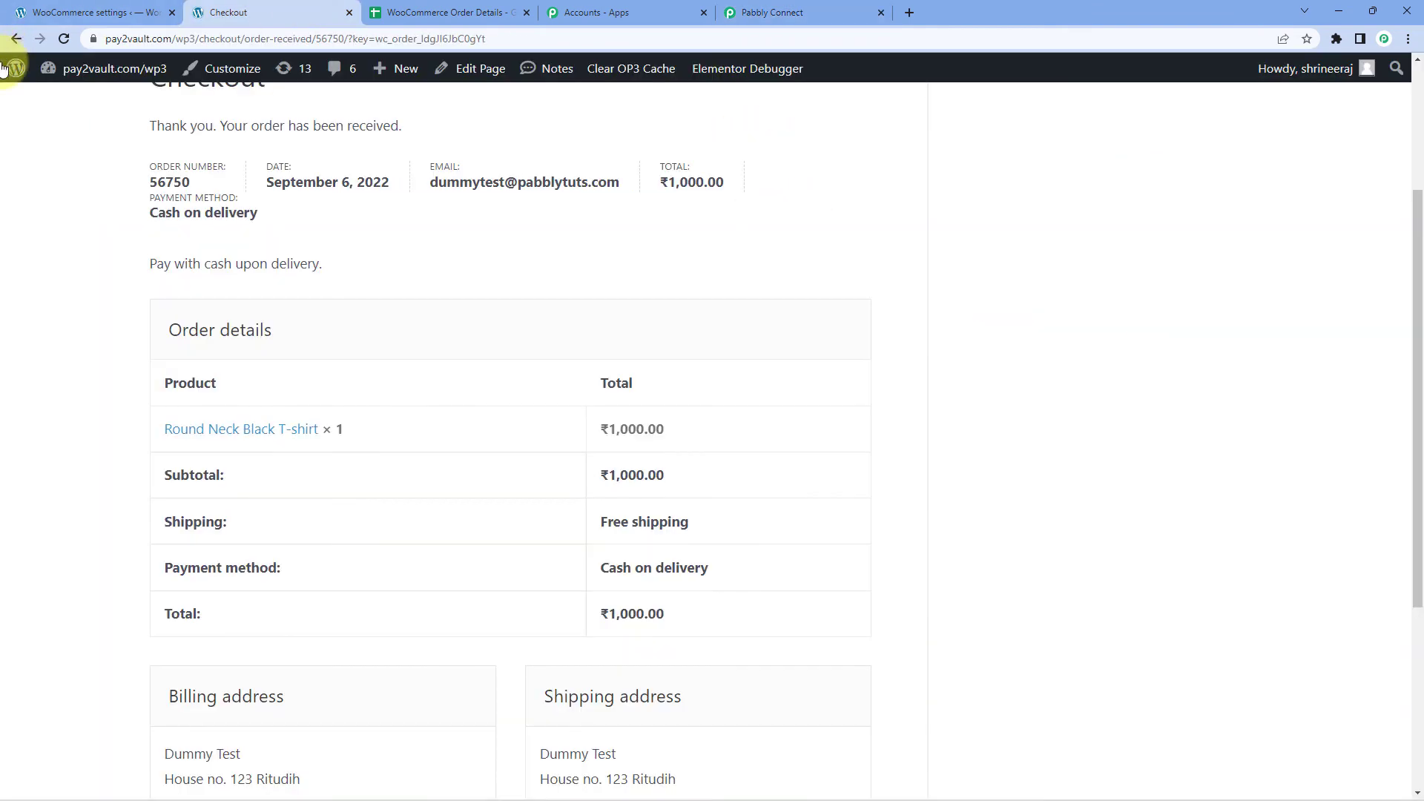
{"action": "mouse_move", "coordinate": [17, 68]}
{"action": "left_click", "coordinate": [16, 41]}
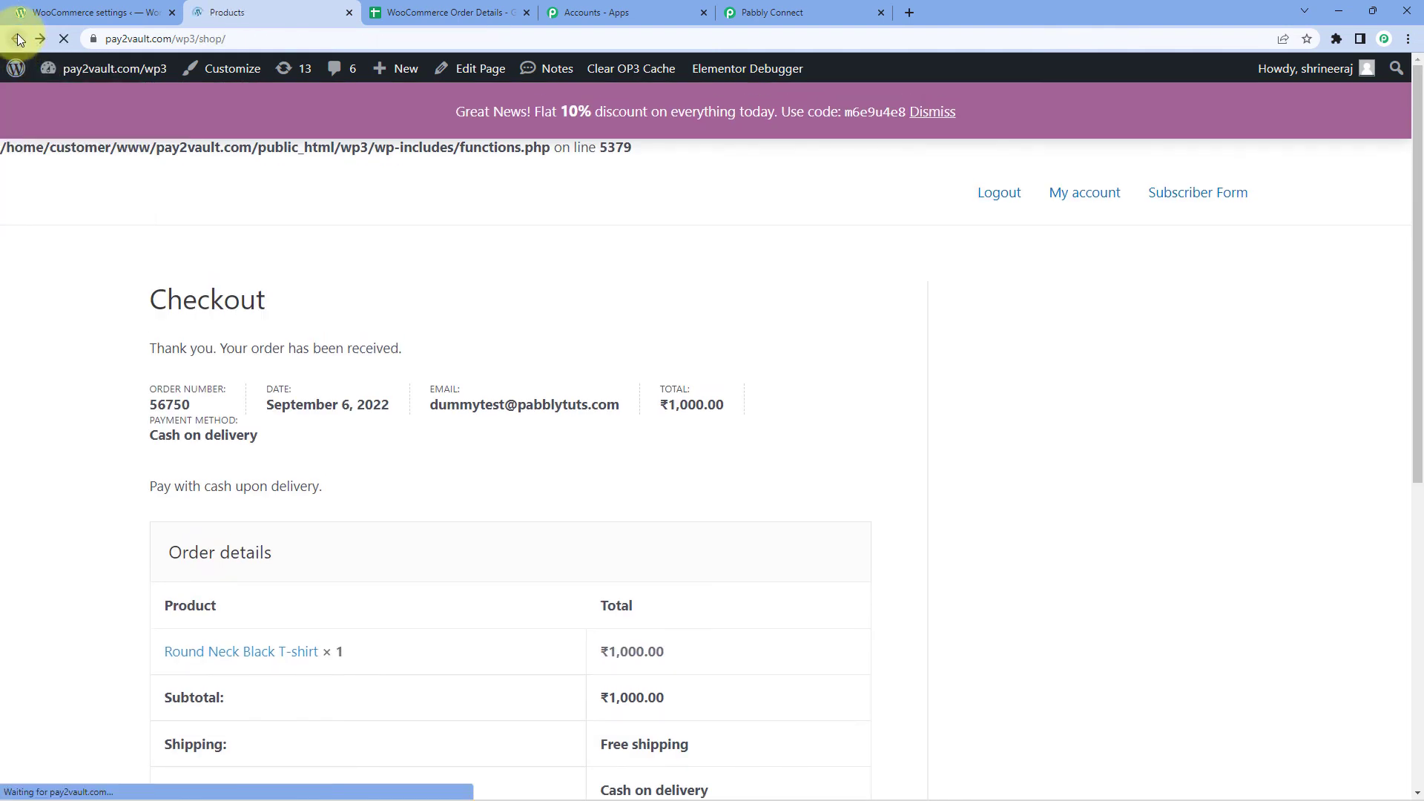
{"action": "scroll", "coordinate": [112, 286], "scroll_direction": "up", "scroll_amount": 8}
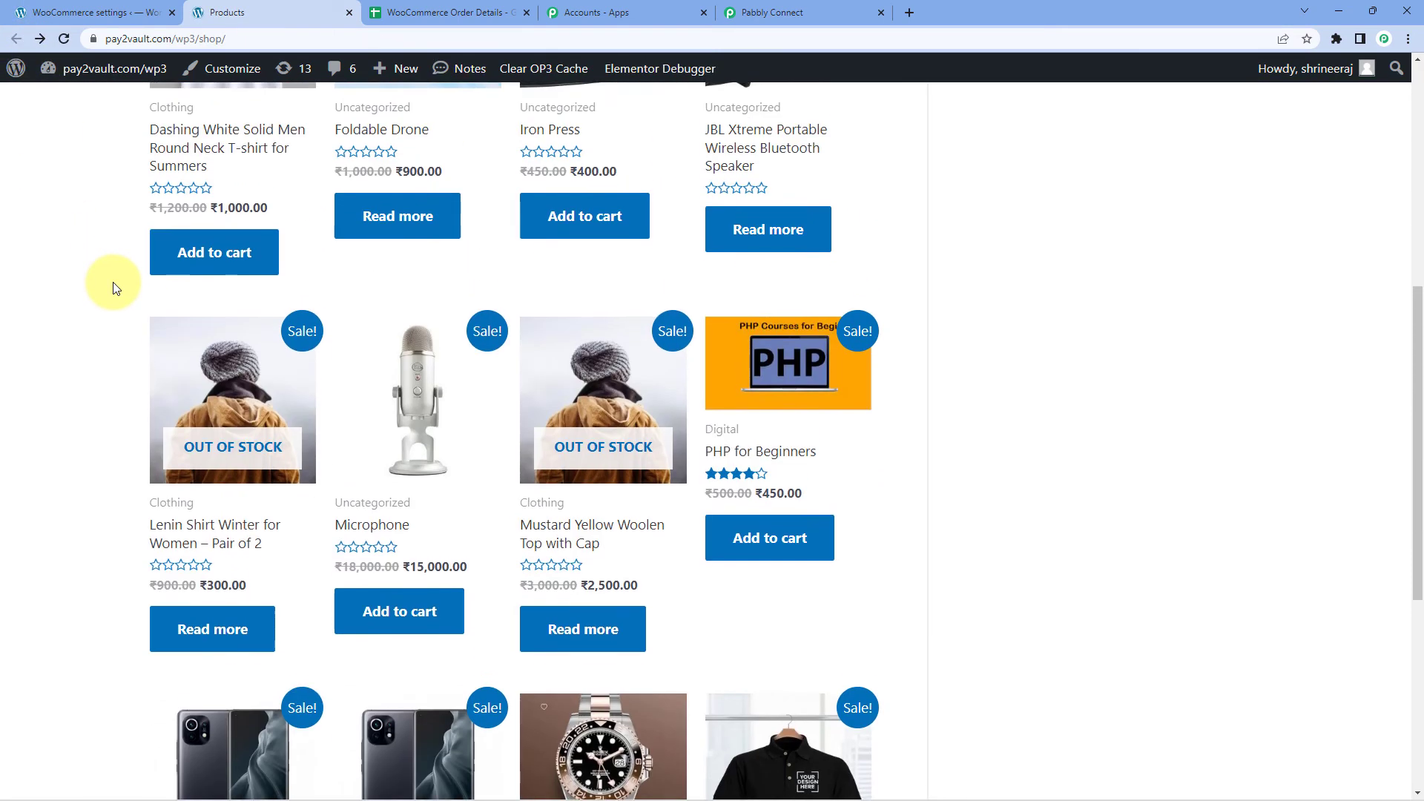
{"action": "scroll", "coordinate": [112, 288], "scroll_direction": "up", "scroll_amount": 2}
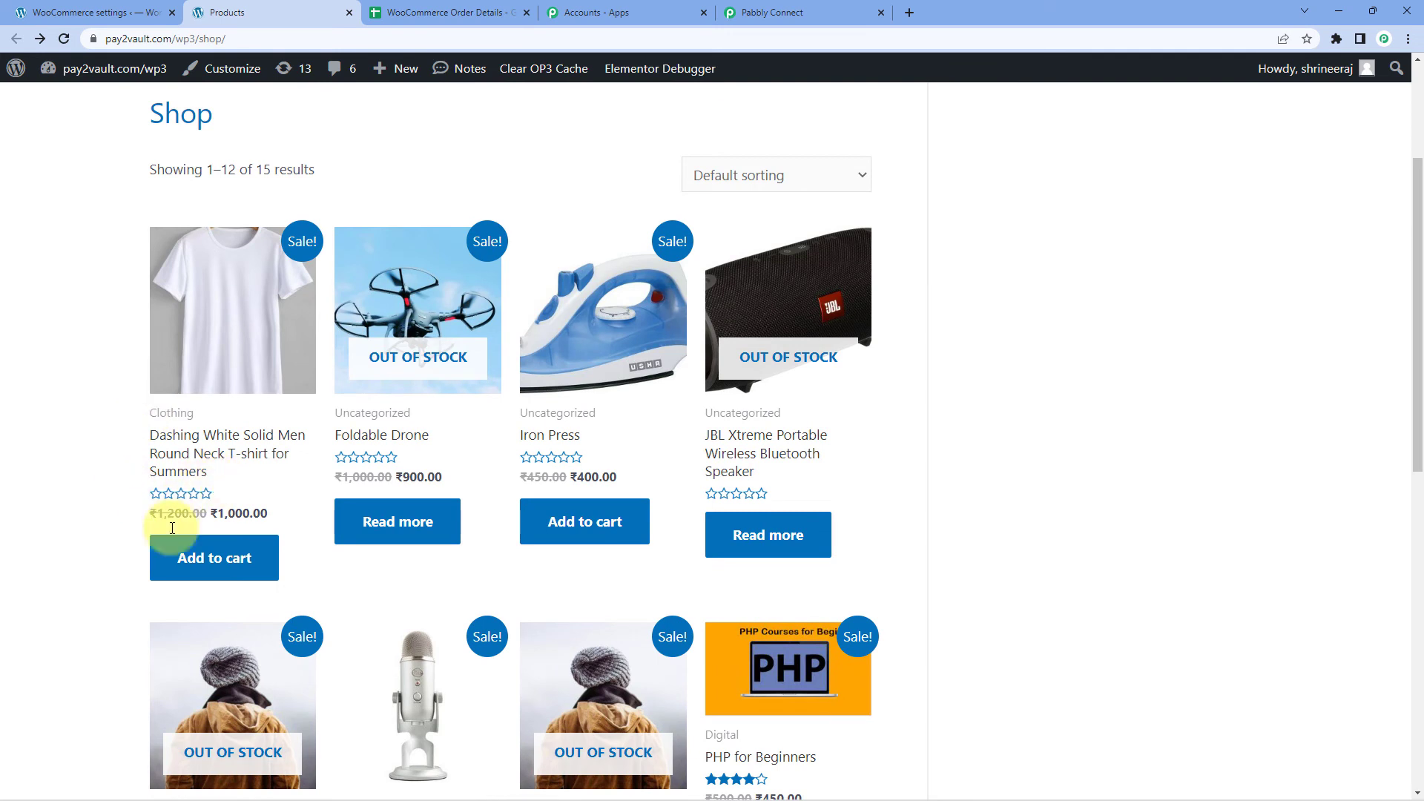
{"action": "left_click", "coordinate": [210, 564]}
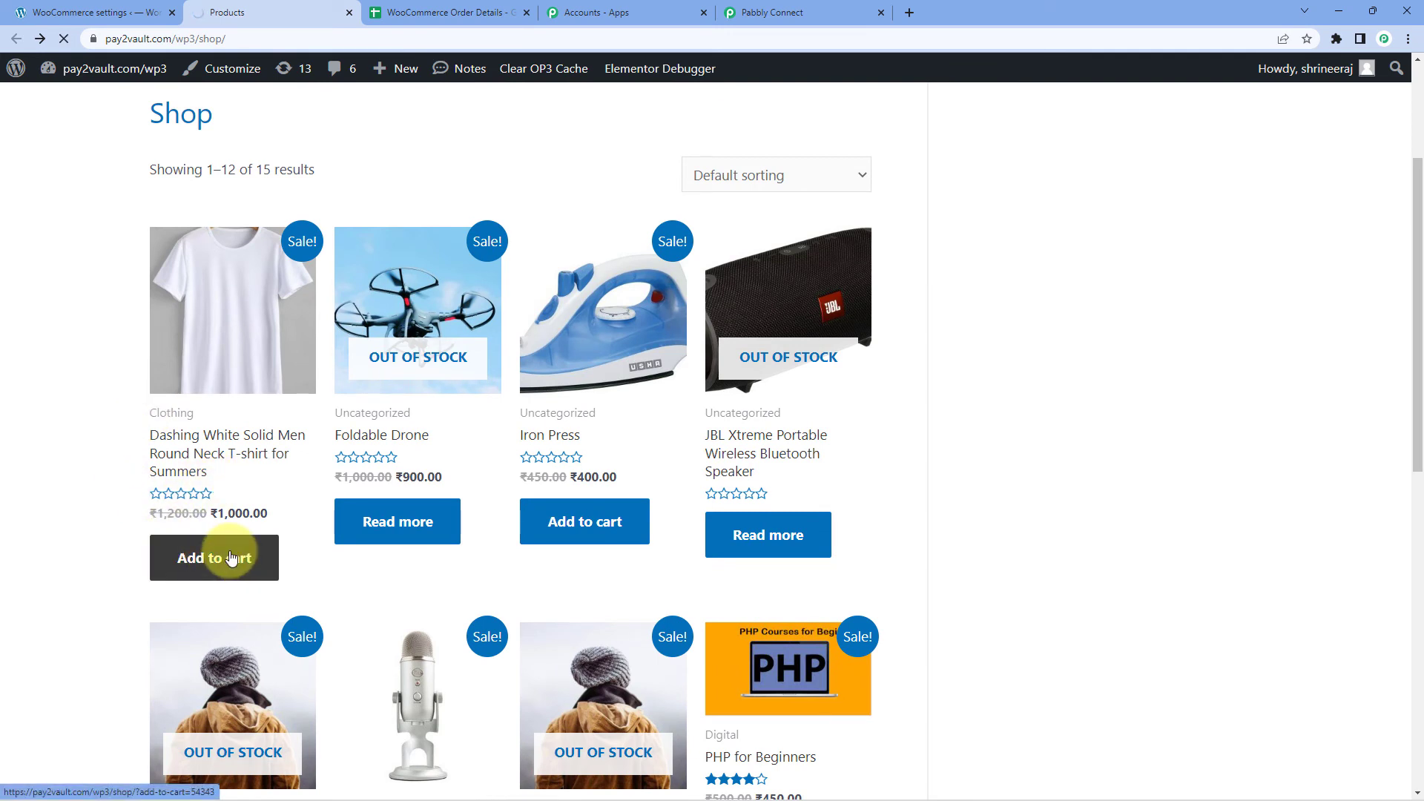
{"action": "scroll", "coordinate": [286, 531], "scroll_direction": "down", "scroll_amount": 8}
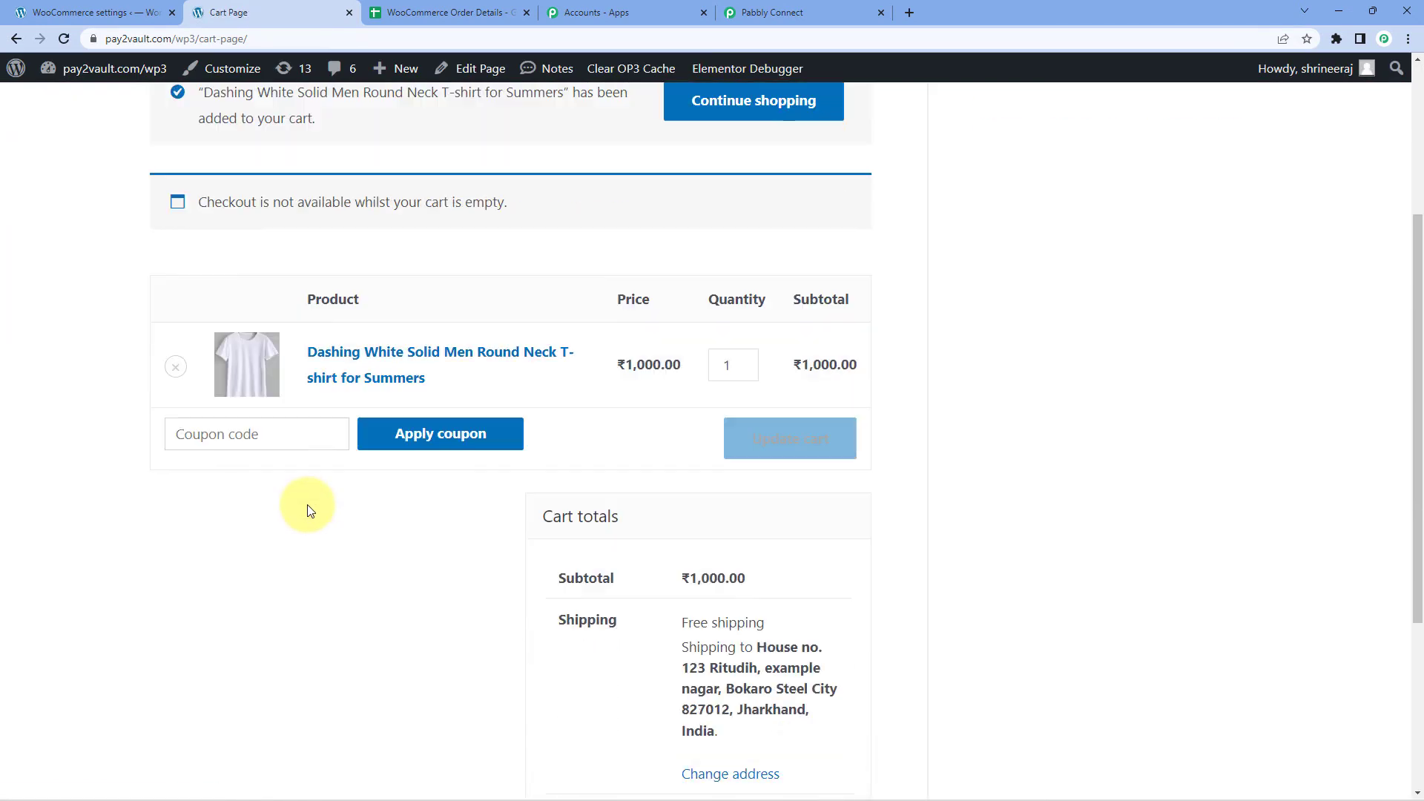
{"action": "left_click", "coordinate": [737, 631]}
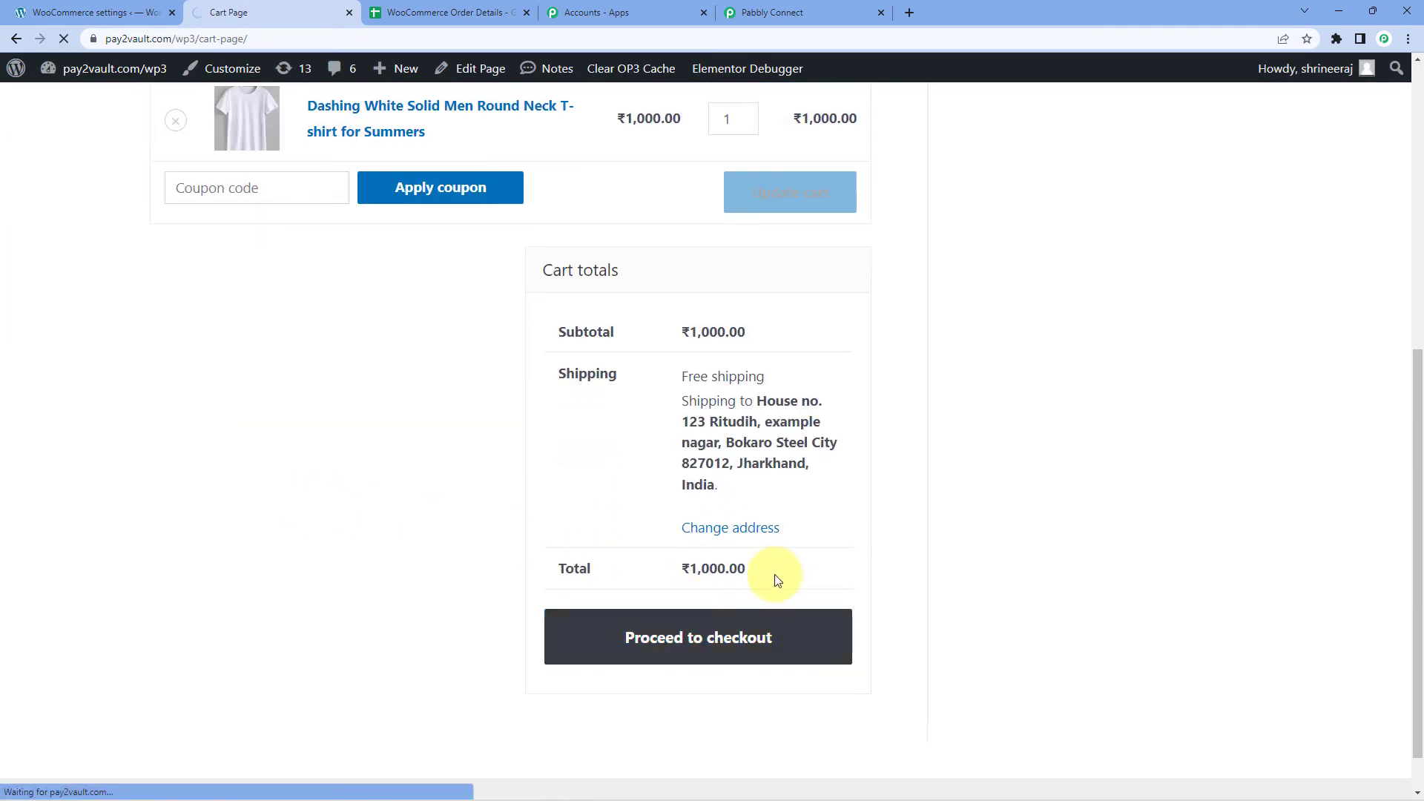
Overwrite the billing first and last name with test values and enter a new street address and town.
{"action": "scroll", "coordinate": [309, 414], "scroll_direction": "down", "scroll_amount": 3}
{"action": "double_click", "coordinate": [282, 336]}
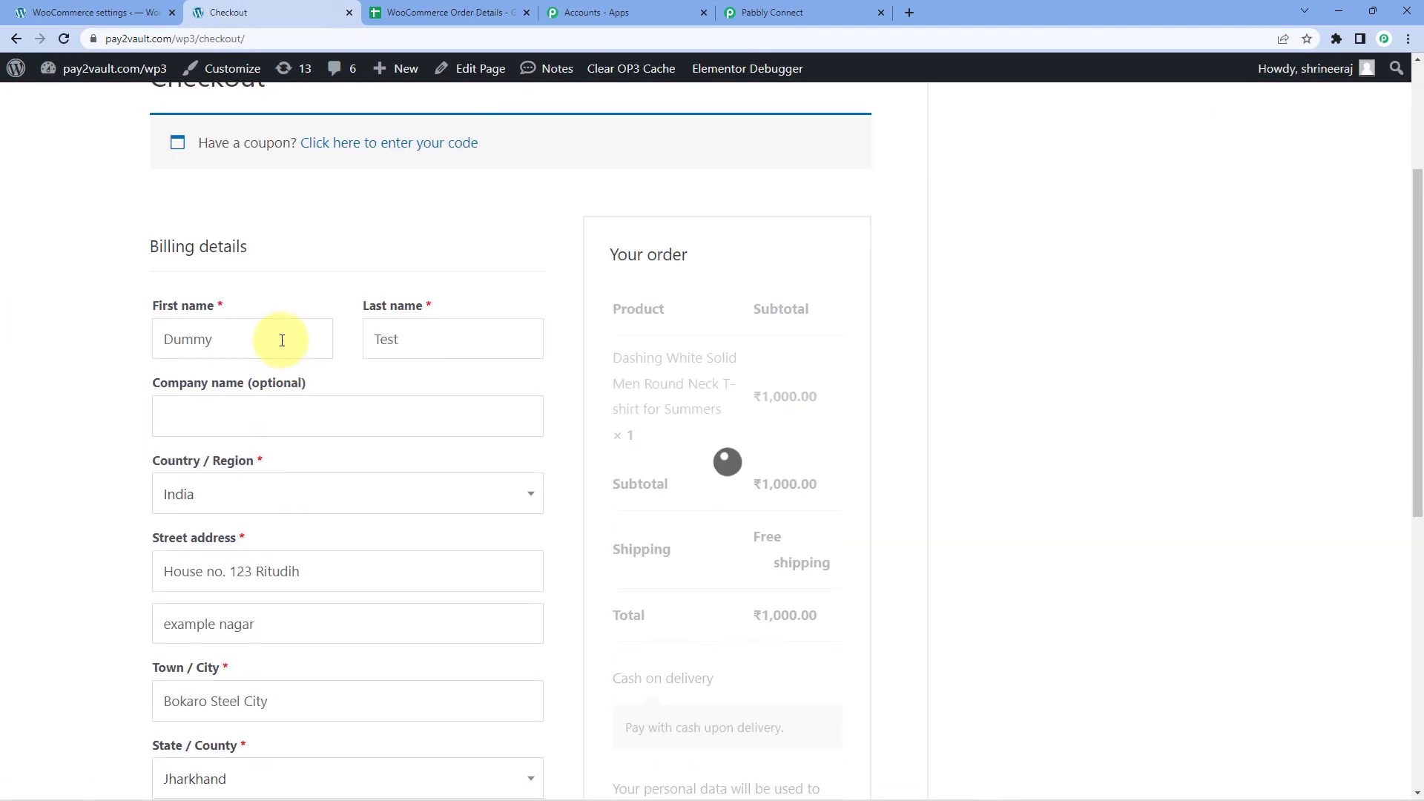
{"action": "type", "text": "Test"}
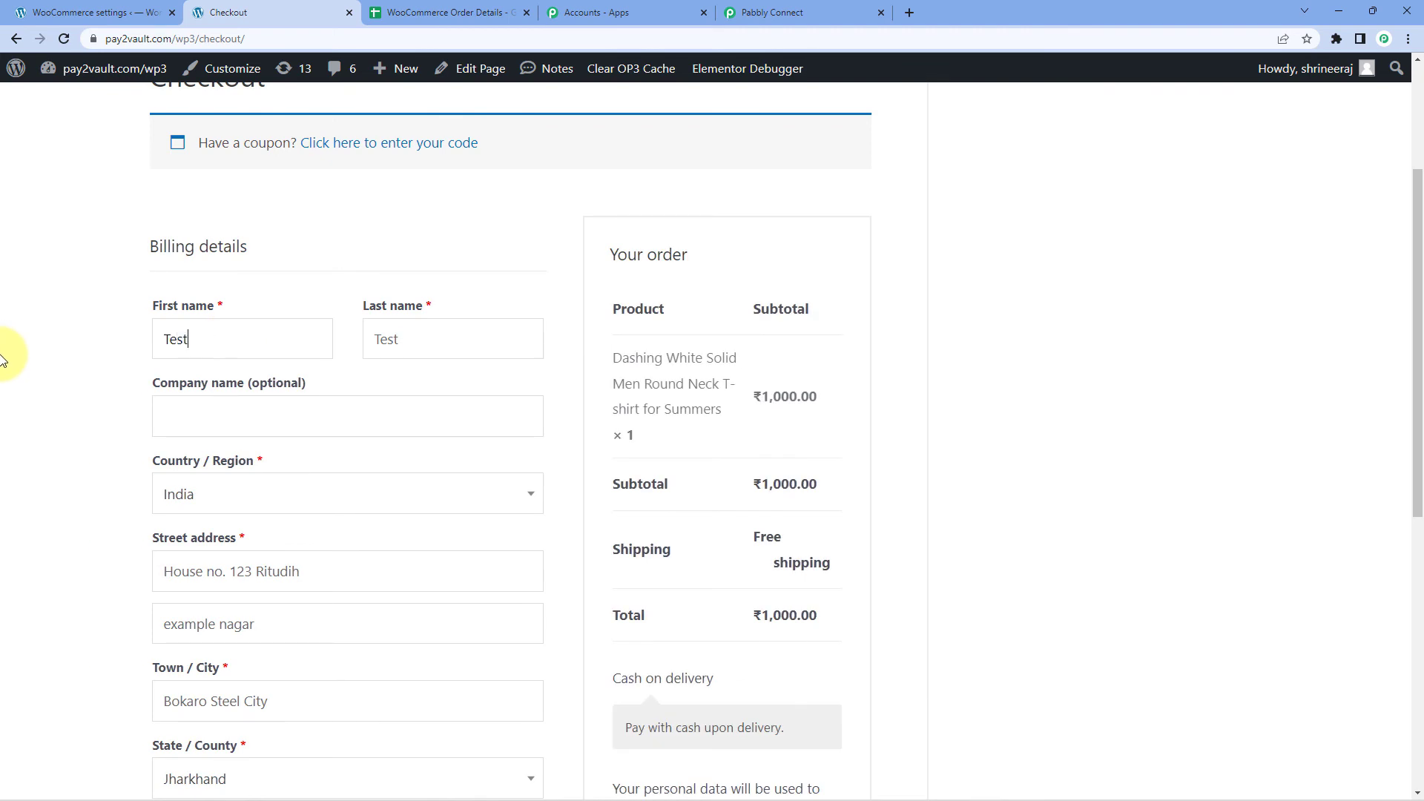
{"action": "key", "text": "Tab"}
{"action": "type", "text": "Nam"}
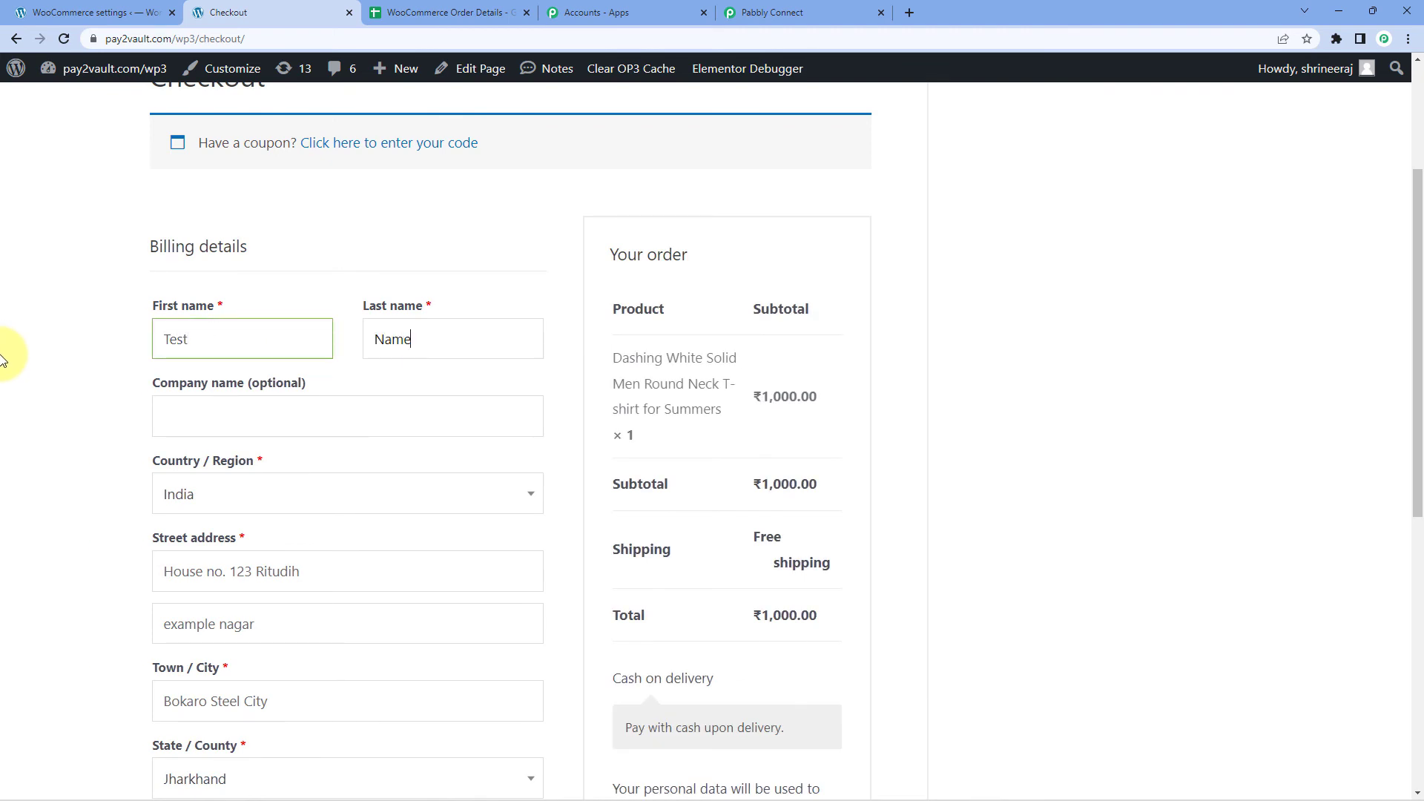
{"action": "type", "text": "e"}
{"action": "scroll", "coordinate": [4, 358], "scroll_direction": "down", "scroll_amount": 3}
{"action": "left_click_drag", "start_coordinate": [349, 347], "coordinate": [152, 348]}
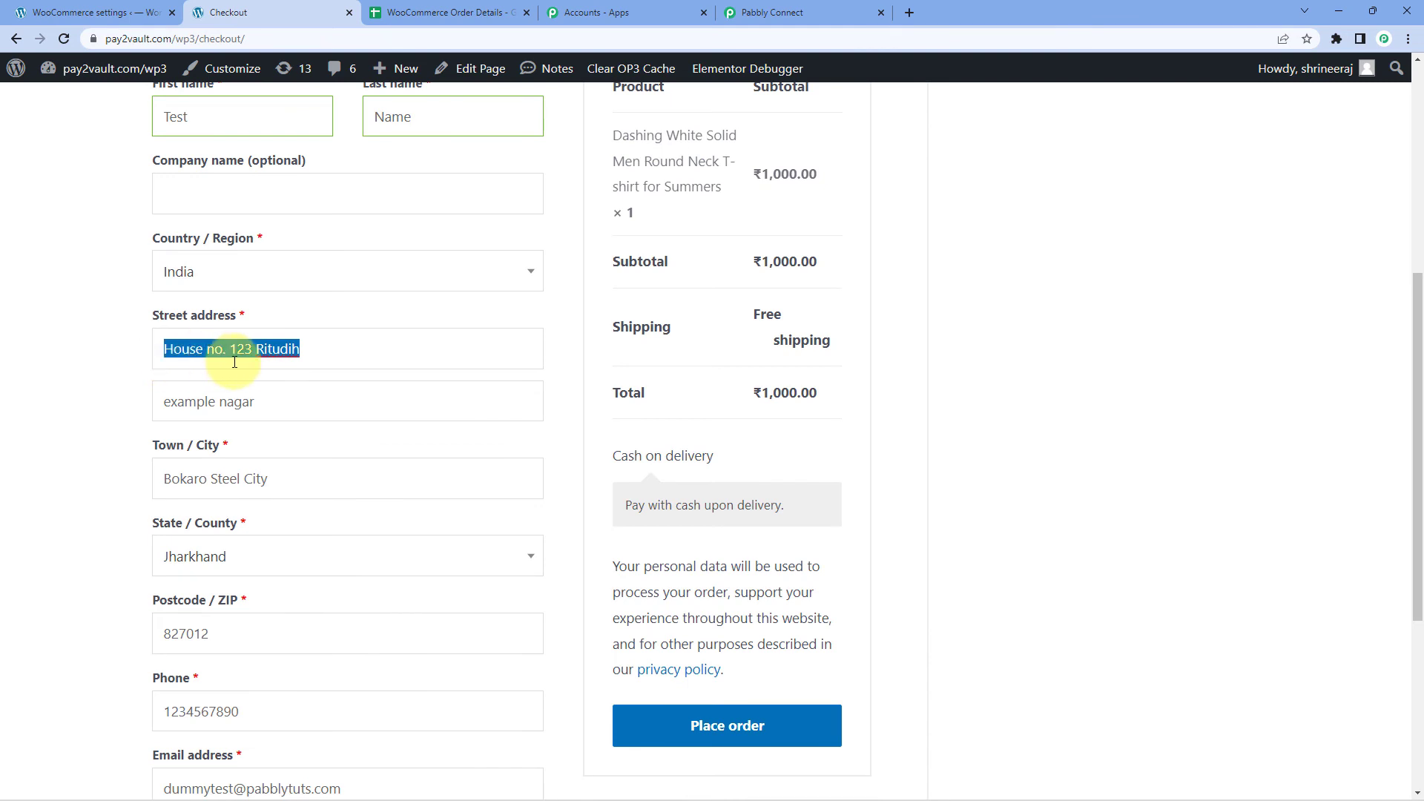
{"action": "type", "text": "A-101"}
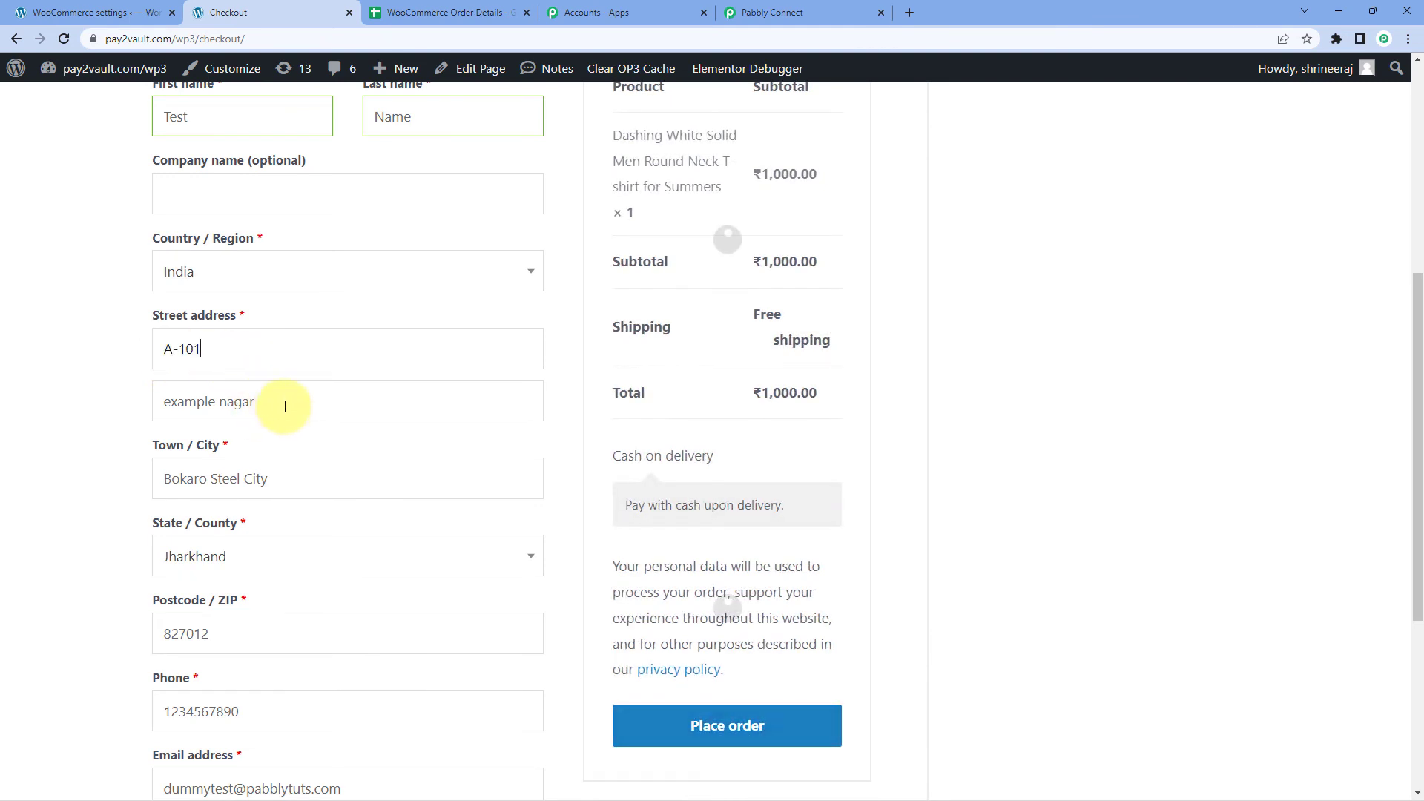
{"action": "double_click", "coordinate": [283, 405]}
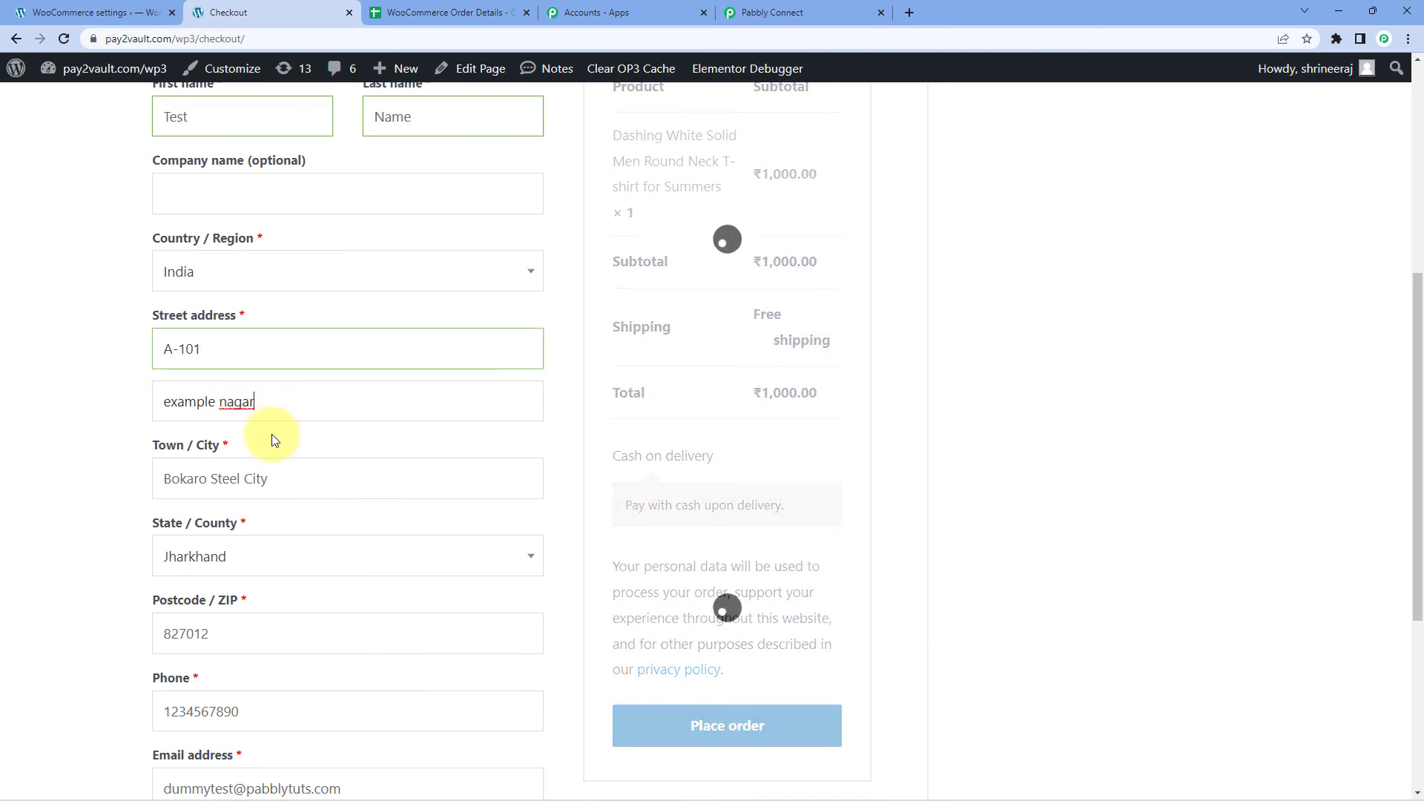
{"action": "left_click_drag", "start_coordinate": [274, 478], "coordinate": [117, 520]}
{"action": "type", "text": "Bhopal"}
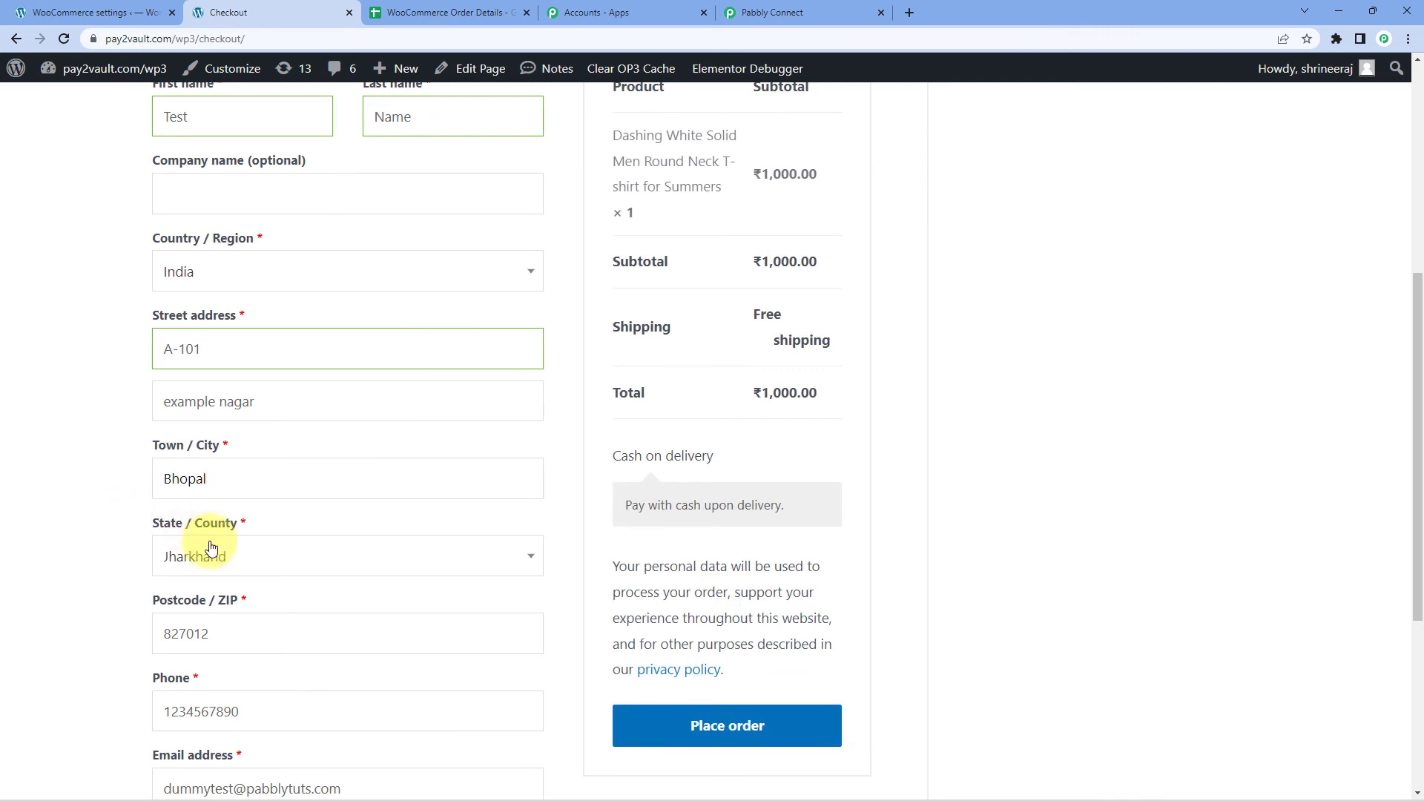
Choose a new billing state and enter the new postcode and phone number.
{"action": "left_click", "coordinate": [236, 558]}
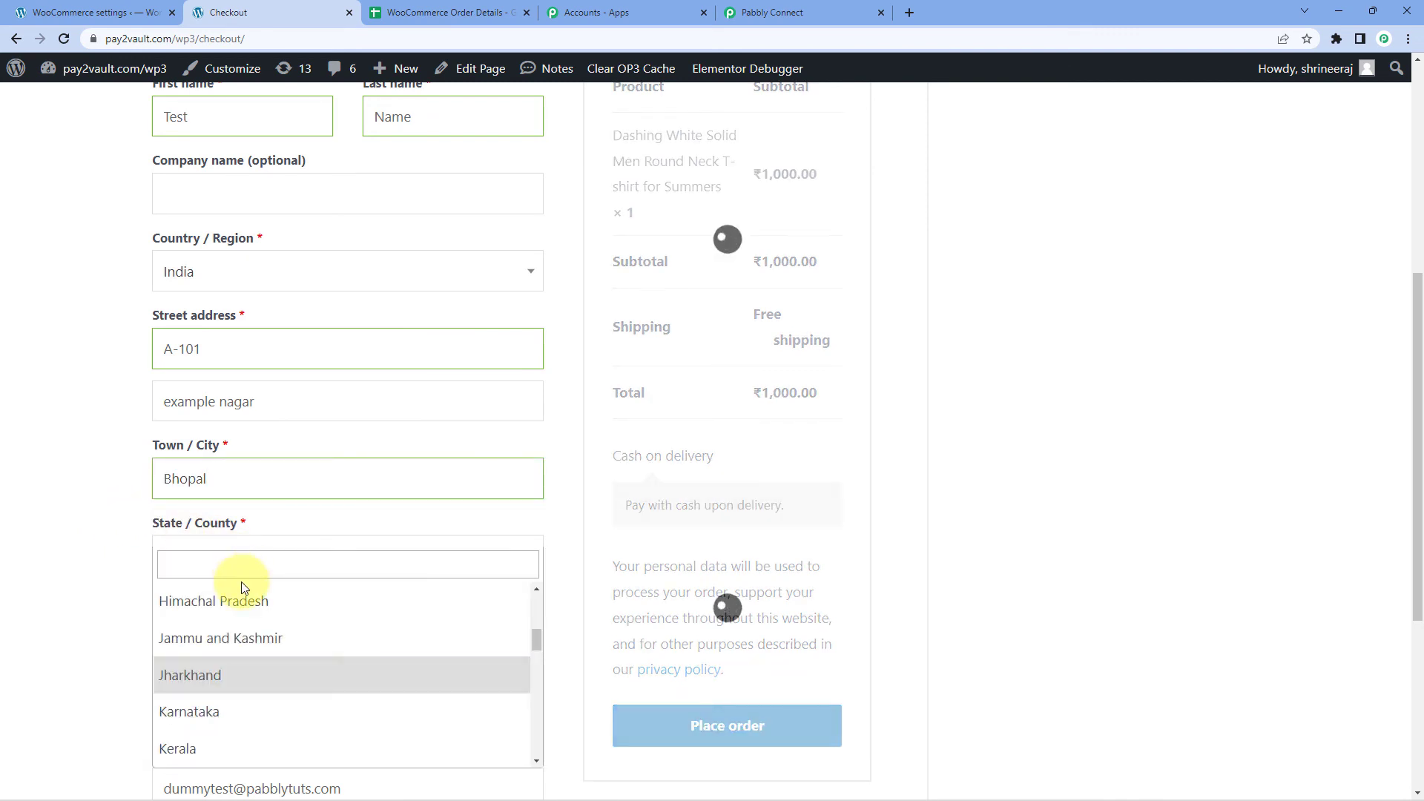
{"action": "scroll", "coordinate": [261, 649], "scroll_direction": "up", "scroll_amount": 2}
{"action": "scroll", "coordinate": [261, 641], "scroll_direction": "down", "scroll_amount": 4}
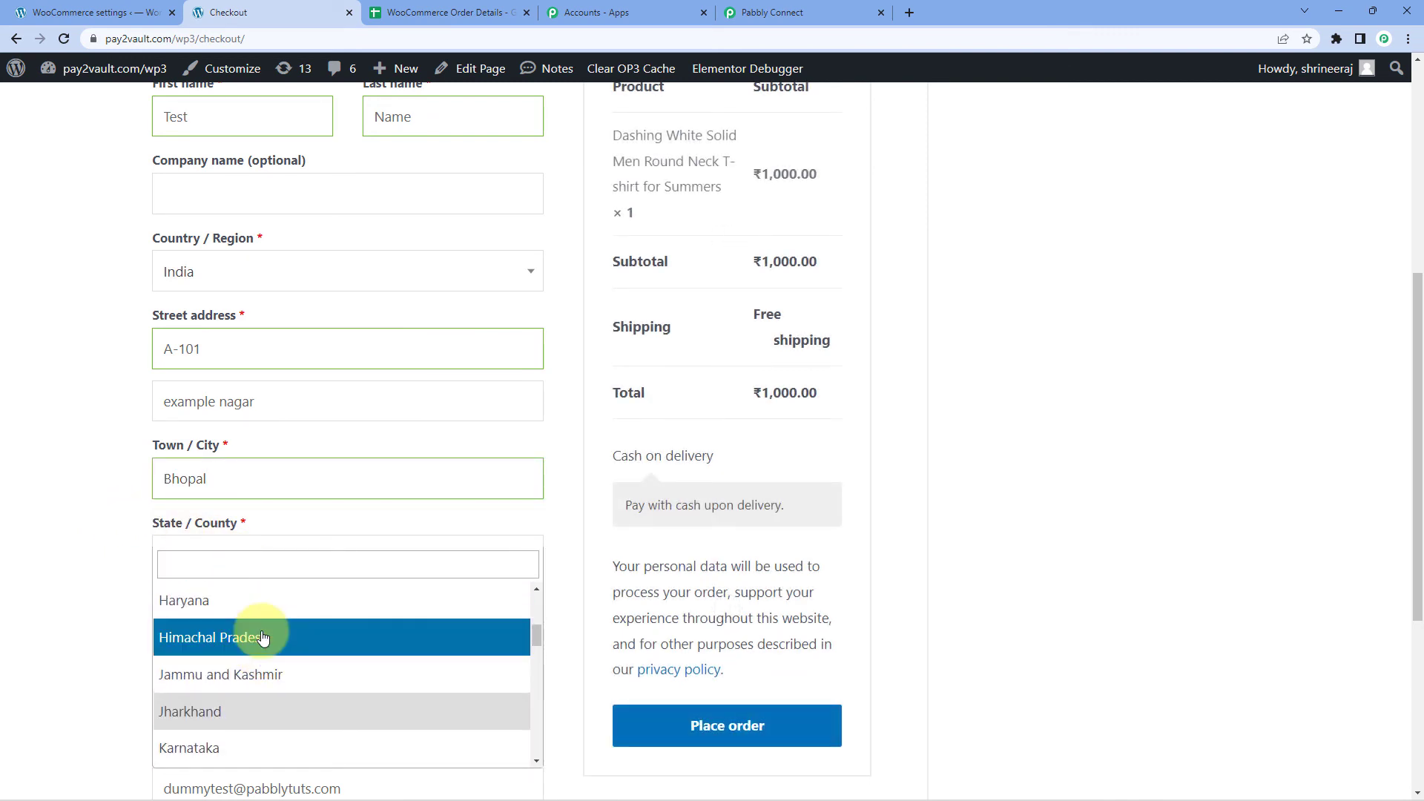
{"action": "left_click", "coordinate": [261, 639]}
{"action": "scroll", "coordinate": [238, 540], "scroll_direction": "down", "scroll_amount": 2}
{"action": "key", "text": "Tab"}
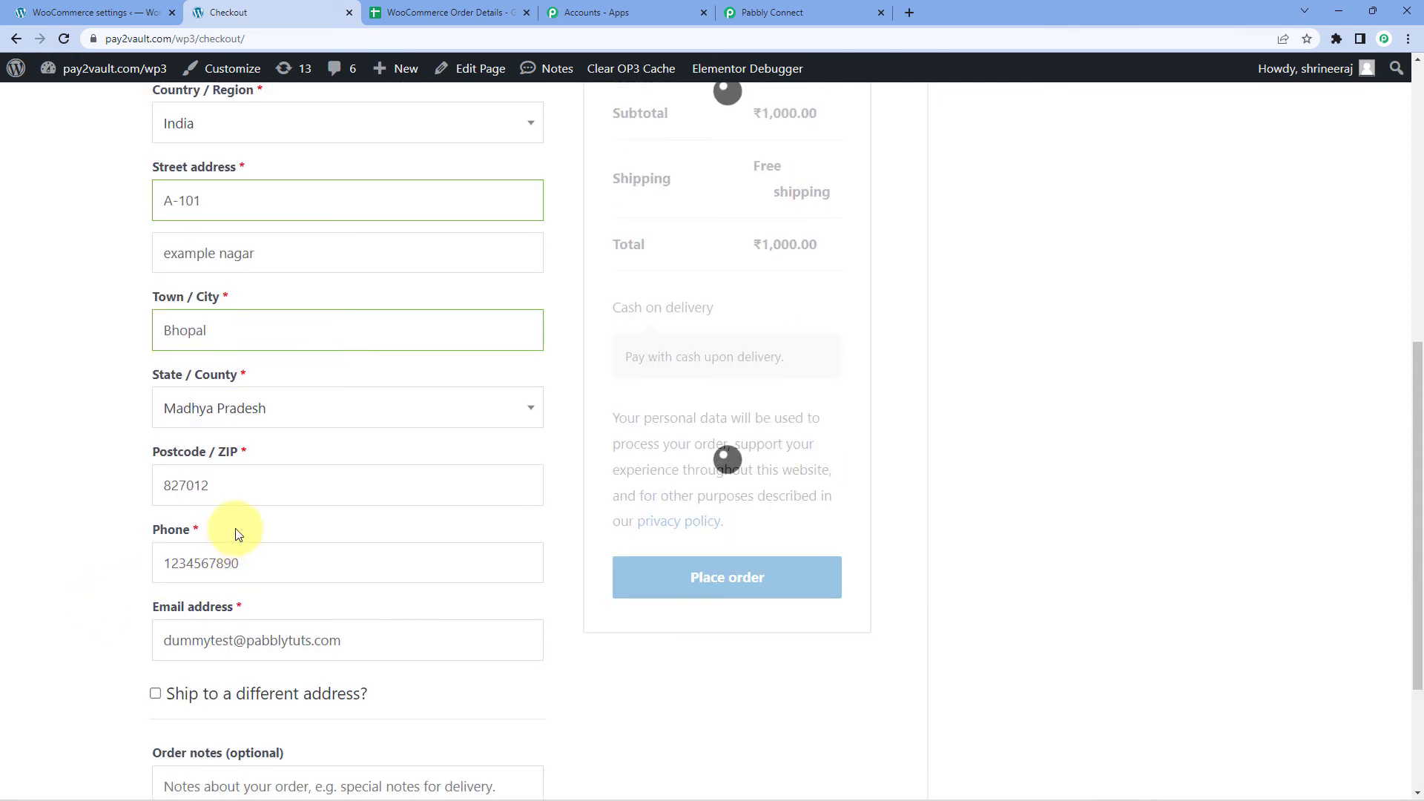
{"action": "type", "text": "462016"}
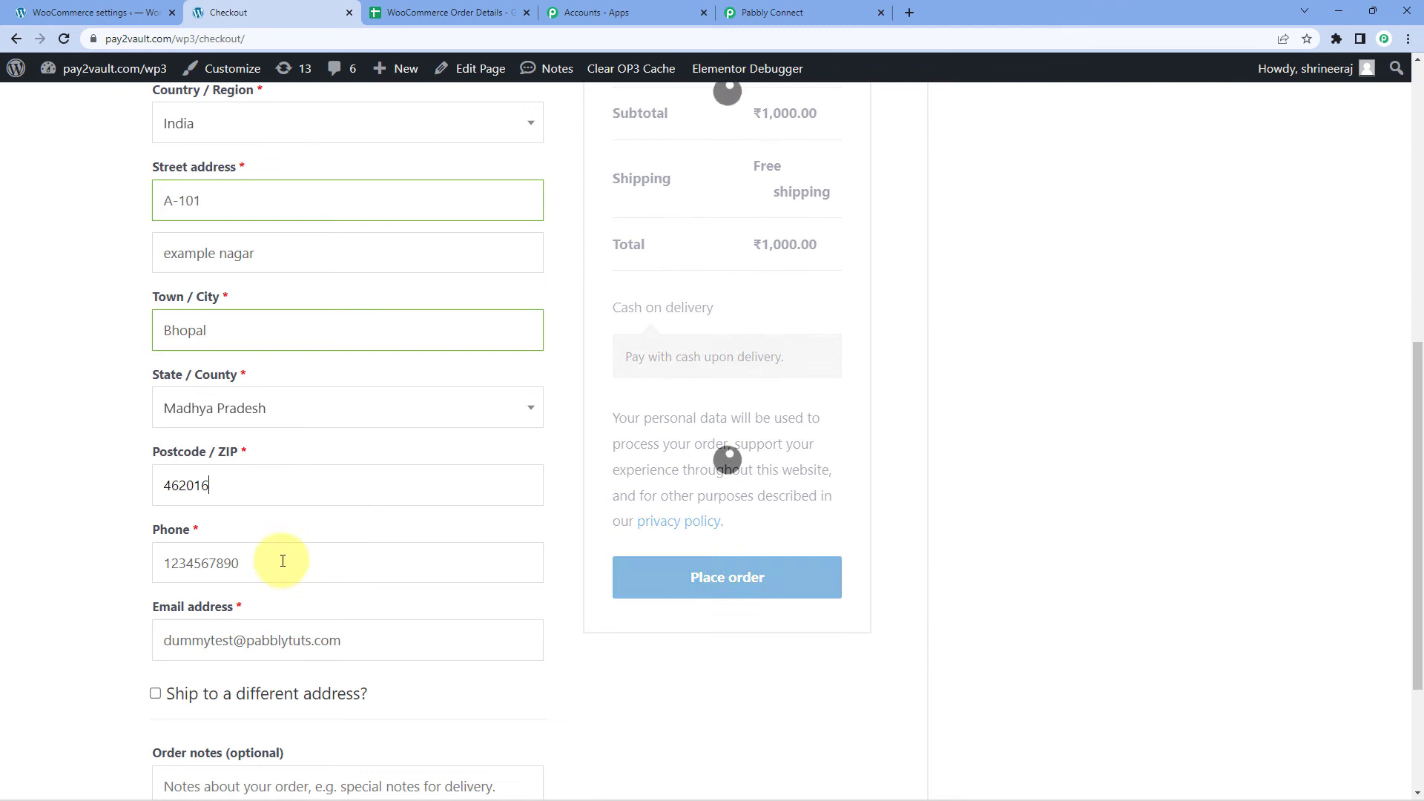
{"action": "key", "text": "Tab"}
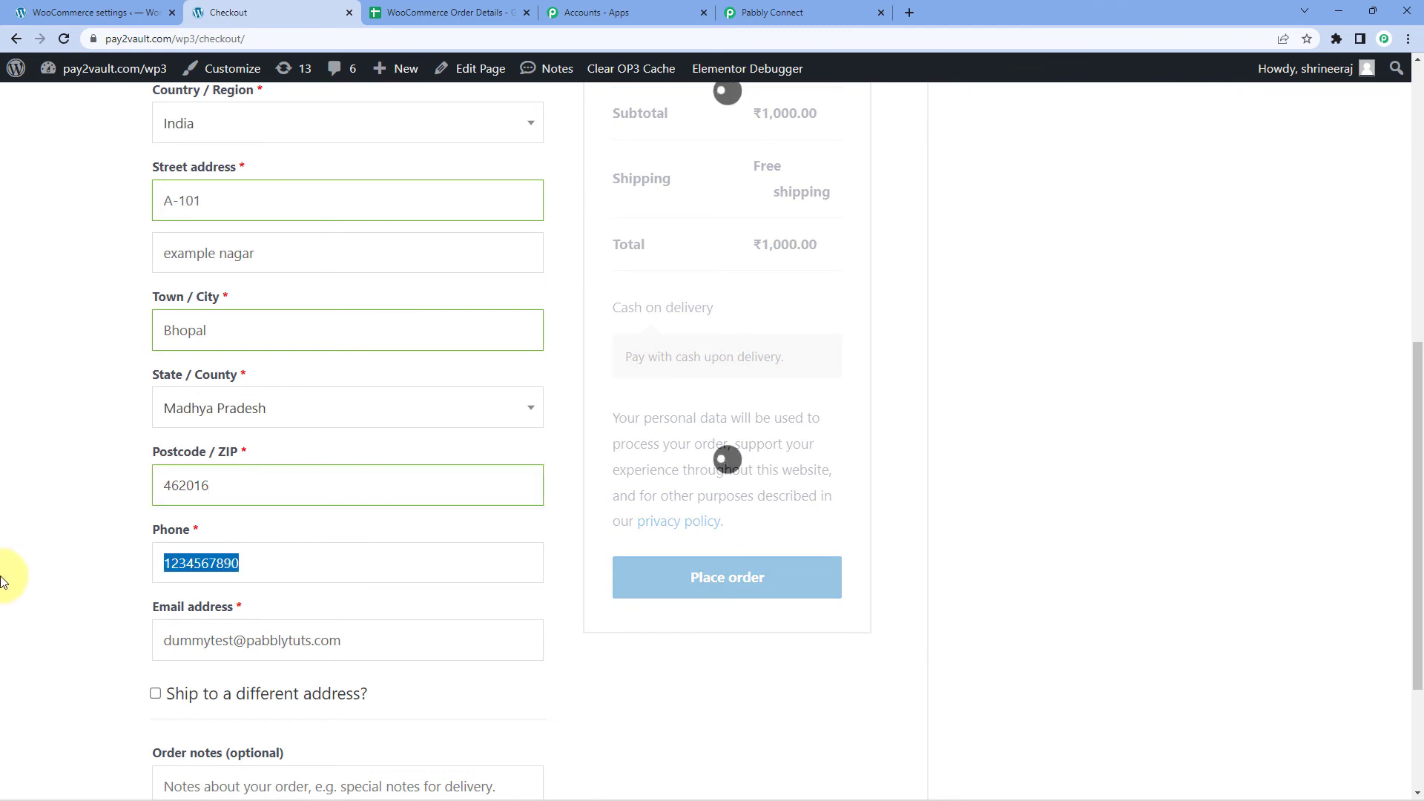
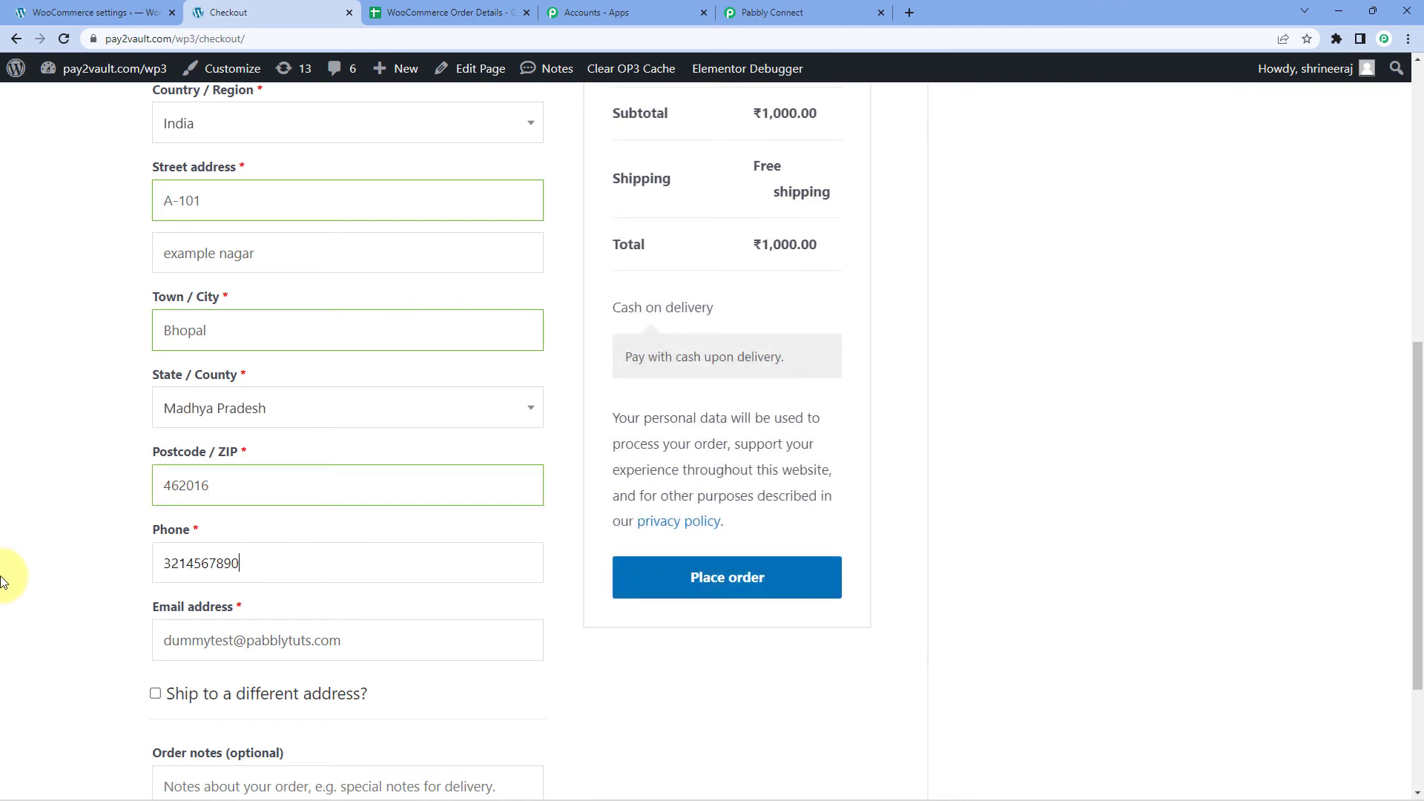
Change the billing e-mail address and place the second T-shirt order.
{"action": "double_click", "coordinate": [204, 640]}
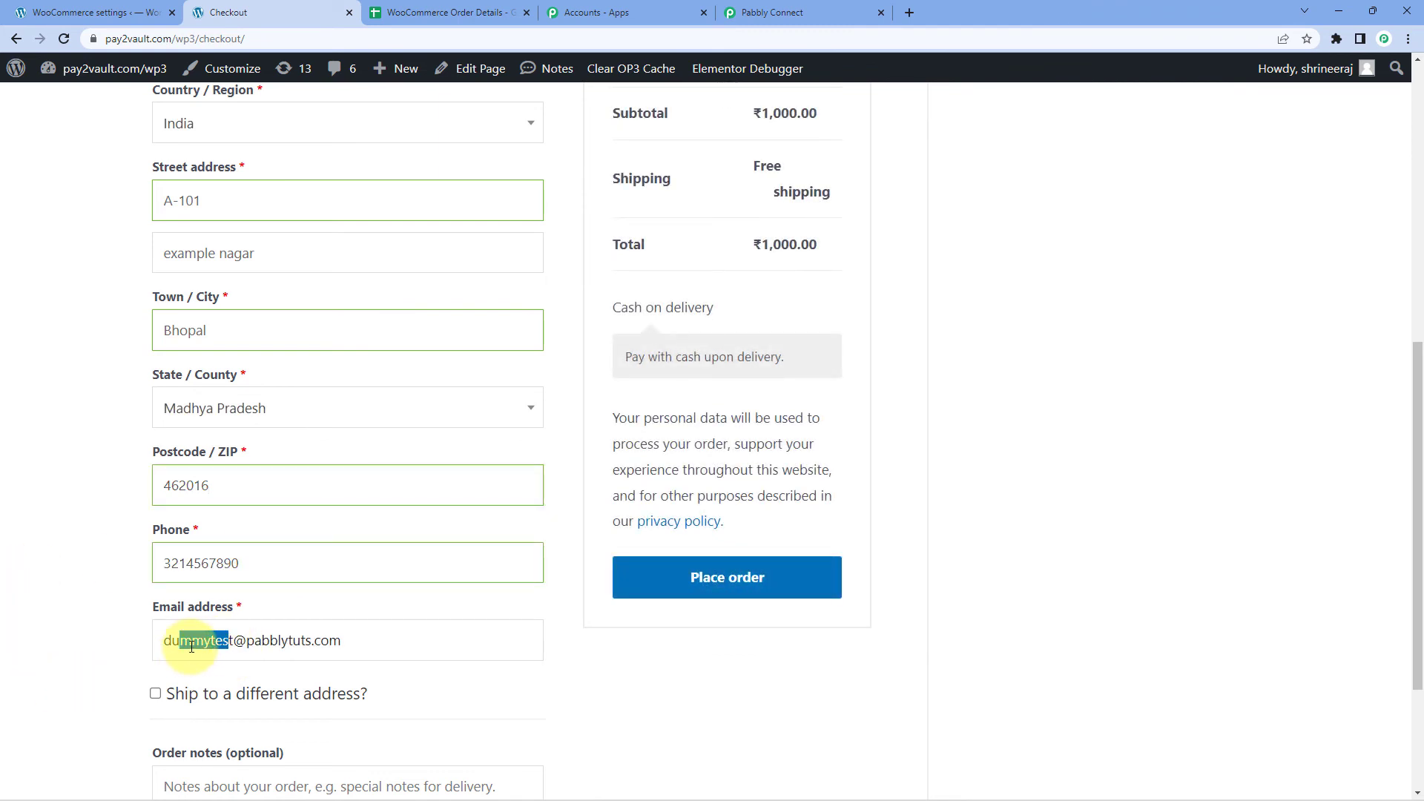
{"action": "type", "text": "dut"}
{"action": "key", "text": "BackSpace"}
{"action": "key", "text": "BackSpace"}
{"action": "key", "text": "BackSpace"}
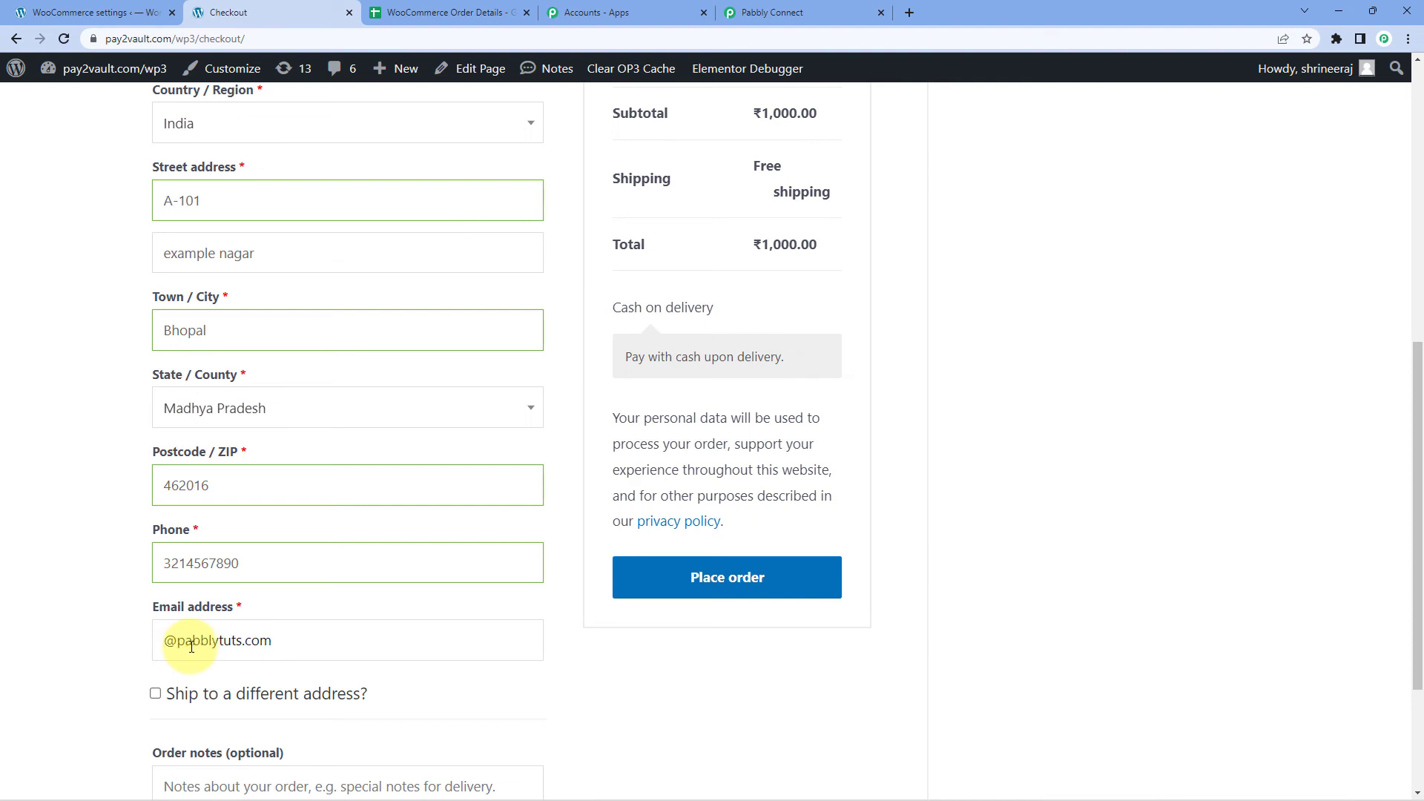
{"action": "type", "text": "support"}
{"action": "scroll", "coordinate": [317, 407], "scroll_direction": "up", "scroll_amount": 4}
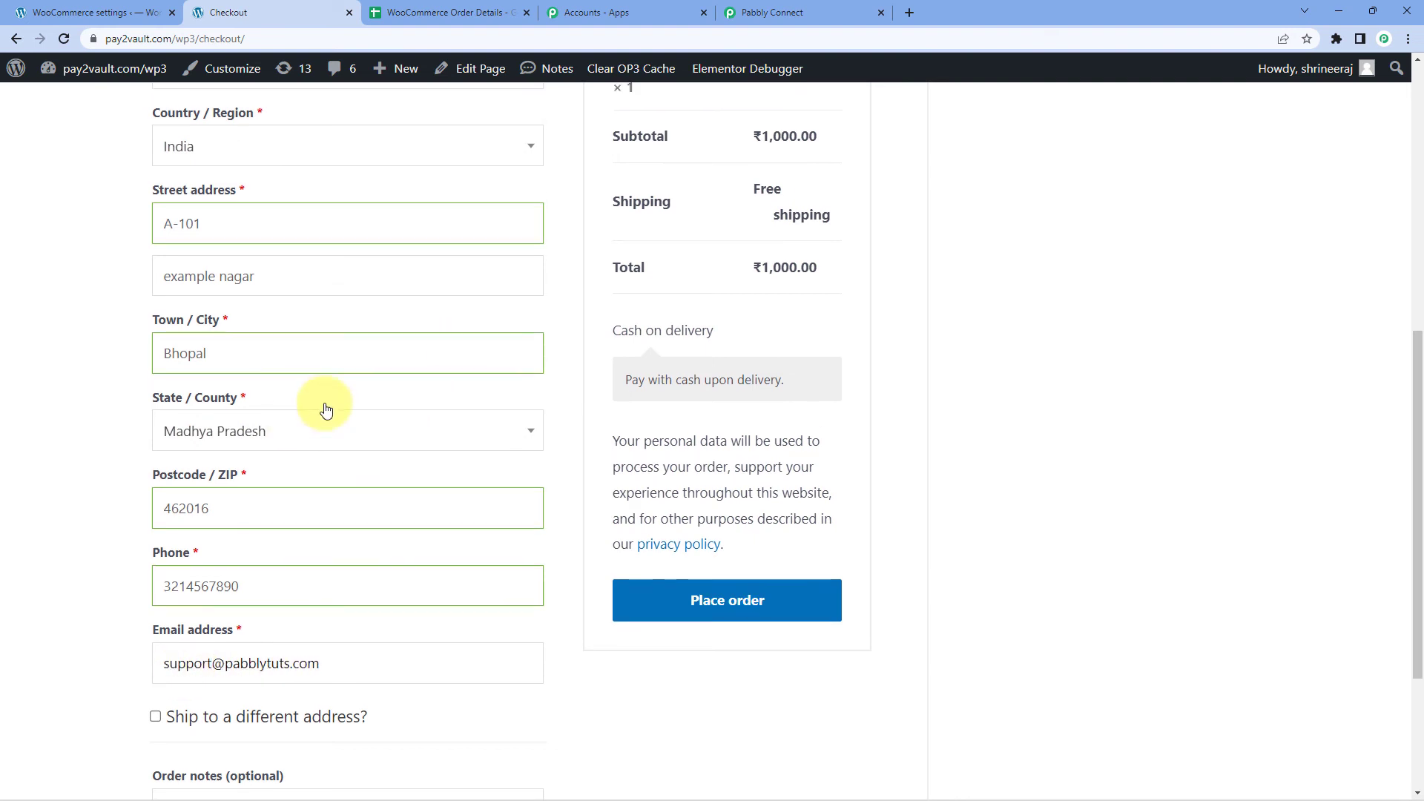
{"action": "scroll", "coordinate": [161, 316], "scroll_direction": "down", "scroll_amount": 2}
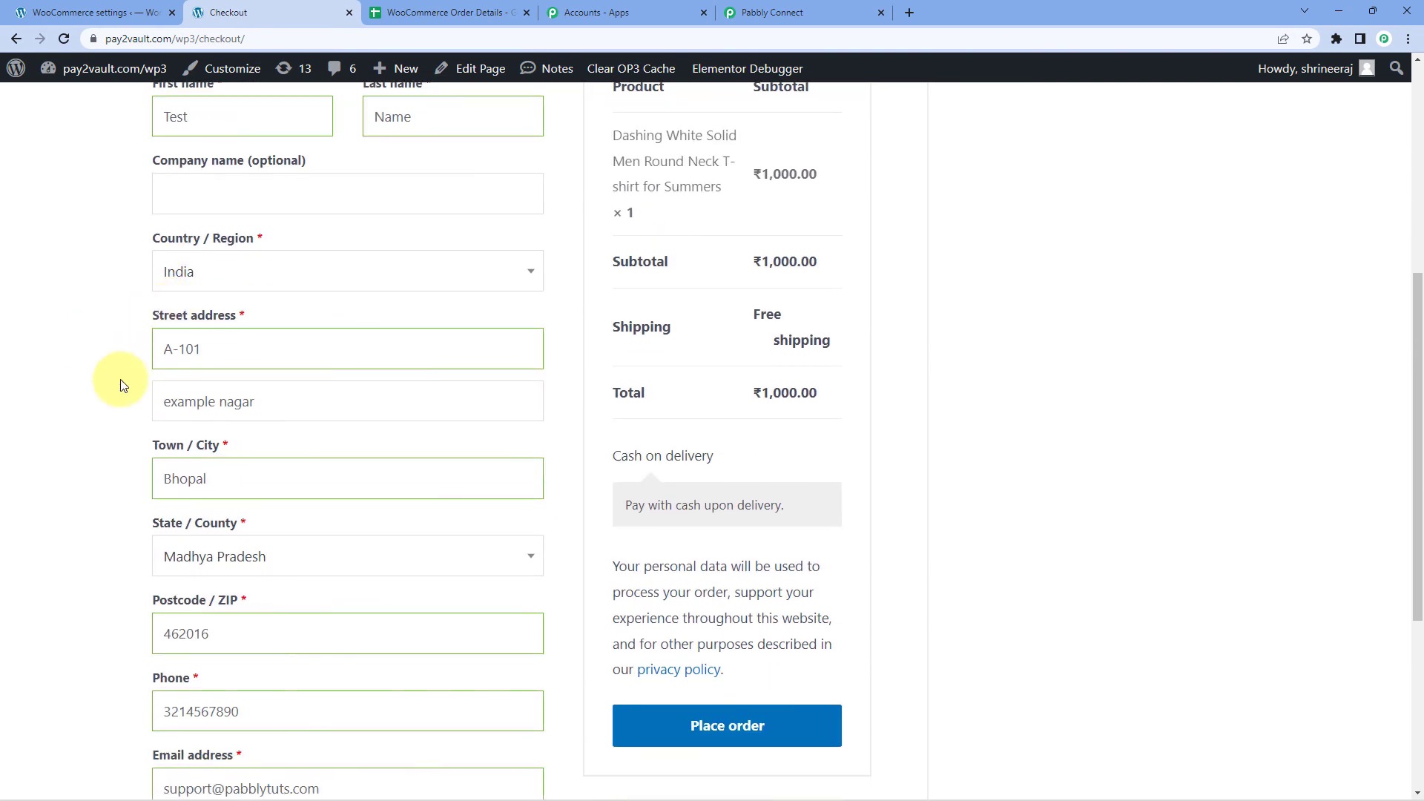
{"action": "left_click", "coordinate": [811, 725]}
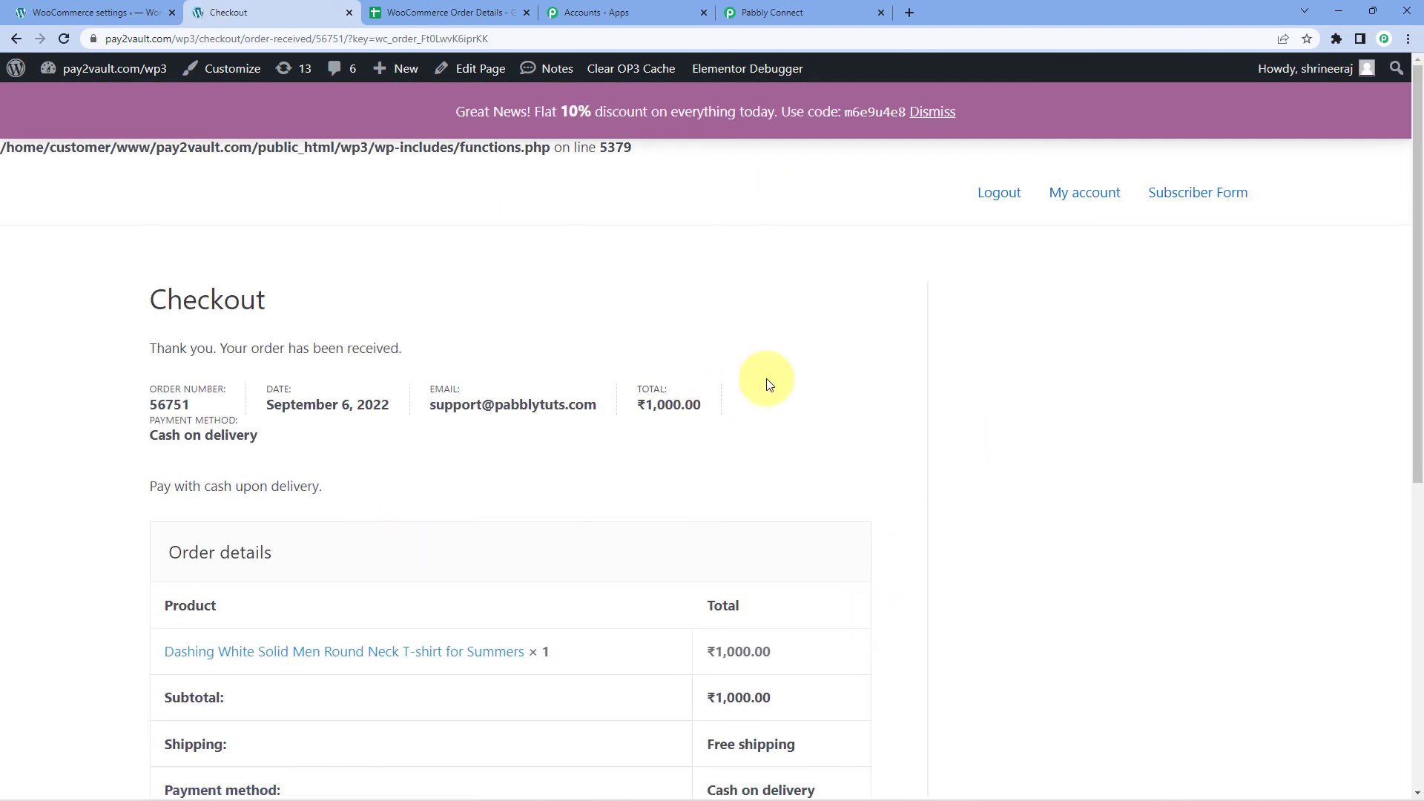
{"action": "scroll", "coordinate": [849, 367], "scroll_direction": "down", "scroll_amount": 2}
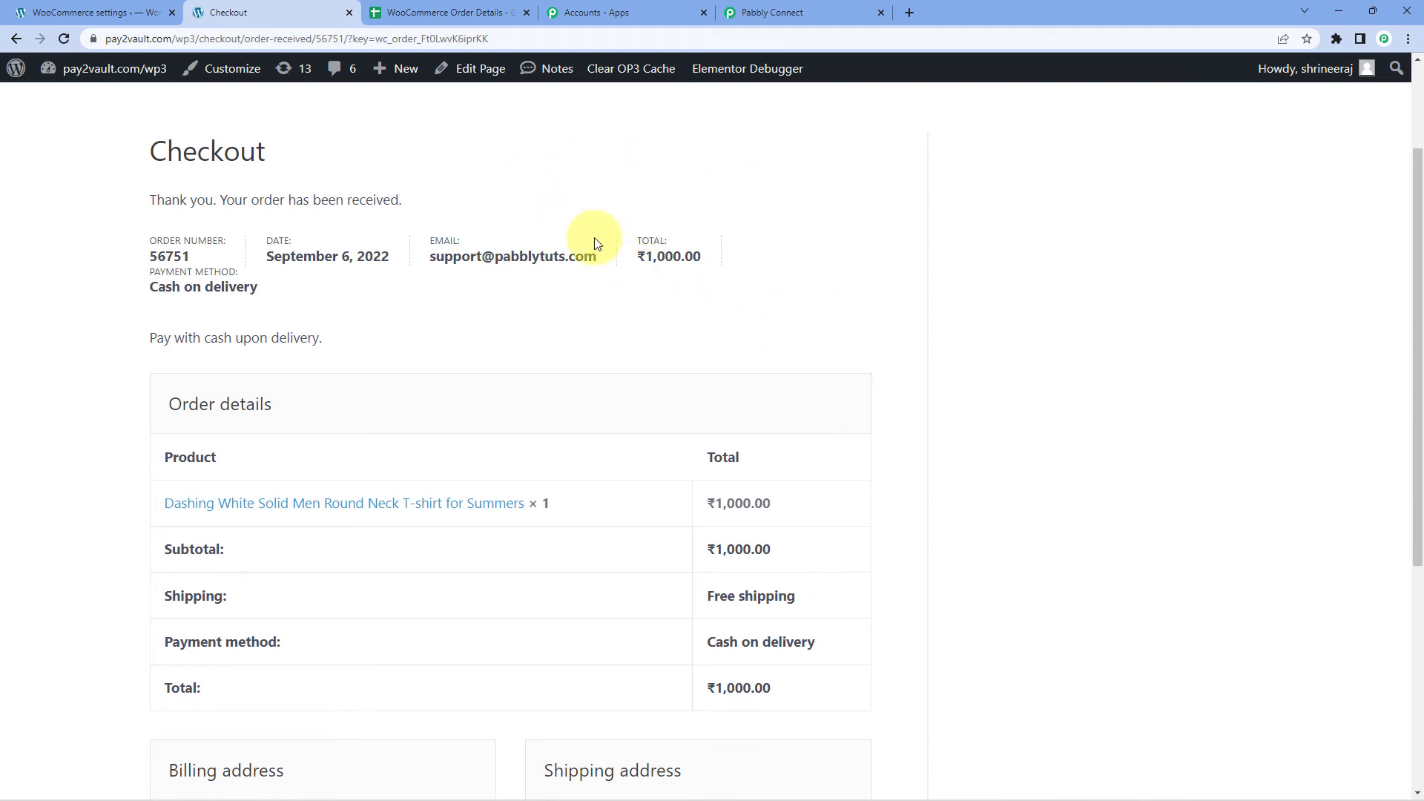
Look at the new row in the order details spreadsheet and compare it with the order confirmation page.
{"action": "left_click", "coordinate": [428, 12]}
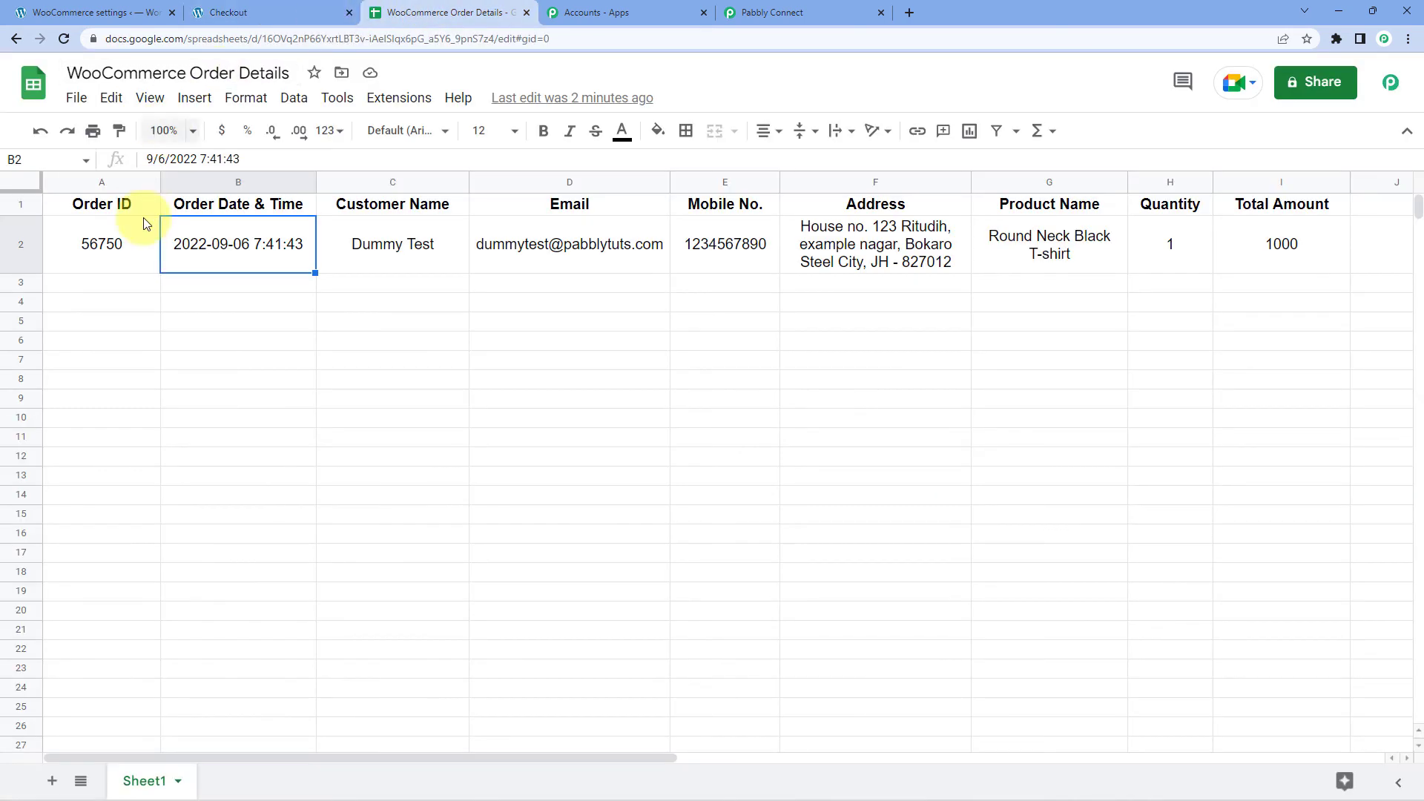
{"action": "left_click", "coordinate": [125, 299]}
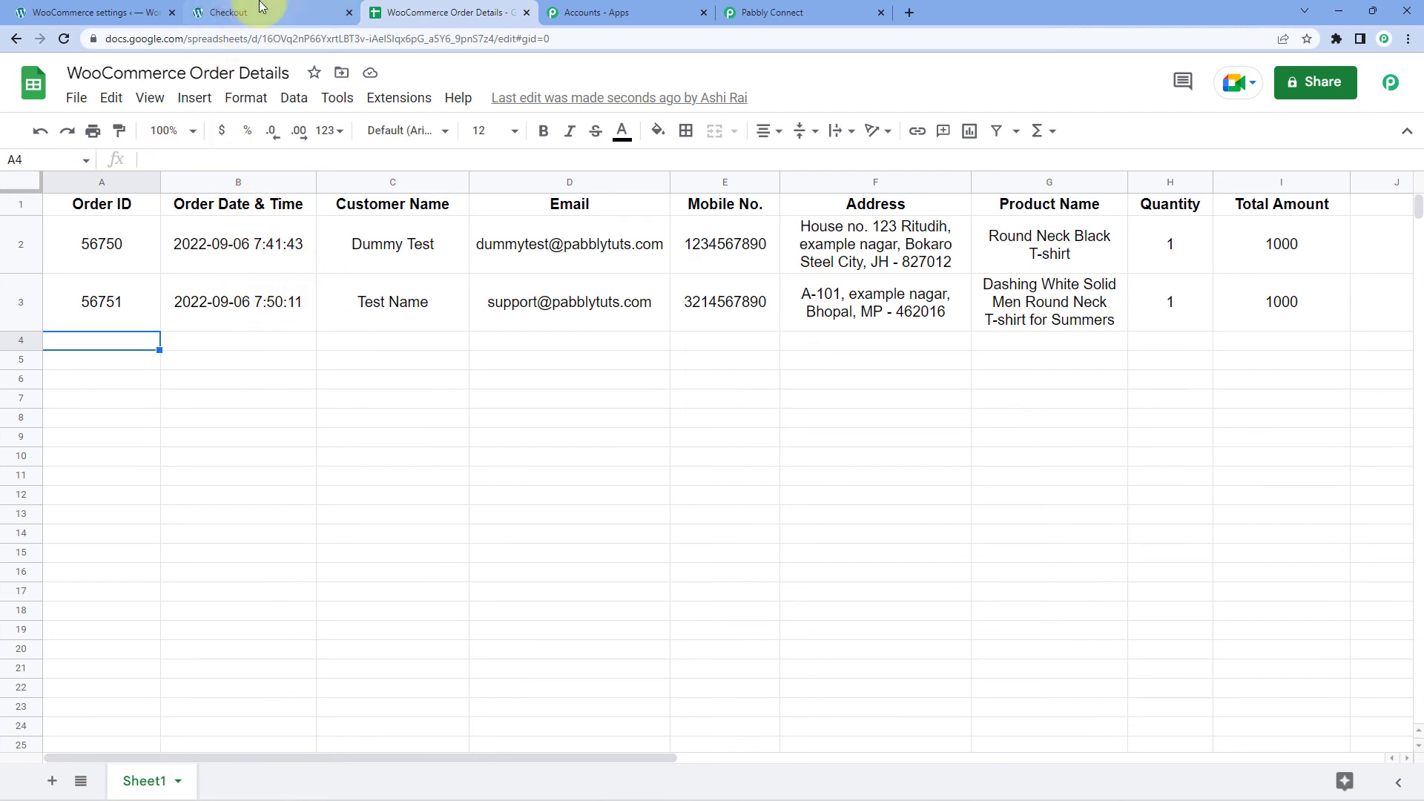
{"action": "left_click", "coordinate": [226, 13]}
Verify row 3's order ID, date and time, and customer name against the confirmation, then return to the workflow.
{"action": "left_click", "coordinate": [438, 13]}
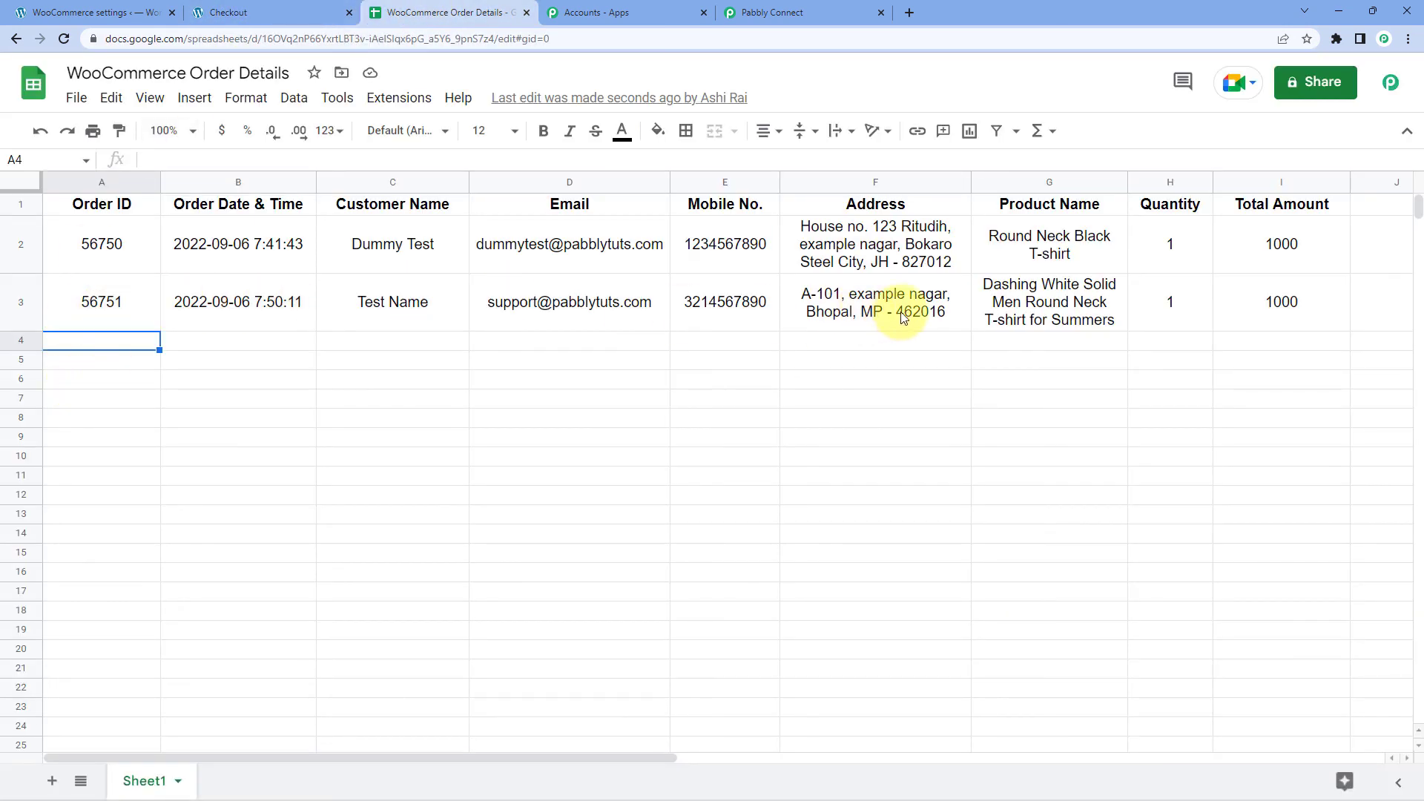
{"action": "left_click", "coordinate": [140, 301]}
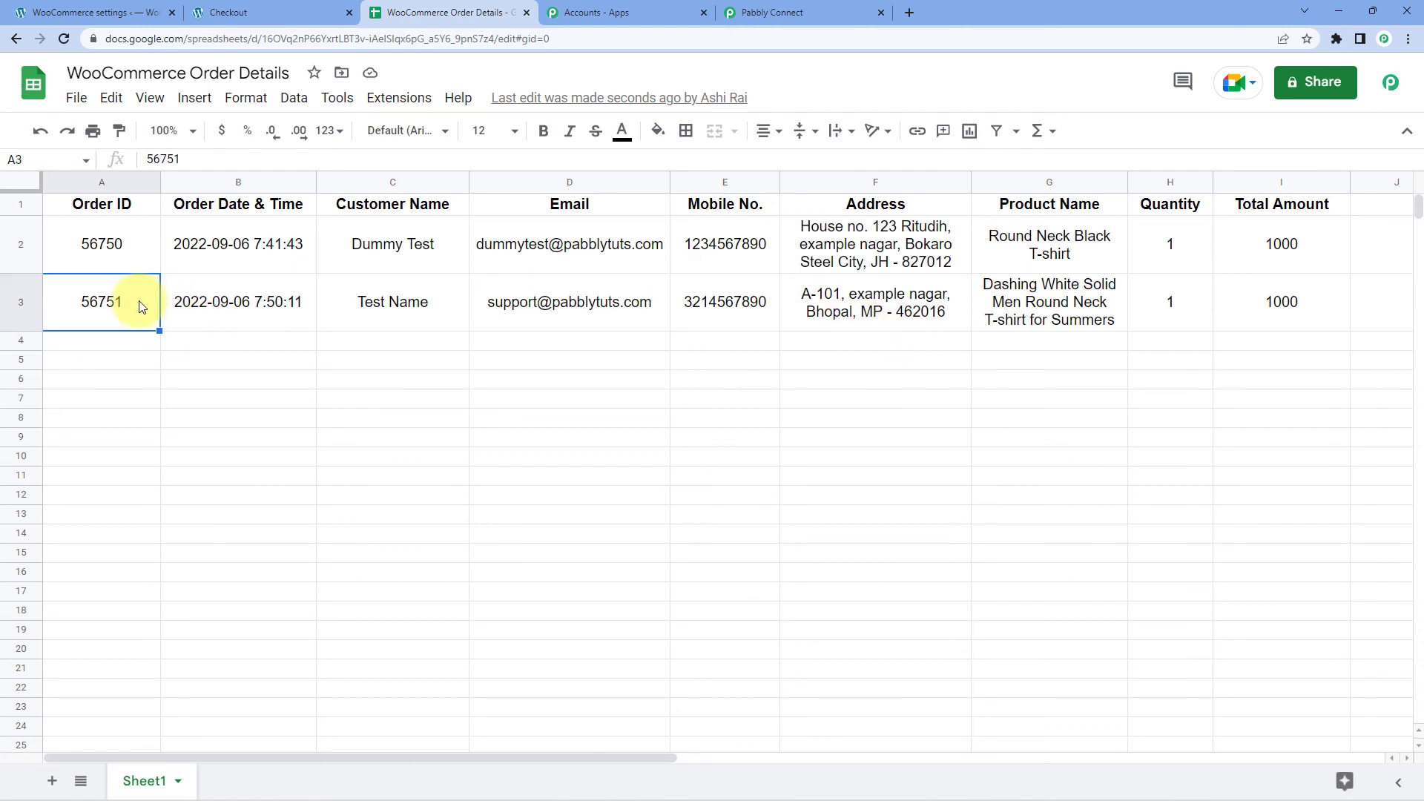
{"action": "left_click", "coordinate": [273, 308]}
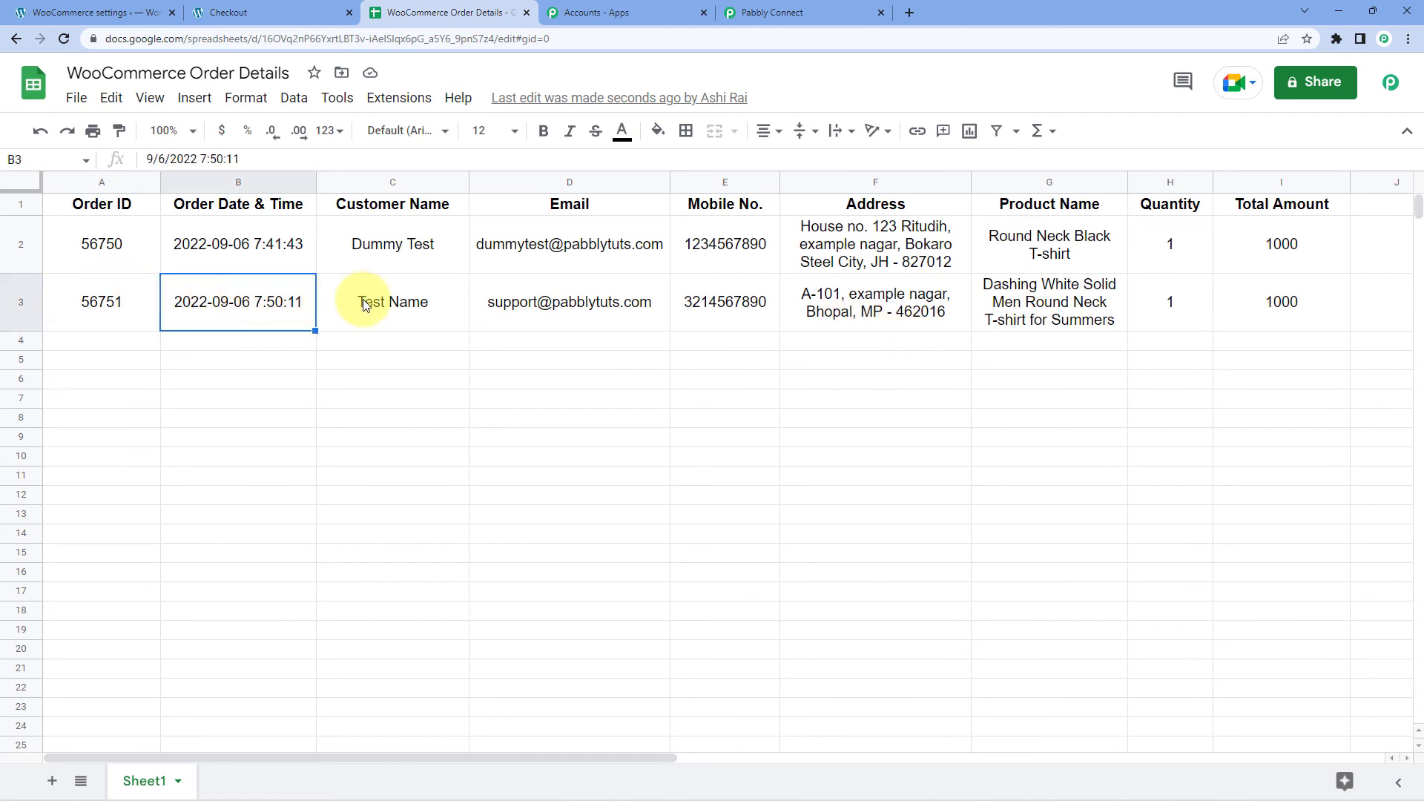
{"action": "left_click", "coordinate": [363, 304]}
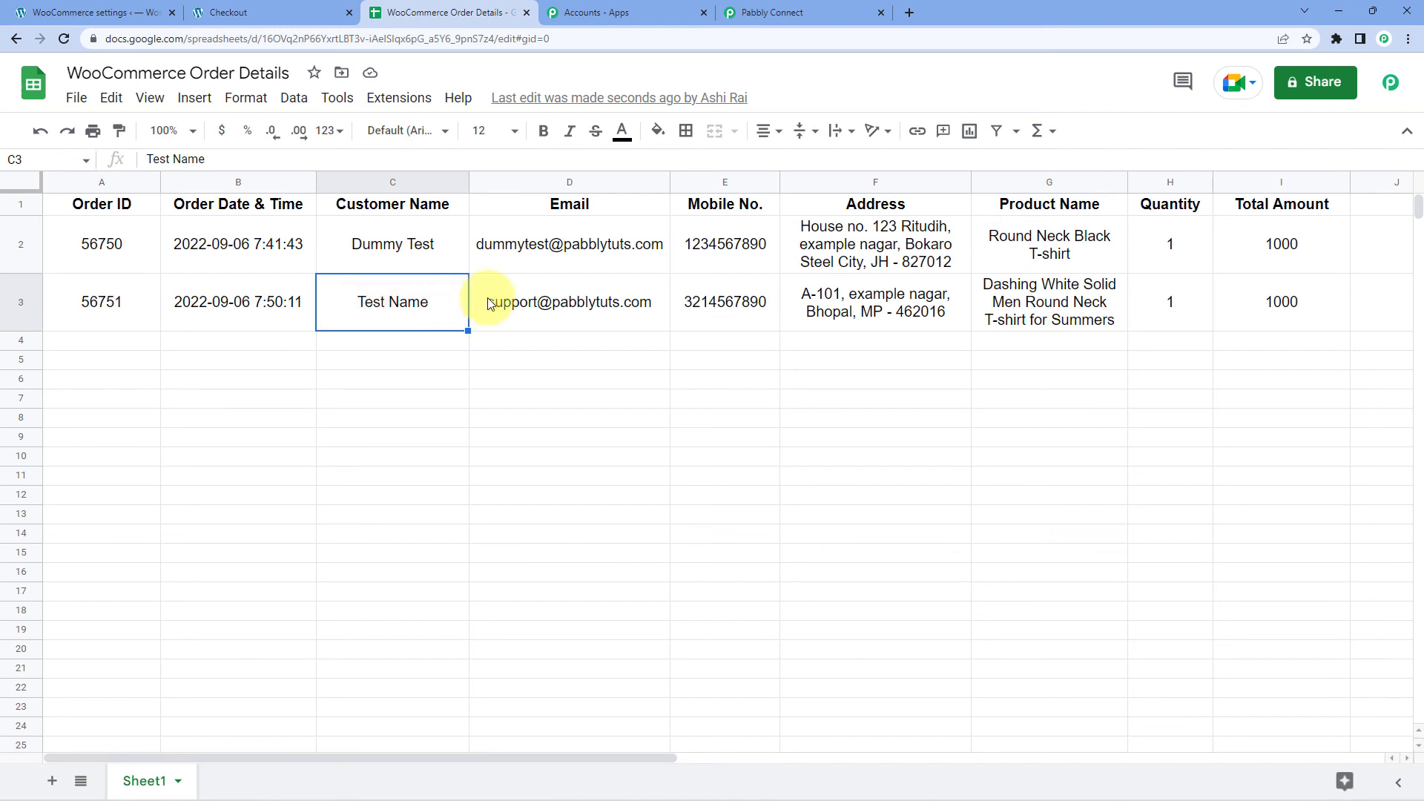
{"action": "left_click", "coordinate": [268, 13]}
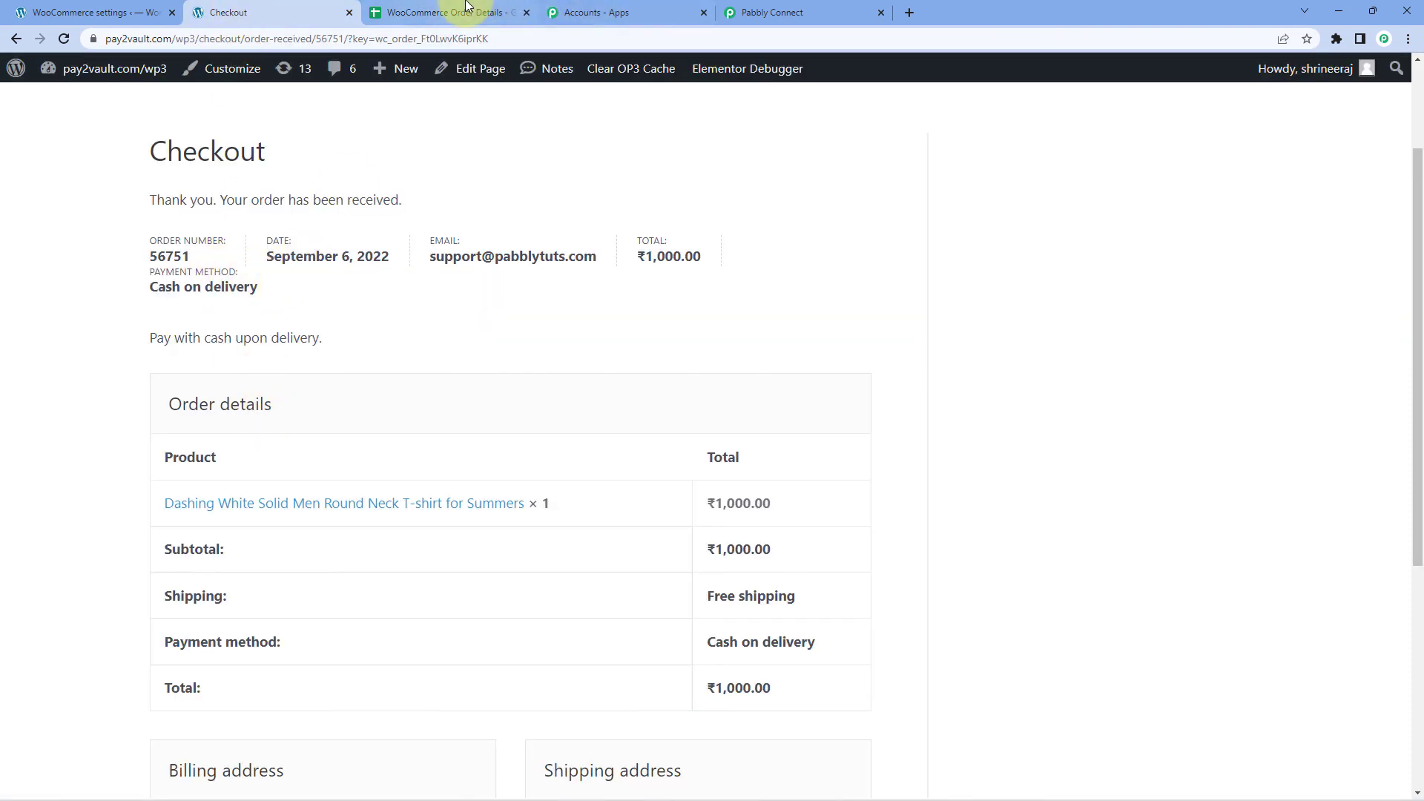
{"action": "left_click", "coordinate": [426, 13]}
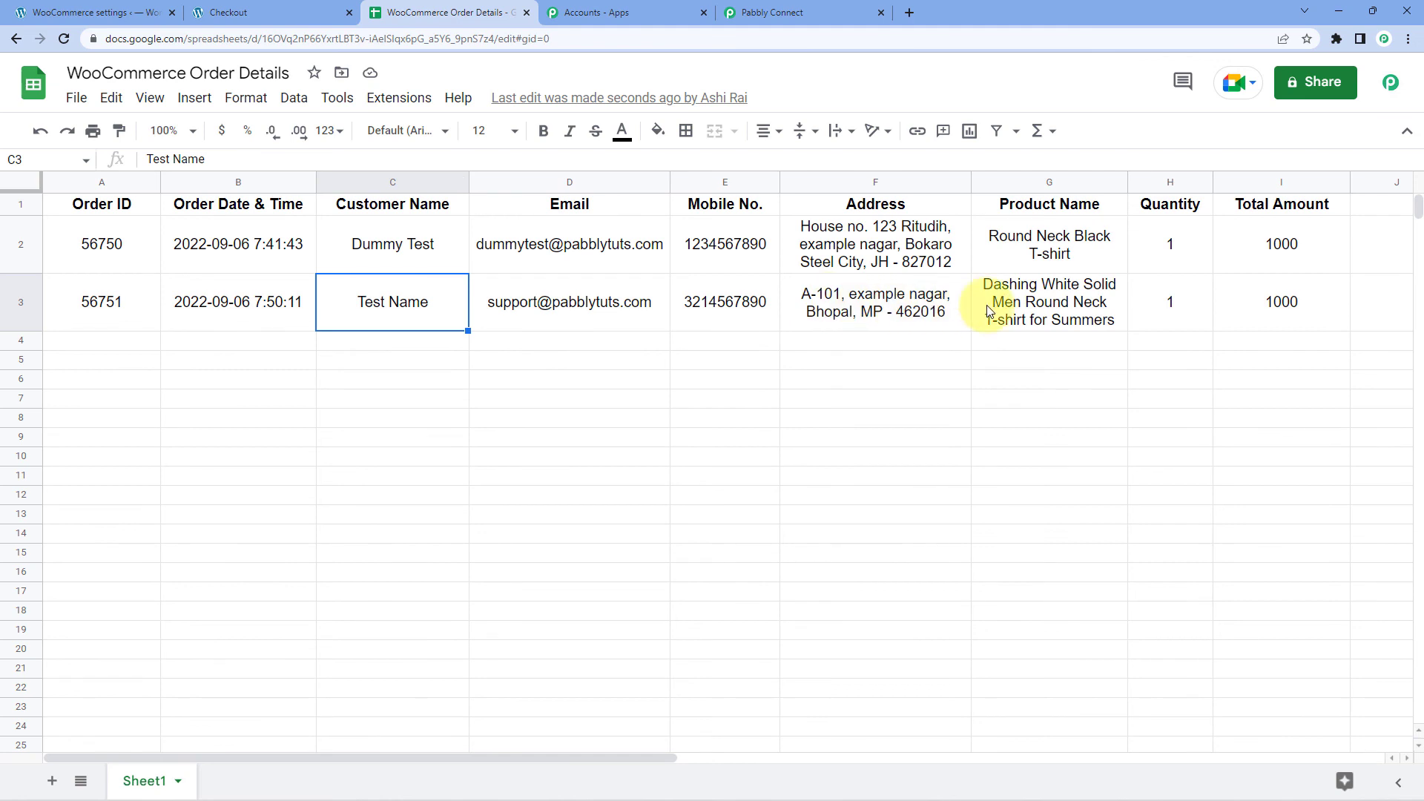
{"action": "left_click", "coordinate": [838, 13]}
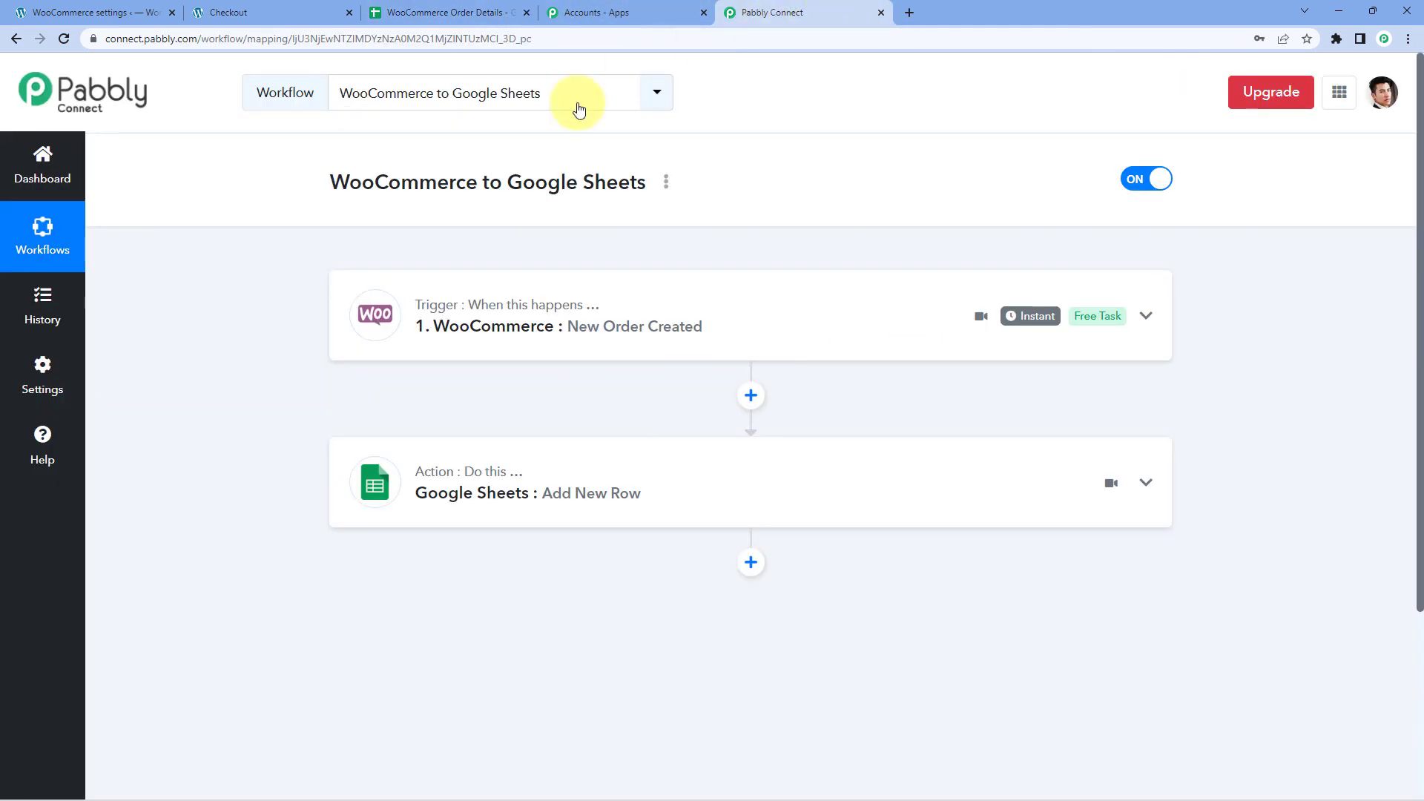